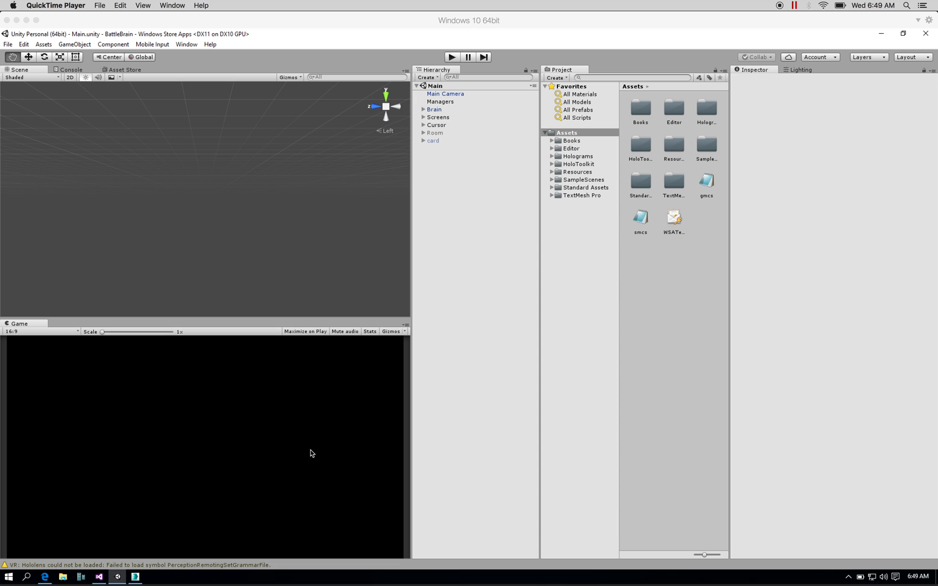
- Run the BattleBrain game to view its main menu with the question mark and gear models, and stop it
{"action": "left_click", "coordinate": [452, 58]}
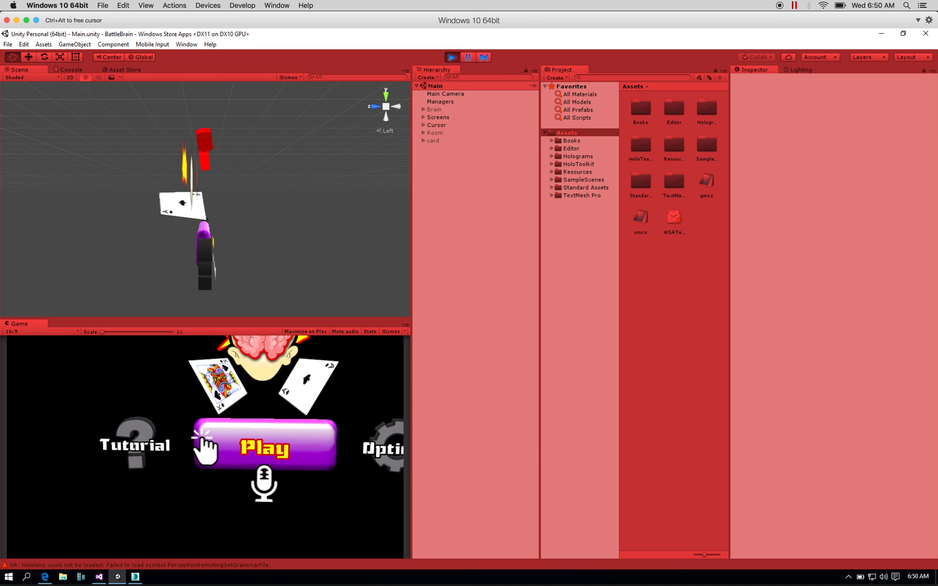
{"action": "key", "text": "ctrl+alt"}
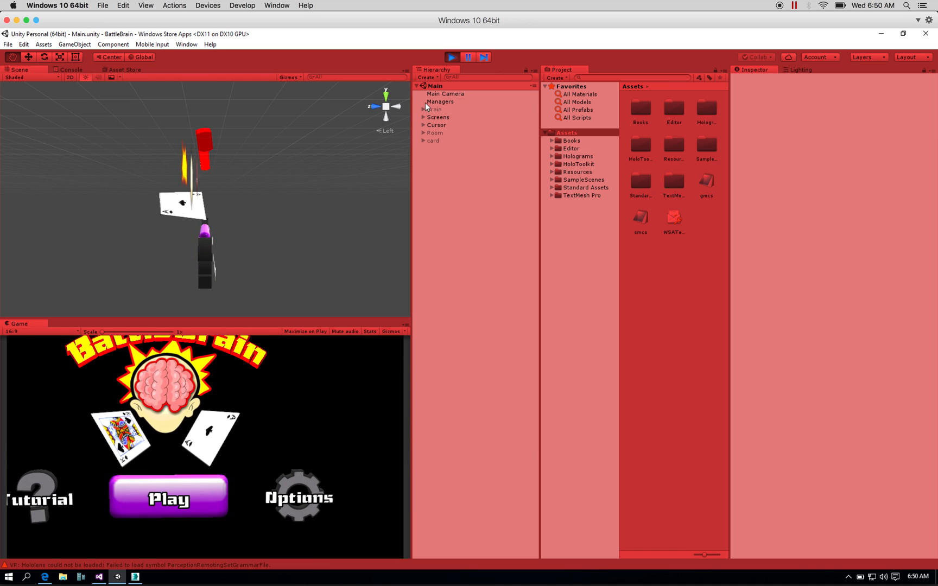
{"action": "left_click", "coordinate": [452, 58]}
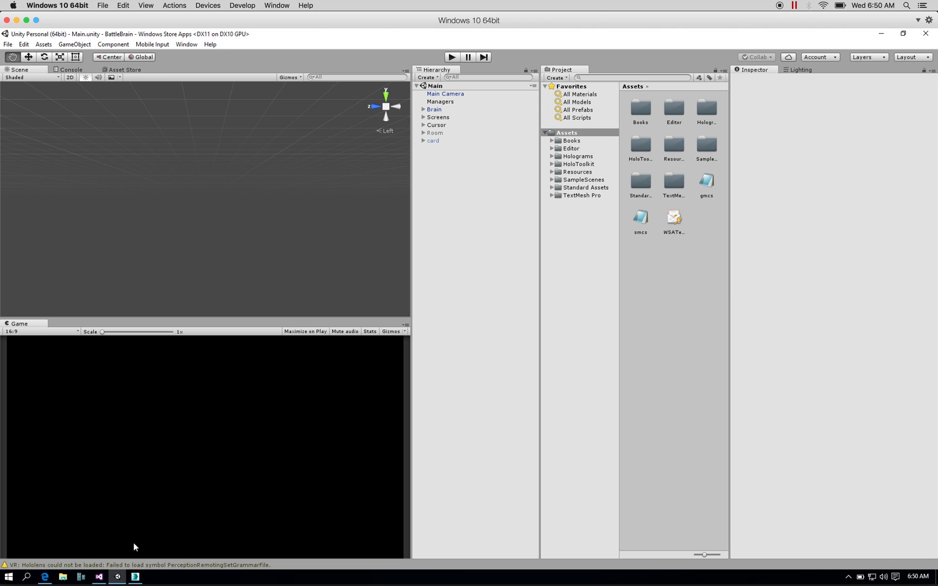
- Switch to 3ds Max and check the browser's pin image results for reference before returning to the empty scene
{"action": "left_click", "coordinate": [137, 577]}
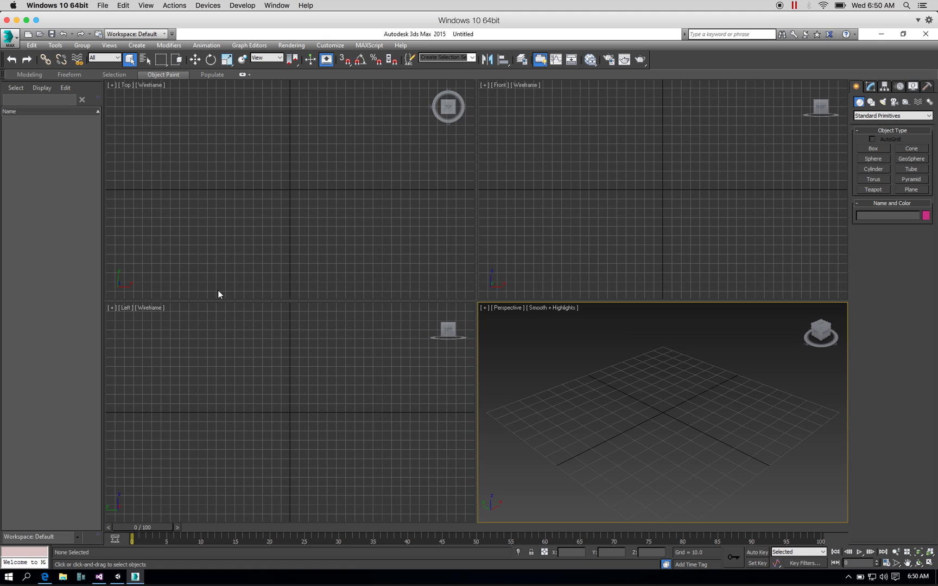
{"action": "left_click", "coordinate": [14, 40]}
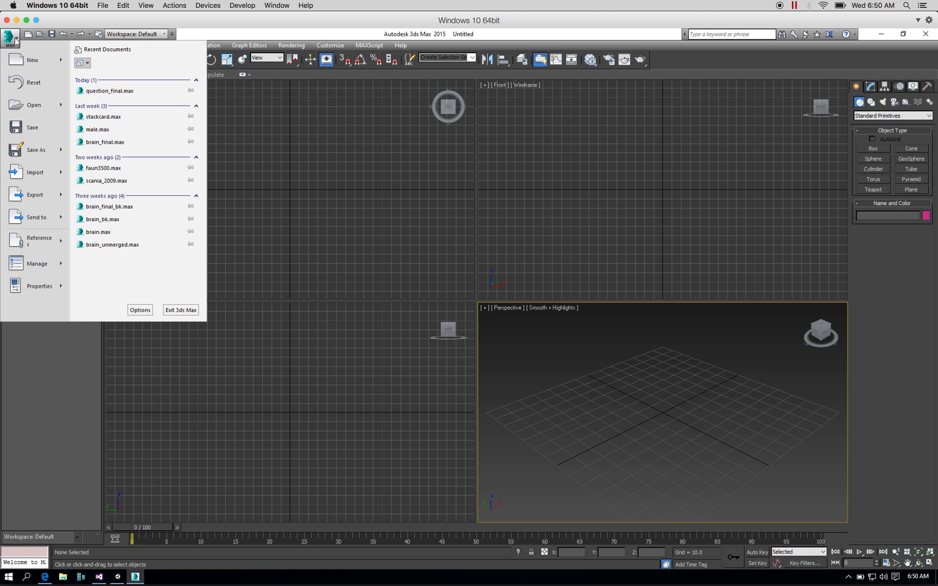
{"action": "left_click", "coordinate": [308, 347]}
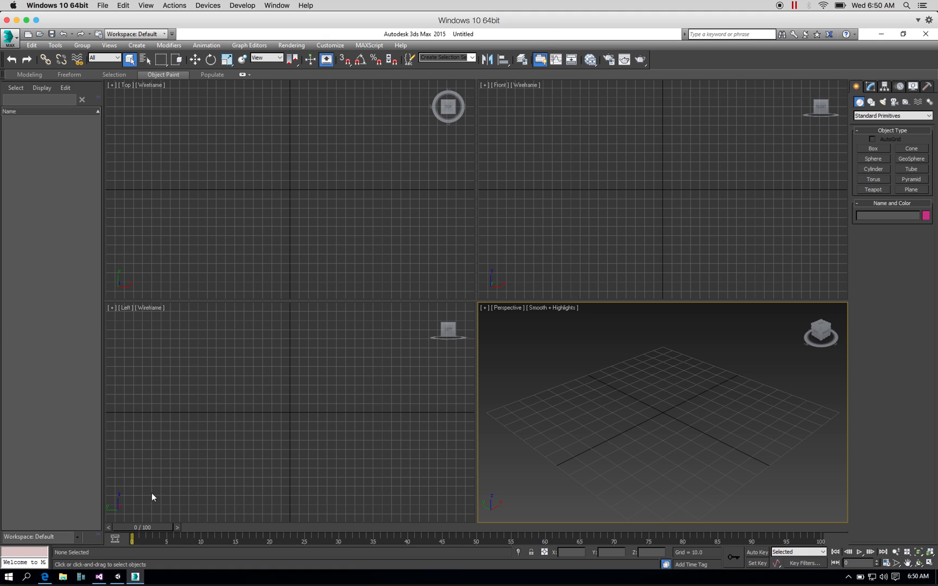
{"action": "left_click", "coordinate": [44, 577]}
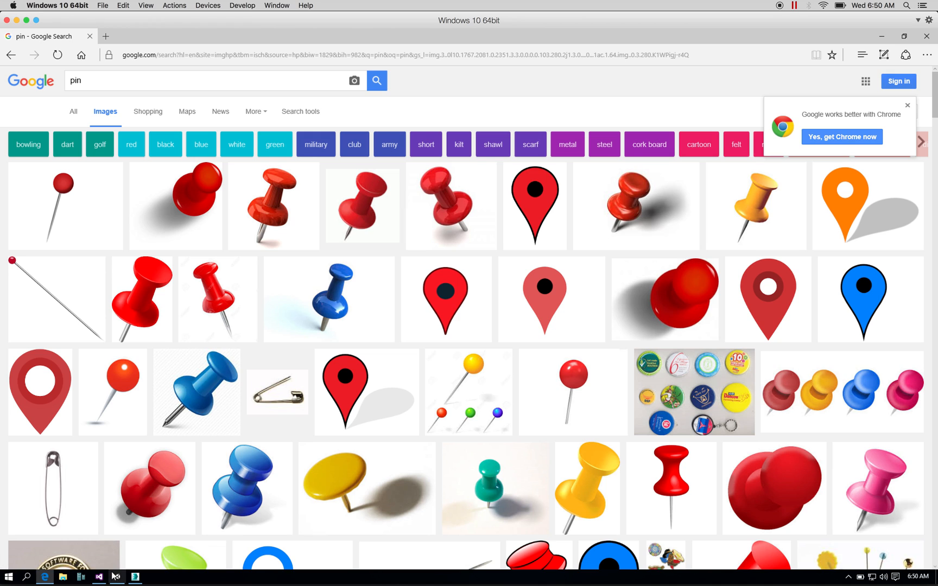
{"action": "left_click", "coordinate": [136, 577]}
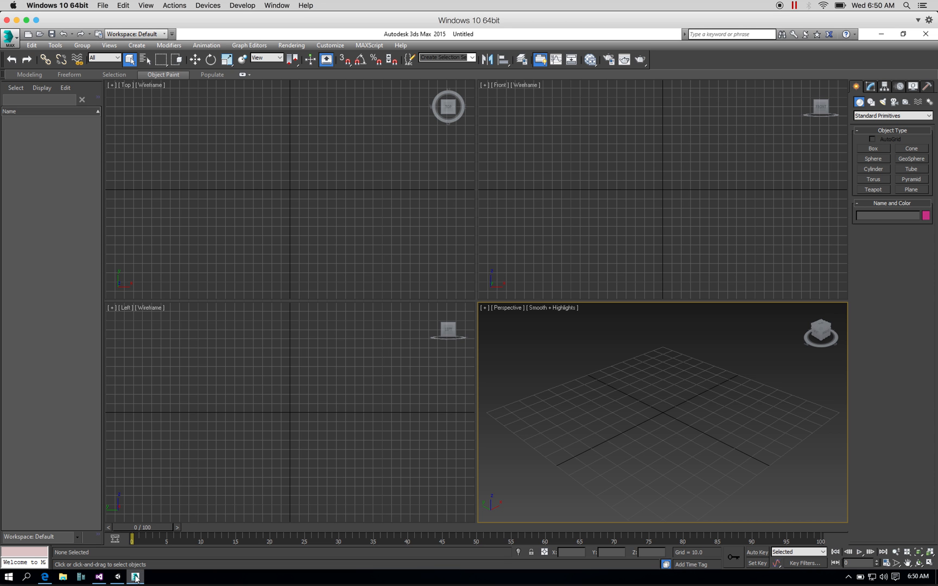
- Open the recent scene question_final.max
{"action": "left_click", "coordinate": [16, 43]}
{"action": "left_click", "coordinate": [108, 91]}
{"action": "key", "text": "super+Tab"}
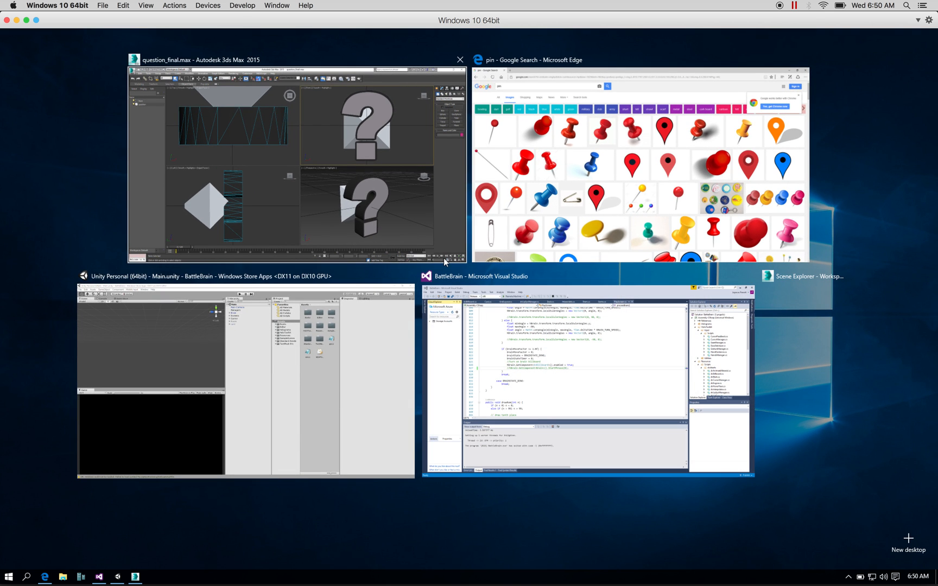
{"action": "key", "text": "Escape"}
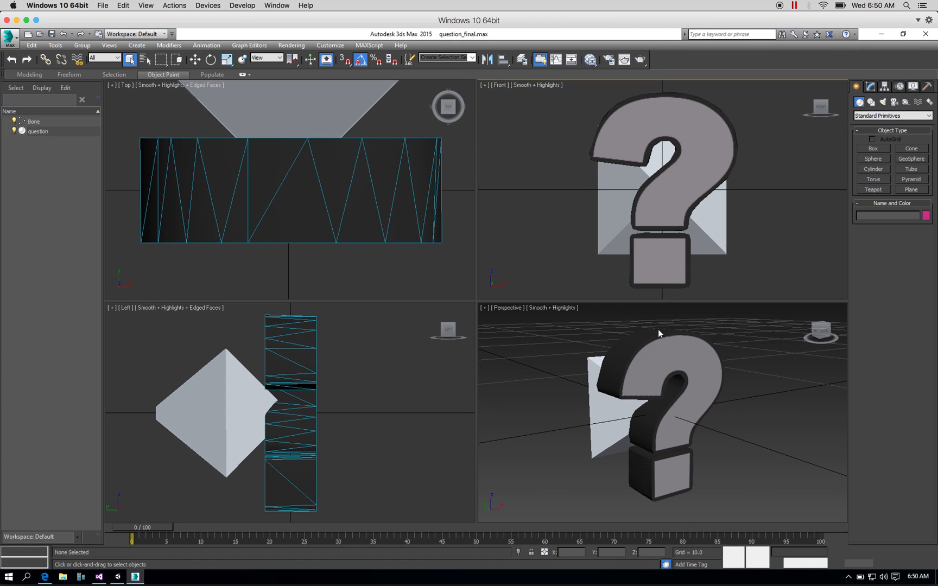
- Enlarge the perspective view to full size and examine the question mark and its bone from several angles
{"action": "left_click", "coordinate": [918, 563]}
{"action": "left_click", "coordinate": [686, 433]}
{"action": "left_click_drag", "start_coordinate": [679, 433], "coordinate": [836, 473]}
{"action": "left_click", "coordinate": [930, 563]}
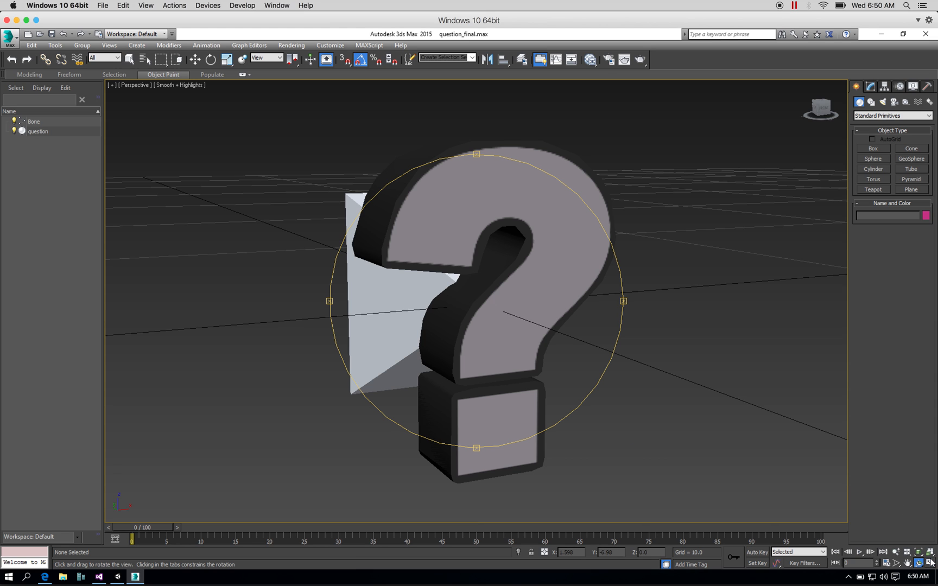
{"action": "left_click_drag", "start_coordinate": [508, 320], "coordinate": [543, 329]}
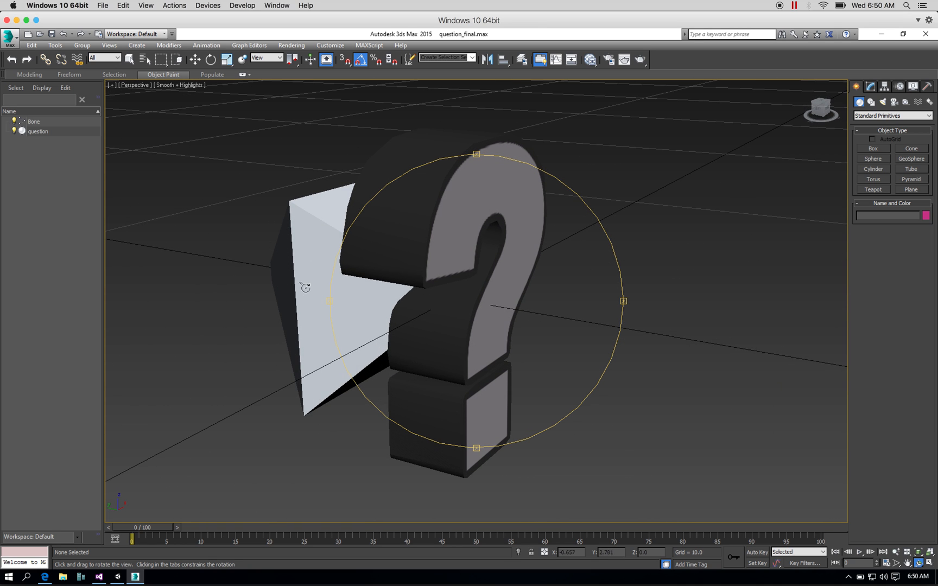
{"action": "left_click_drag", "start_coordinate": [405, 293], "coordinate": [377, 287]}
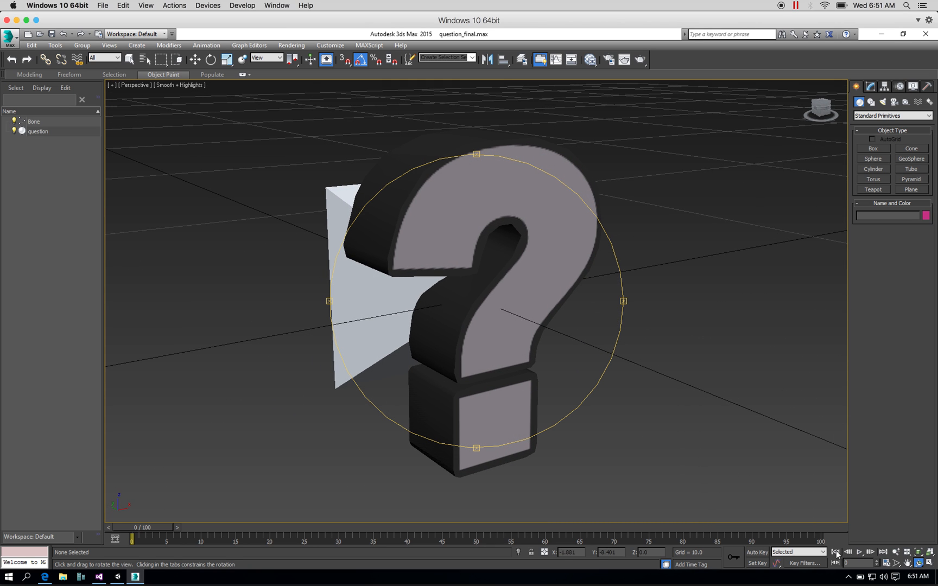
- Hide the Bone object during animation playback, and return the stopped animation to frame 0
{"action": "left_click", "coordinate": [859, 552]}
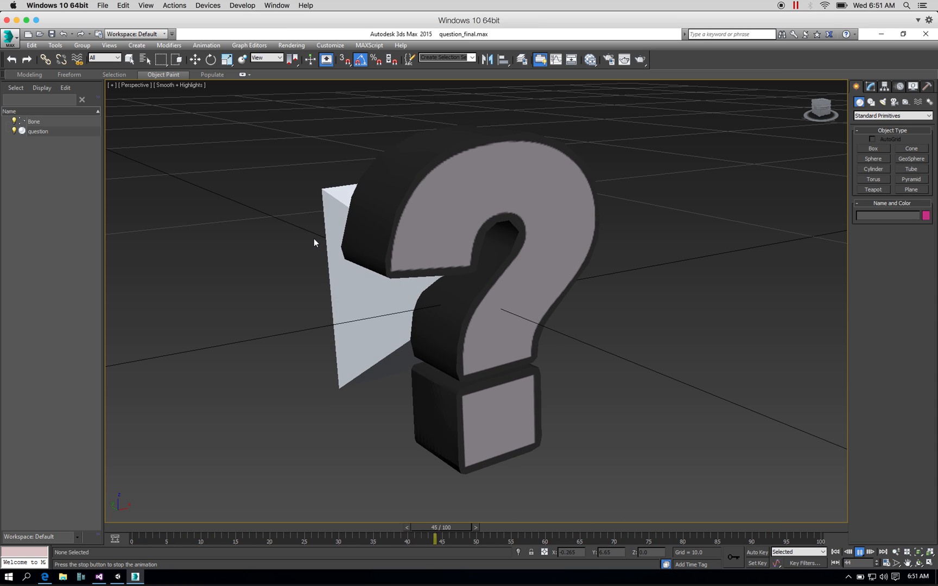
{"action": "left_click", "coordinate": [15, 122]}
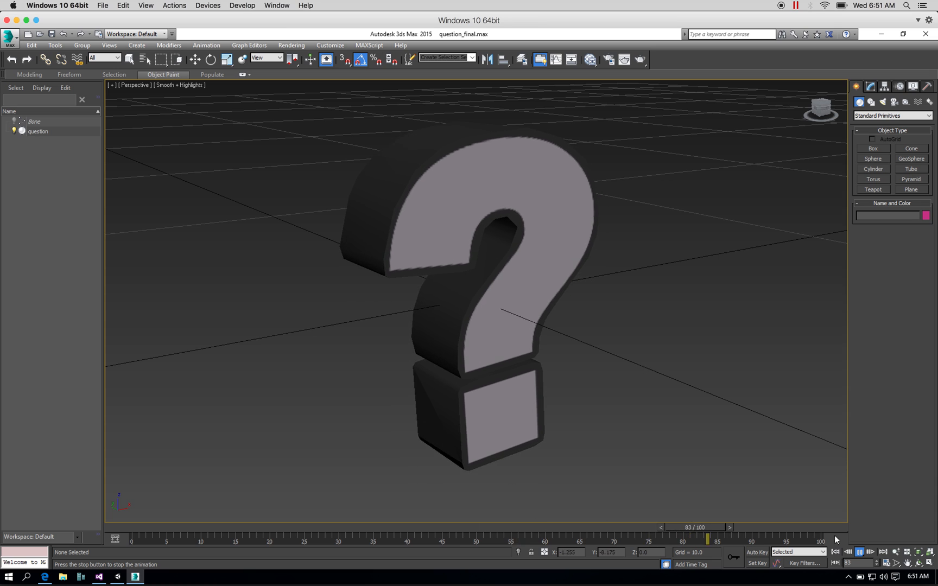
{"action": "left_click", "coordinate": [860, 552]}
{"action": "left_click", "coordinate": [836, 553]}
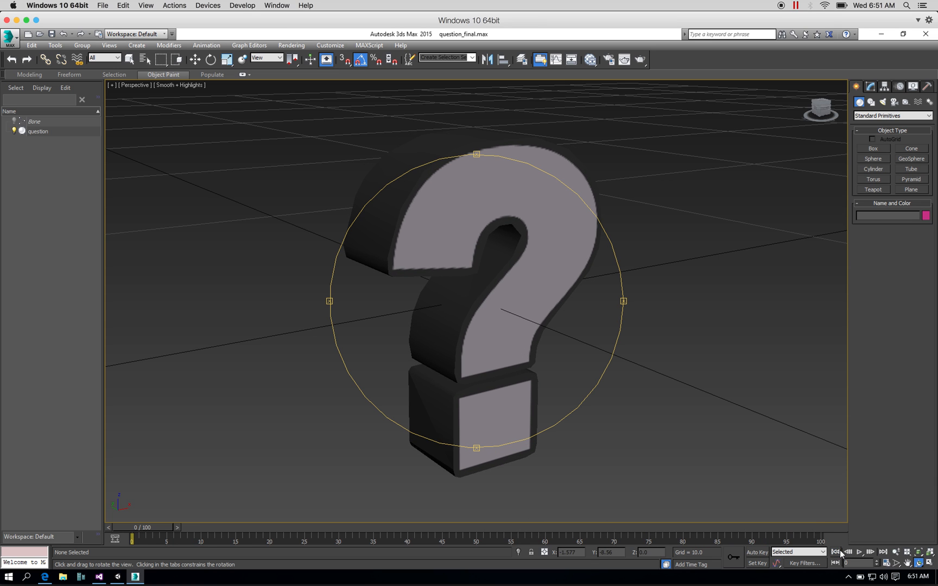
{"action": "mouse_move", "coordinate": [555, 316]}
{"action": "left_mouse_down"}
{"action": "mouse_move", "coordinate": [494, 300]}
{"action": "mouse_move", "coordinate": [546, 317]}
{"action": "left_mouse_up"}
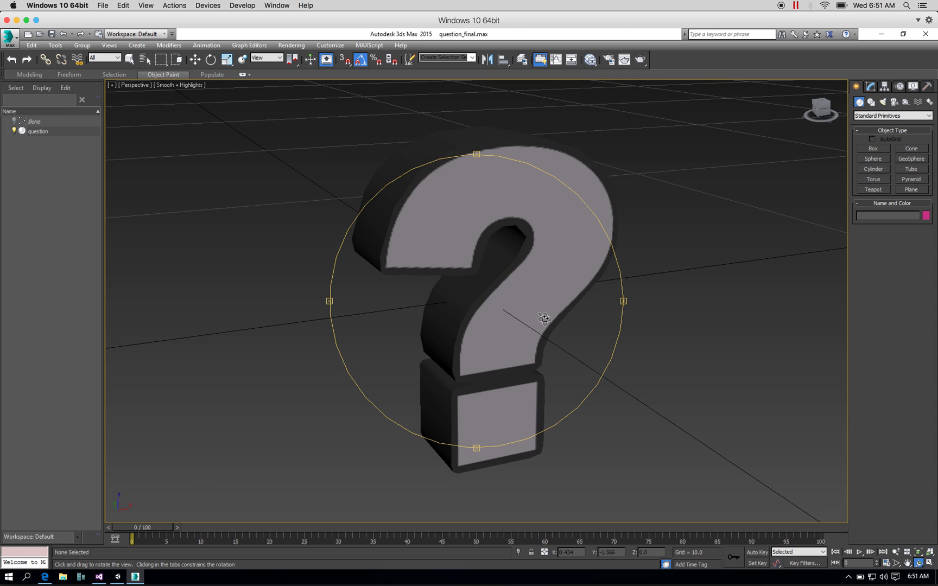
- Start saving the scene under a new name, and create and enter a folder named pin inside the max folder
{"action": "left_click", "coordinate": [10, 38]}
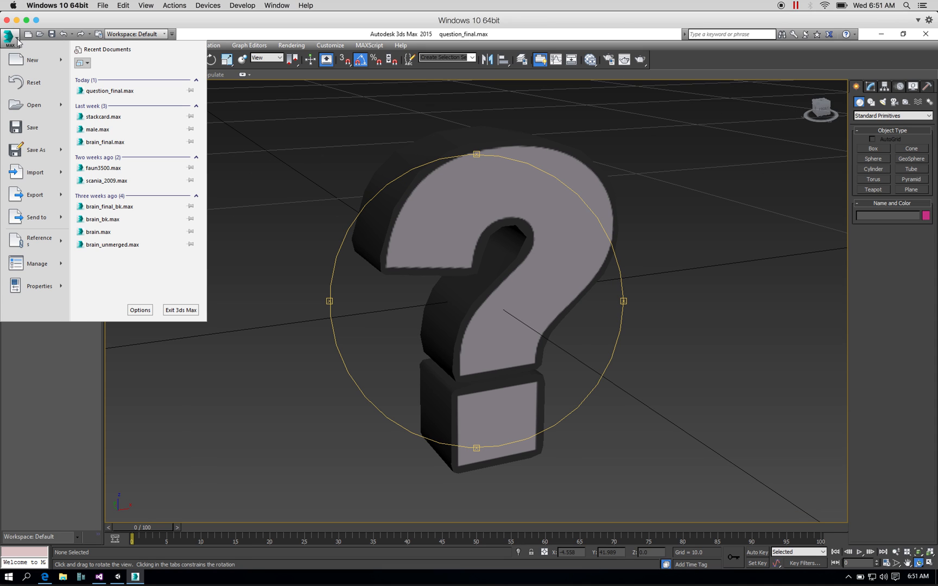
{"action": "left_click", "coordinate": [42, 147]}
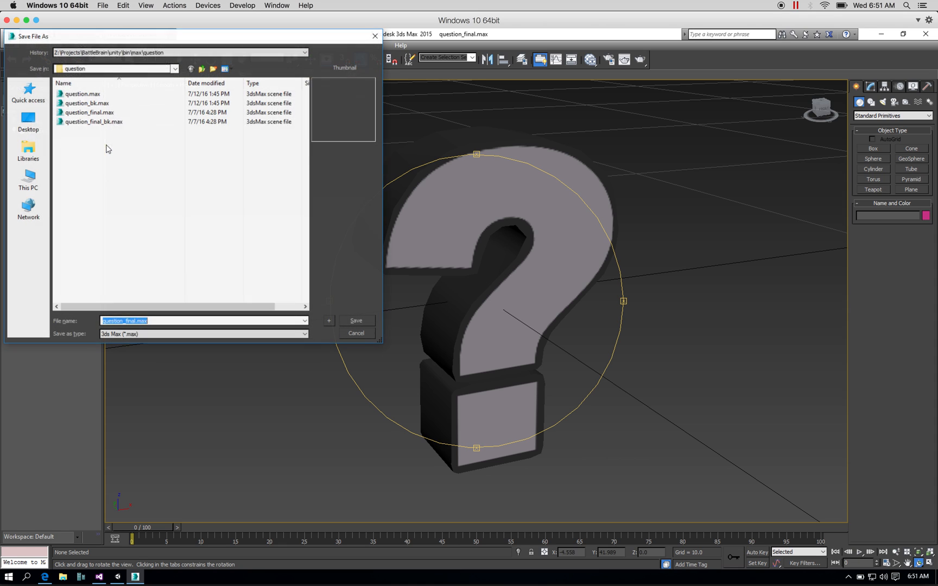
{"action": "left_click", "coordinate": [175, 68]}
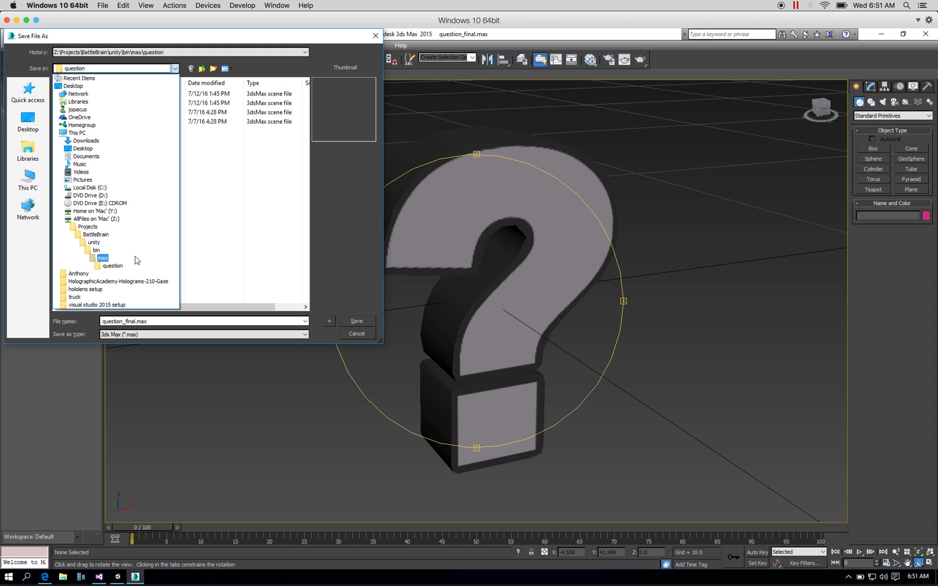
{"action": "left_click", "coordinate": [135, 259]}
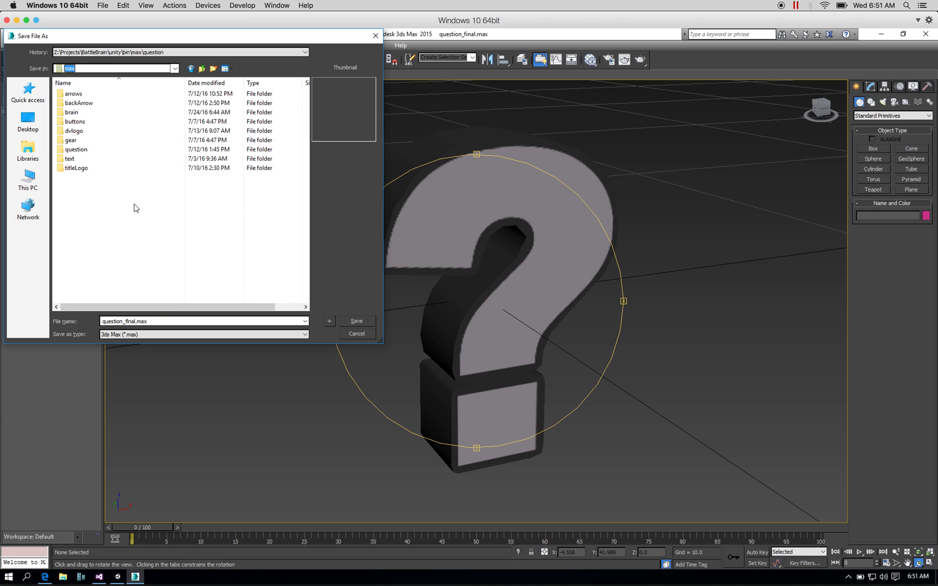
{"action": "left_click", "coordinate": [213, 69]}
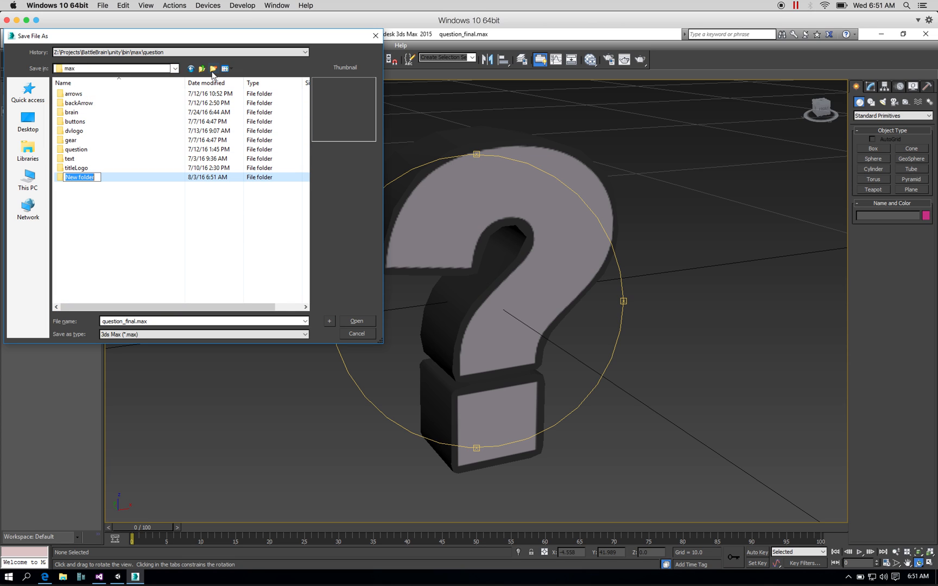
{"action": "type", "text": "pin"}
{"action": "left_click", "coordinate": [70, 181]}
{"action": "double_click", "coordinate": [70, 179]}
- Save the scene copy as pin.max in the pin folder
{"action": "double_click", "coordinate": [128, 322]}
{"action": "left_click", "coordinate": [140, 321]}
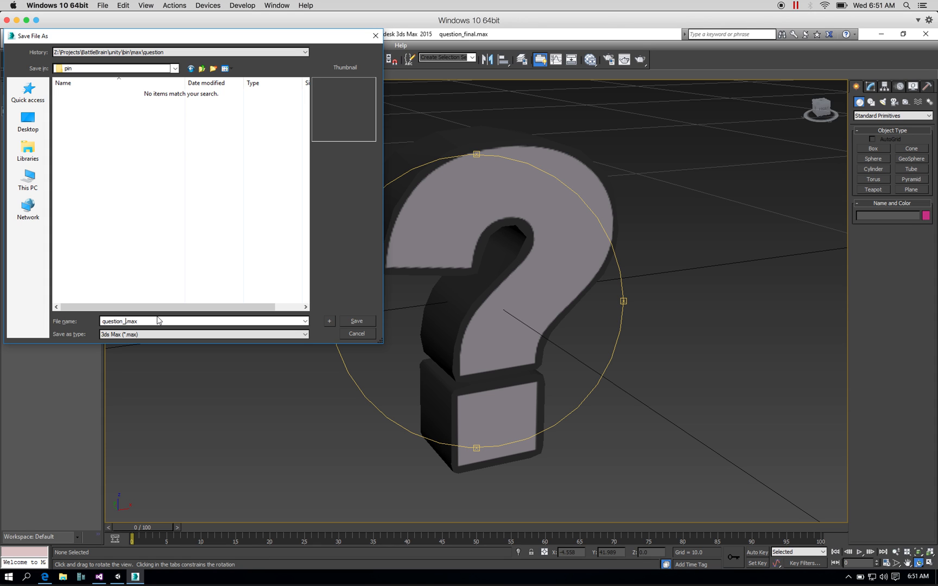
{"action": "type", "text": "pin"}
{"action": "left_click", "coordinate": [351, 320]}
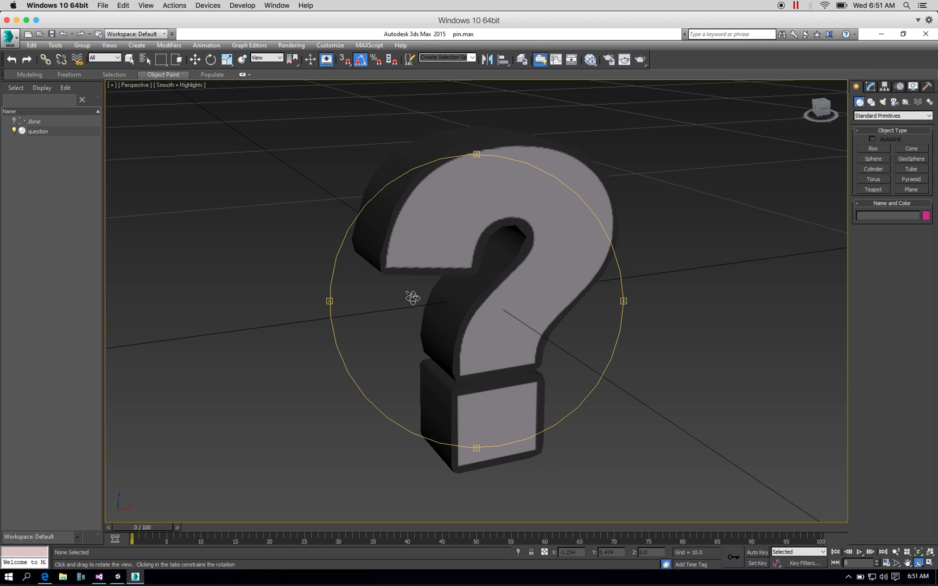
- Toggle the question object's visibility off and on, and restore the four-viewport layout
{"action": "mouse_move", "coordinate": [412, 297]}
{"action": "left_mouse_down"}
{"action": "mouse_move", "coordinate": [398, 283]}
{"action": "mouse_move", "coordinate": [408, 293]}
{"action": "left_mouse_up"}
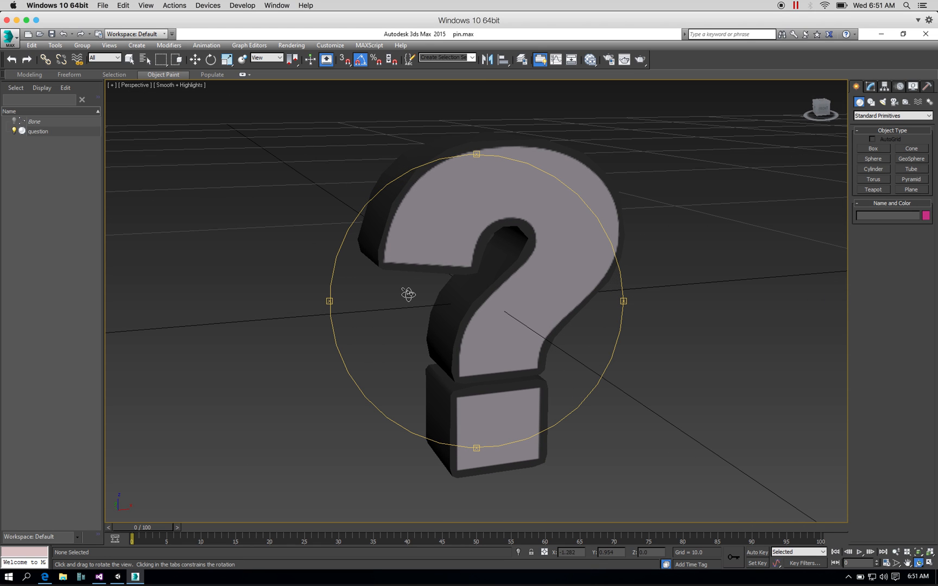
{"action": "left_click", "coordinate": [14, 130]}
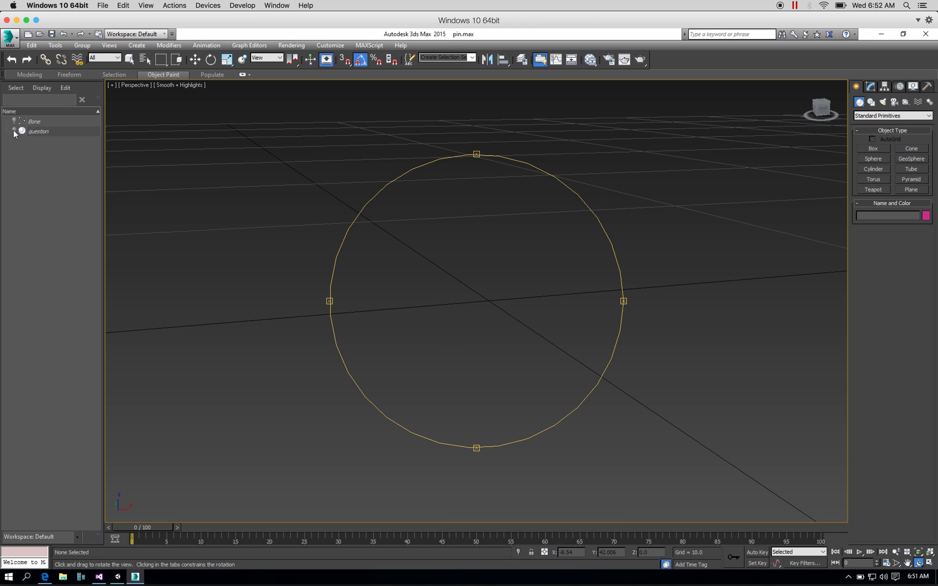
{"action": "left_click", "coordinate": [13, 130]}
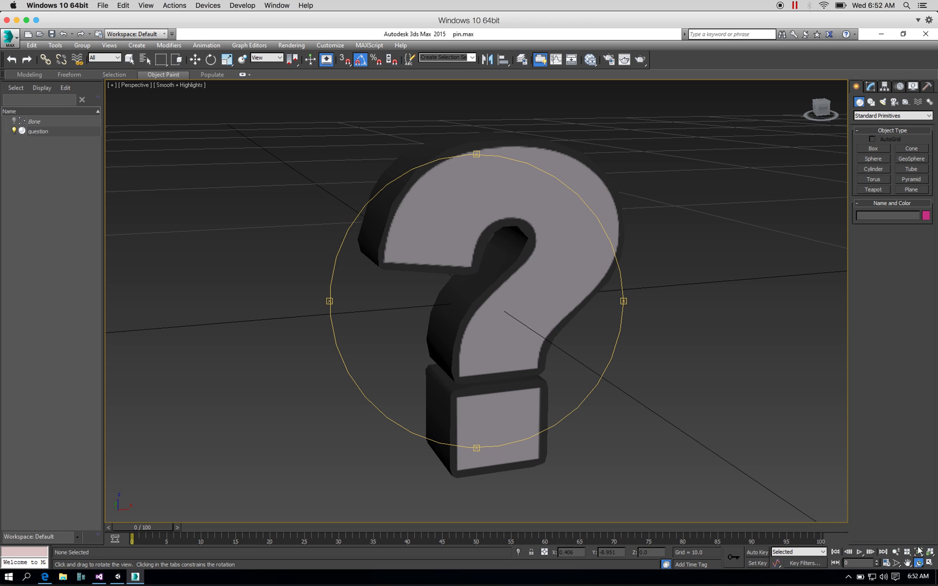
{"action": "left_click", "coordinate": [929, 554]}
{"action": "left_click", "coordinate": [929, 564]}
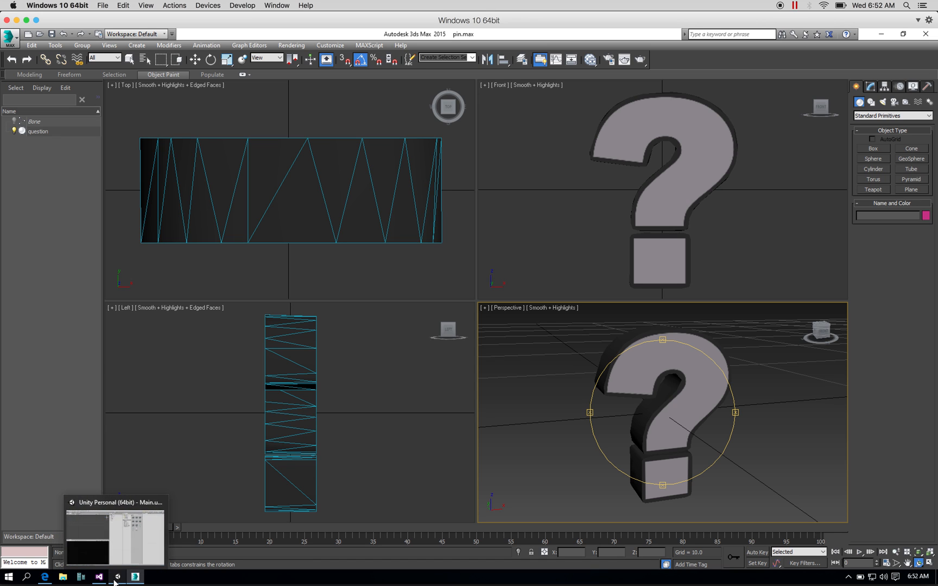
- Review the pin reference images in the browser and return to the pin.max scene in 3ds Max
{"action": "left_click", "coordinate": [44, 577]}
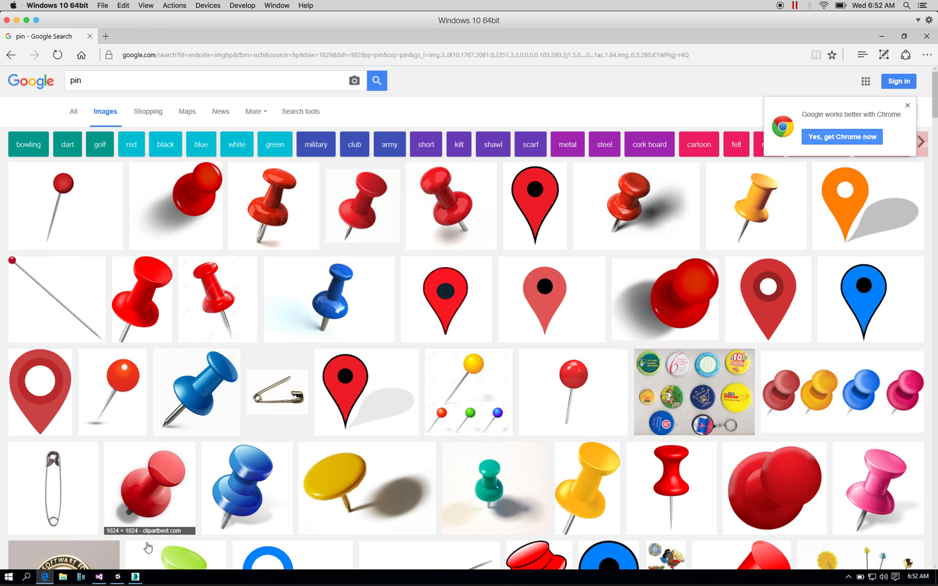
{"action": "left_click", "coordinate": [118, 576]}
{"action": "key", "text": "super+Tab"}
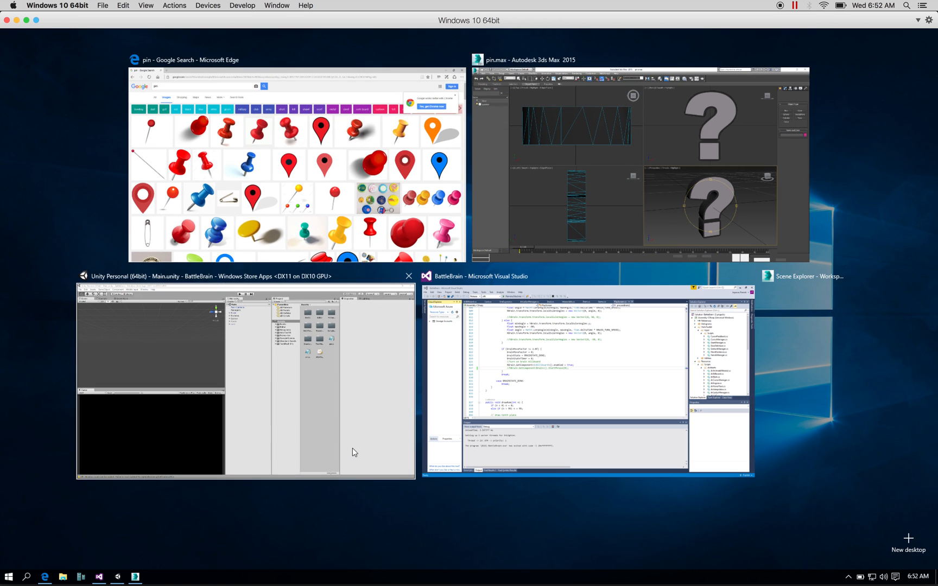
{"action": "left_click", "coordinate": [571, 215]}
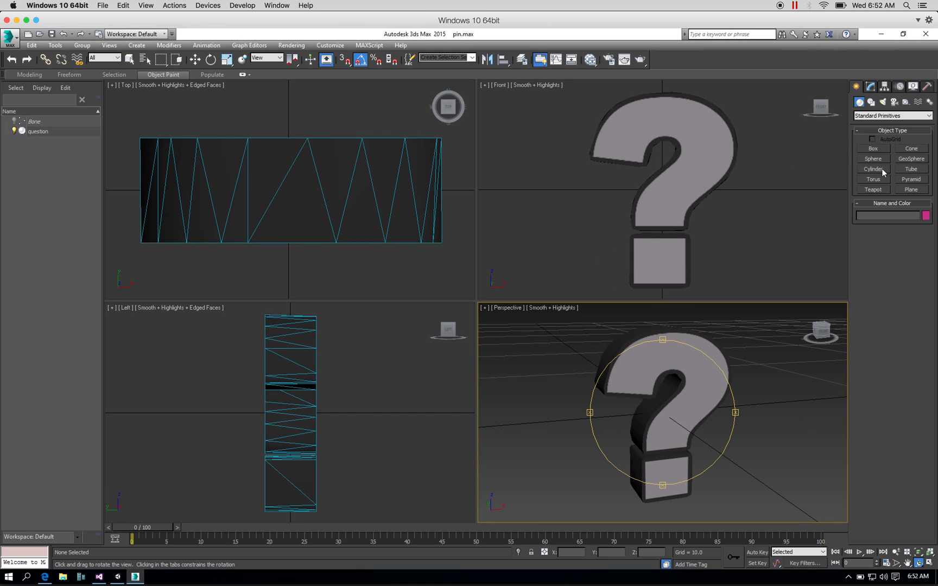
- Create a ChamferCyl extended primitive from the top view, centred on the question mark, about 1.78 in radius and -0.83 high
{"action": "left_click", "coordinate": [872, 87]}
{"action": "left_click", "coordinate": [856, 87]}
{"action": "left_click", "coordinate": [928, 116]}
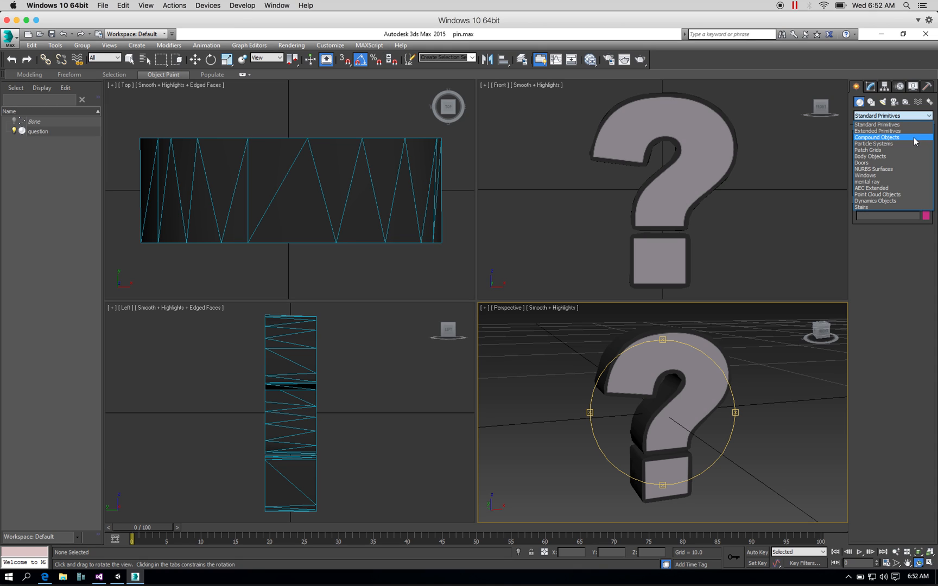
{"action": "left_click", "coordinate": [912, 132]}
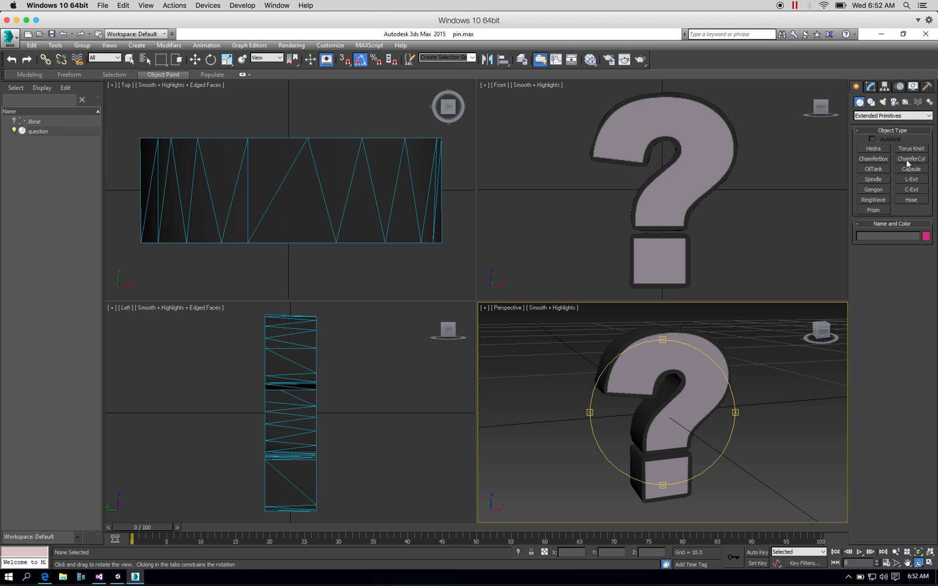
{"action": "left_click", "coordinate": [908, 159]}
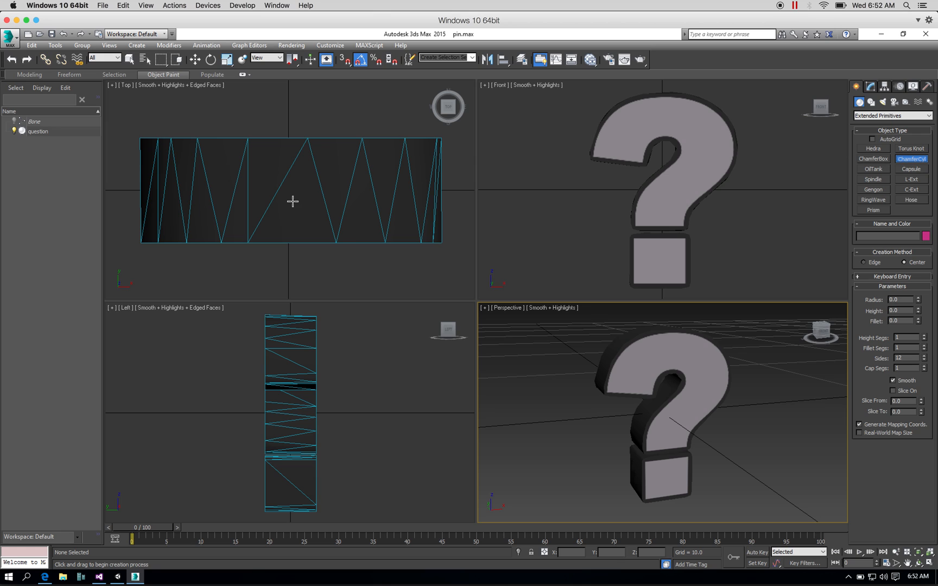
{"action": "left_click_drag", "start_coordinate": [287, 201], "coordinate": [292, 84]}
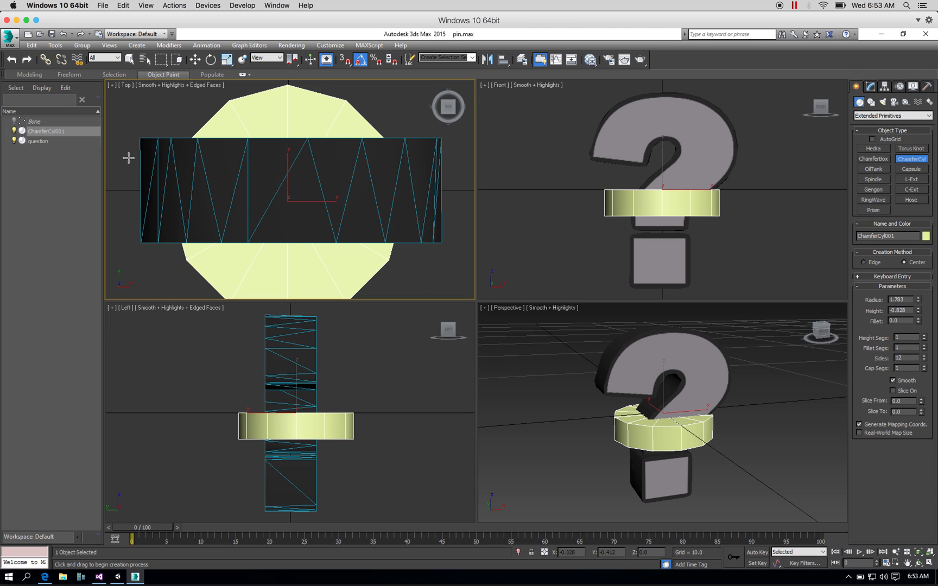
- Delete the chamfer cylinder and create a Capsule in the front view over the question mark, about 1.69 in radius and 3.39 high
{"action": "right_click", "coordinate": [60, 134]}
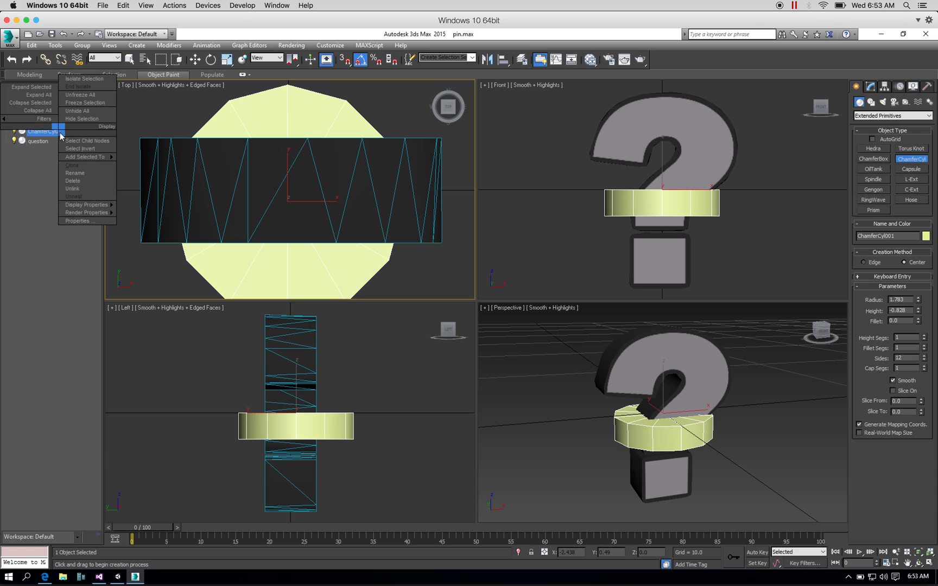
{"action": "left_click", "coordinate": [89, 181]}
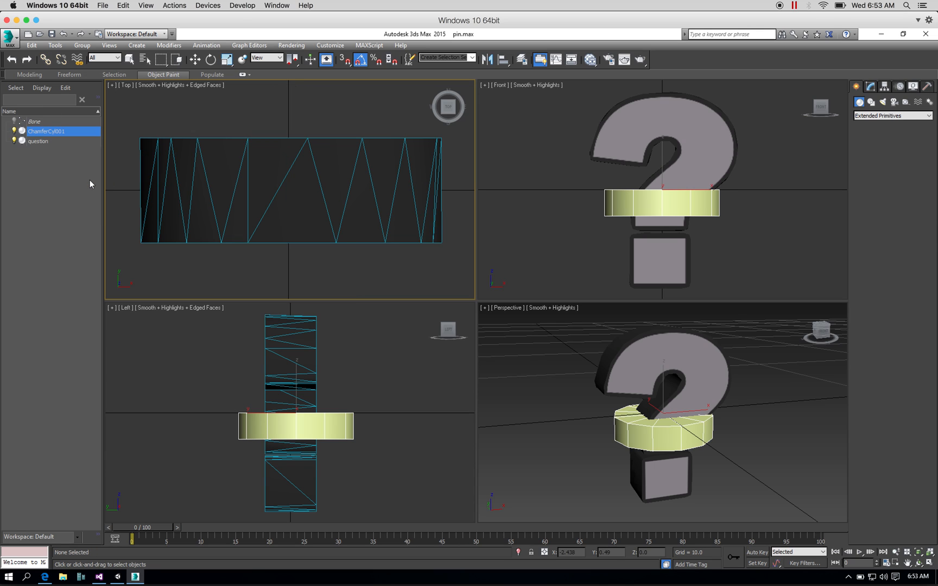
{"action": "left_click", "coordinate": [911, 169]}
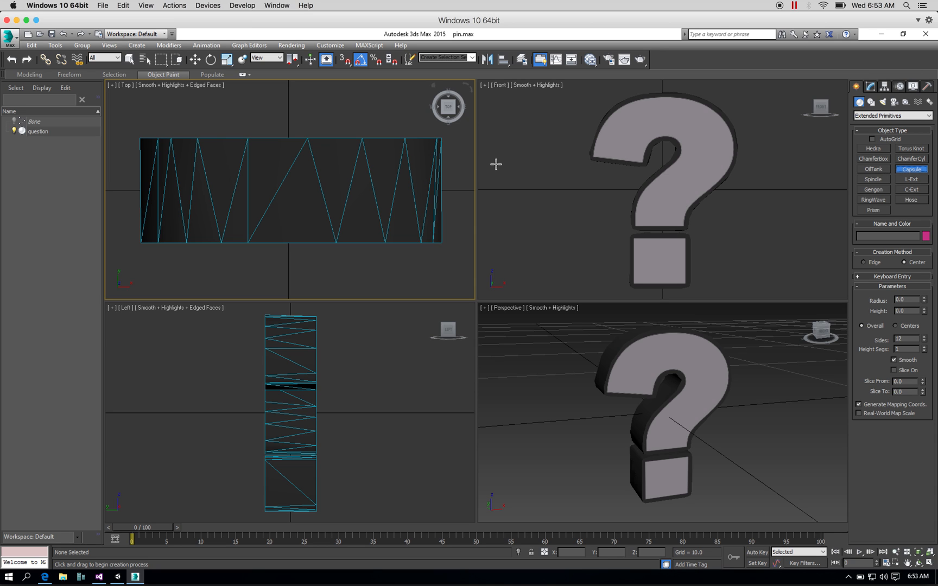
{"action": "left_click_drag", "start_coordinate": [664, 187], "coordinate": [702, 227]}
{"action": "left_click", "coordinate": [702, 227]}
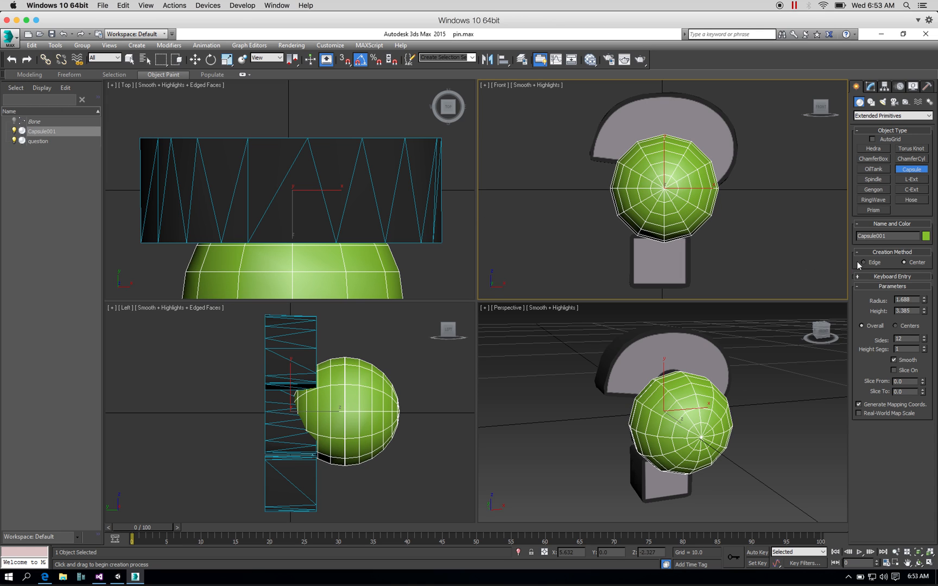
- Rotate the capsule 90 degrees so that it stands upright, and hide the question object
{"action": "left_click", "coordinate": [211, 59]}
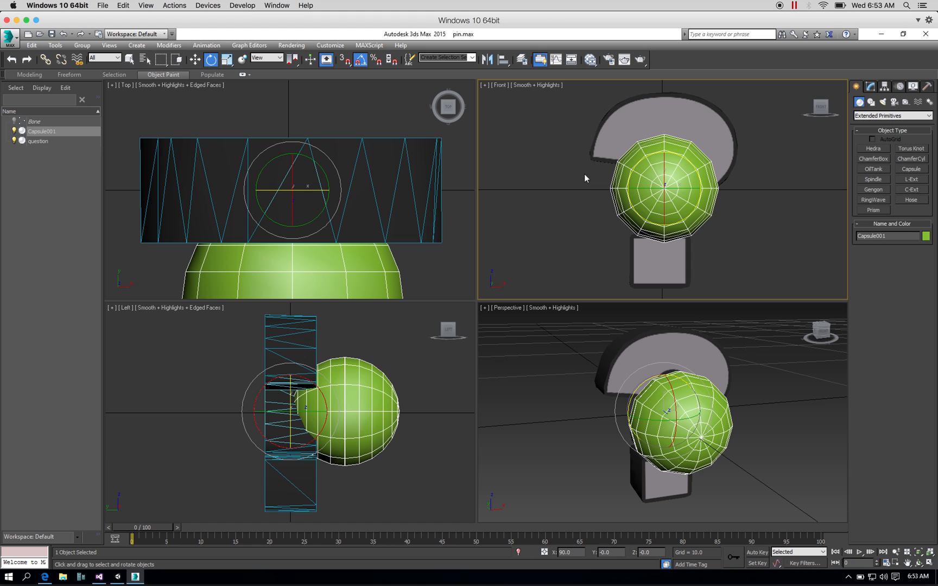
{"action": "left_click_drag", "start_coordinate": [664, 177], "coordinate": [658, 134]}
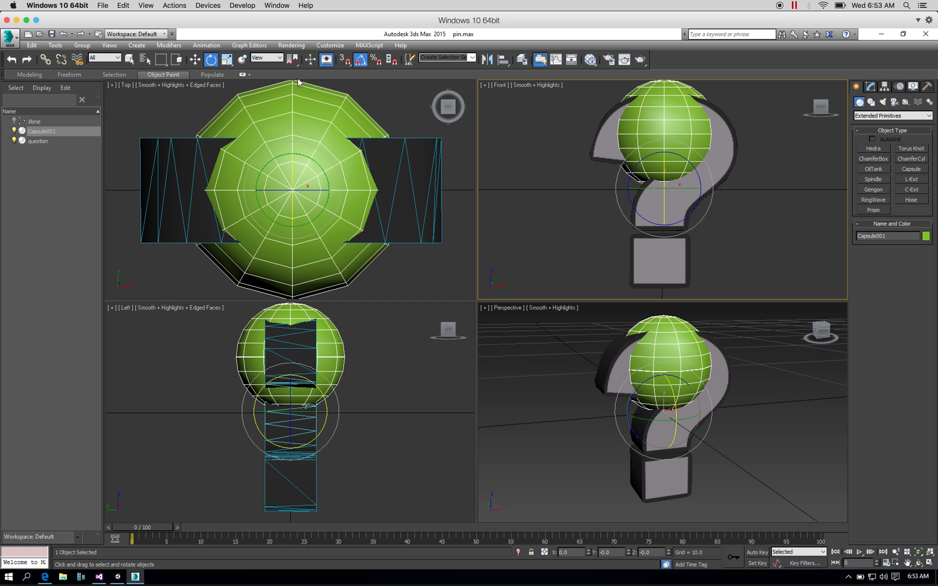
{"action": "left_click", "coordinate": [36, 142]}
{"action": "left_click", "coordinate": [14, 141]}
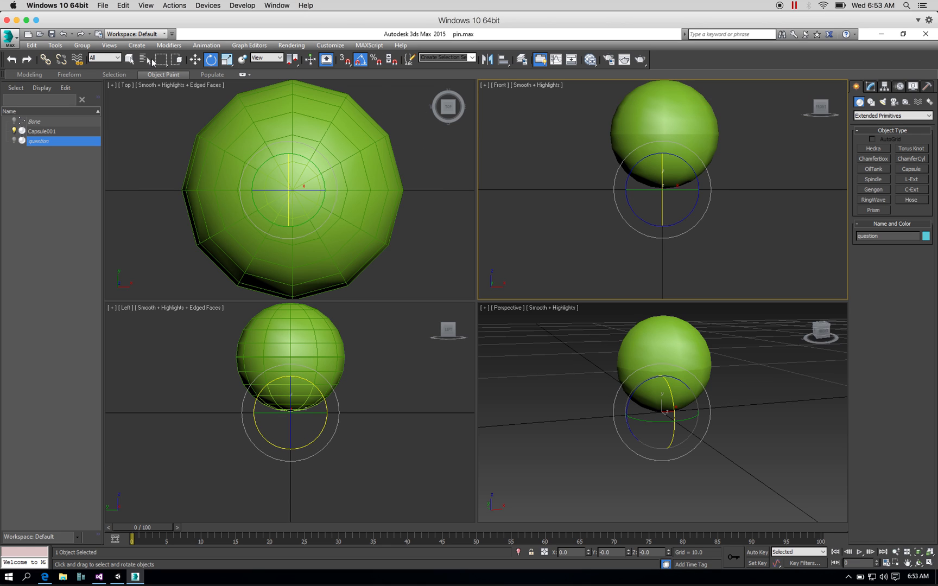
- Increase the capsule's height to about 5.59 and move it down so its middle sits on the grid origin
{"action": "left_click", "coordinate": [195, 59]}
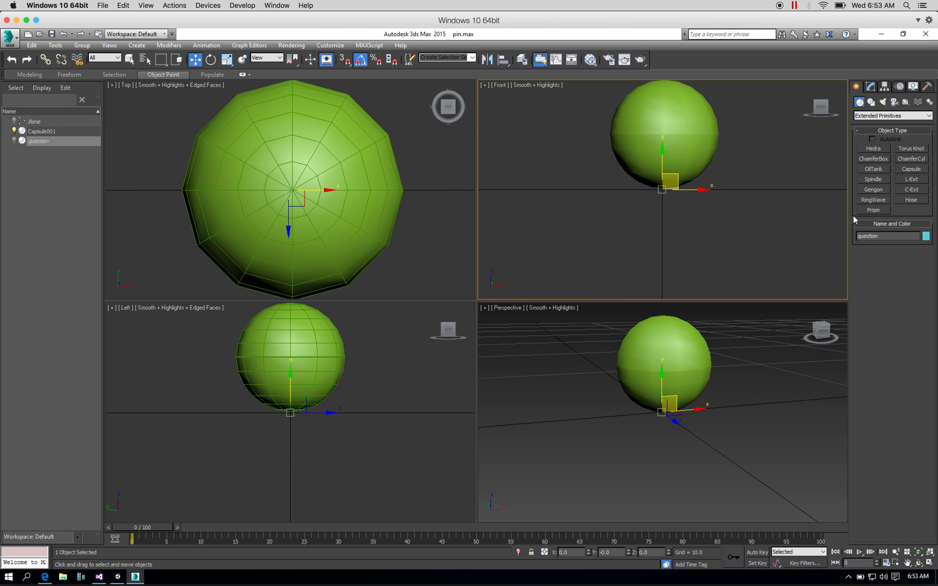
{"action": "left_click", "coordinate": [688, 149]}
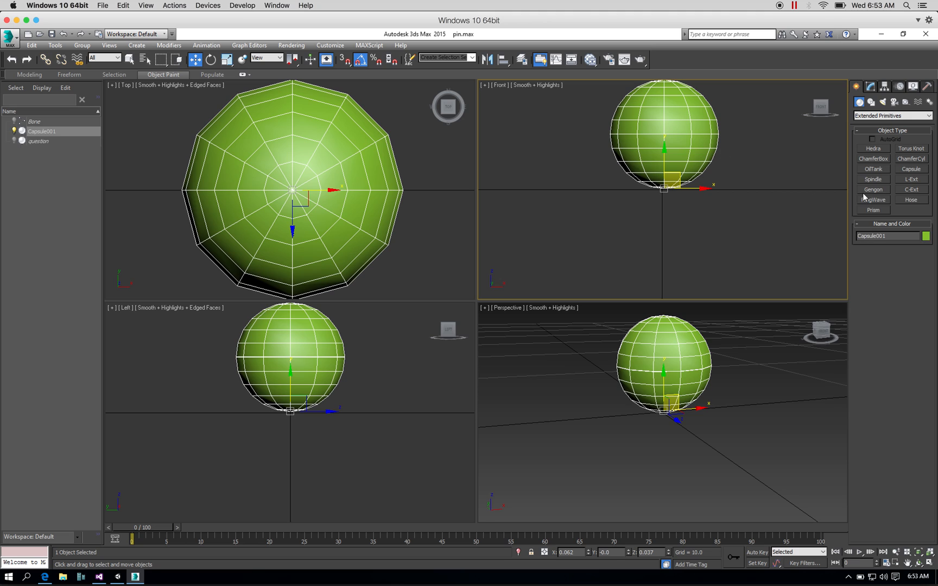
{"action": "left_click", "coordinate": [871, 86]}
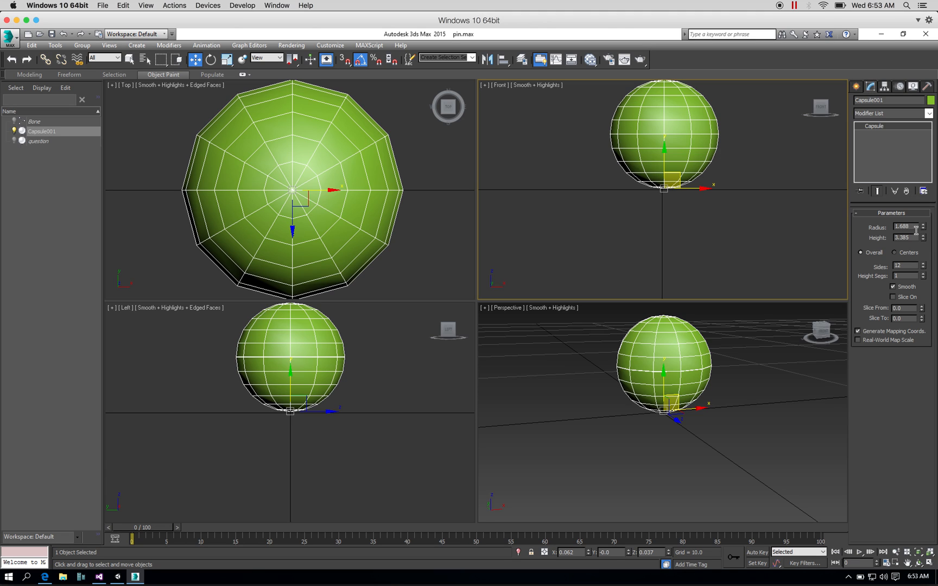
{"action": "left_click", "coordinate": [923, 236]}
{"action": "left_click_drag", "start_coordinate": [923, 239], "coordinate": [921, 209]}
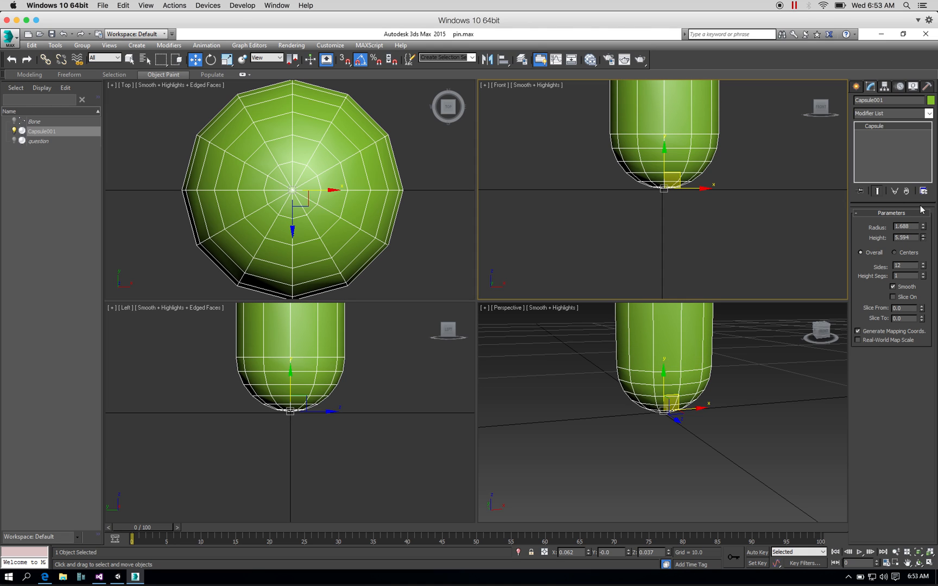
{"action": "left_click_drag", "start_coordinate": [663, 152], "coordinate": [665, 237]}
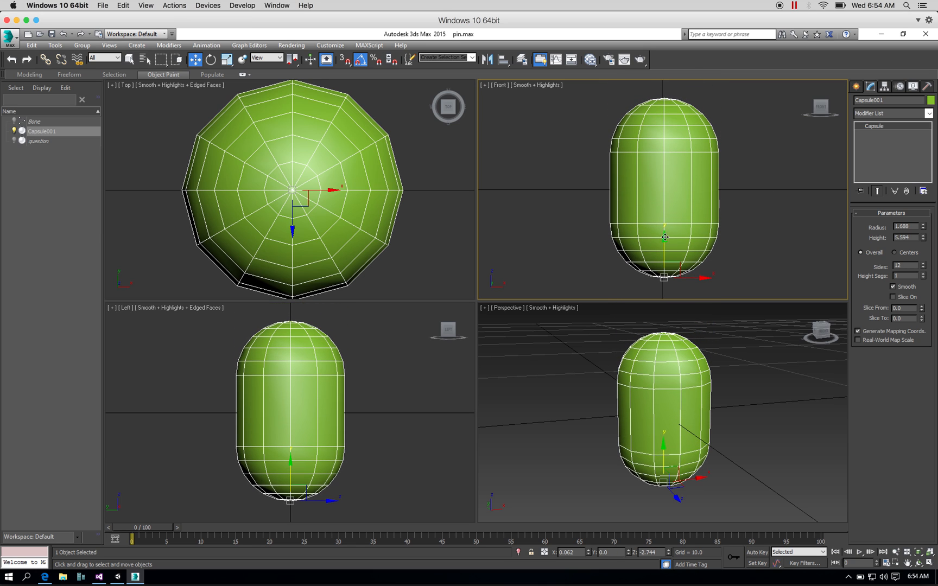
- Try the capsule with 14 and 11 sides, and return it to 12 sides
{"action": "left_click", "coordinate": [924, 263]}
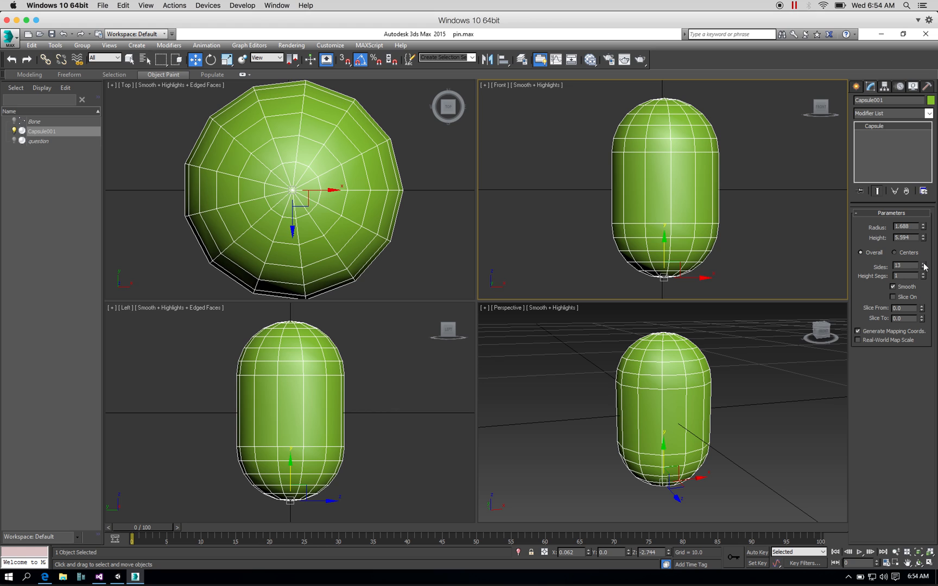
{"action": "left_click", "coordinate": [923, 263]}
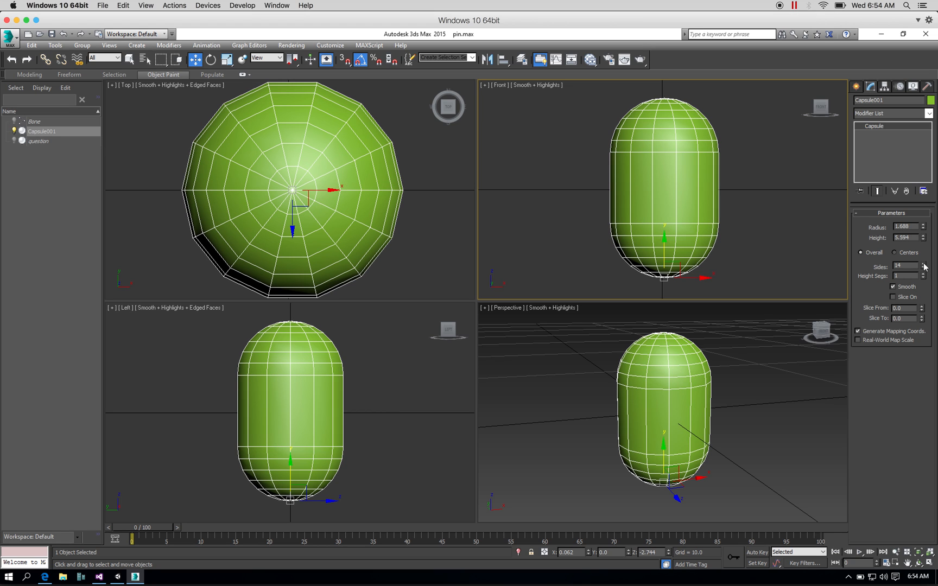
{"action": "left_click", "coordinate": [923, 269]}
{"action": "left_click", "coordinate": [923, 268]}
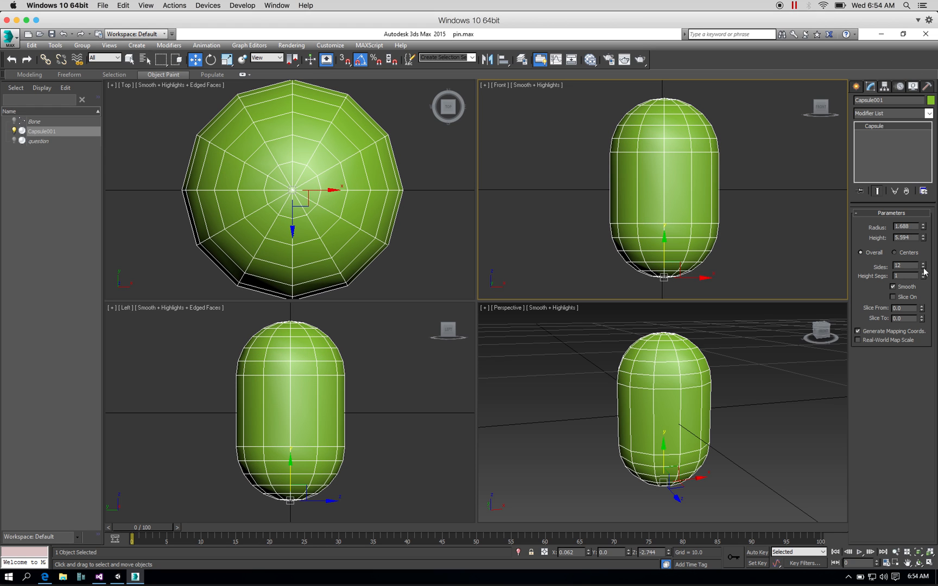
{"action": "left_click", "coordinate": [923, 269]}
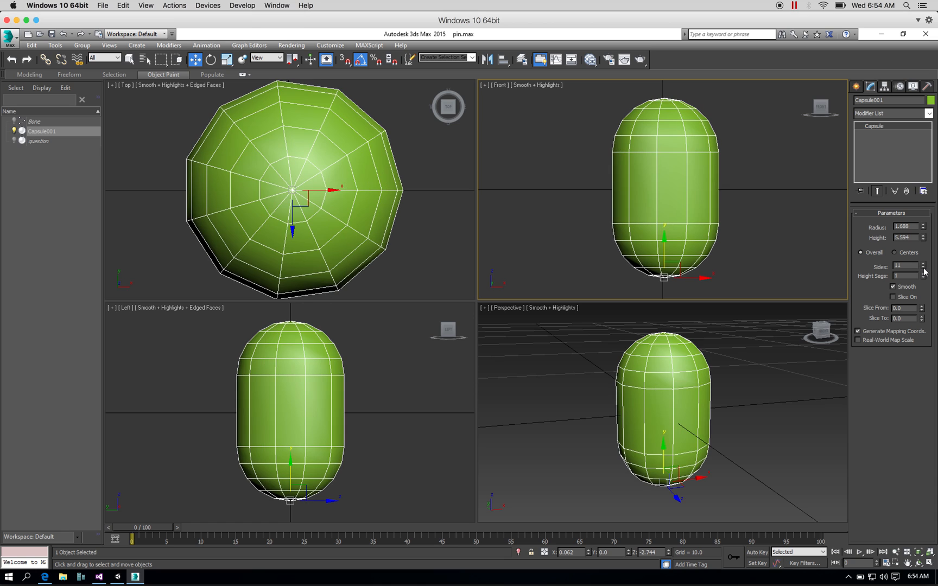
{"action": "left_click", "coordinate": [923, 264]}
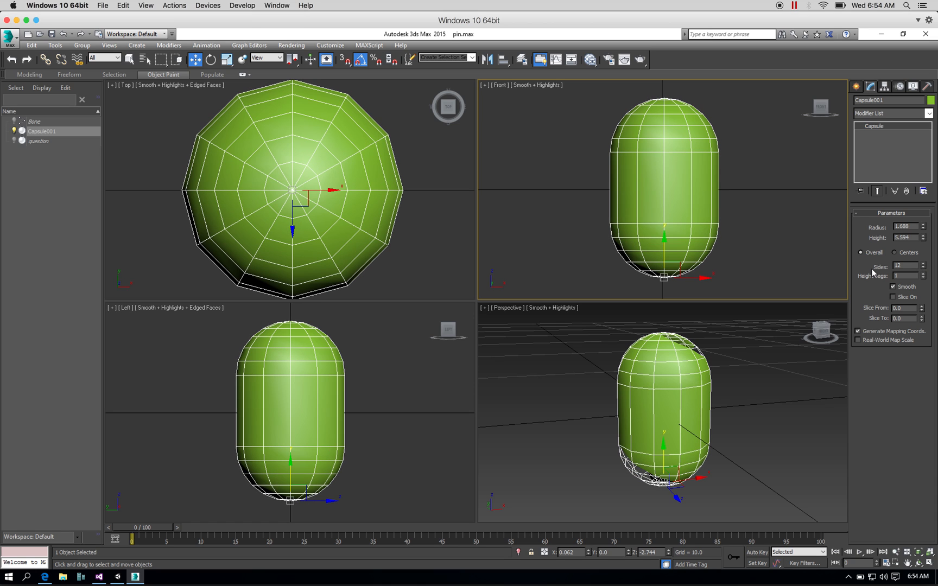
- Set the capsule's height segments to 6
{"action": "left_click", "coordinate": [918, 563]}
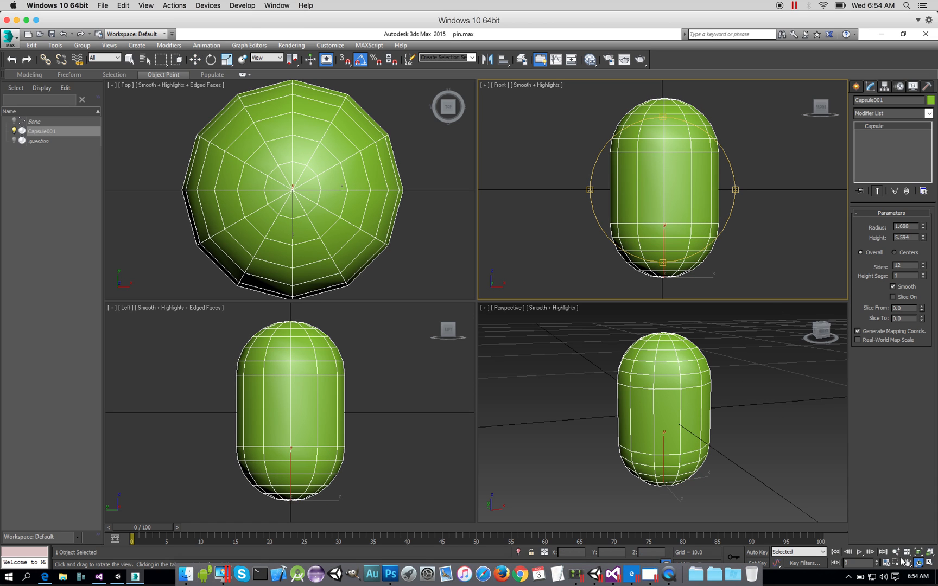
{"action": "left_click", "coordinate": [652, 422]}
{"action": "mouse_move", "coordinate": [651, 422]}
{"action": "left_mouse_down"}
{"action": "mouse_move", "coordinate": [693, 432]}
{"action": "mouse_move", "coordinate": [656, 422]}
{"action": "left_mouse_up"}
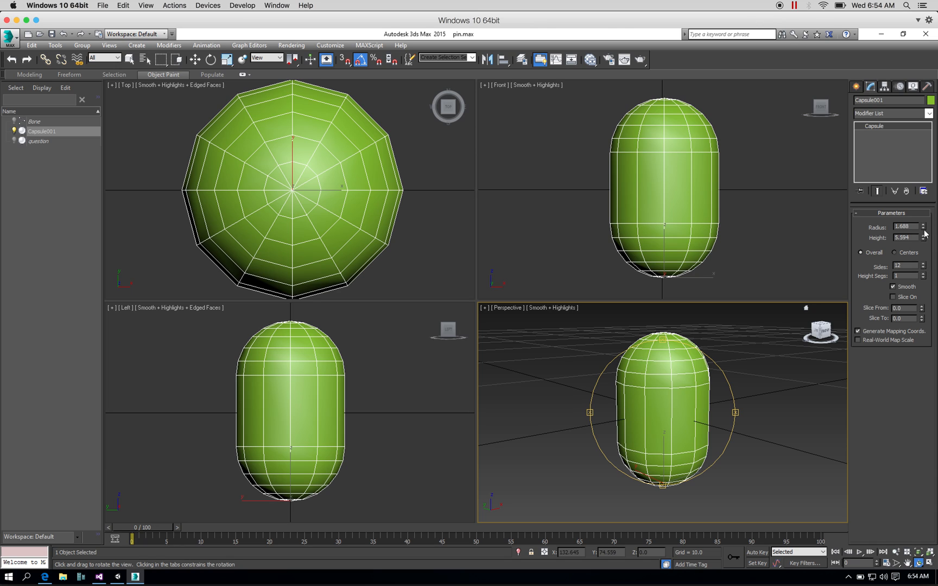
{"action": "left_click", "coordinate": [923, 274]}
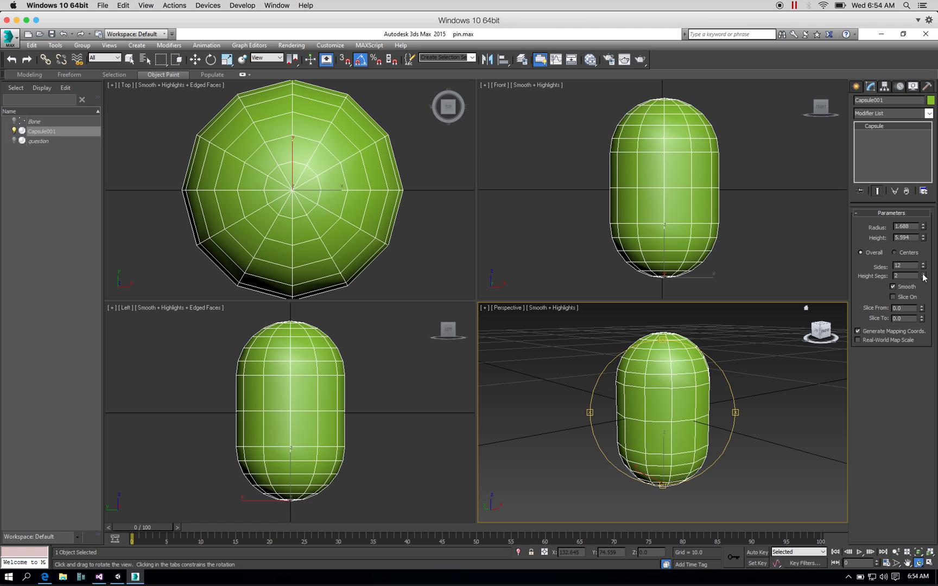
{"action": "left_click", "coordinate": [923, 274]}
{"action": "left_click", "coordinate": [923, 275]}
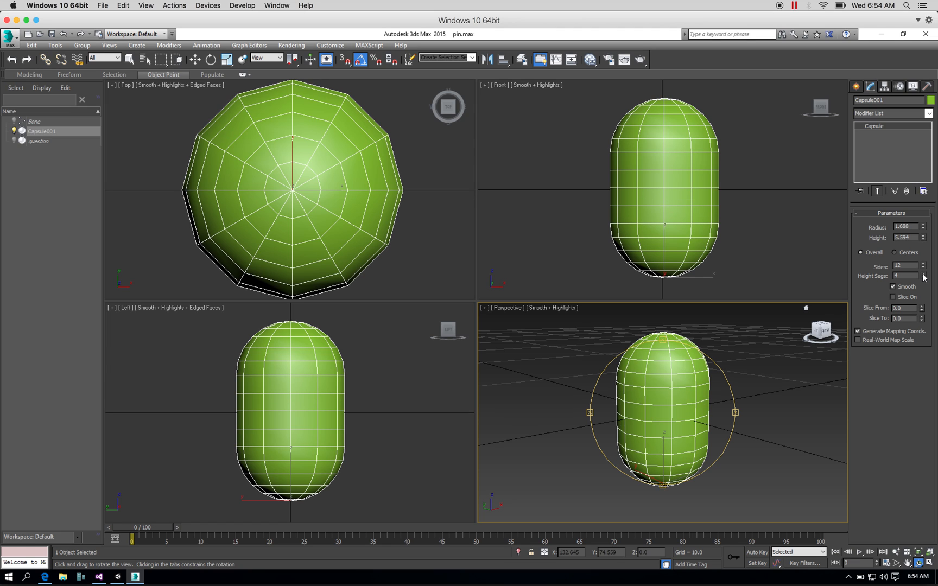
{"action": "left_click", "coordinate": [924, 274]}
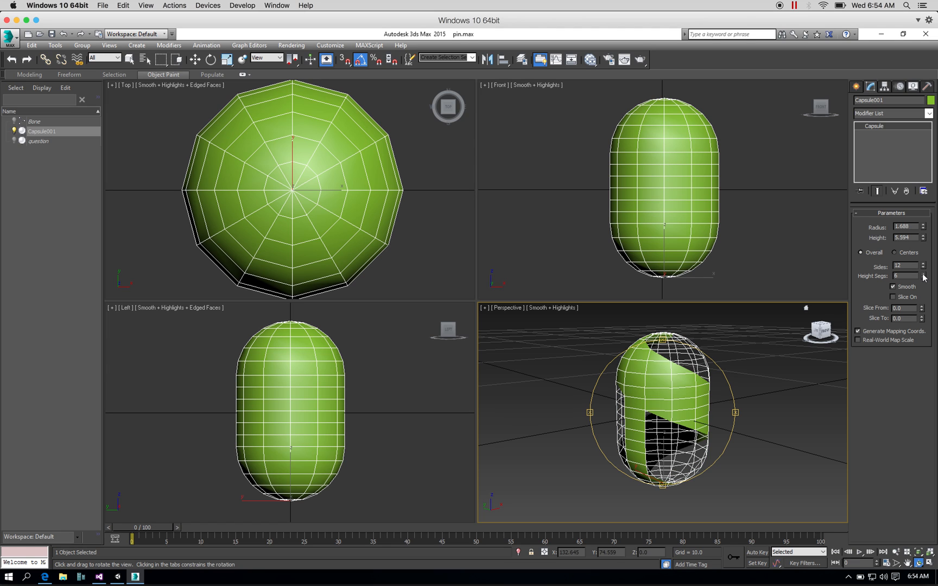
- Adjust the capsule's height to about 6.3 and move it down to Z about -3.07 to keep it vertically centred
{"action": "left_click_drag", "start_coordinate": [924, 236], "coordinate": [924, 236]}
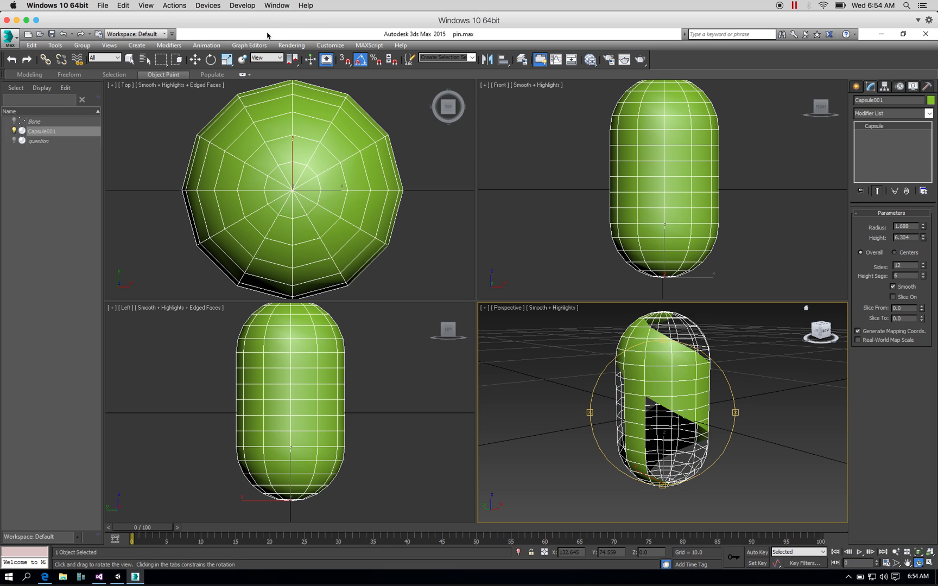
{"action": "left_click", "coordinate": [195, 61]}
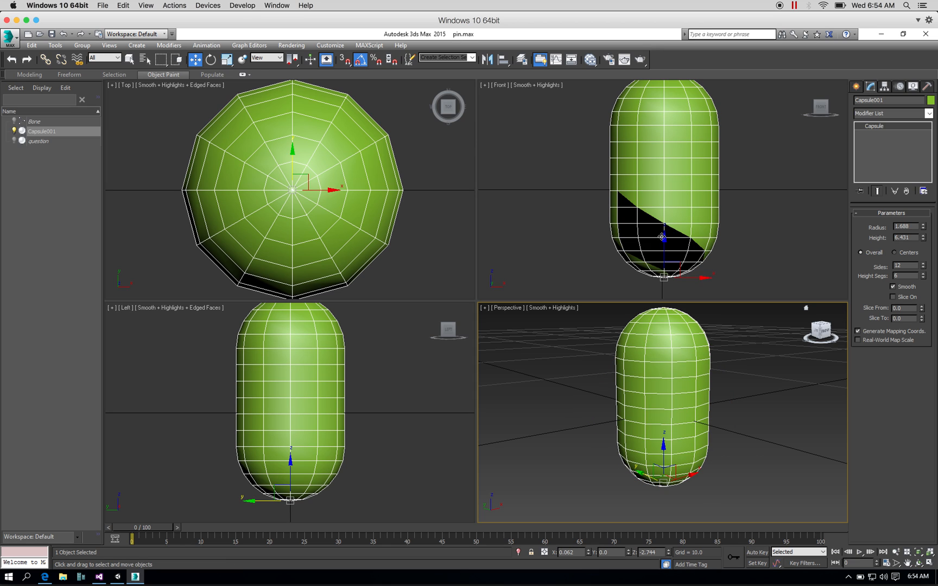
{"action": "left_click", "coordinate": [663, 247]}
{"action": "left_click_drag", "start_coordinate": [664, 248], "coordinate": [664, 256]}
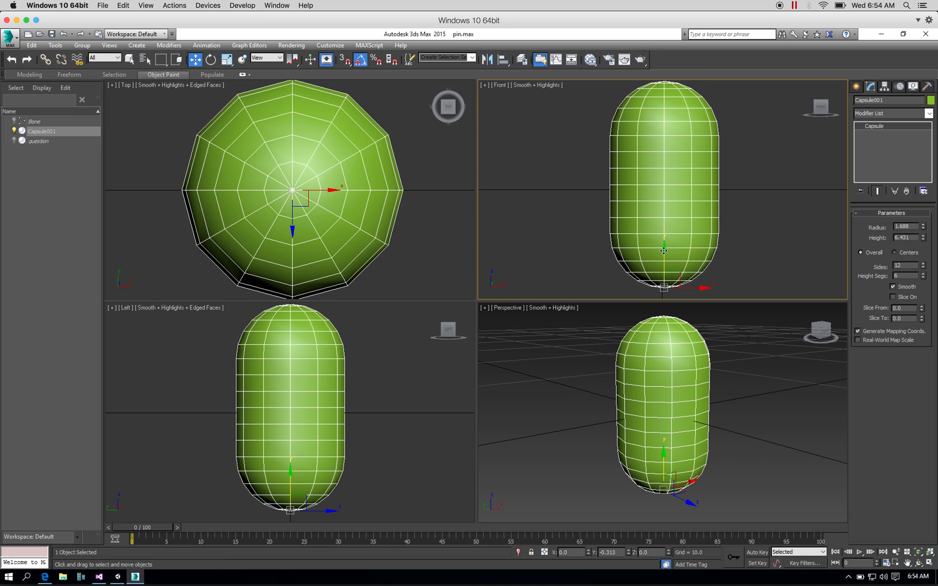
{"action": "left_click", "coordinate": [924, 240]}
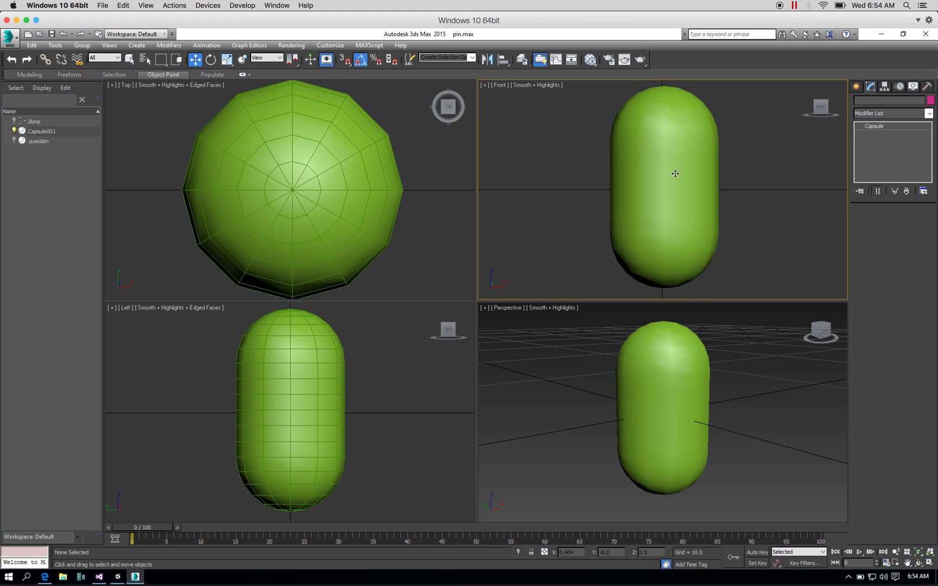
- Add an Edit Mesh modifier to the capsule and switch it to vertex editing
{"action": "left_click", "coordinate": [929, 114]}
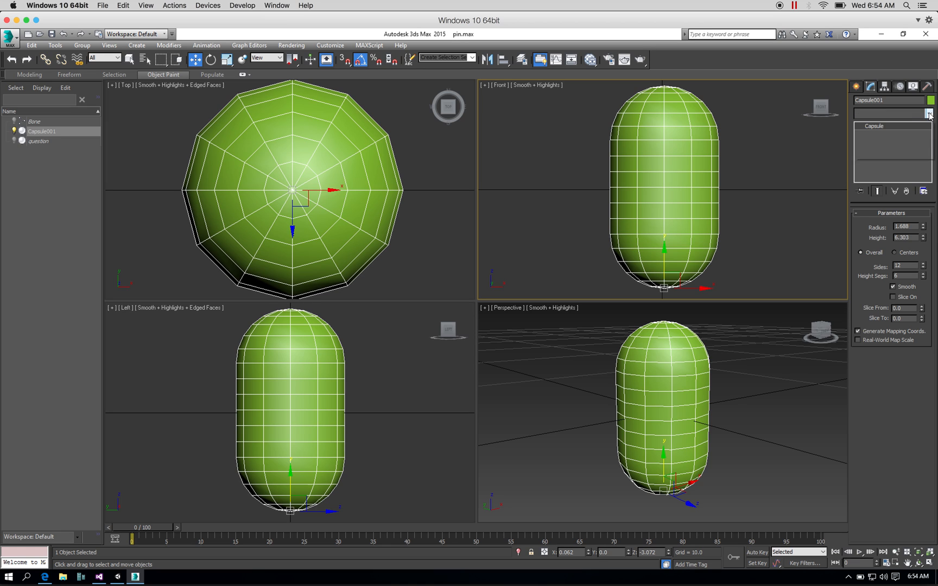
{"action": "left_click_drag", "start_coordinate": [932, 143], "coordinate": [933, 166]}
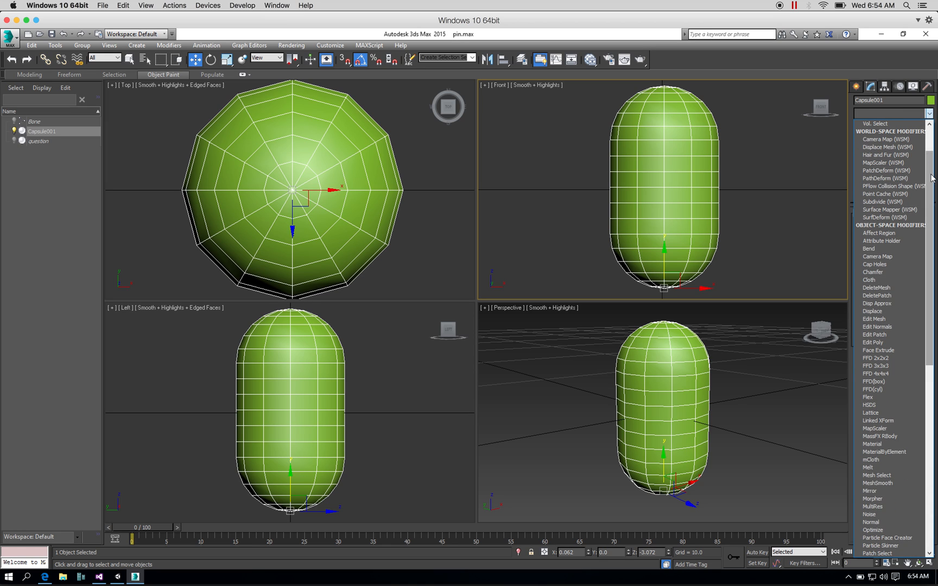
{"action": "left_click", "coordinate": [889, 319]}
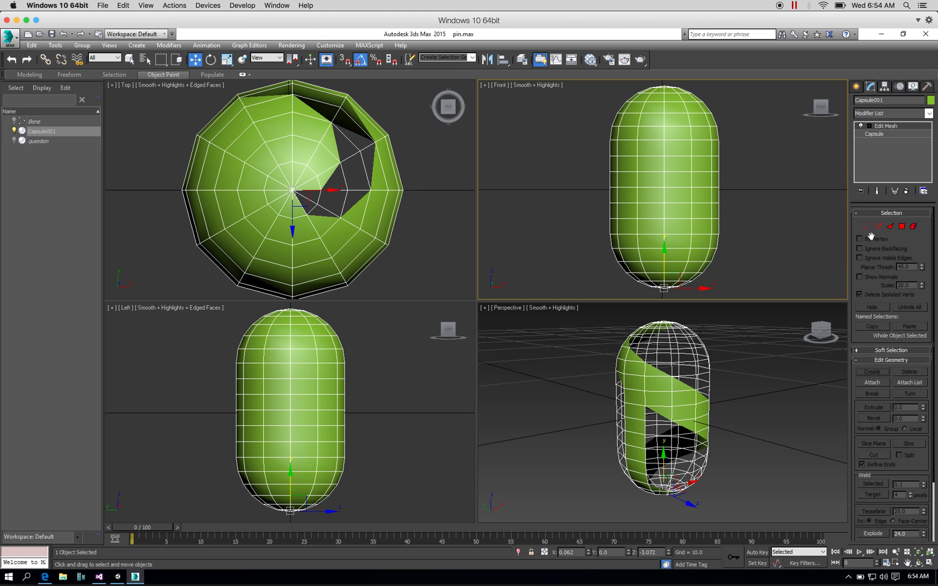
{"action": "left_click", "coordinate": [867, 227]}
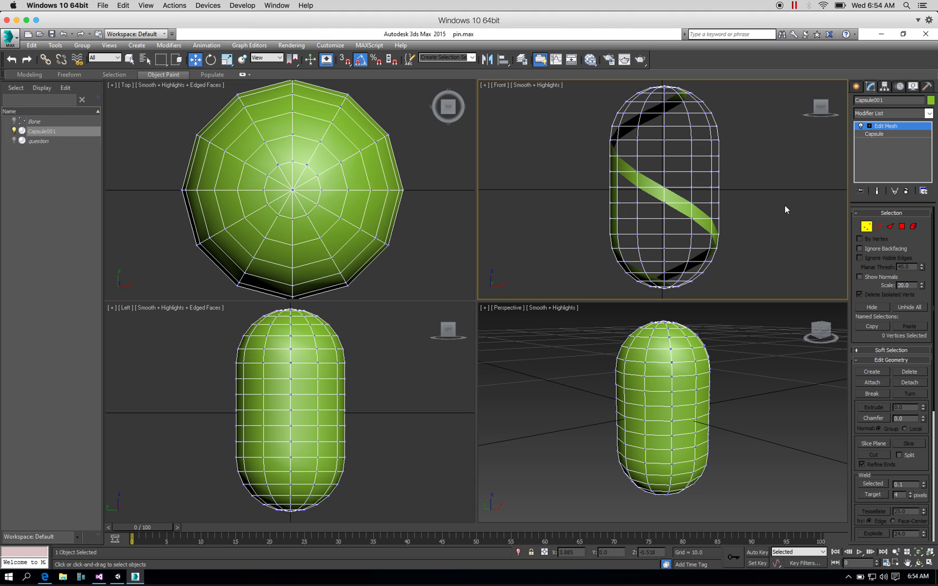
- Check the push-pin shapes in the browser's pin image results and return to the capsule in 3ds Max
{"action": "left_click", "coordinate": [53, 577]}
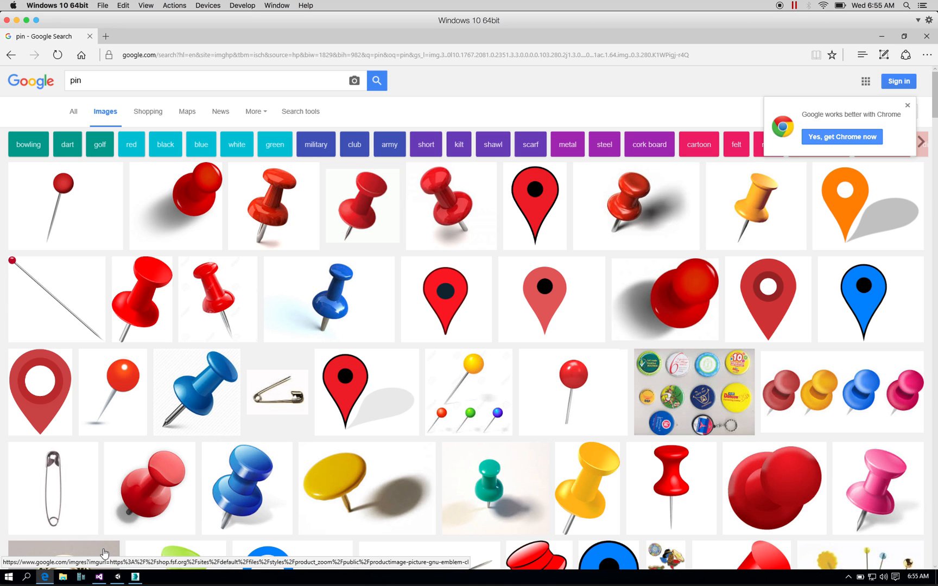
{"action": "mouse_move", "coordinate": [118, 579]}
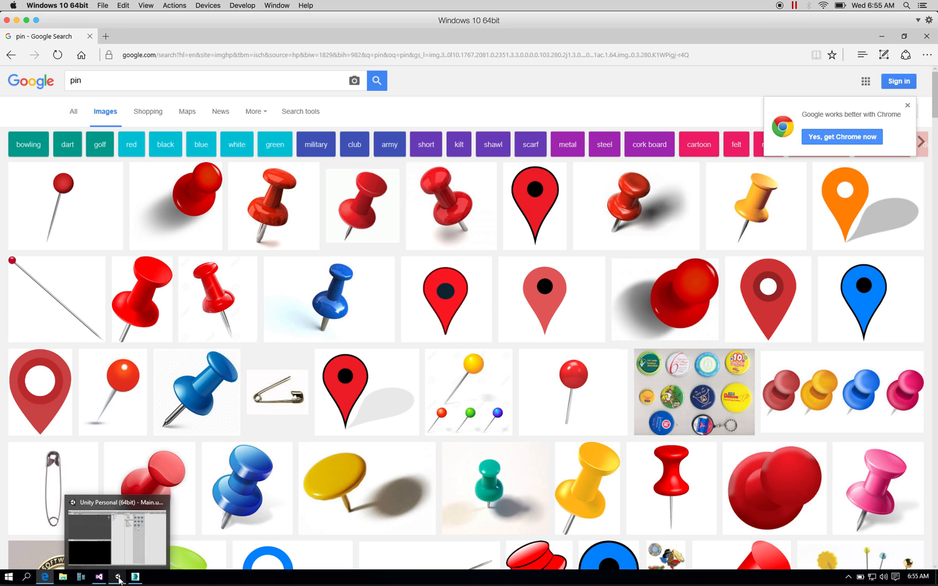
{"action": "left_click", "coordinate": [135, 577]}
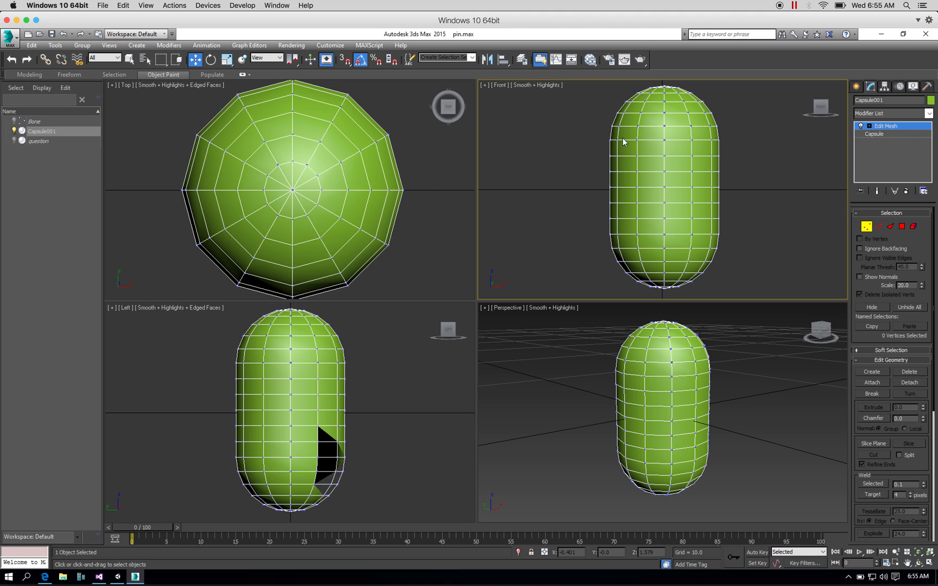
- Select the vertex at the capsule's top centre and turn on soft selection with a falloff of 3.2
{"action": "left_click", "coordinate": [663, 85]}
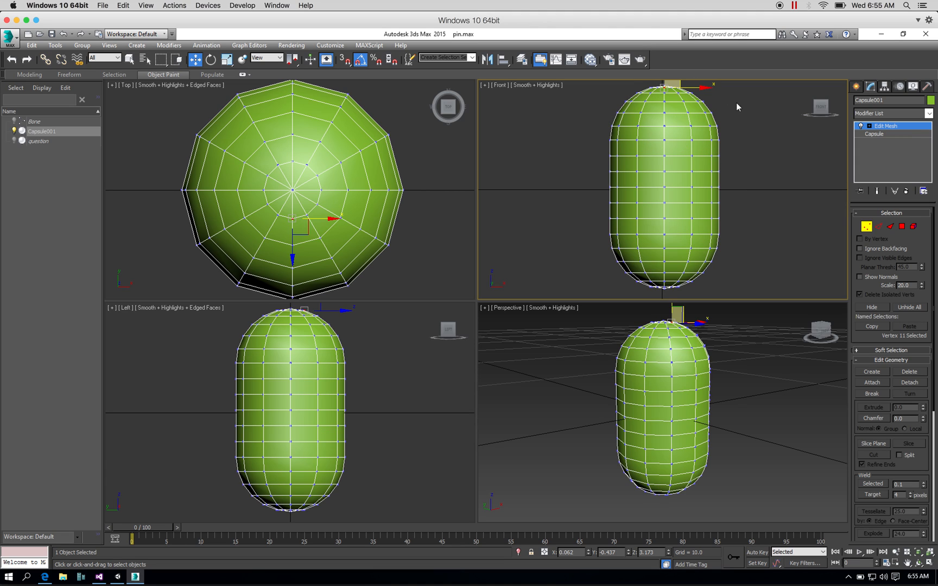
{"action": "left_click", "coordinate": [293, 190]}
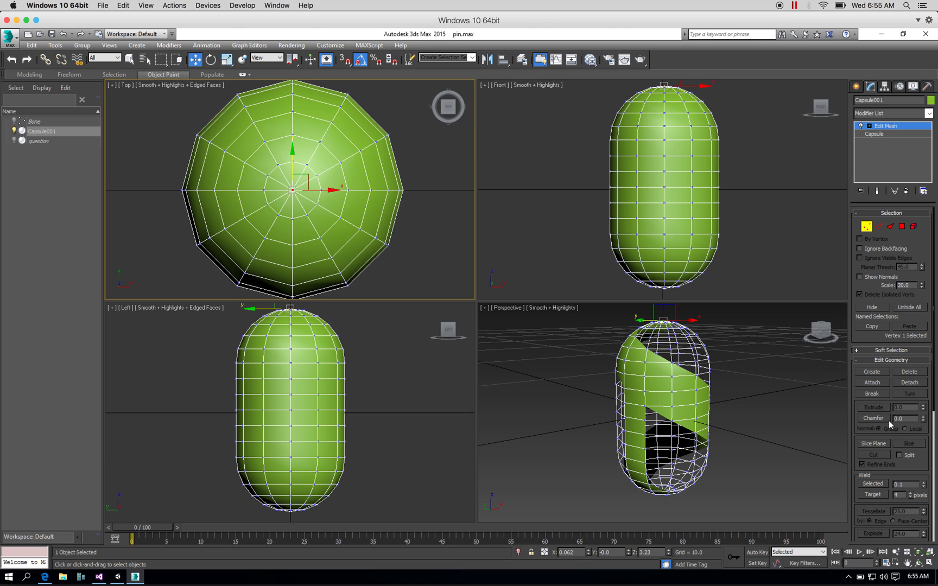
{"action": "left_click_drag", "start_coordinate": [888, 412], "coordinate": [876, 314]}
{"action": "left_click", "coordinate": [891, 252]}
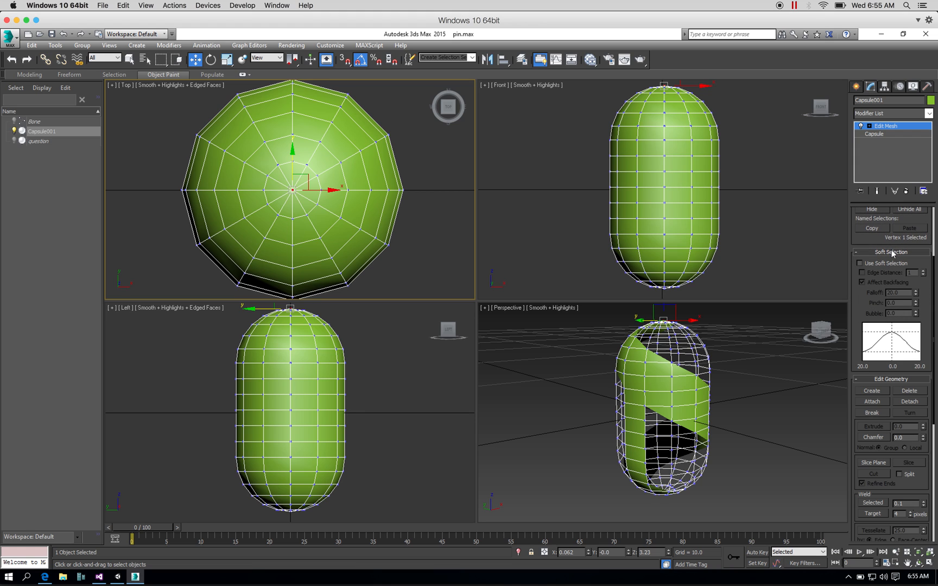
{"action": "left_click", "coordinate": [879, 263]}
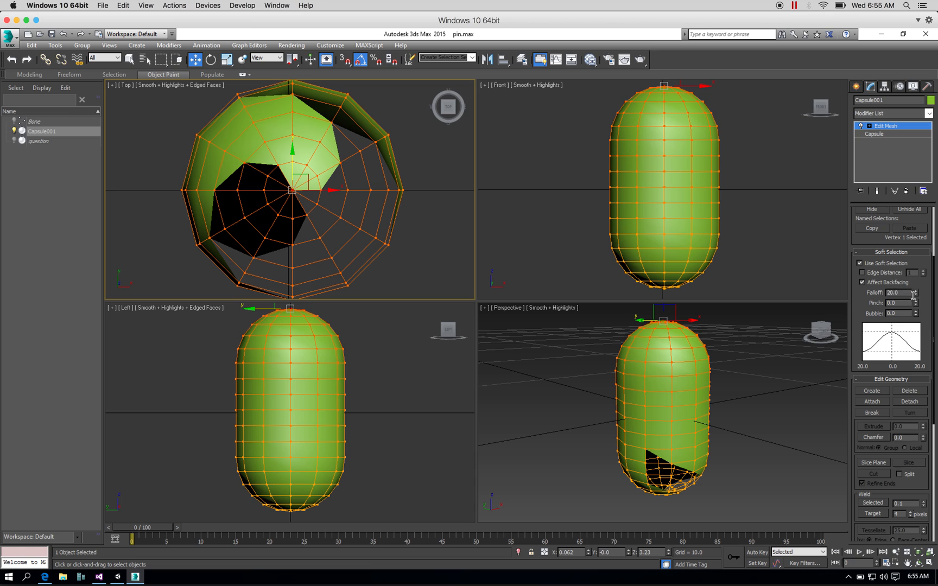
{"action": "left_click_drag", "start_coordinate": [915, 294], "coordinate": [917, 333]}
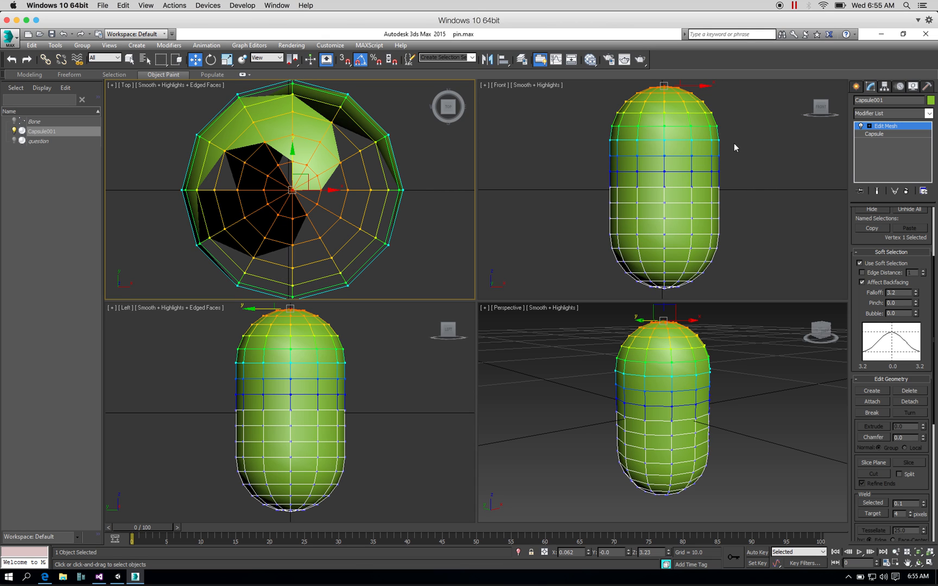
- Move the capsule's top centre vertex down to Z about 2.56 with soft selection, flattening the upper end
{"action": "left_click", "coordinate": [804, 473]}
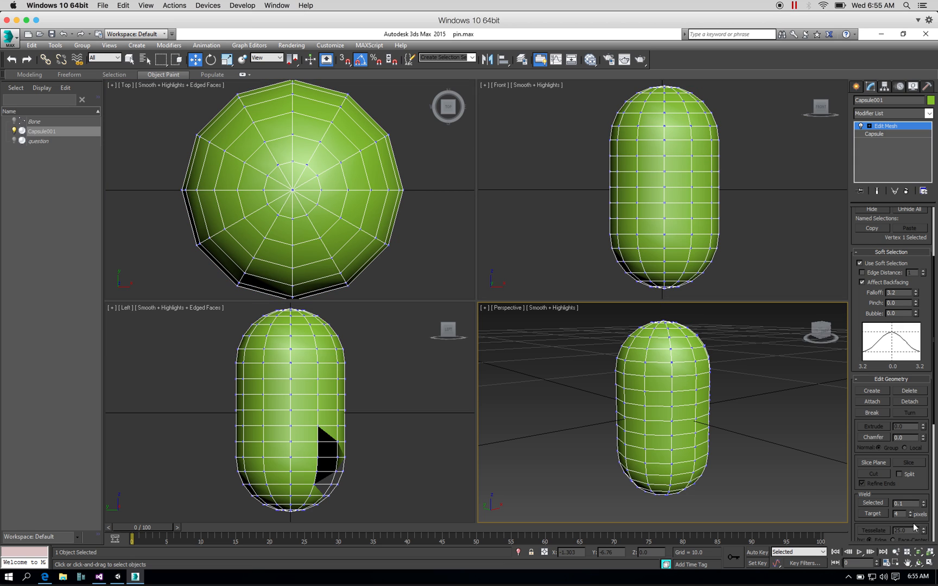
{"action": "left_click", "coordinate": [930, 553]}
{"action": "left_click", "coordinate": [931, 564]}
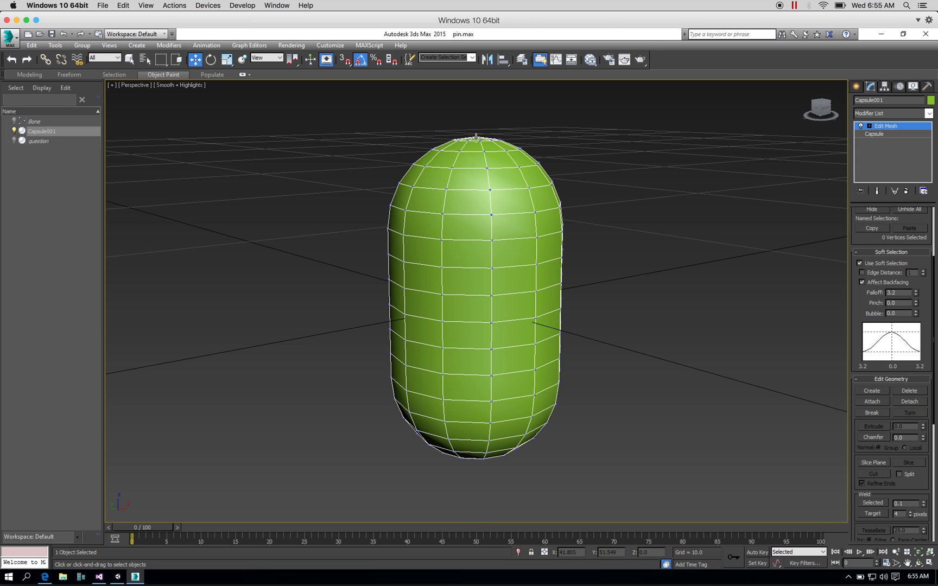
{"action": "left_click", "coordinate": [476, 138]}
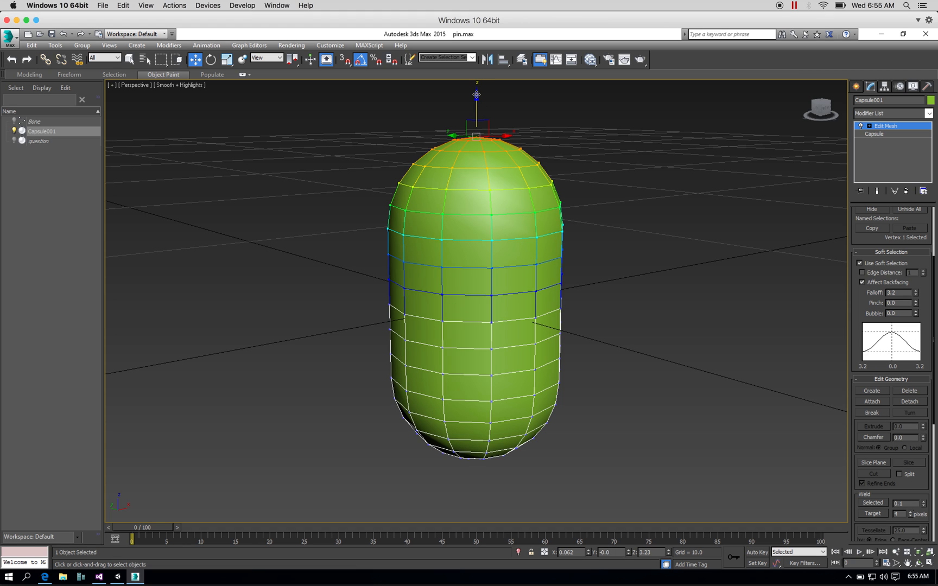
{"action": "left_click_drag", "start_coordinate": [476, 96], "coordinate": [478, 130]}
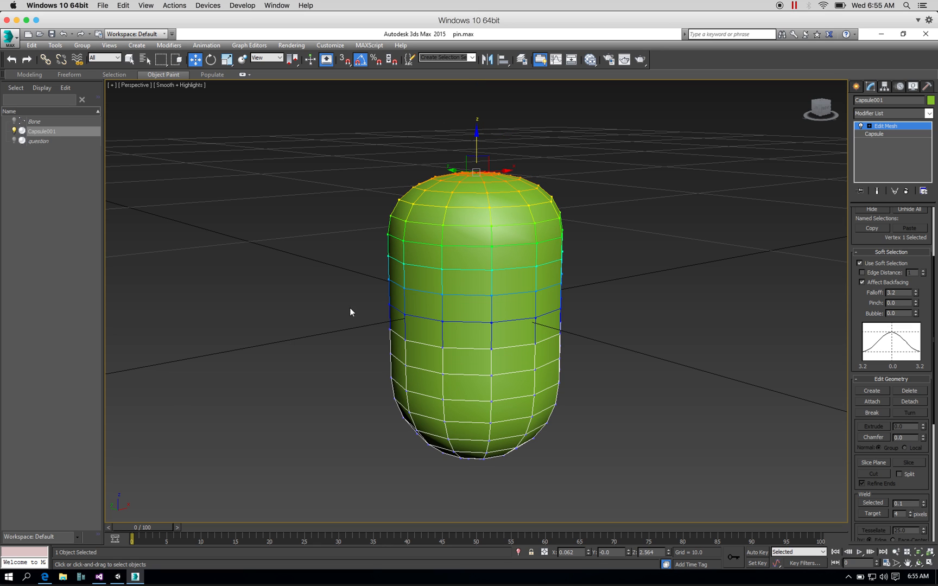
- Check the push-pin pictures in the browser, then return to 3ds Max and view the capsule from the front
{"action": "left_click", "coordinate": [44, 576]}
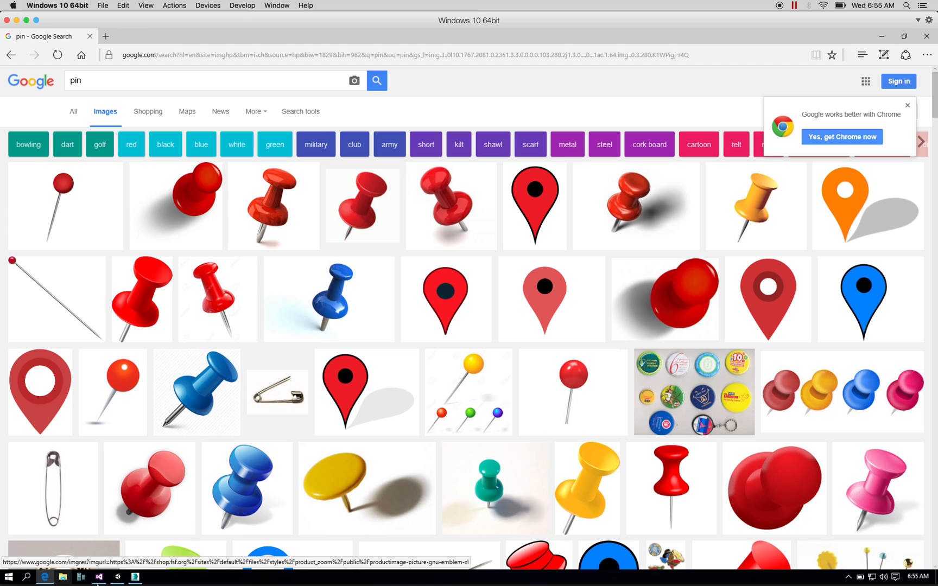
{"action": "left_click", "coordinate": [137, 577]}
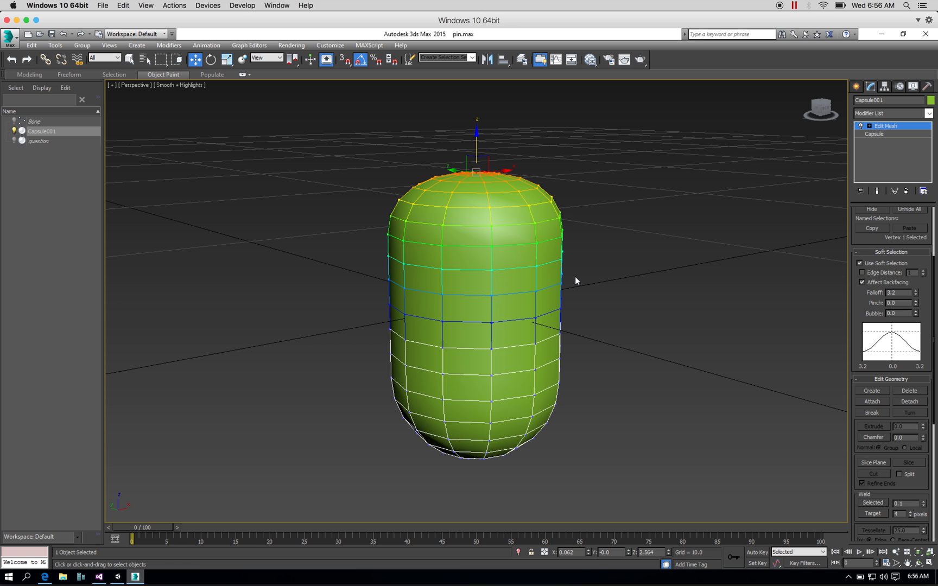
{"action": "left_click", "coordinate": [818, 111]}
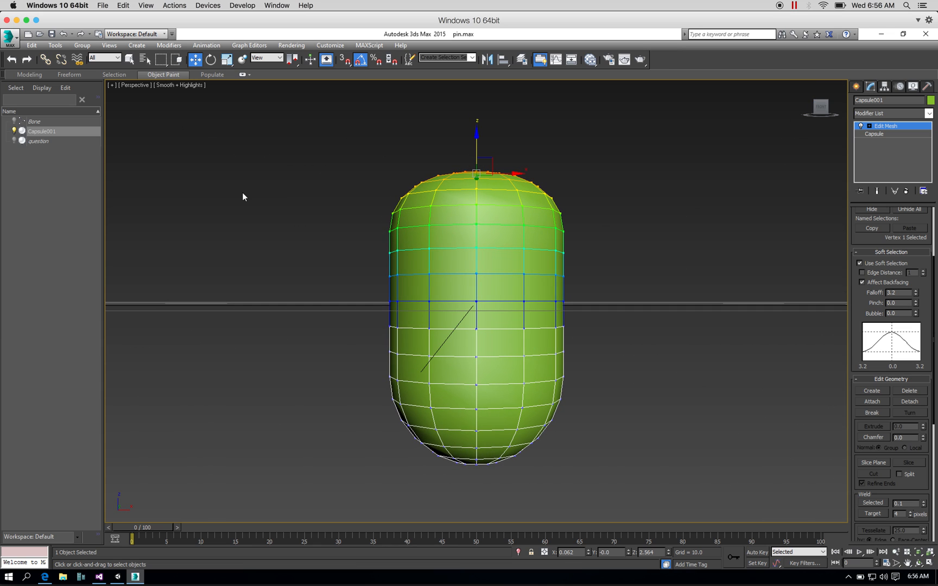
- Turn off soft selection for the capsule's vertices and clear the vertex selection
{"action": "left_click", "coordinate": [267, 208]}
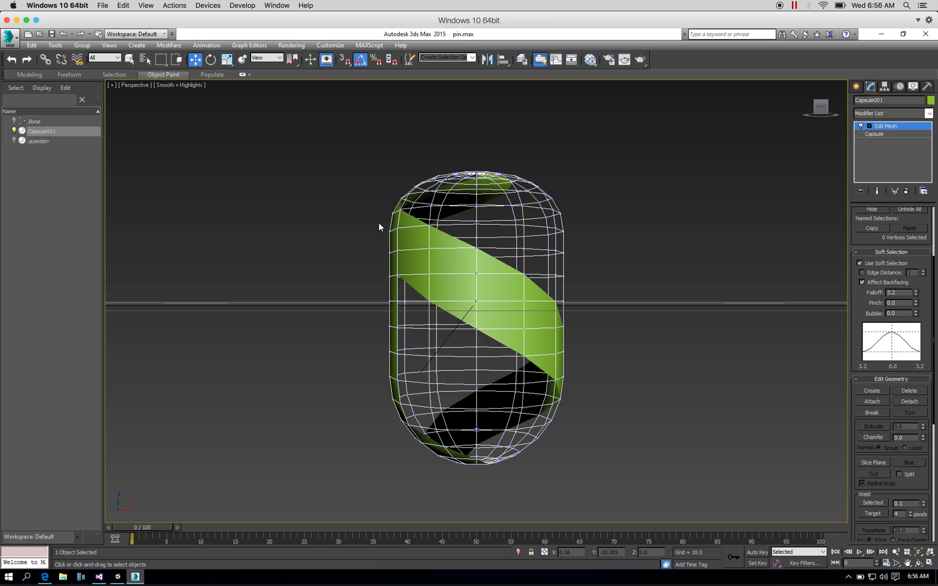
{"action": "left_click_drag", "start_coordinate": [378, 238], "coordinate": [590, 270]}
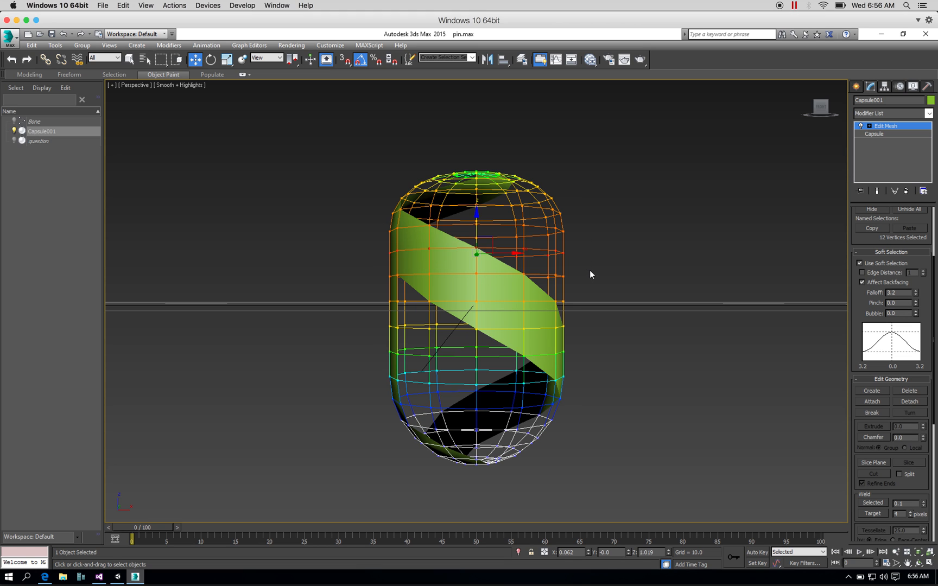
{"action": "scroll", "coordinate": [885, 269], "scroll_direction": "up", "scroll_amount": 3}
{"action": "scroll", "coordinate": [884, 269], "scroll_direction": "up", "scroll_amount": 1}
{"action": "left_click", "coordinate": [866, 336]}
{"action": "left_click", "coordinate": [608, 268]}
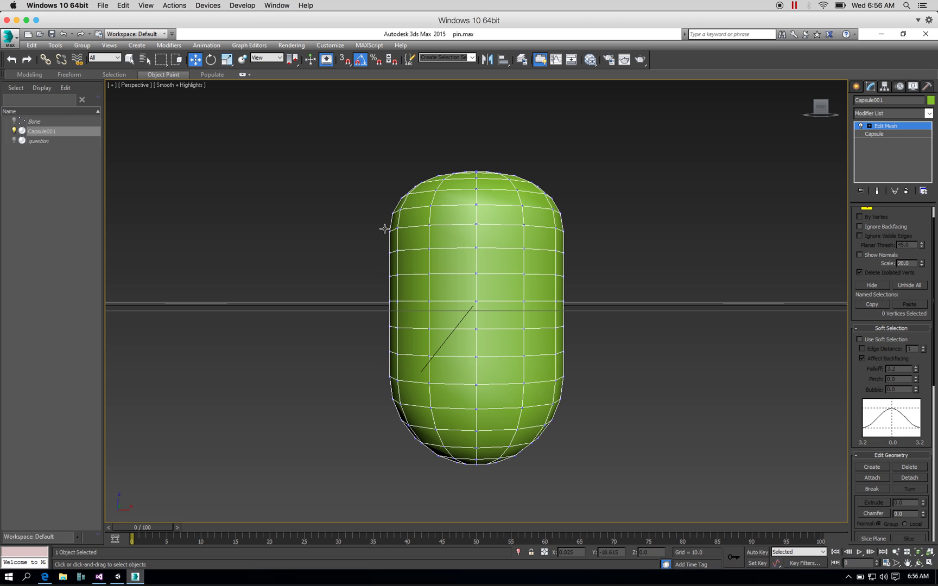
- Select the capsule's five middle vertex rows and scale them inward in the horizontal plane to form the pin's narrow shaft
{"action": "left_click_drag", "start_coordinate": [477, 276], "coordinate": [477, 276]}
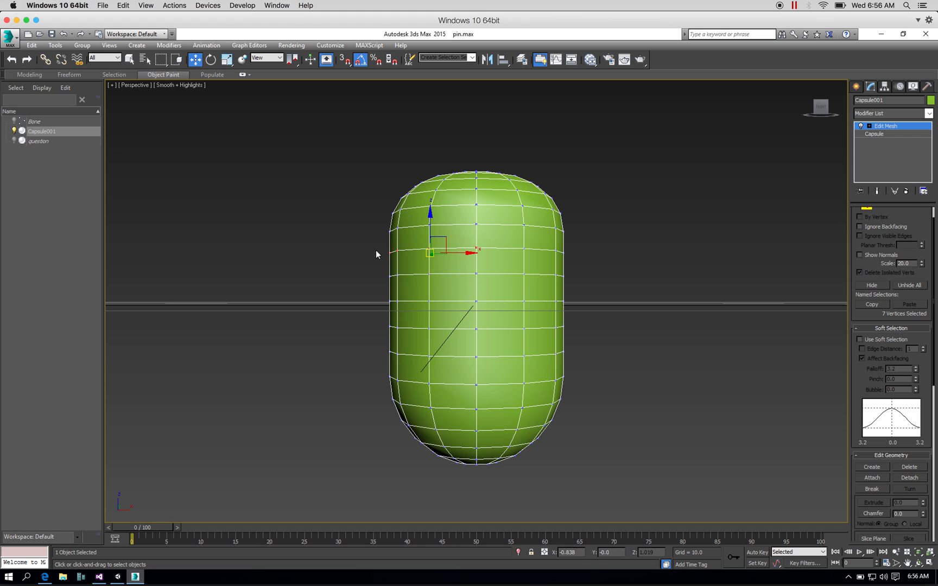
{"action": "left_click_drag", "start_coordinate": [369, 240], "coordinate": [593, 373]}
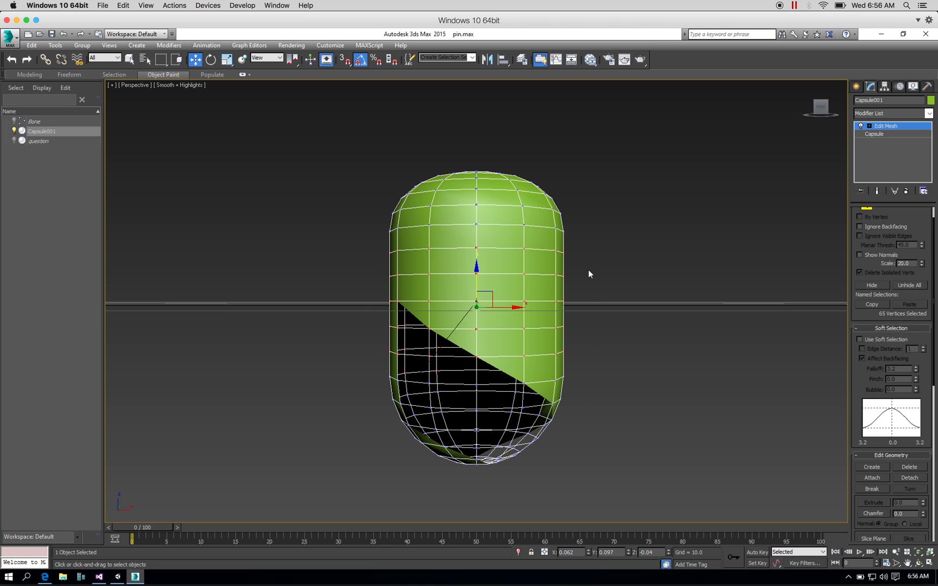
{"action": "left_click", "coordinate": [227, 61]}
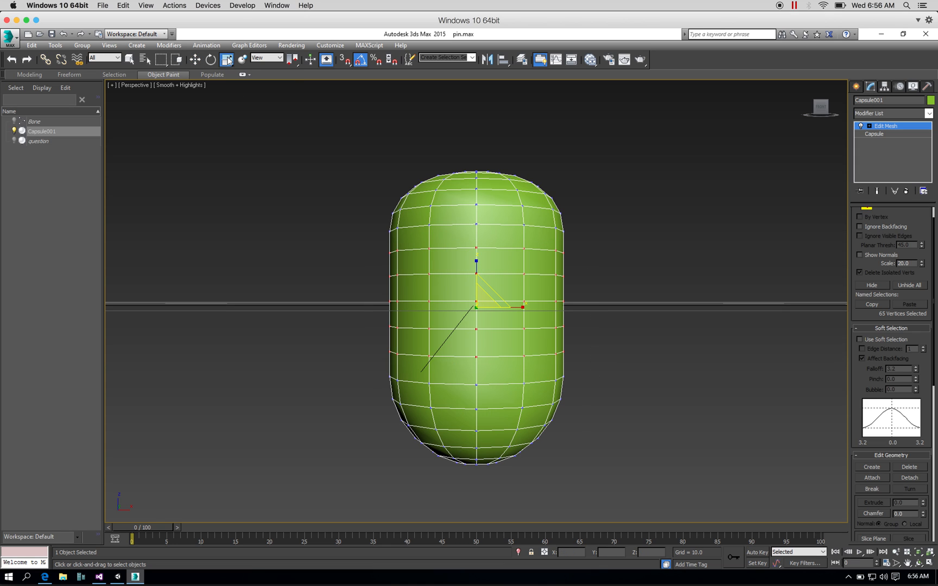
{"action": "left_click", "coordinate": [929, 552]}
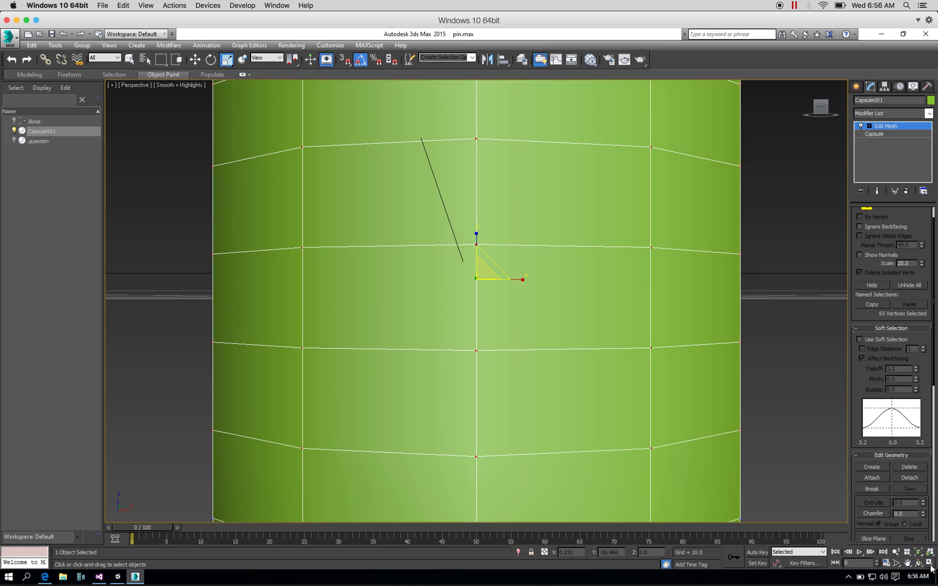
{"action": "left_click", "coordinate": [930, 564]}
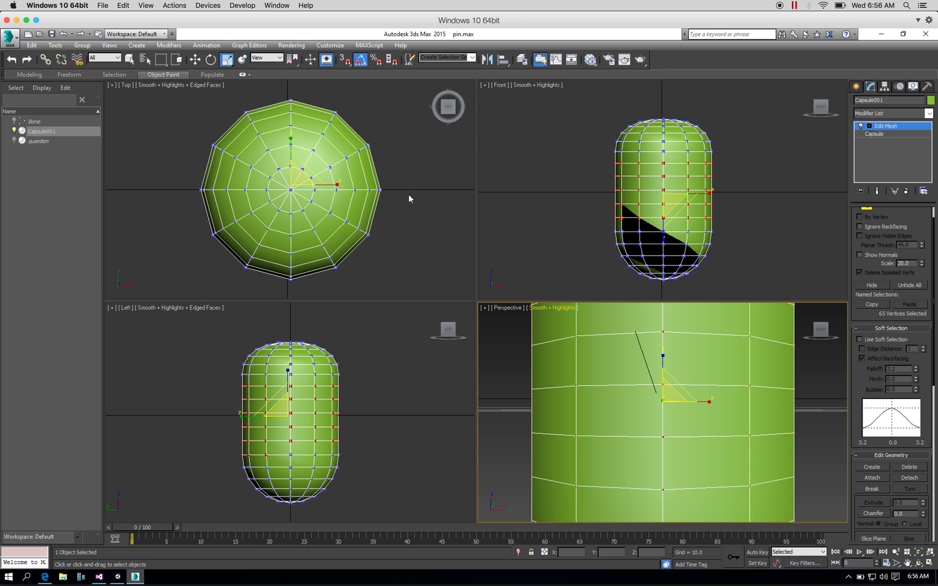
{"action": "left_click", "coordinate": [310, 170]}
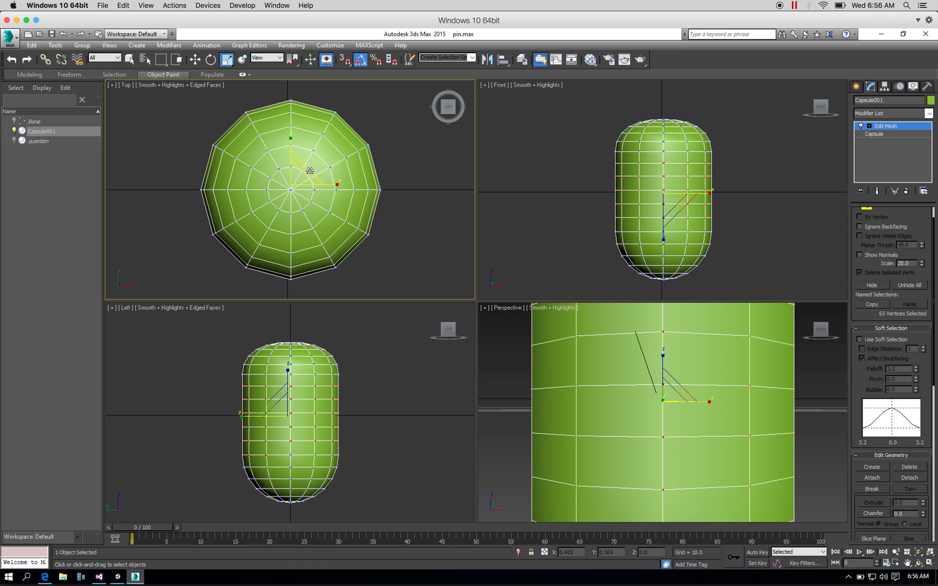
{"action": "left_click_drag", "start_coordinate": [309, 170], "coordinate": [307, 191]}
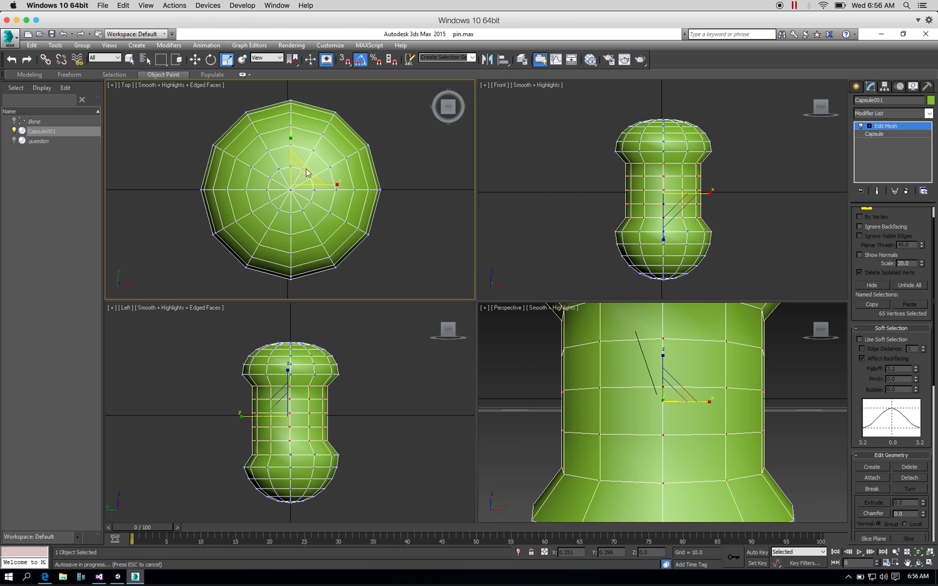
{"action": "left_click_drag", "start_coordinate": [307, 173], "coordinate": [288, 208]}
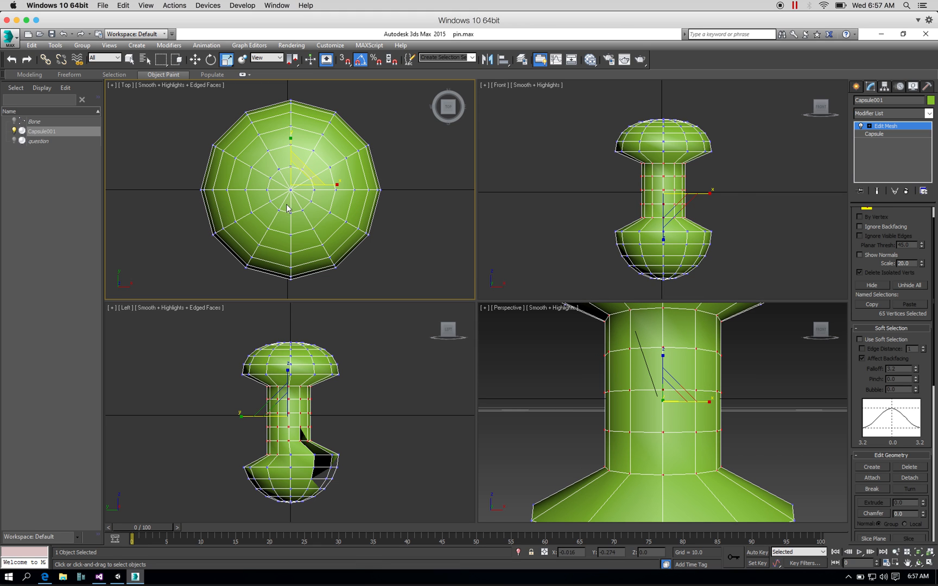
- Select the vertex row at the lower rim of the pin's upper head and scale it slightly inward to round the rim
{"action": "left_click", "coordinate": [195, 60]}
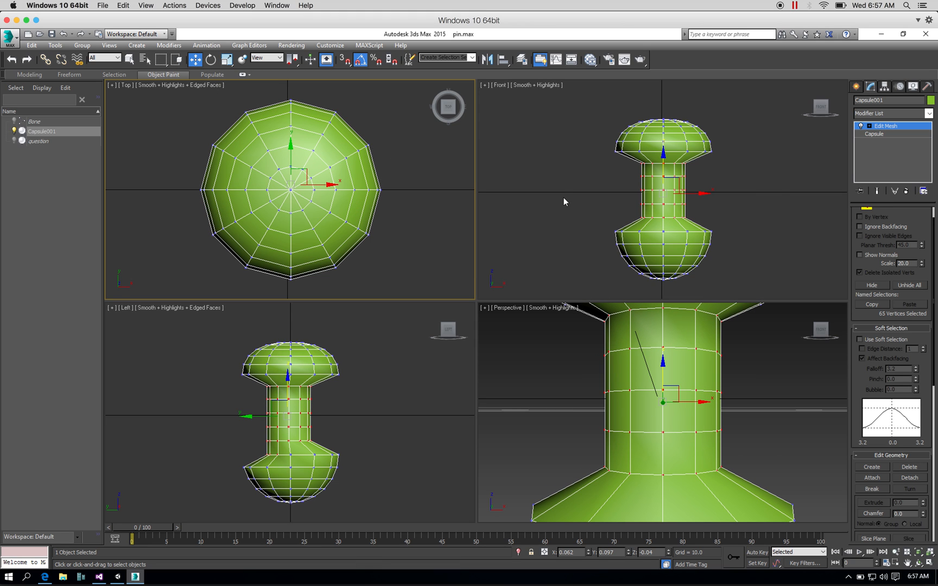
{"action": "left_click", "coordinate": [614, 171]}
{"action": "left_click_drag", "start_coordinate": [608, 144], "coordinate": [721, 157]}
{"action": "left_click", "coordinate": [227, 60]}
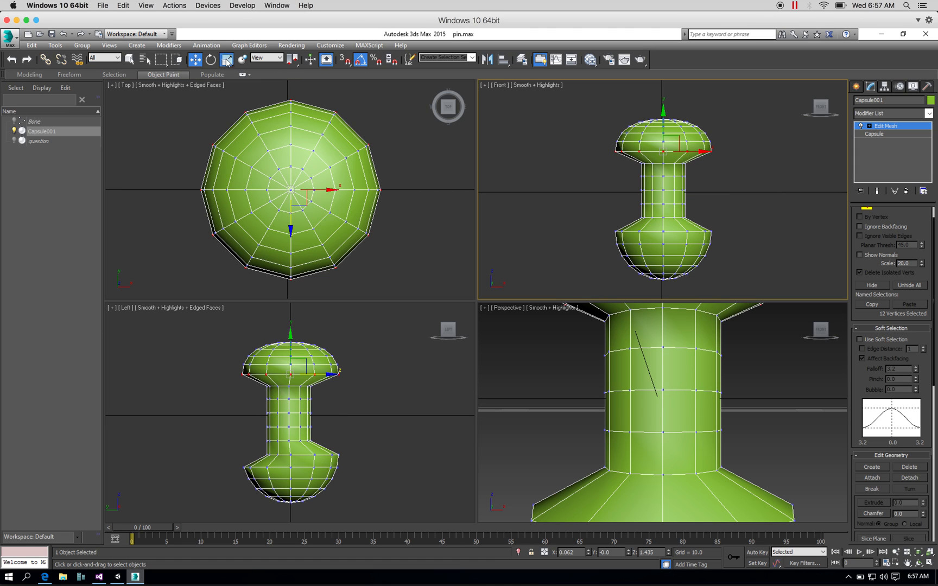
{"action": "left_click_drag", "start_coordinate": [310, 201], "coordinate": [298, 194]}
{"action": "right_click", "coordinate": [504, 196]}
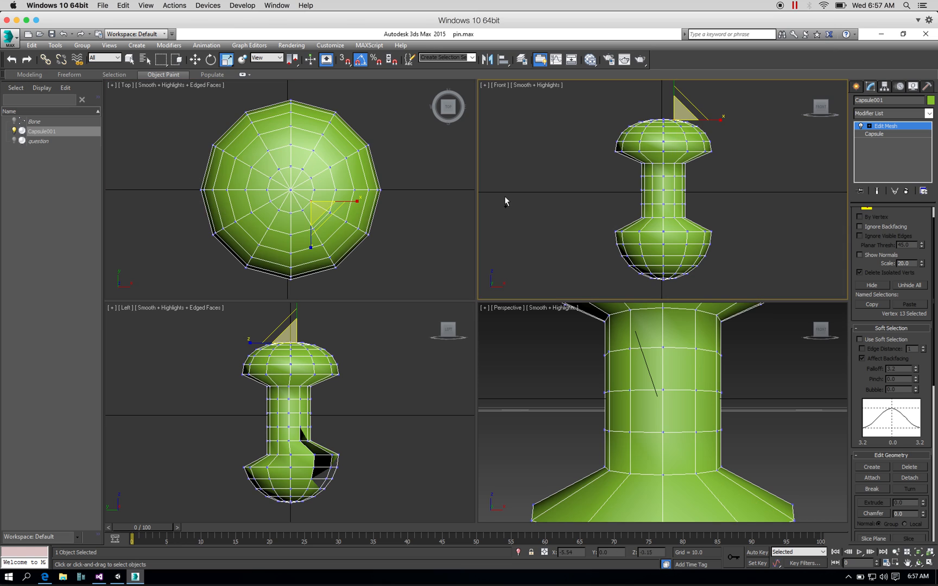
{"action": "left_click", "coordinate": [602, 144]}
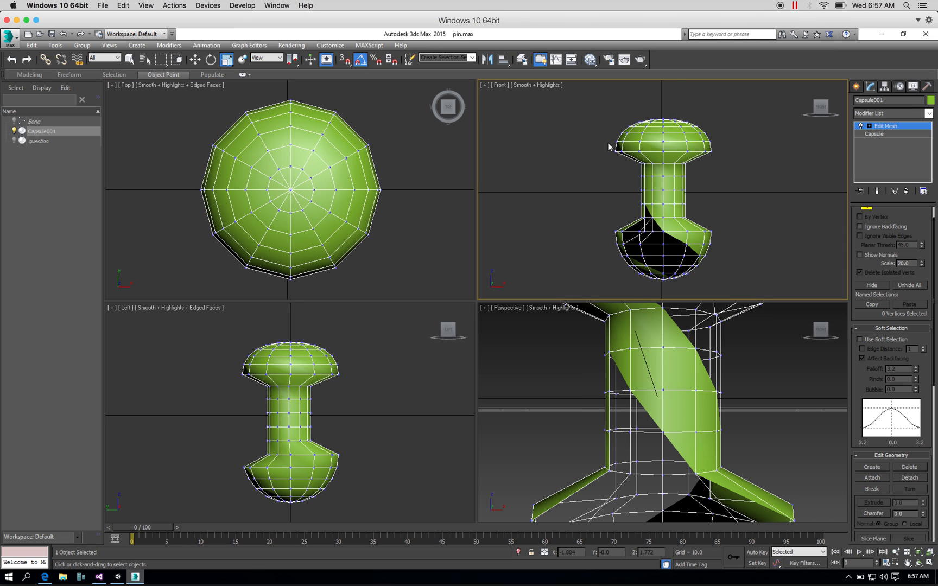
{"action": "left_click_drag", "start_coordinate": [606, 145], "coordinate": [730, 158]}
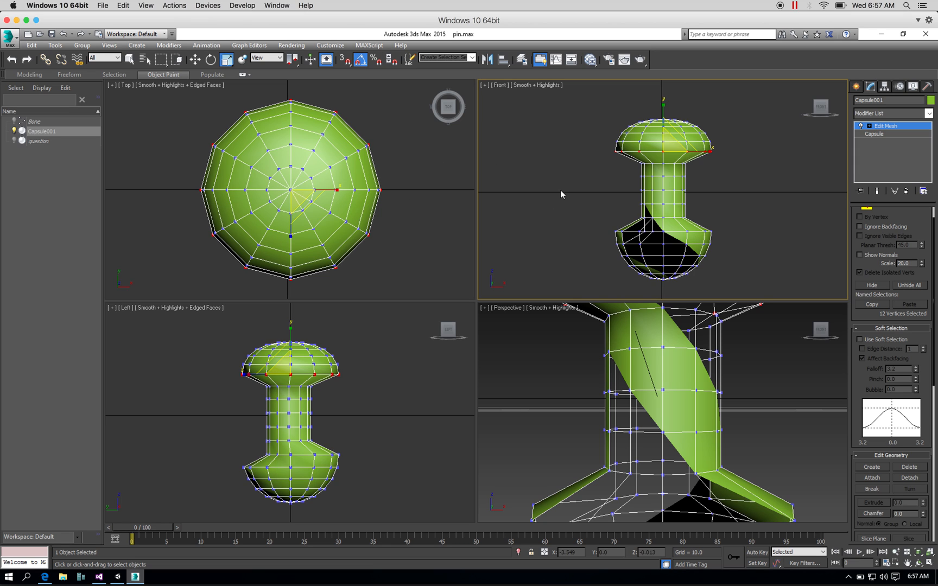
{"action": "left_click_drag", "start_coordinate": [685, 141], "coordinate": [680, 148]}
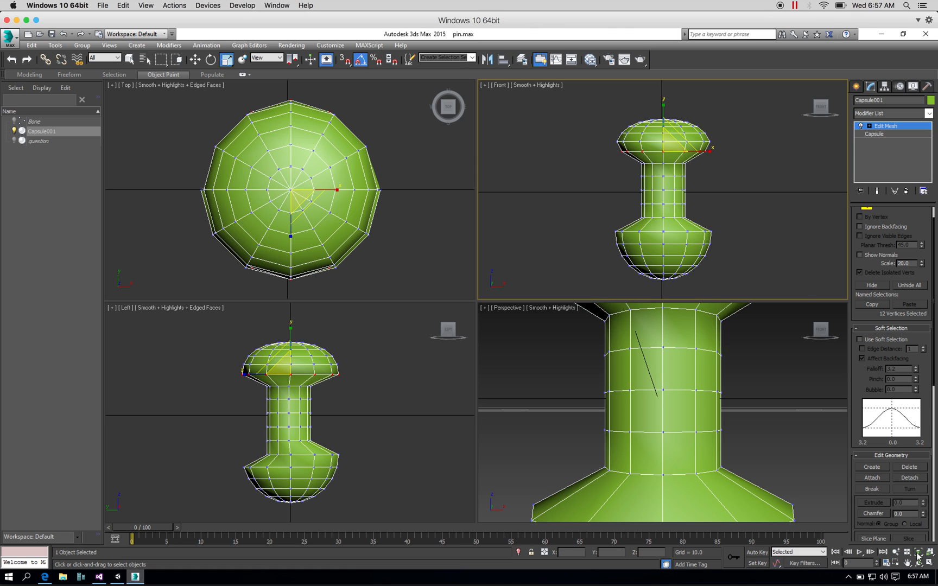
- Examine the whole pin profile in an enlarged Front view and compare it with the push-pin pictures in the browser
{"action": "left_click", "coordinate": [805, 291]}
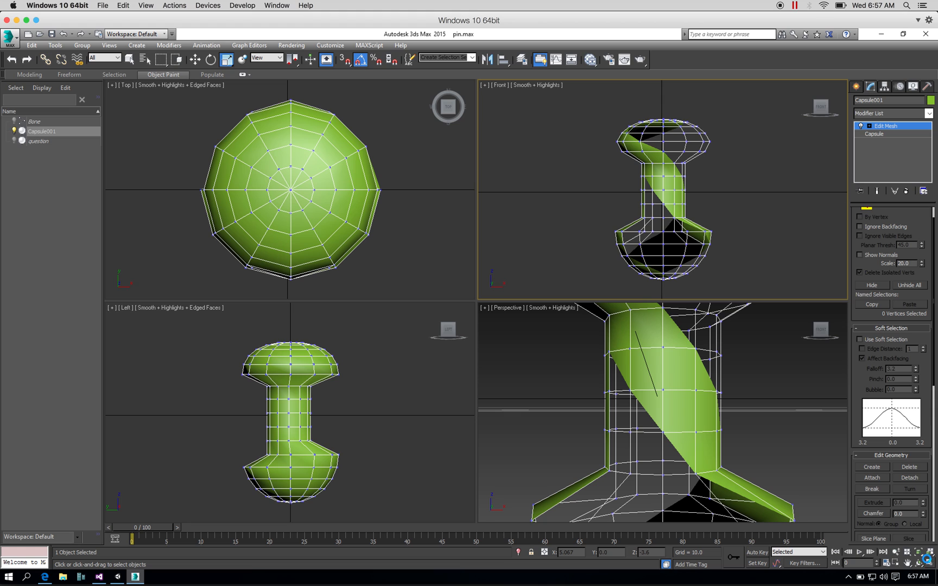
{"action": "right_click", "coordinate": [926, 556]}
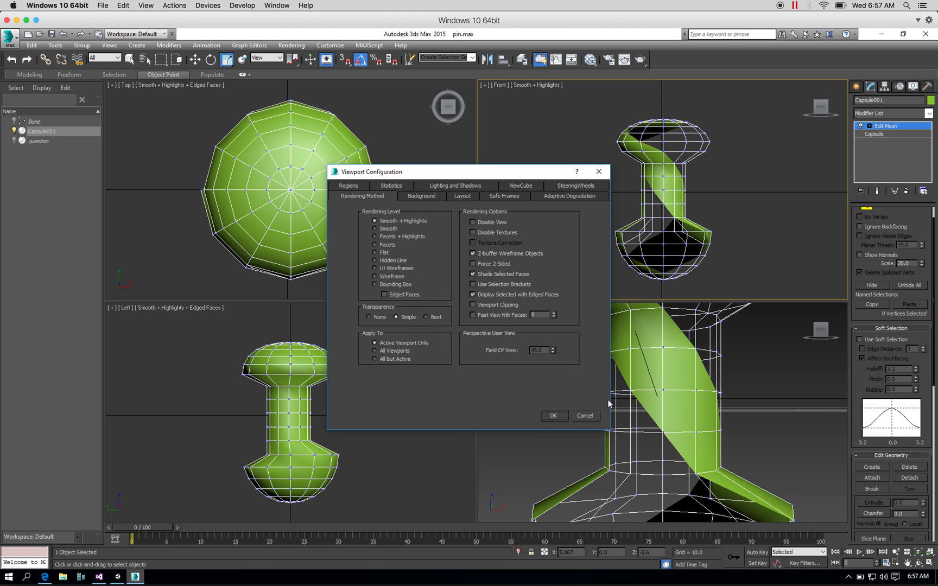
{"action": "left_click", "coordinate": [591, 416]}
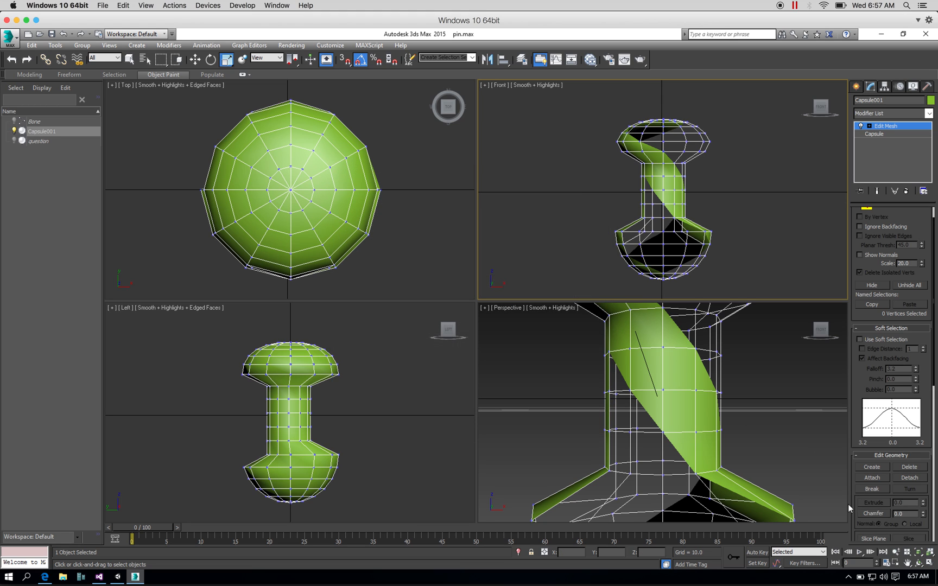
{"action": "left_click", "coordinate": [930, 552]}
{"action": "left_click", "coordinate": [930, 563]}
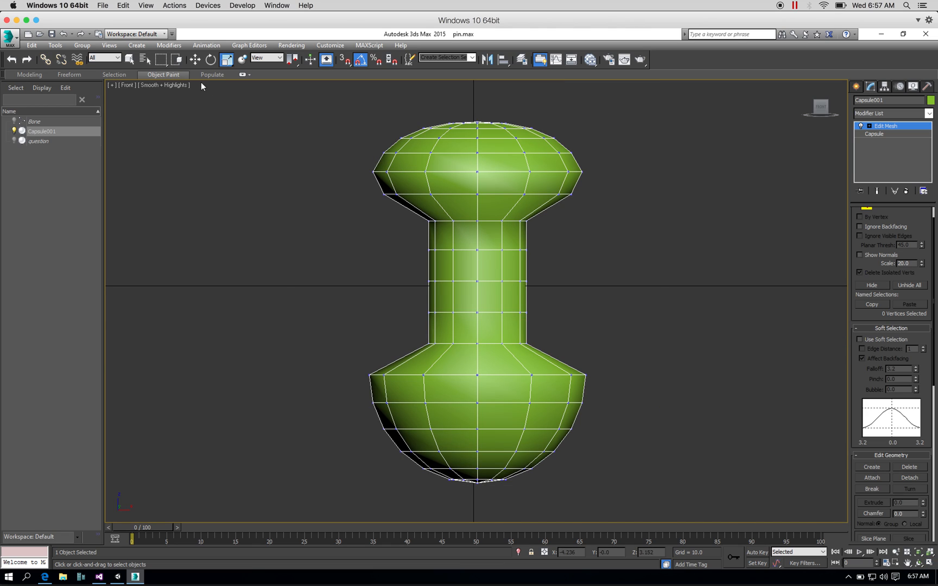
{"action": "left_click", "coordinate": [195, 60]}
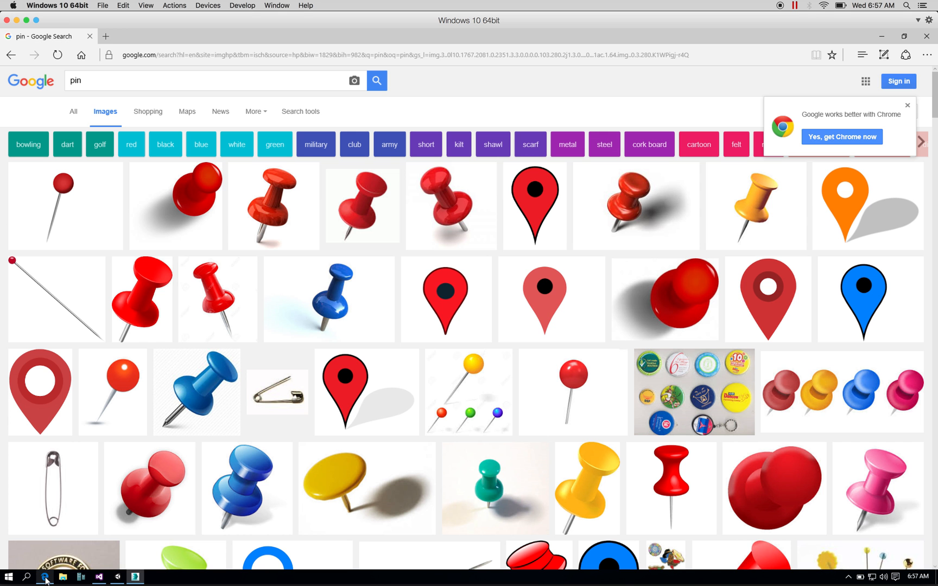
{"action": "left_click", "coordinate": [44, 577]}
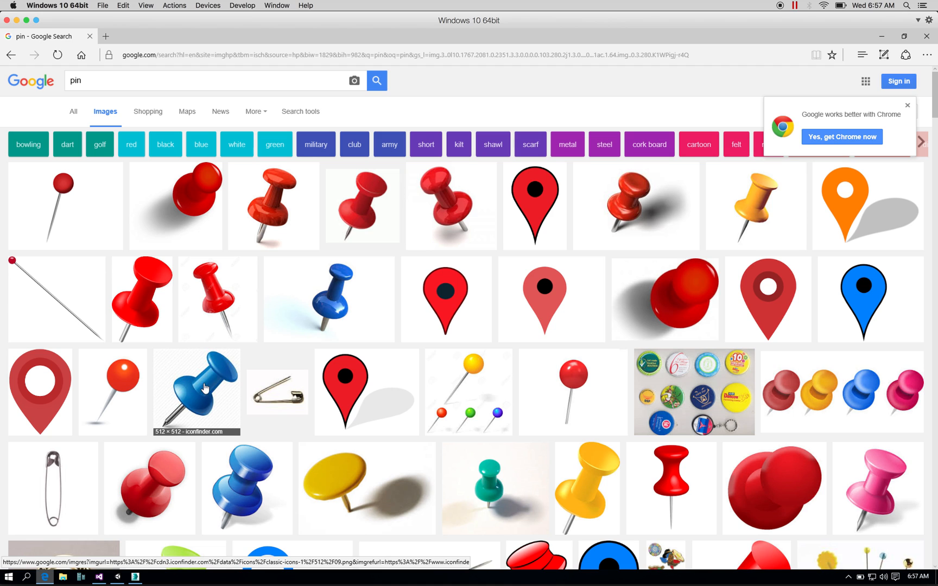
- Back in 3ds Max, select the vertex row at the shaft's lower end and enable soft selection with a falloff of 1.664
{"action": "left_click", "coordinate": [136, 577]}
{"action": "left_click_drag", "start_coordinate": [415, 332], "coordinate": [551, 358]}
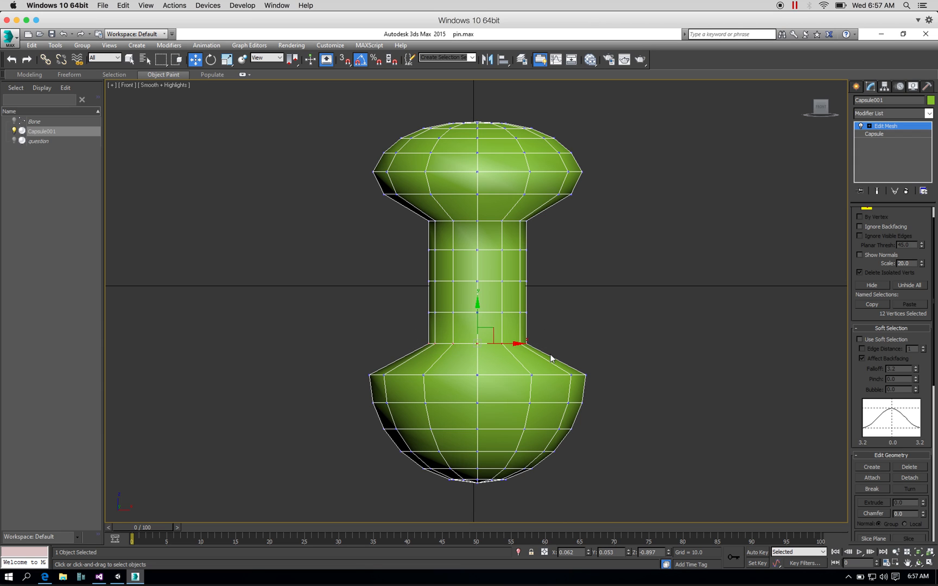
{"action": "left_click", "coordinate": [869, 339]}
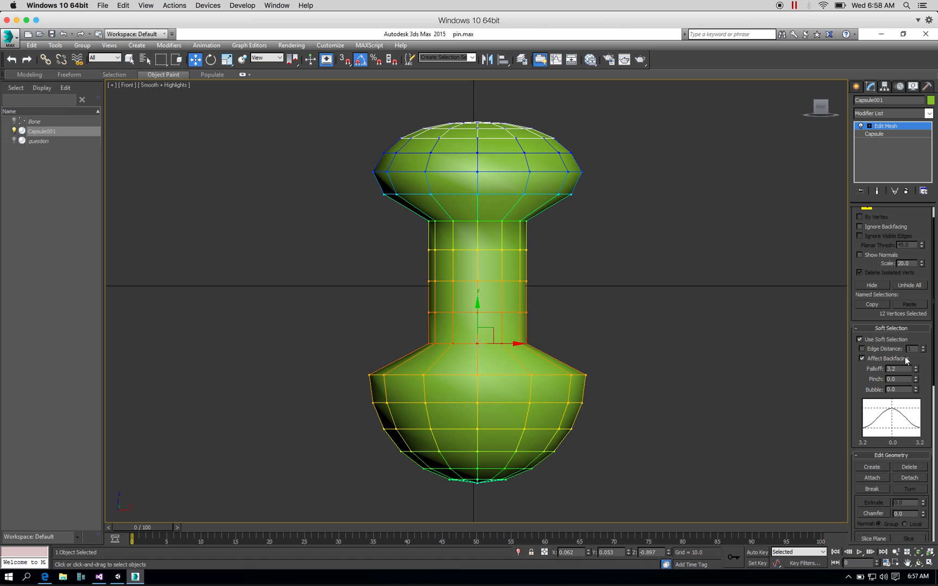
{"action": "left_click_drag", "start_coordinate": [916, 372], "coordinate": [918, 391]}
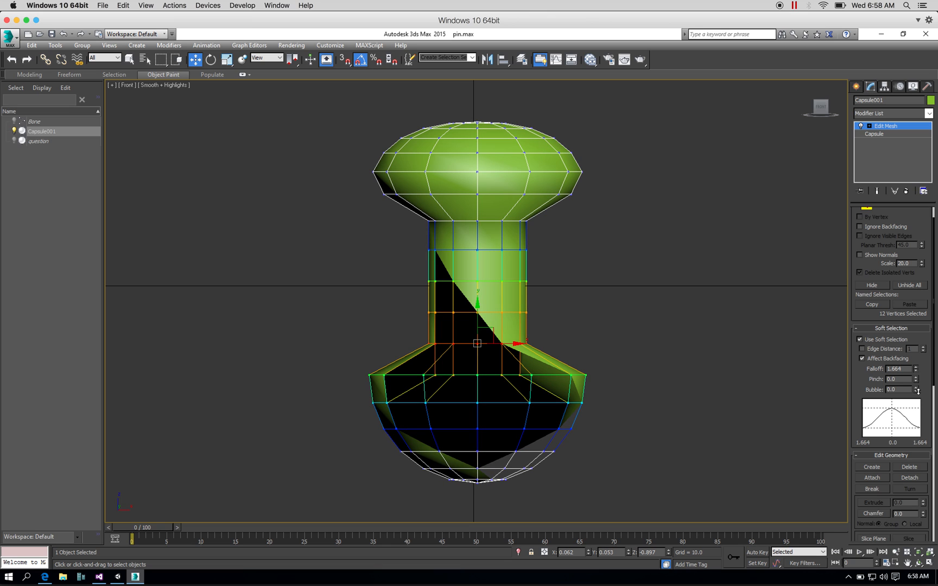
- Scale the soft-selected row outward in the Top view so the shaft flares toward its lower end, and clear the selection
{"action": "left_click", "coordinate": [227, 59]}
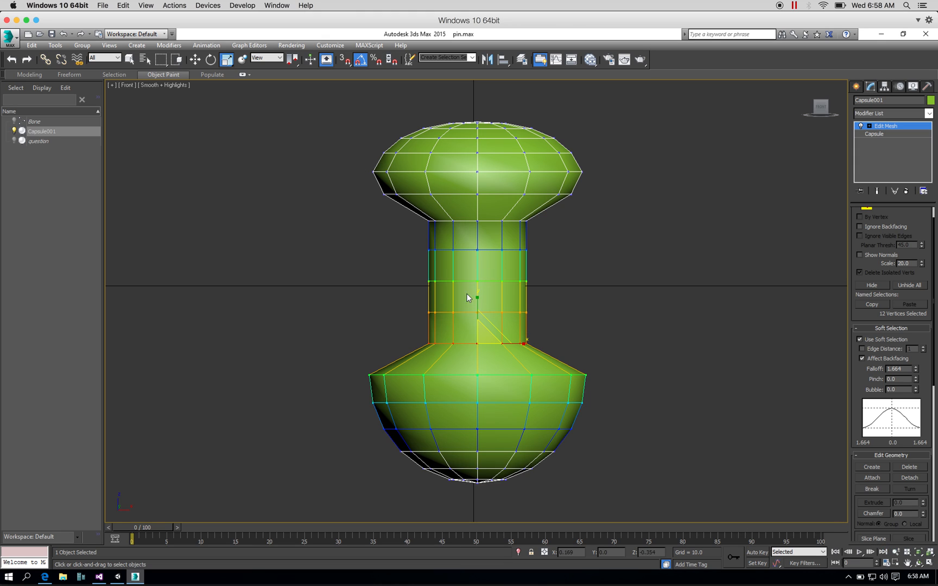
{"action": "left_click", "coordinate": [930, 563]}
{"action": "right_click", "coordinate": [412, 221]}
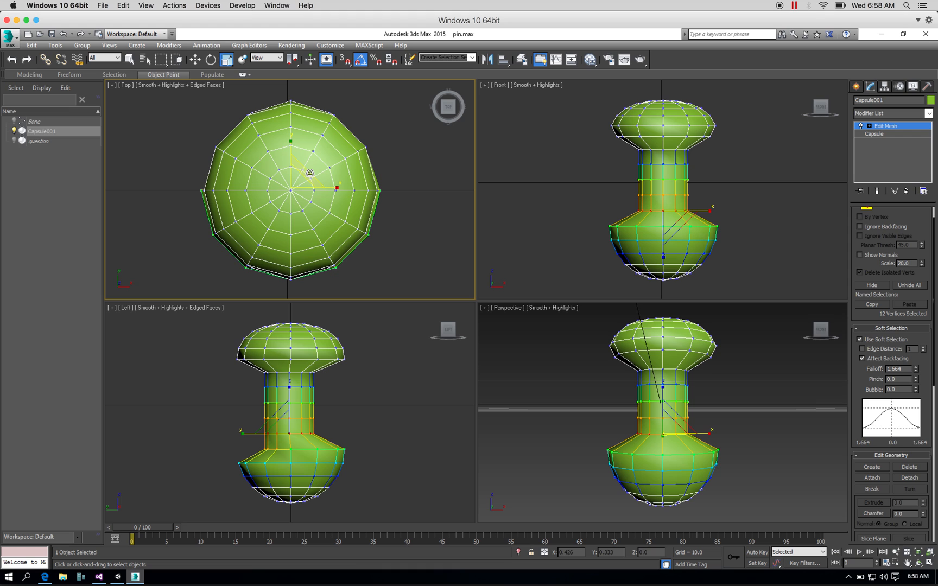
{"action": "left_click_drag", "start_coordinate": [310, 173], "coordinate": [312, 156]}
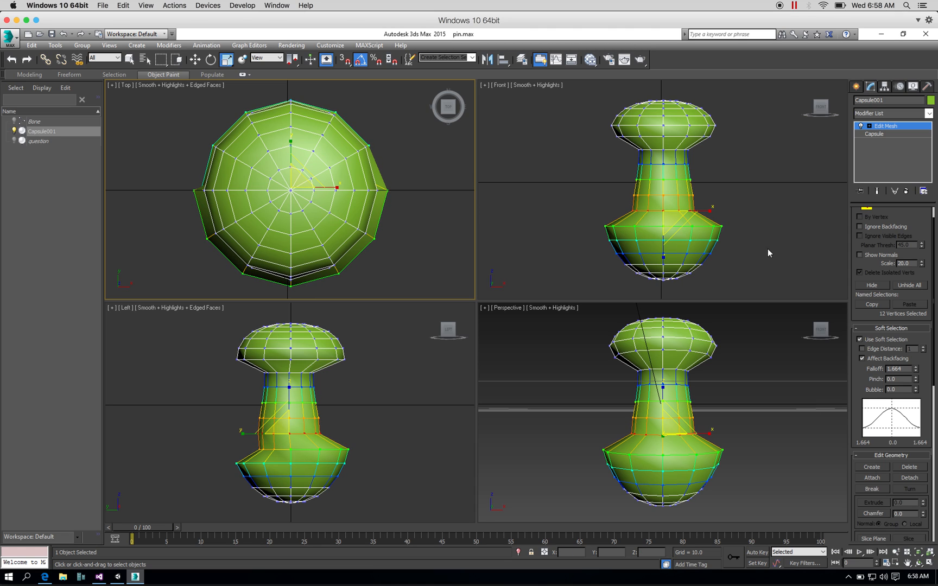
{"action": "left_click", "coordinate": [754, 238]}
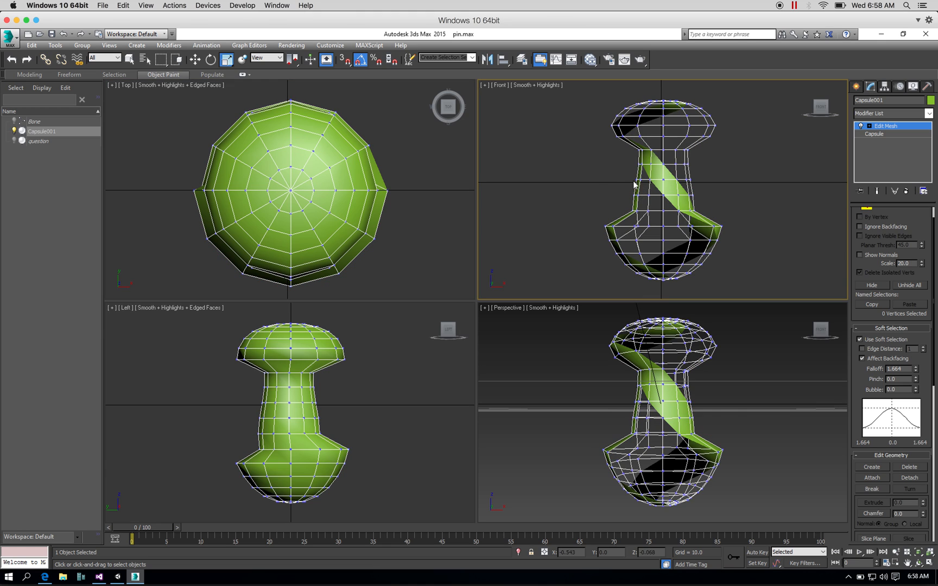
- Select the first vertex row below the shaft, turn off soft selection, and move the row up slightly
{"action": "left_click", "coordinate": [197, 61]}
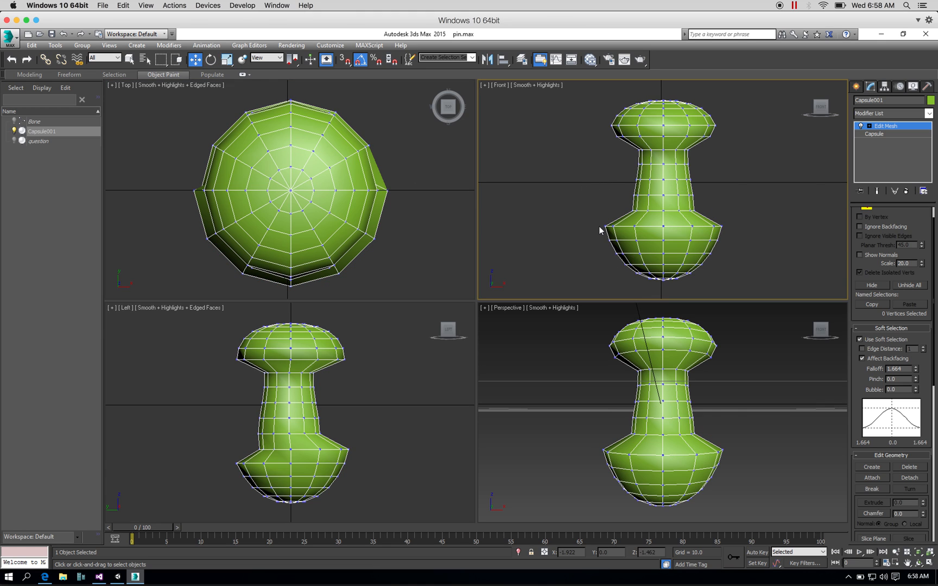
{"action": "left_click_drag", "start_coordinate": [598, 221], "coordinate": [747, 233]}
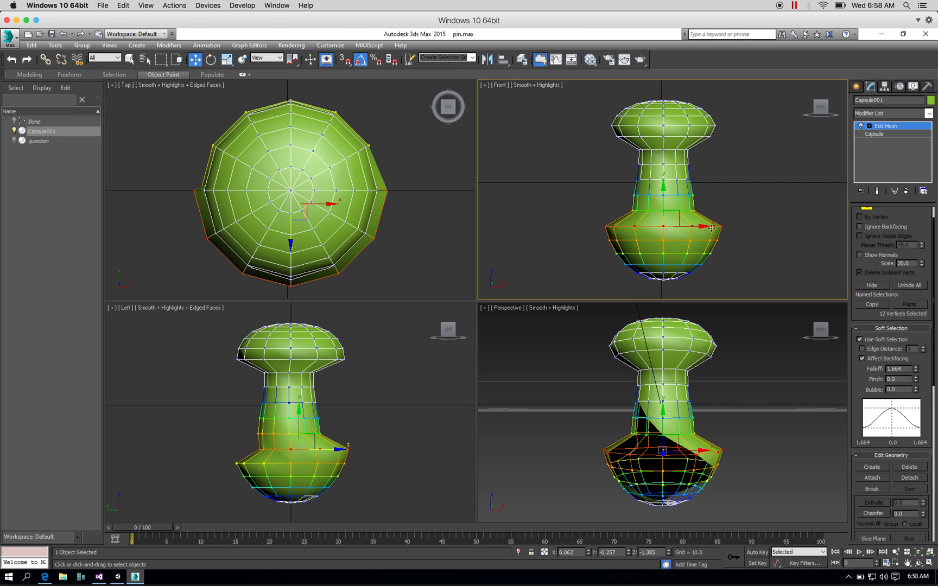
{"action": "left_click", "coordinate": [869, 341]}
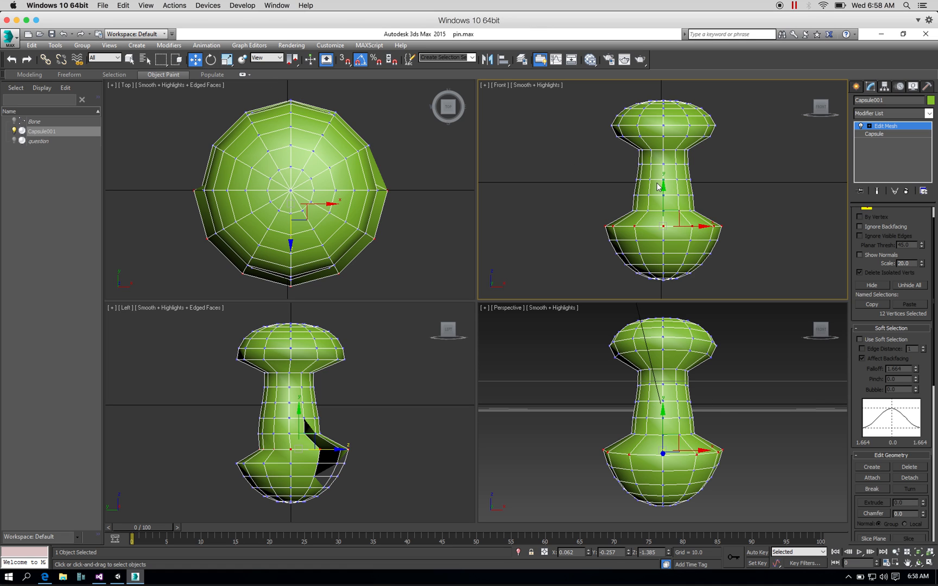
{"action": "left_click_drag", "start_coordinate": [663, 185], "coordinate": [663, 182]}
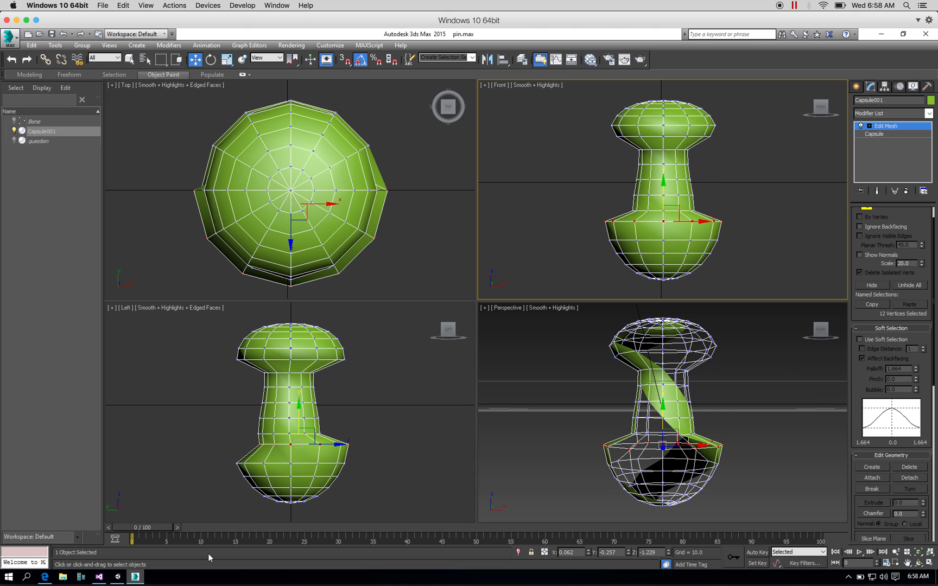
- Check the push-pin pictures in the browser, and raise the base's second vertex row slightly and scale it outward
{"action": "left_click", "coordinate": [46, 578]}
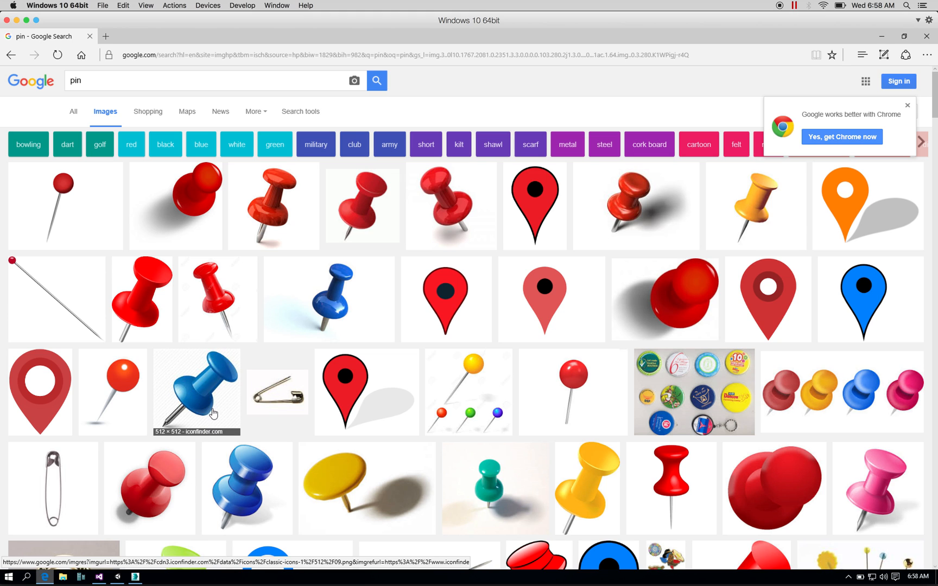
{"action": "left_click", "coordinate": [118, 578]}
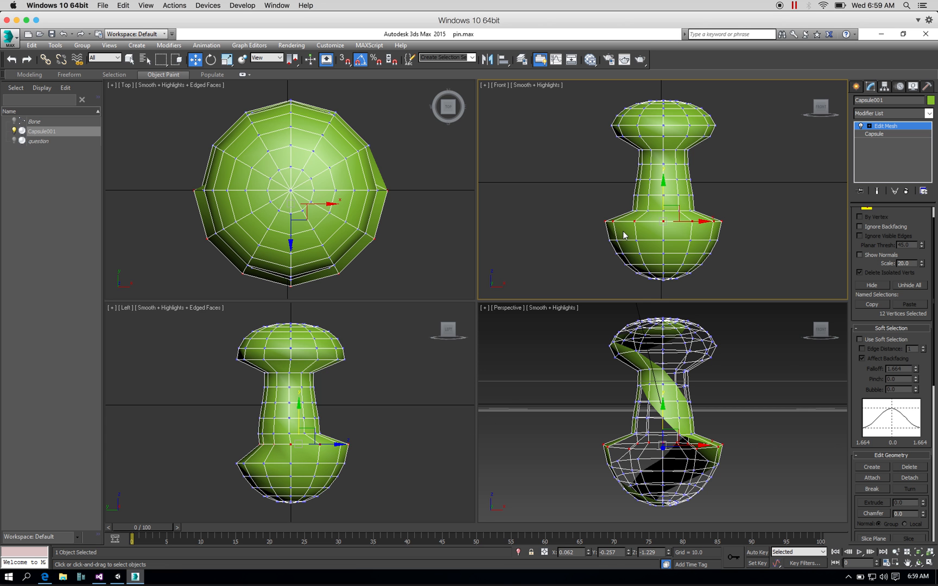
{"action": "mouse_move", "coordinate": [601, 232]}
{"action": "left_mouse_down"}
{"action": "mouse_move", "coordinate": [697, 251]}
{"action": "mouse_move", "coordinate": [741, 247]}
{"action": "left_mouse_up"}
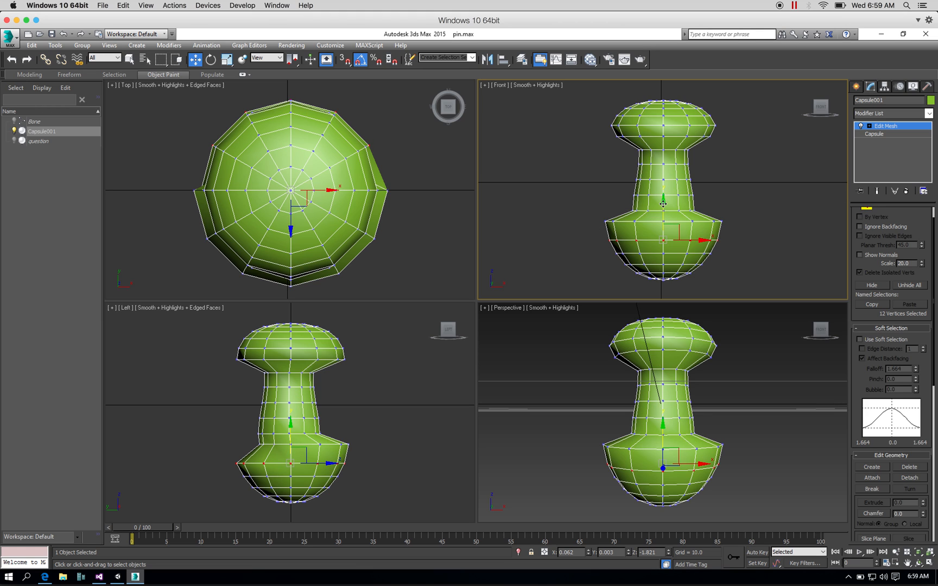
{"action": "left_click_drag", "start_coordinate": [663, 204], "coordinate": [663, 200]}
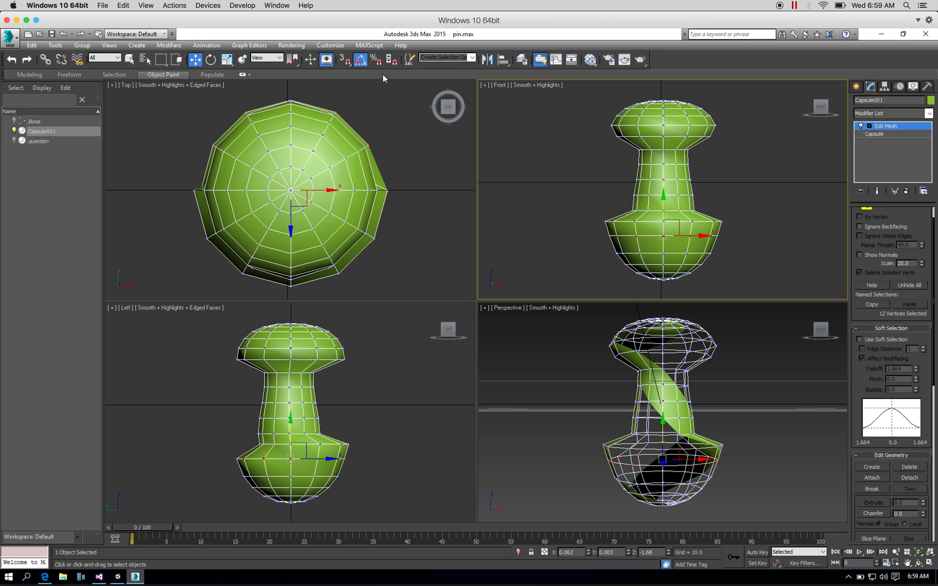
{"action": "left_click", "coordinate": [227, 59]}
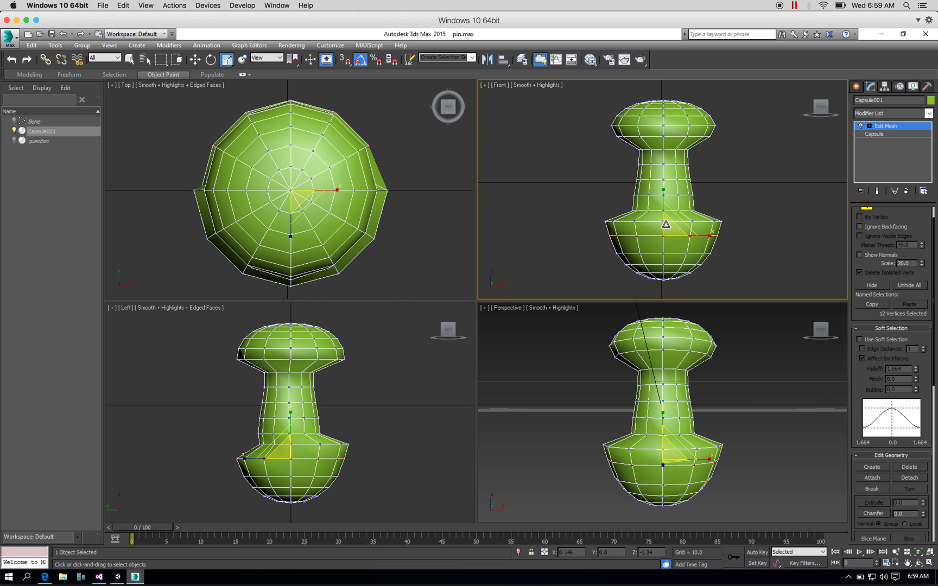
{"action": "left_click_drag", "start_coordinate": [666, 221], "coordinate": [671, 215]}
- Scale the base's third vertex row outward to 152% and its second row to 112%, and clear the selection
{"action": "left_click_drag", "start_coordinate": [666, 256], "coordinate": [728, 262]}
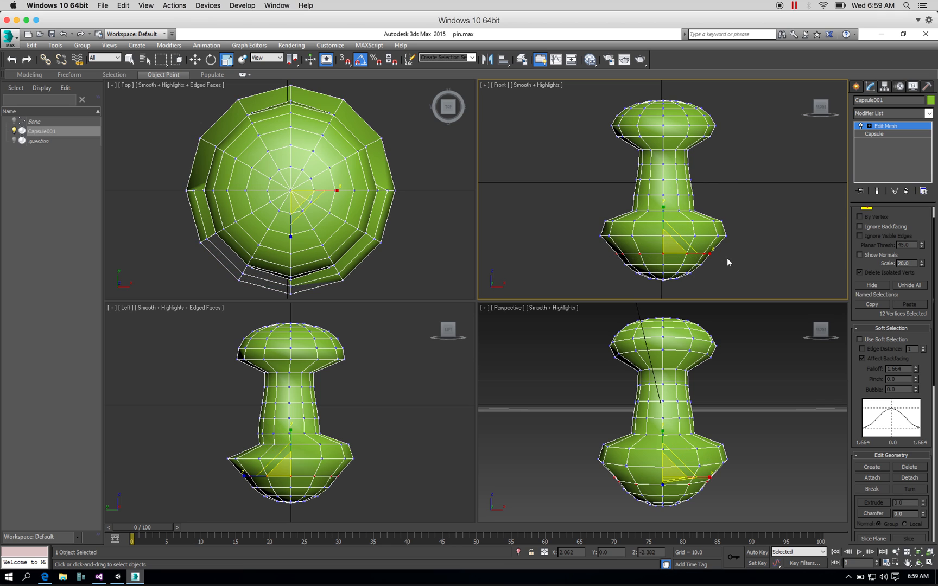
{"action": "left_click_drag", "start_coordinate": [674, 242], "coordinate": [677, 219]}
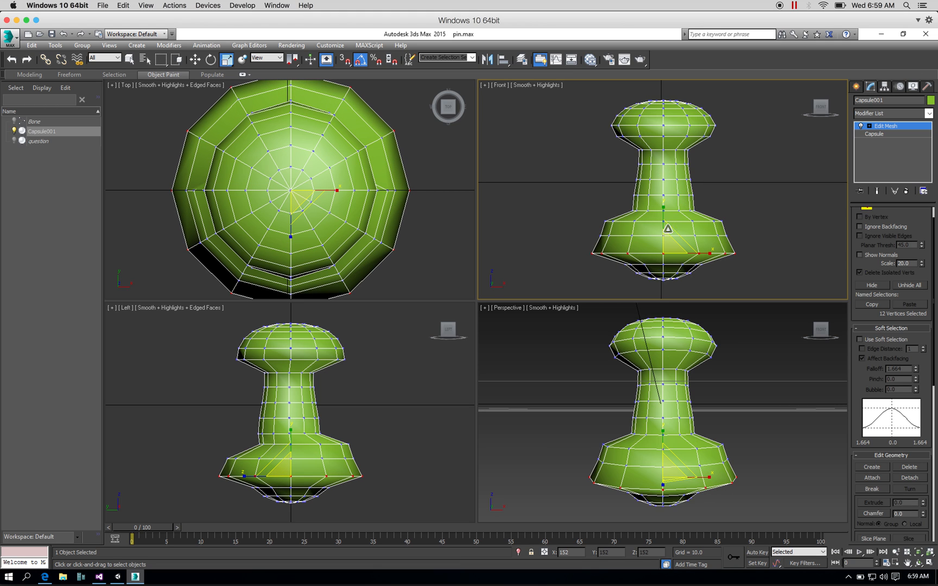
{"action": "left_click_drag", "start_coordinate": [587, 235], "coordinate": [758, 248]}
{"action": "left_click_drag", "start_coordinate": [671, 226], "coordinate": [672, 223]}
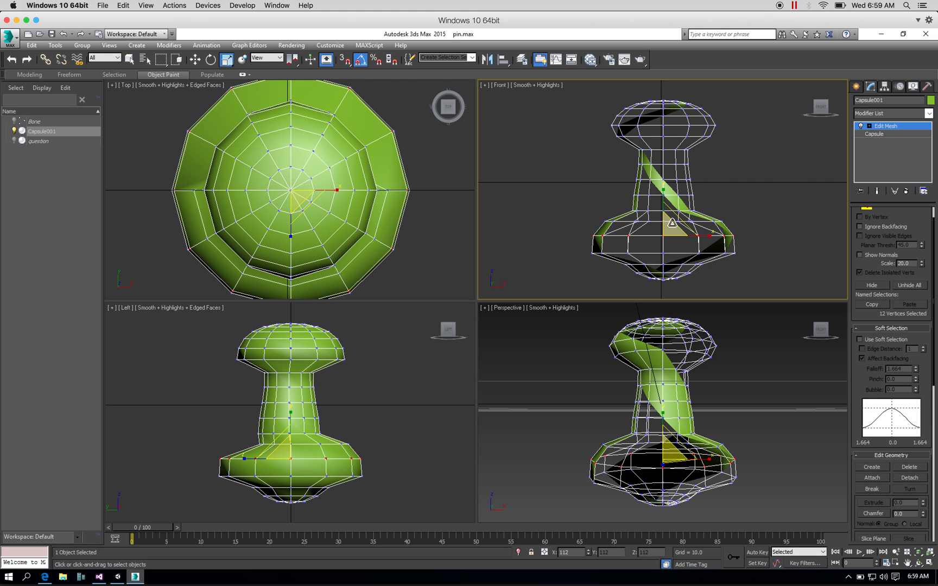
{"action": "left_click", "coordinate": [773, 265]}
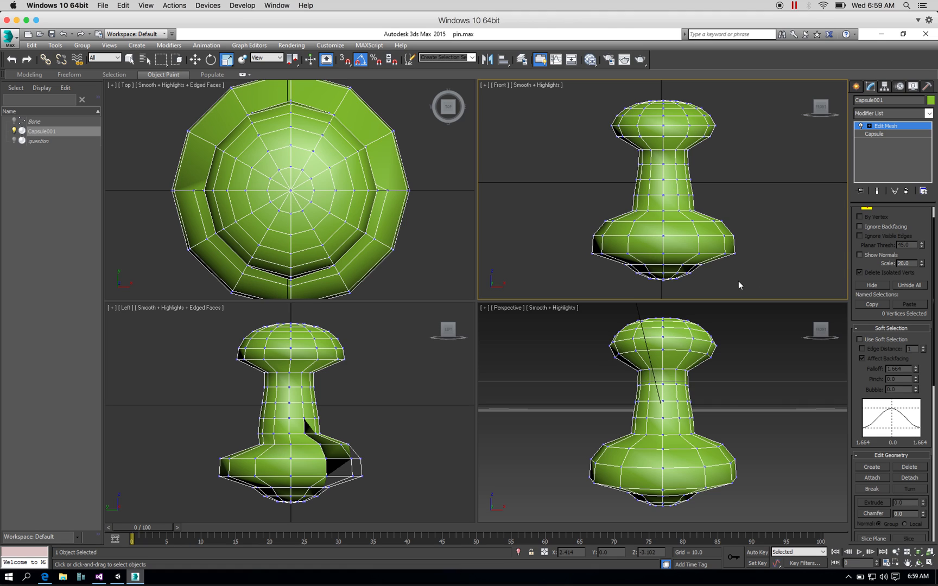
- Move the base's second vertex row and the third row below it up slightly in the Front view
{"action": "left_click", "coordinate": [196, 61]}
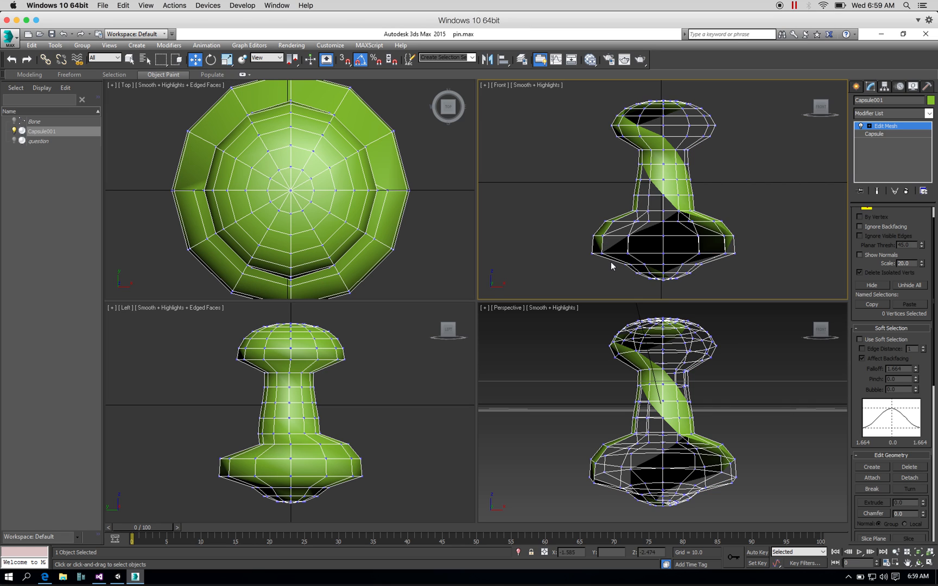
{"action": "left_click_drag", "start_coordinate": [580, 229], "coordinate": [759, 245]}
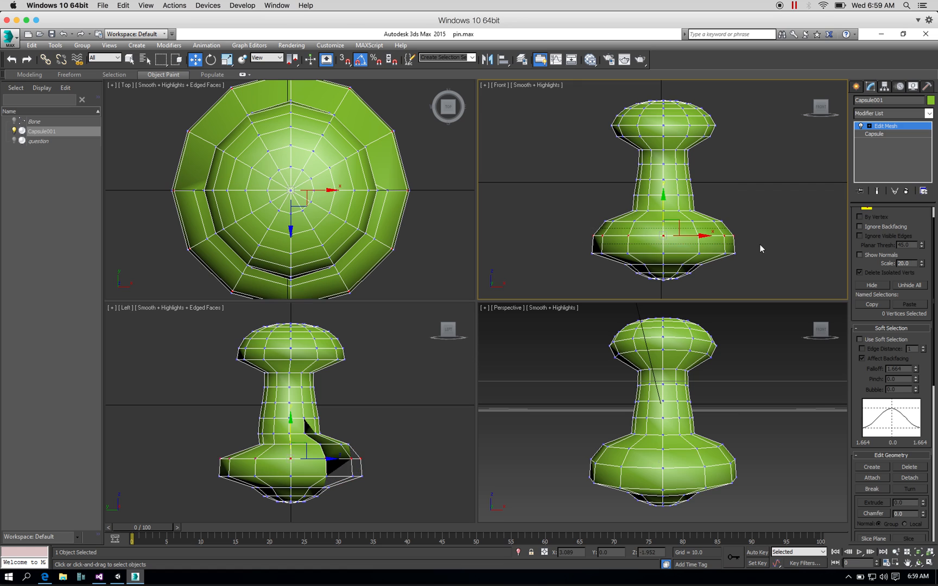
{"action": "left_click_drag", "start_coordinate": [662, 198], "coordinate": [662, 194]}
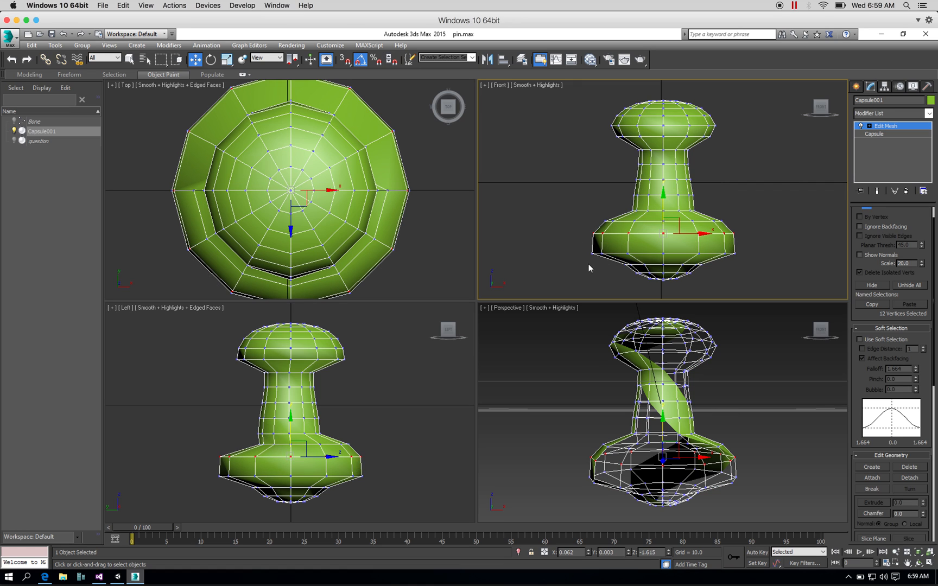
{"action": "left_click_drag", "start_coordinate": [580, 245], "coordinate": [751, 259]}
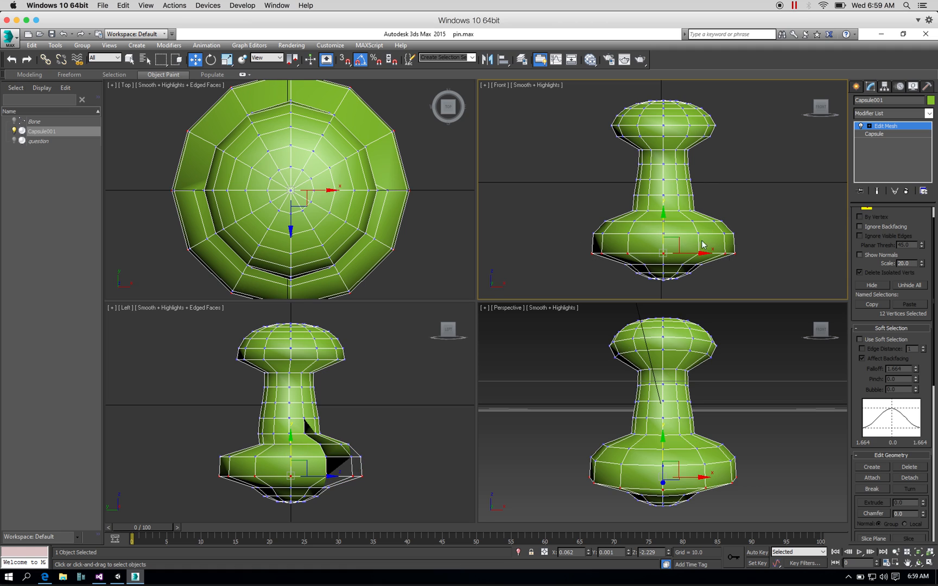
{"action": "left_click_drag", "start_coordinate": [662, 215], "coordinate": [662, 213]}
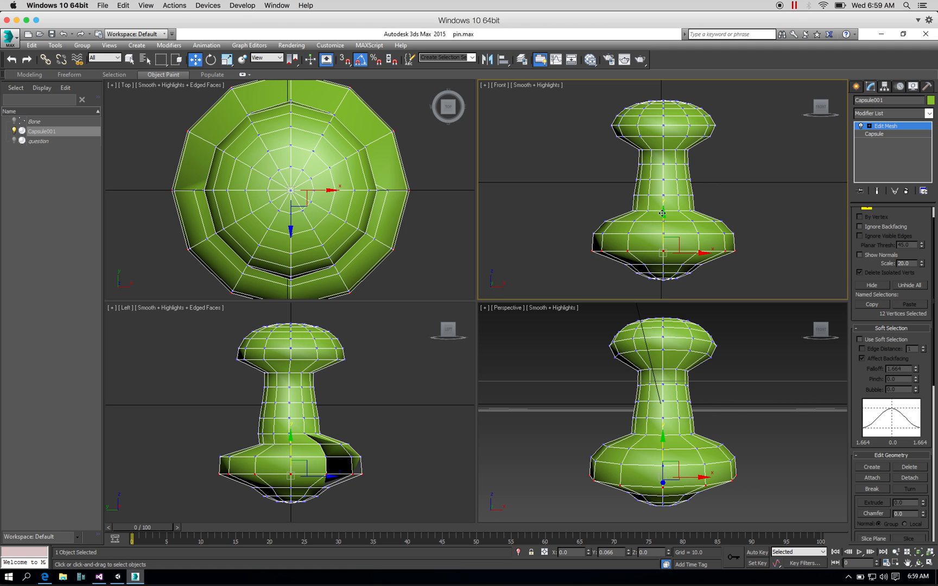
- In an enlarged Front view, raise the base's third vertex row a little more and scale it slightly outward
{"action": "left_click", "coordinate": [929, 564]}
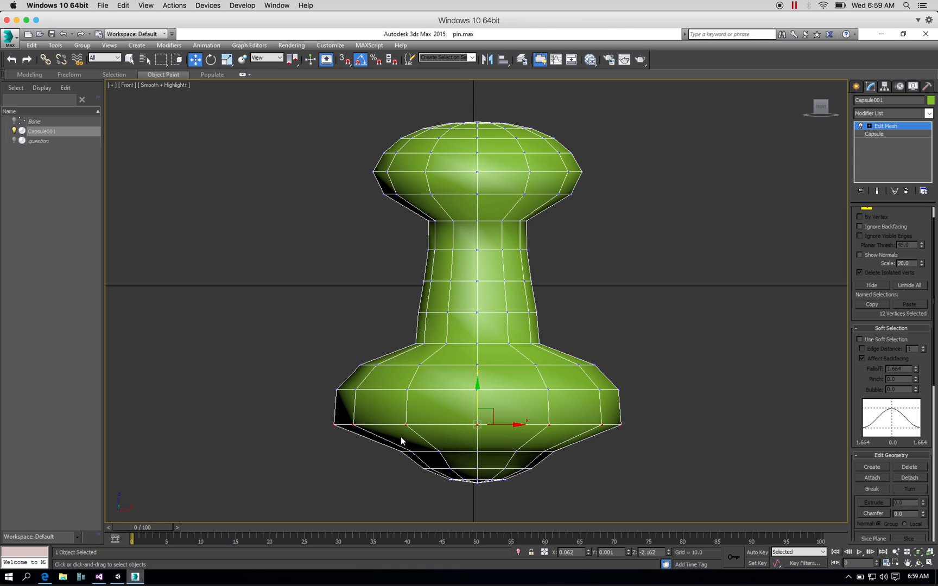
{"action": "left_click", "coordinate": [478, 387]}
{"action": "left_click_drag", "start_coordinate": [319, 411], "coordinate": [665, 437]}
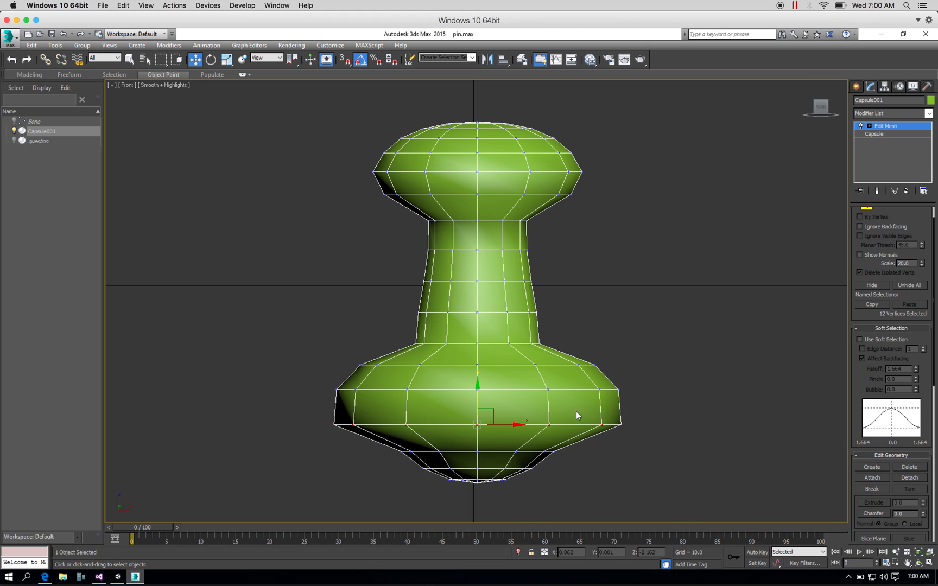
{"action": "left_click_drag", "start_coordinate": [476, 386], "coordinate": [476, 380]}
{"action": "left_click", "coordinate": [227, 59]}
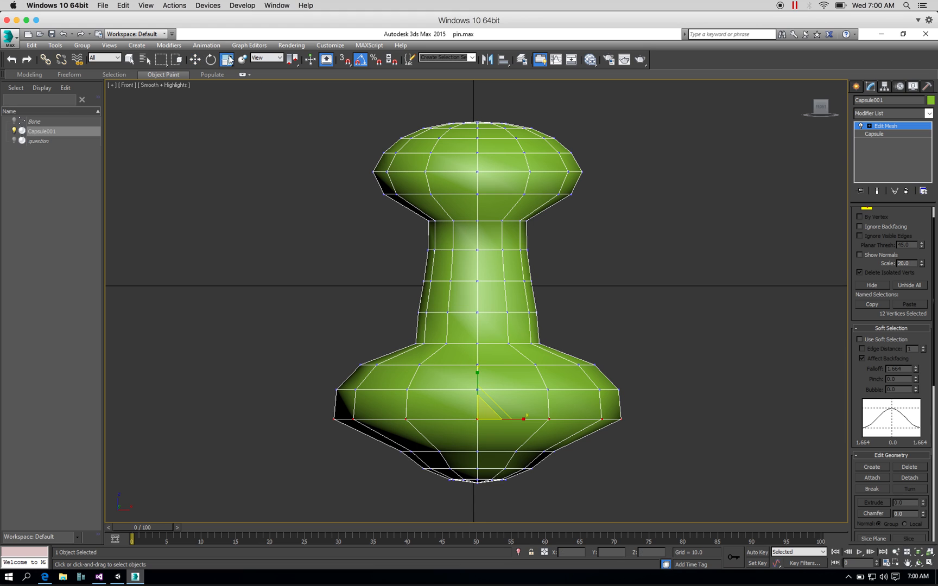
{"action": "left_click_drag", "start_coordinate": [485, 410], "coordinate": [486, 411]}
- Scale the base's fourth vertex row outward to 197% to widen the lower rim, and clear the selection
{"action": "left_click_drag", "start_coordinate": [381, 437], "coordinate": [582, 467]}
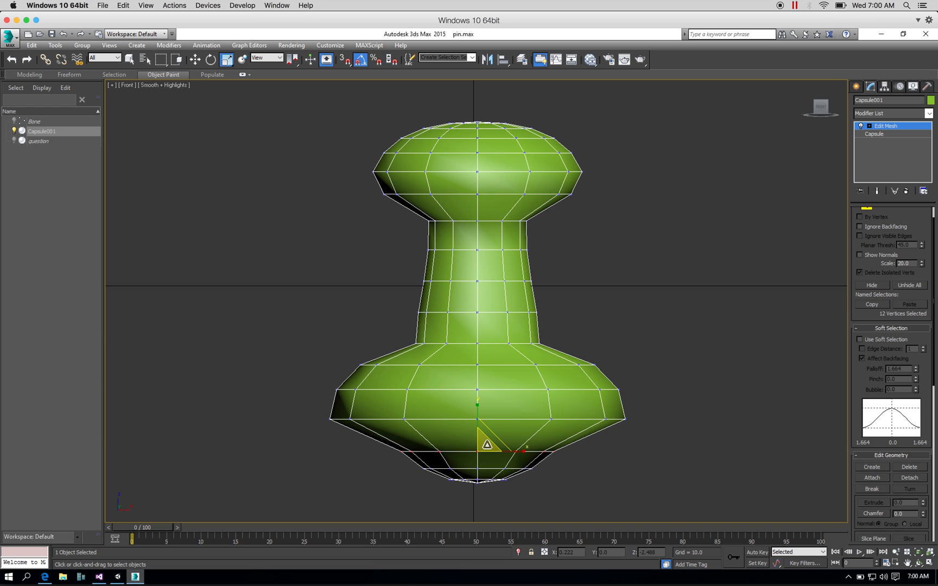
{"action": "left_click_drag", "start_coordinate": [487, 444], "coordinate": [517, 396]}
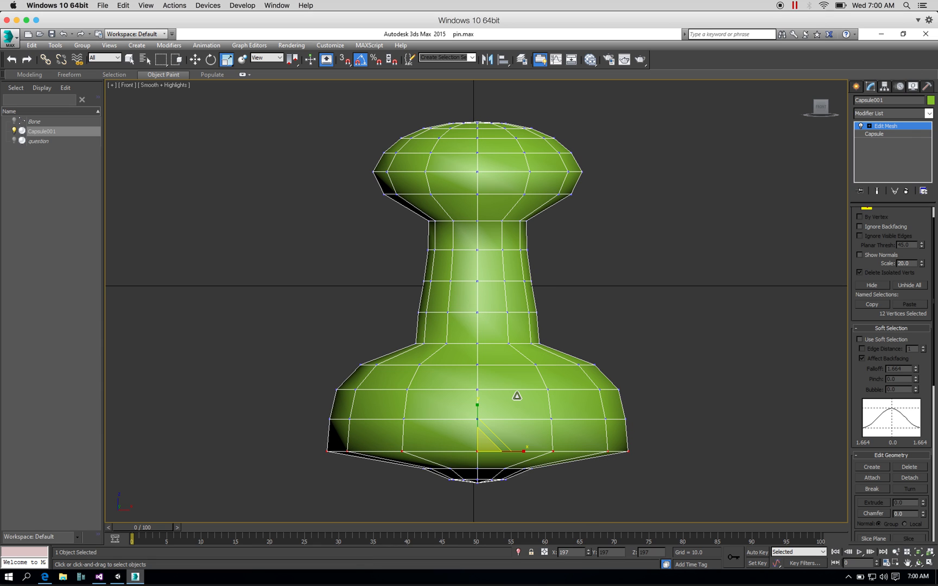
{"action": "left_click", "coordinate": [475, 494]}
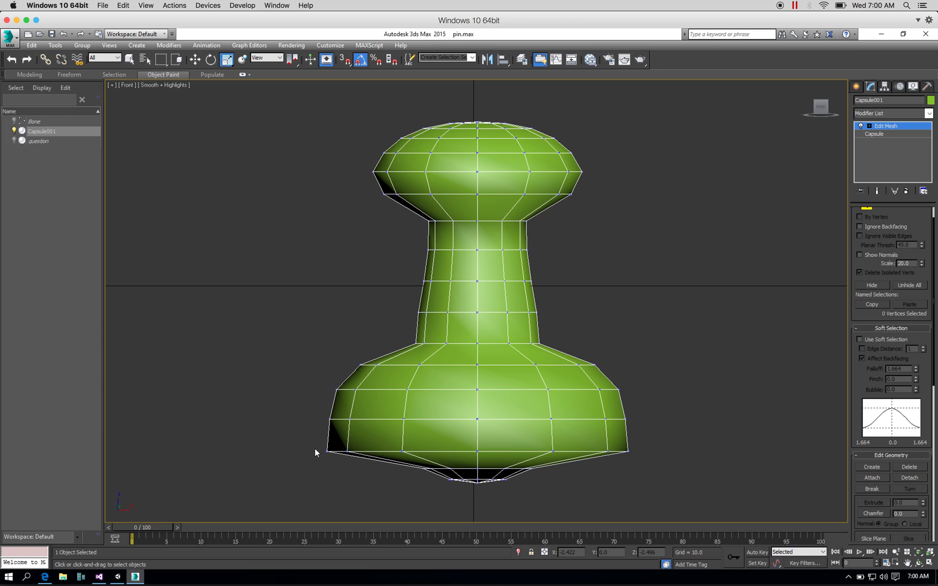
- Select all vertices from the base's lower rim downward, scale them vertically into a flat underside, and move them up slightly
{"action": "left_click_drag", "start_coordinate": [302, 432], "coordinate": [671, 508]}
{"action": "left_click_drag", "start_coordinate": [477, 424], "coordinate": [500, 580]}
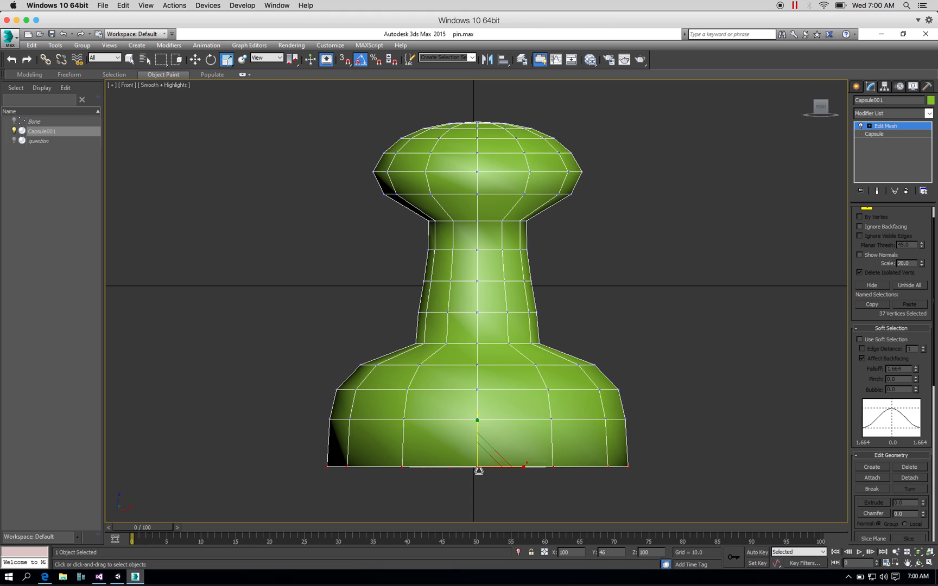
{"action": "left_click", "coordinate": [197, 60]}
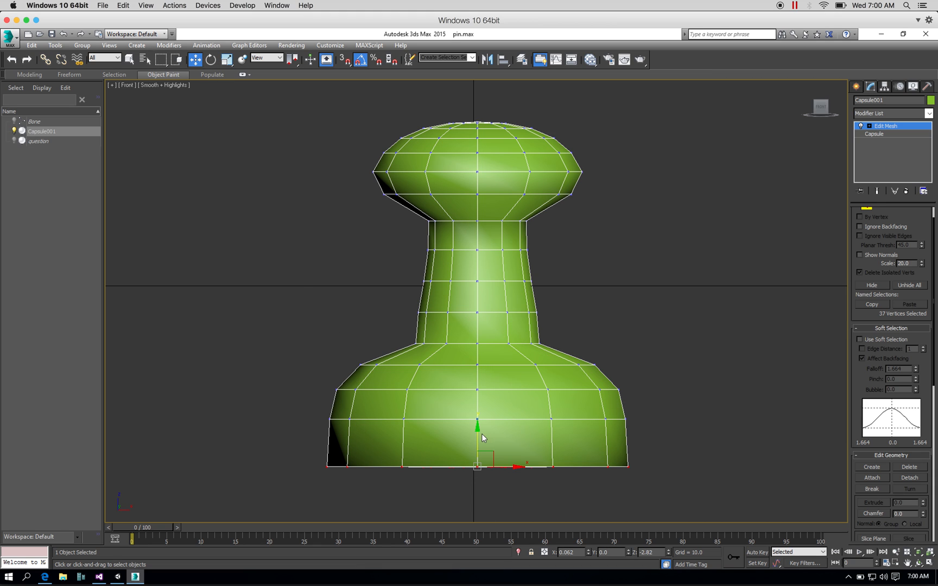
{"action": "left_click_drag", "start_coordinate": [477, 428], "coordinate": [477, 418]}
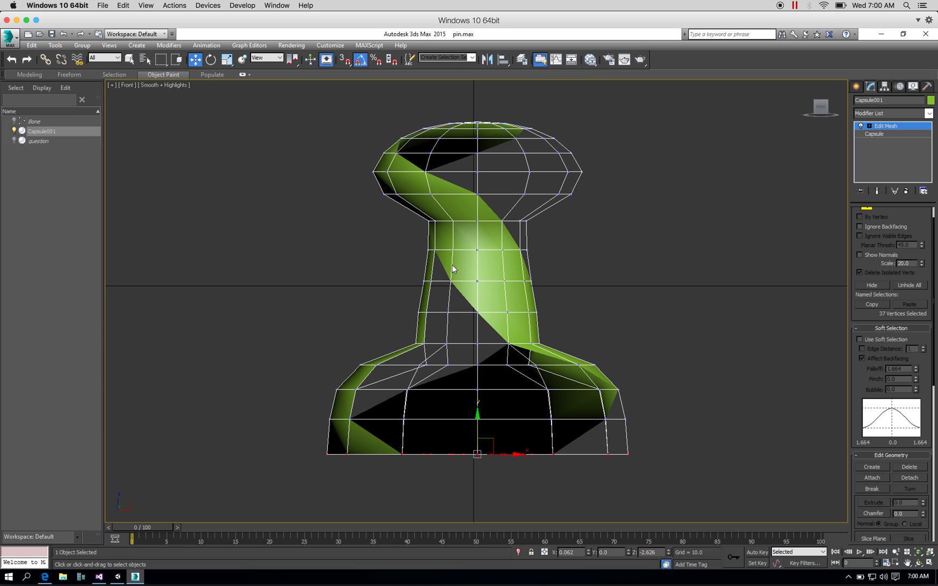
- Select the whole base's vertices, move them down with soft selection to lengthen the stem, and turn soft selection off
{"action": "left_click", "coordinate": [357, 312]}
{"action": "left_click_drag", "start_coordinate": [282, 333], "coordinate": [695, 511]}
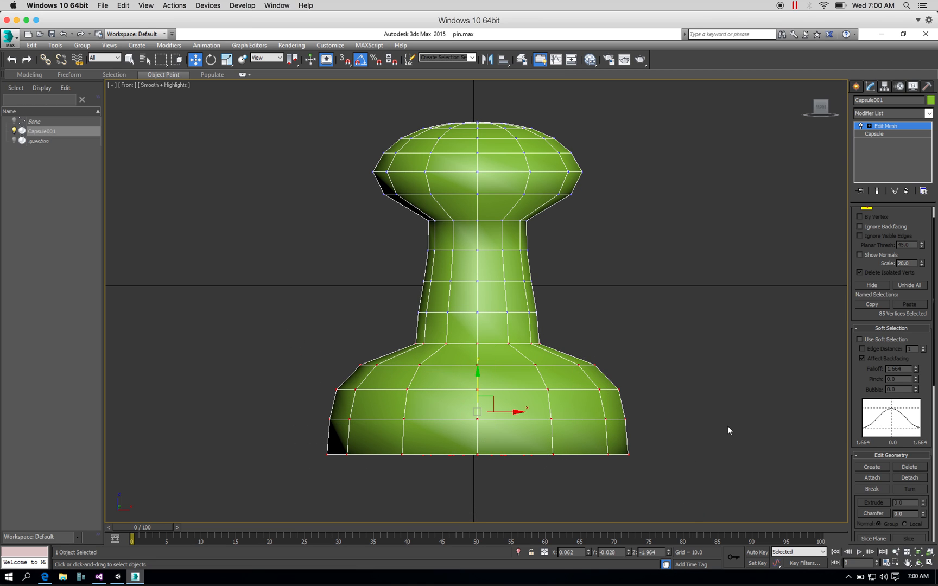
{"action": "left_click", "coordinate": [872, 339]}
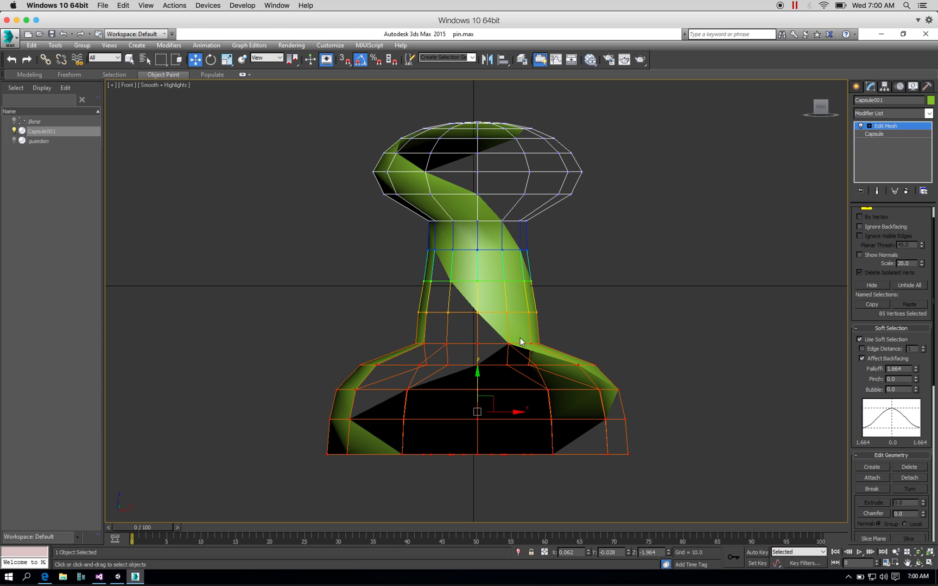
{"action": "left_click_drag", "start_coordinate": [477, 371], "coordinate": [479, 399]}
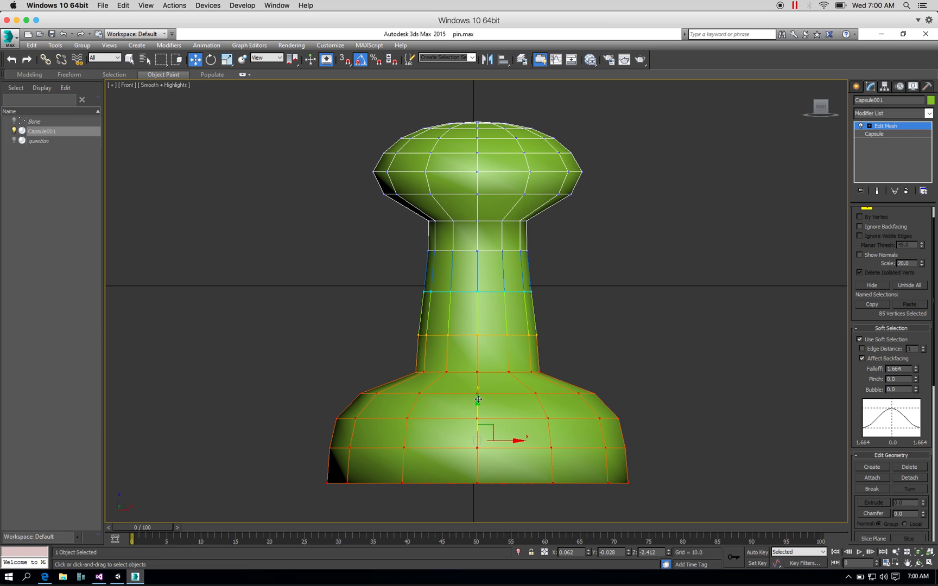
{"action": "left_click", "coordinate": [861, 339]}
{"action": "left_click", "coordinate": [766, 345]}
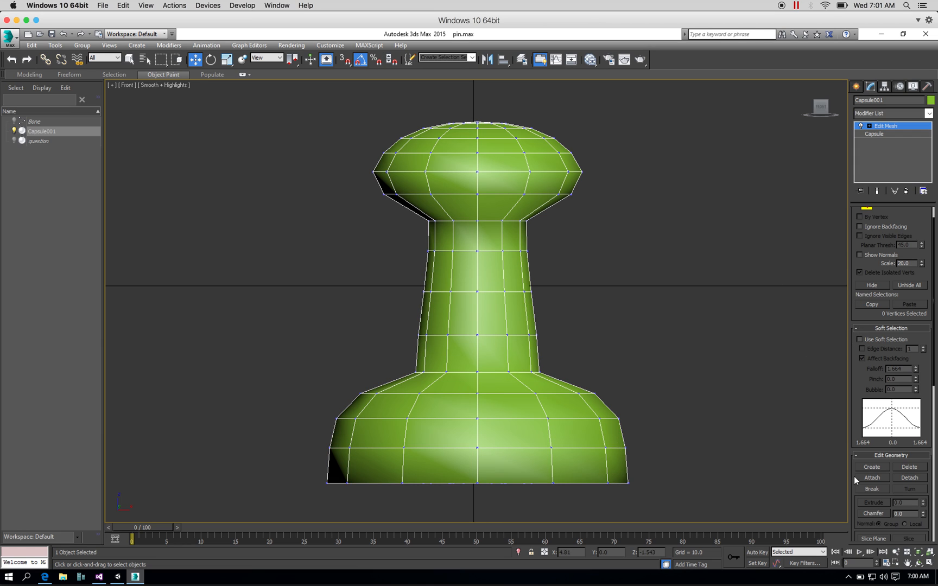
- In an enlarged Perspective view, select the dented vertices where the stem meets the base and pull them outward along Y
{"action": "left_click", "coordinate": [930, 563]}
{"action": "left_click", "coordinate": [819, 487]}
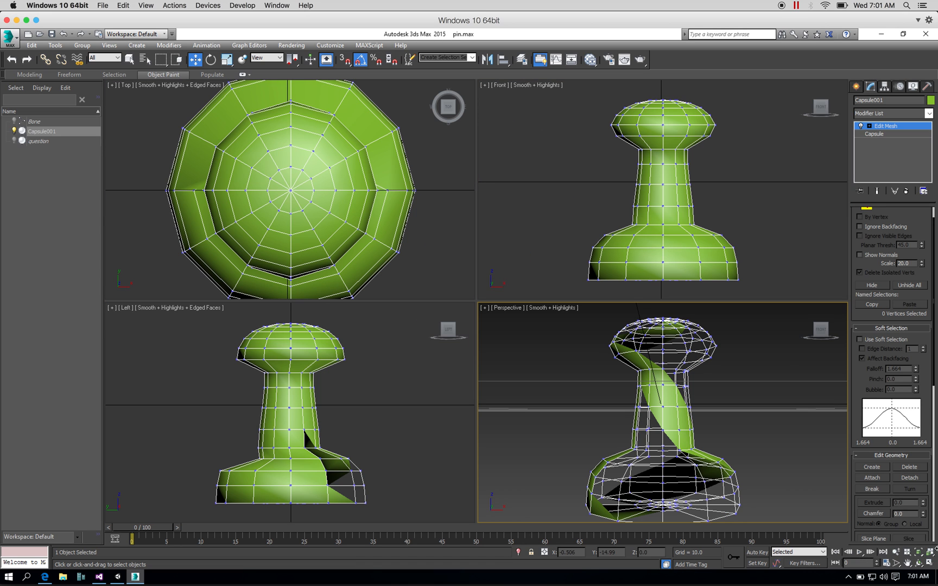
{"action": "left_click", "coordinate": [930, 563]}
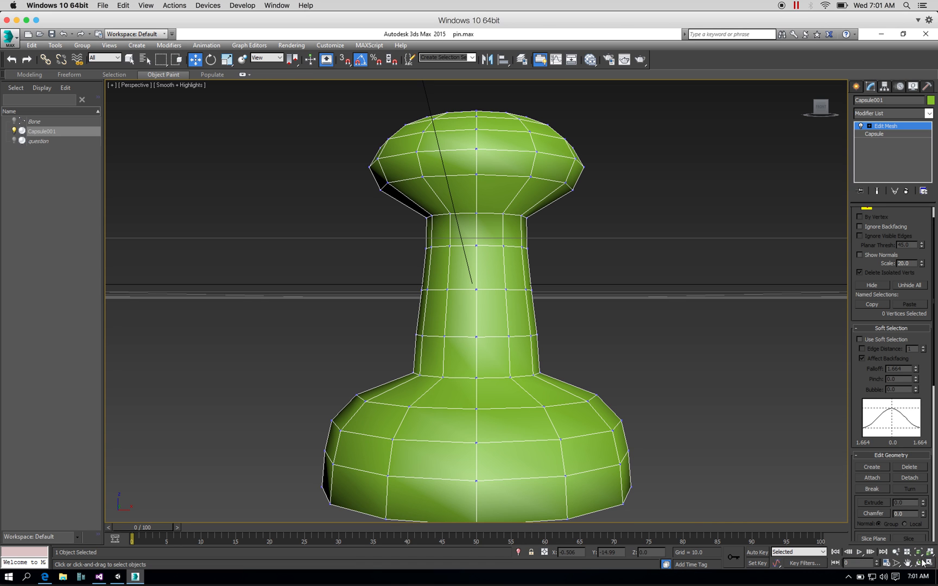
{"action": "left_click", "coordinate": [918, 563]}
{"action": "left_click_drag", "start_coordinate": [473, 311], "coordinate": [313, 309]}
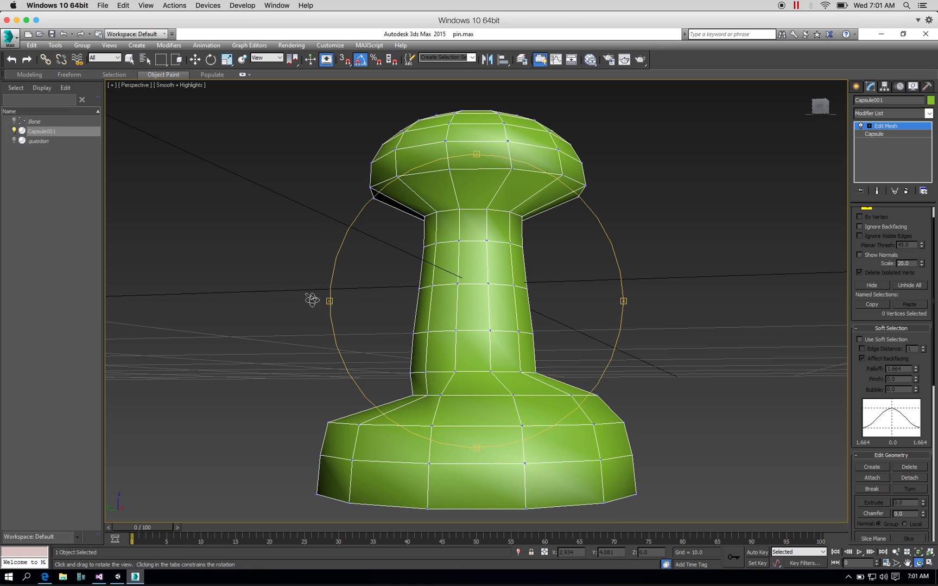
{"action": "left_click", "coordinate": [195, 59]}
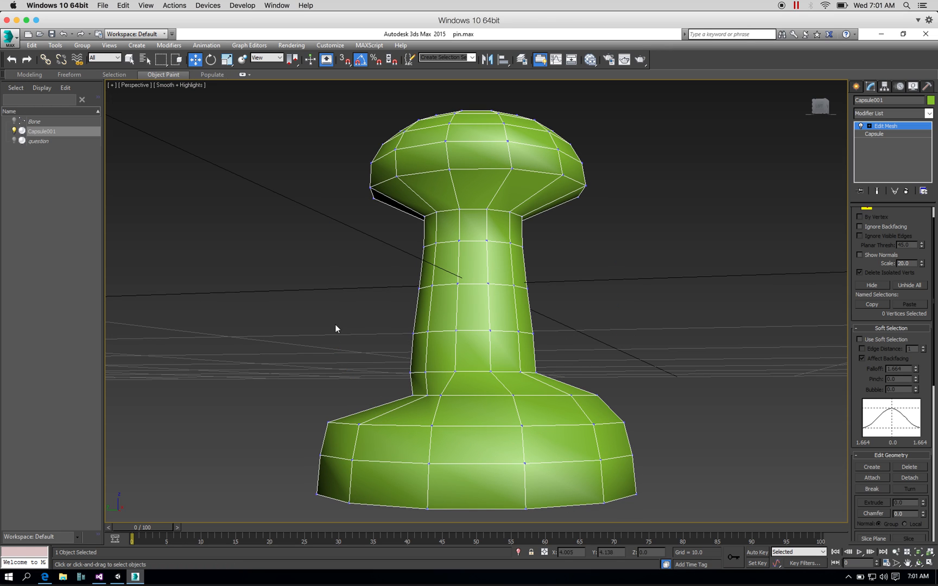
{"action": "left_click_drag", "start_coordinate": [383, 385], "coordinate": [438, 407]}
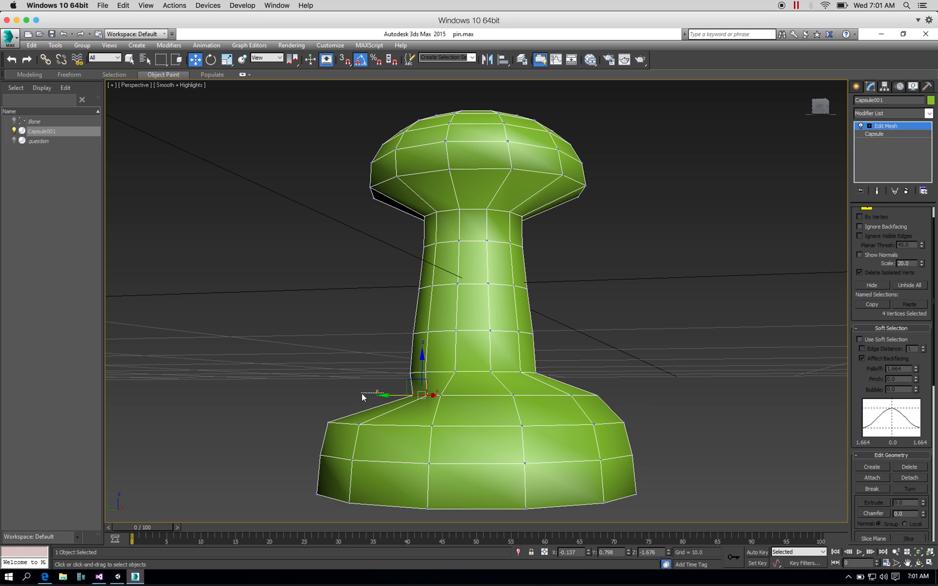
{"action": "key", "text": "Delete"}
{"action": "left_click_drag", "start_coordinate": [372, 385], "coordinate": [442, 408]}
{"action": "left_click_drag", "start_coordinate": [387, 395], "coordinate": [429, 400]}
{"action": "left_click", "coordinate": [438, 396], "text": "alt"}
{"action": "left_click_drag", "start_coordinate": [387, 395], "coordinate": [318, 393]}
- Pull the single outer shoulder vertex farther outward to about Y 1.135 to line up with the base's ring
{"action": "left_click", "coordinate": [404, 407]}
{"action": "left_click", "coordinate": [402, 394]}
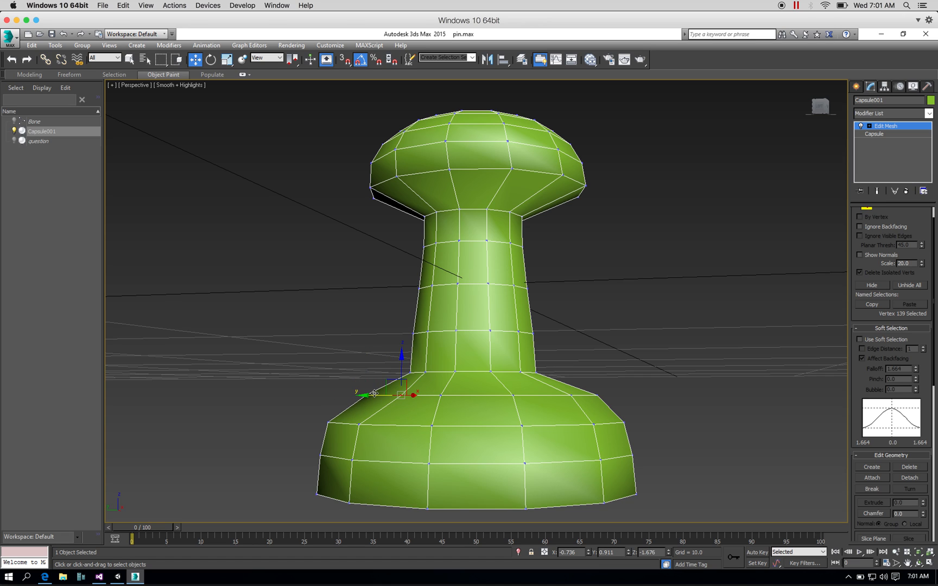
{"action": "left_click_drag", "start_coordinate": [371, 396], "coordinate": [357, 396]}
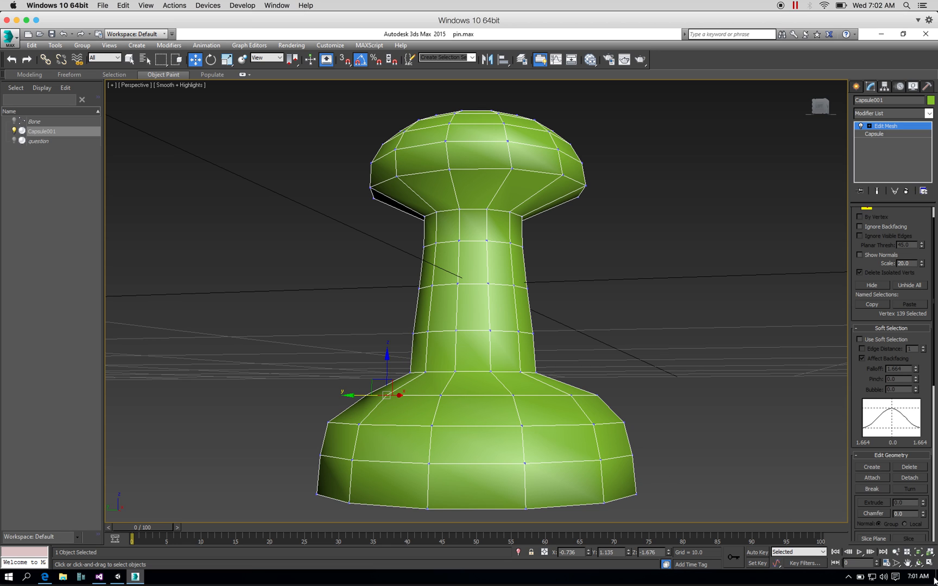
- Move three inset vertices of the base's upper ring outward in the horizontal plane to even out the shoulder's dent
{"action": "left_click", "coordinate": [919, 563]}
{"action": "left_click_drag", "start_coordinate": [446, 333], "coordinate": [563, 388]}
{"action": "mouse_move", "coordinate": [481, 355]}
{"action": "left_mouse_down"}
{"action": "mouse_move", "coordinate": [483, 324]}
{"action": "mouse_move", "coordinate": [522, 295]}
{"action": "mouse_move", "coordinate": [488, 314]}
{"action": "mouse_move", "coordinate": [429, 315]}
{"action": "mouse_move", "coordinate": [394, 329]}
{"action": "mouse_move", "coordinate": [349, 314]}
{"action": "mouse_move", "coordinate": [331, 278]}
{"action": "mouse_move", "coordinate": [374, 295]}
{"action": "mouse_move", "coordinate": [518, 303]}
{"action": "mouse_move", "coordinate": [527, 324]}
{"action": "mouse_move", "coordinate": [507, 345]}
{"action": "left_mouse_up"}
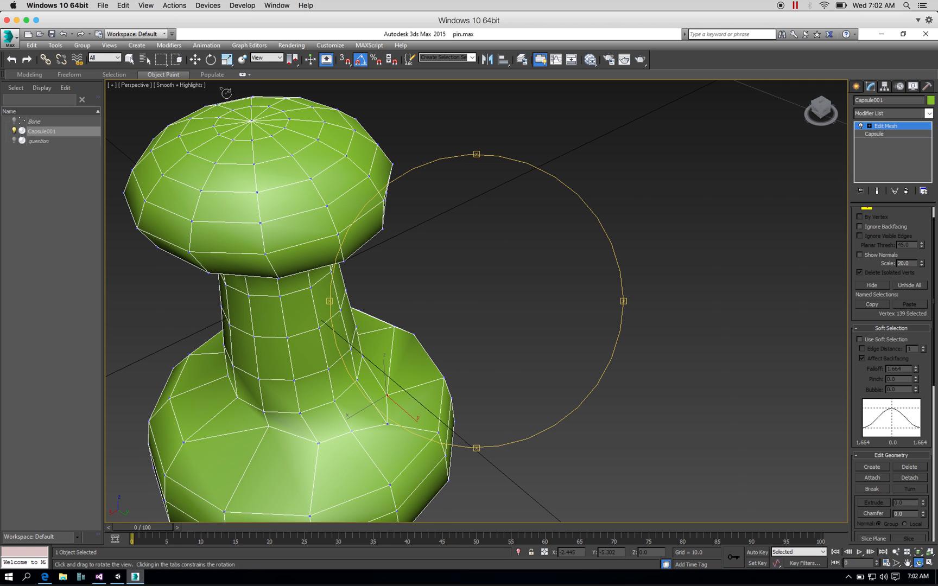
{"action": "left_click", "coordinate": [199, 62]}
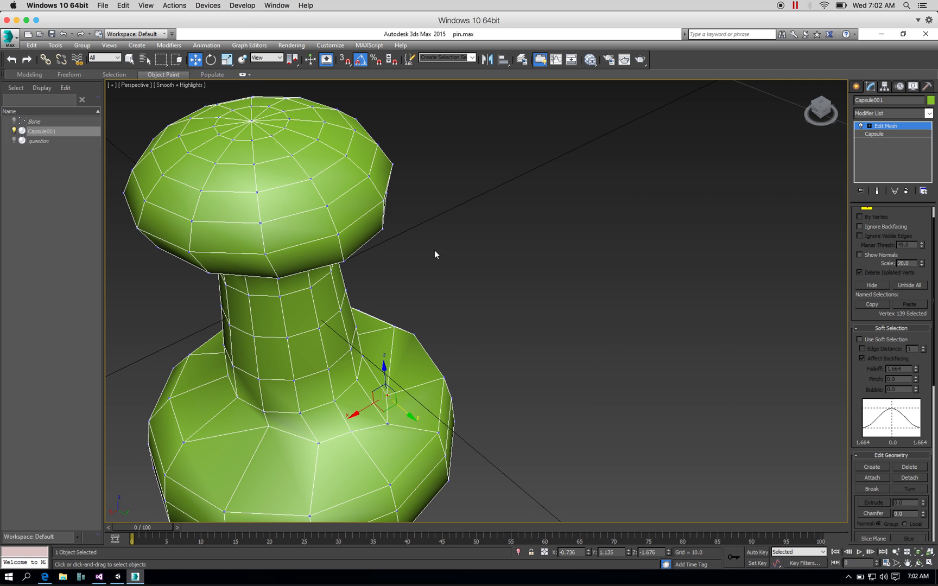
{"action": "left_click", "coordinate": [906, 563]}
{"action": "left_click_drag", "start_coordinate": [507, 338], "coordinate": [532, 307]}
{"action": "left_click", "coordinate": [195, 59]}
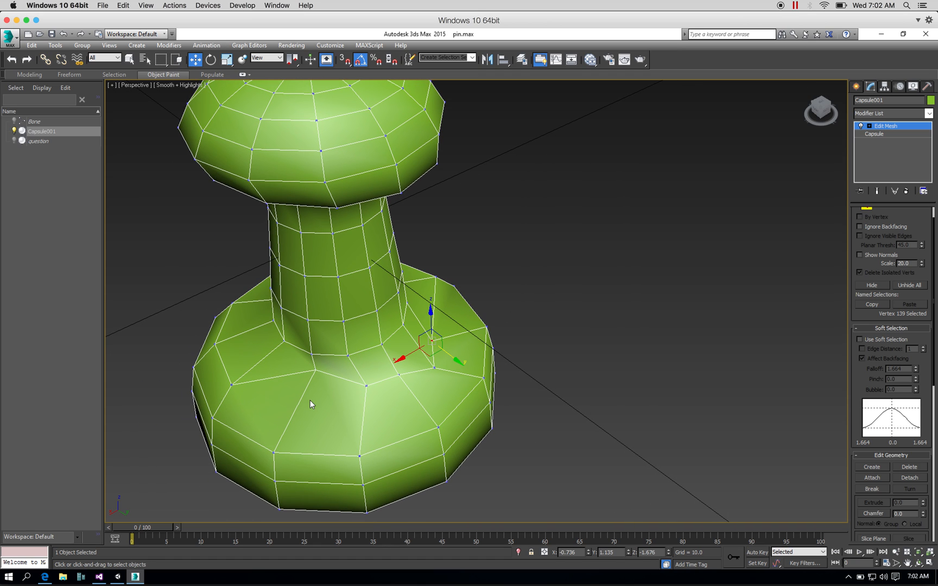
{"action": "left_click", "coordinate": [315, 374]}
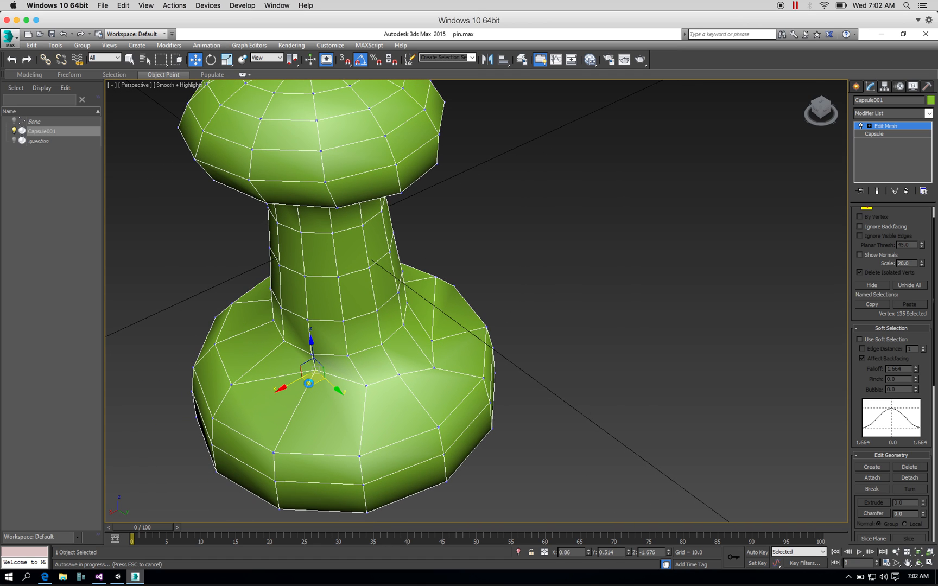
{"action": "left_click_drag", "start_coordinate": [309, 384], "coordinate": [360, 420]}
{"action": "left_click", "coordinate": [365, 385]}
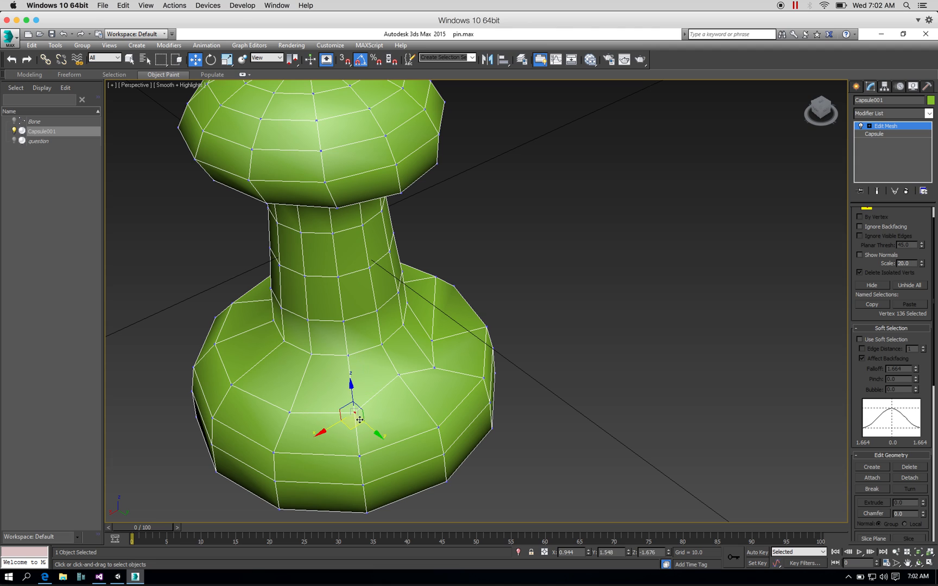
{"action": "left_click", "coordinate": [398, 375]}
{"action": "left_click_drag", "start_coordinate": [397, 389], "coordinate": [410, 410]}
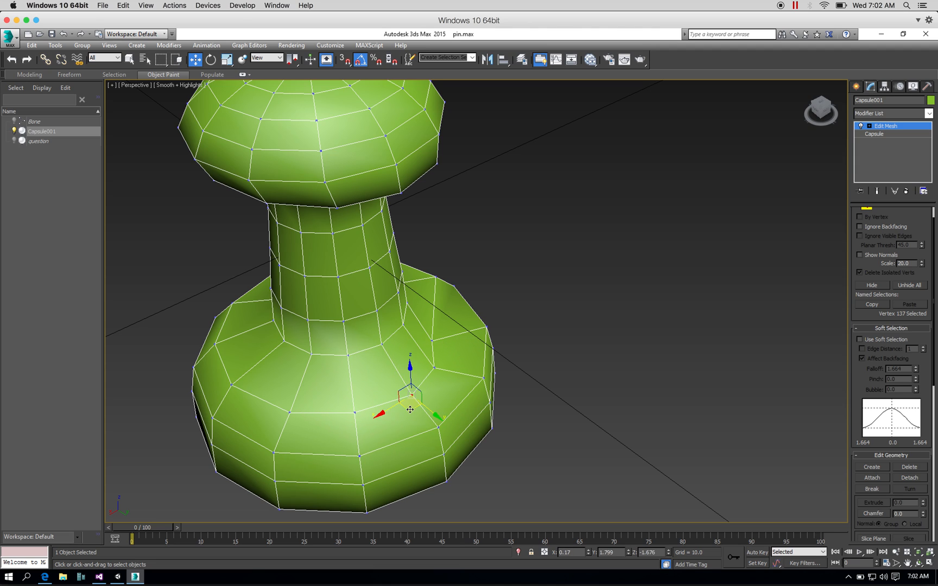
- Move the remaining two inset vertices of the base's upper ring outward in the horizontal plane to follow its round outline
{"action": "left_click", "coordinate": [432, 341]}
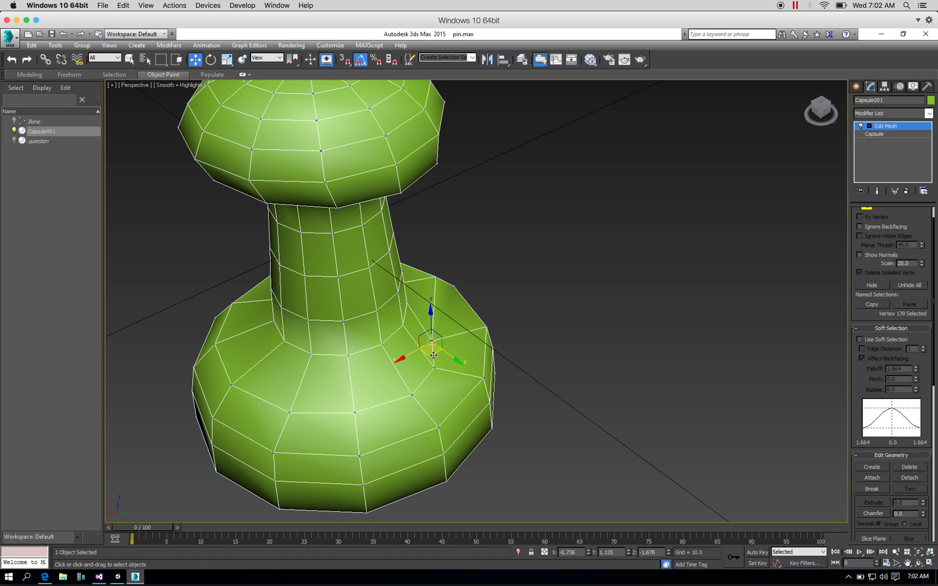
{"action": "left_click_drag", "start_coordinate": [433, 355], "coordinate": [452, 336]}
{"action": "left_click", "coordinate": [433, 368]}
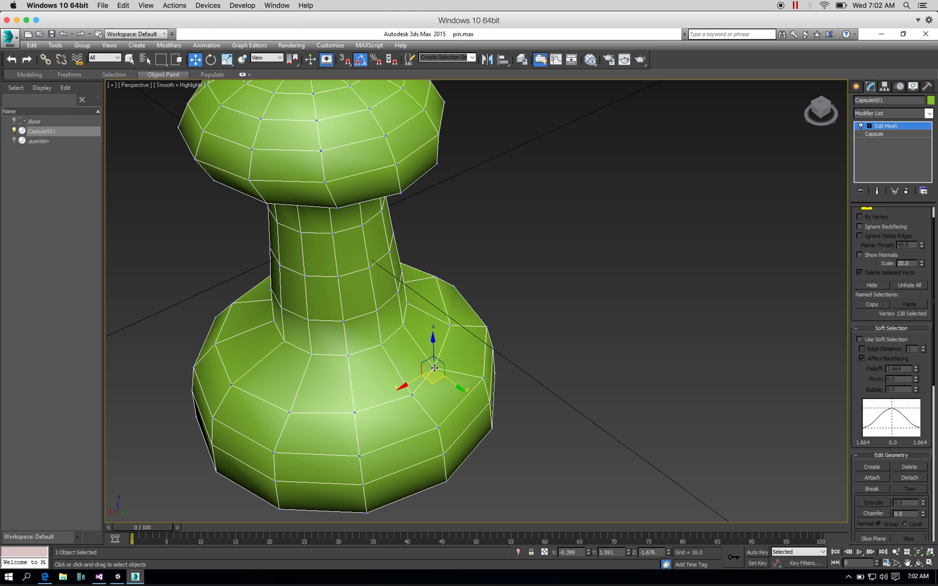
{"action": "left_click_drag", "start_coordinate": [432, 386], "coordinate": [454, 377]}
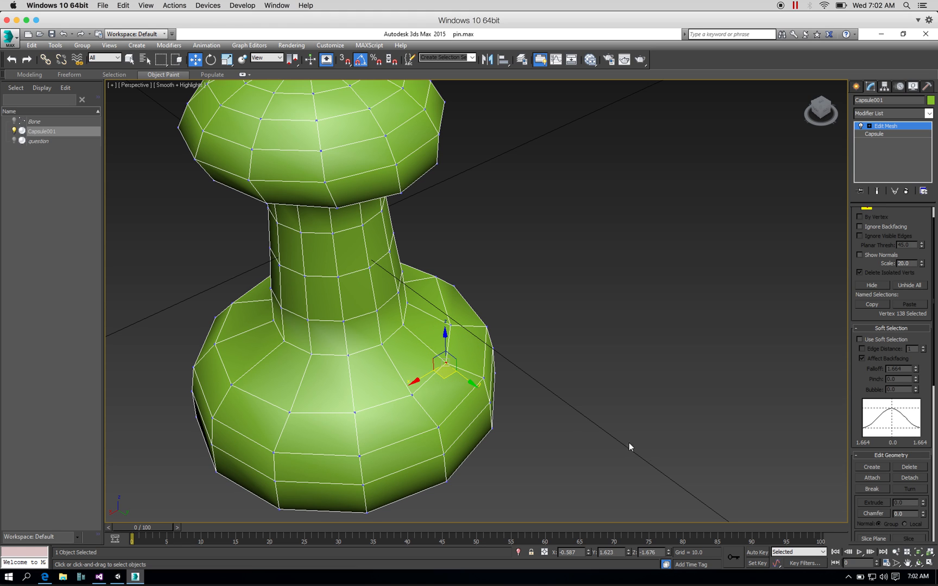
- From another side, reposition the same two shoulder vertices horizontally so they are evenly spaced around the base's ring
{"action": "left_click", "coordinate": [919, 565]}
{"action": "left_click_drag", "start_coordinate": [530, 373], "coordinate": [436, 341]}
{"action": "mouse_move", "coordinate": [456, 343]}
{"action": "left_mouse_down"}
{"action": "mouse_move", "coordinate": [462, 348]}
{"action": "mouse_move", "coordinate": [453, 352]}
{"action": "left_mouse_up"}
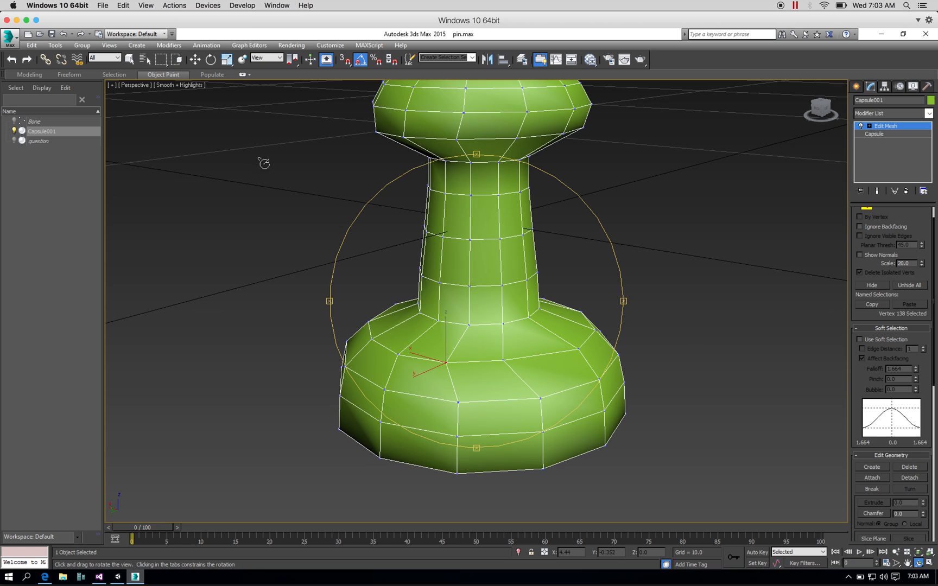
{"action": "left_click", "coordinate": [195, 59]}
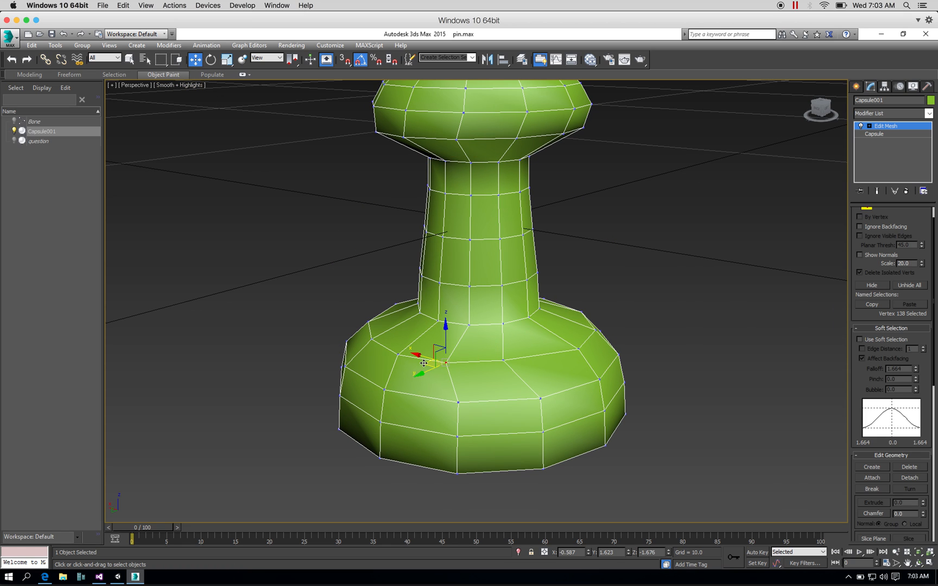
{"action": "left_click_drag", "start_coordinate": [424, 362], "coordinate": [513, 361]}
{"action": "left_click", "coordinate": [504, 360]}
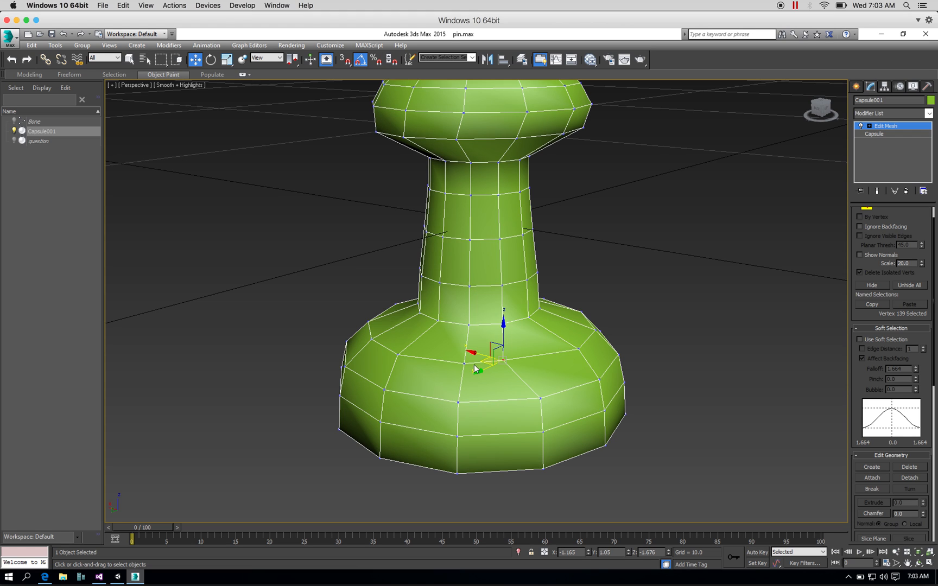
{"action": "left_click_drag", "start_coordinate": [487, 361], "coordinate": [500, 360]}
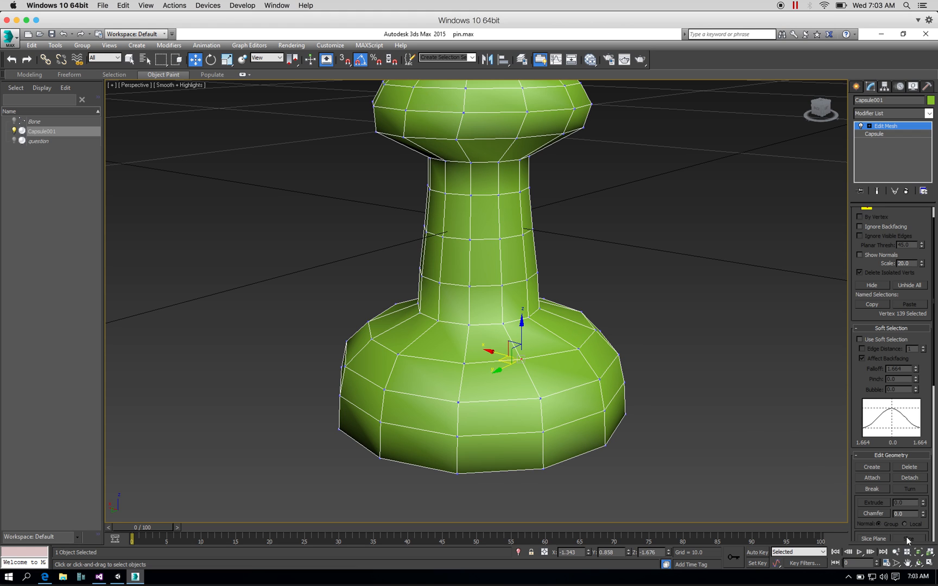
- Clear the vertex selection, check the reshaped base, return to the four-view layout and save the scene
{"action": "left_click", "coordinate": [919, 563]}
{"action": "left_click_drag", "start_coordinate": [490, 337], "coordinate": [564, 312]}
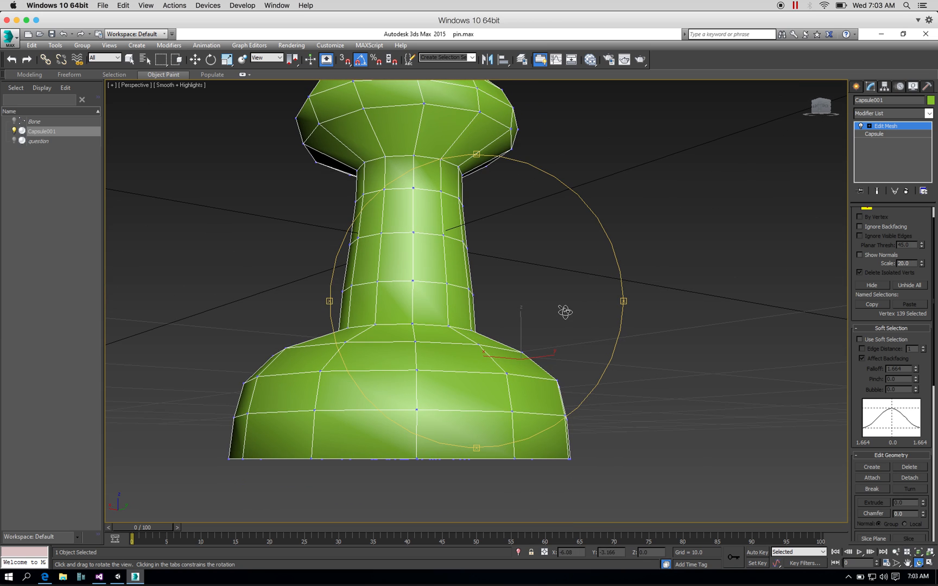
{"action": "left_click", "coordinate": [930, 552]}
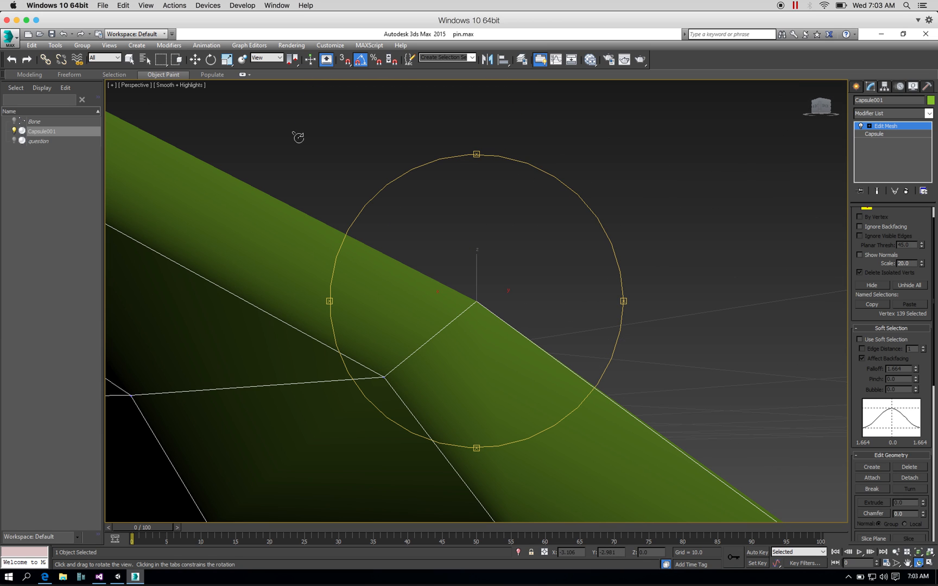
{"action": "left_click", "coordinate": [195, 59]}
{"action": "left_click", "coordinate": [359, 148]}
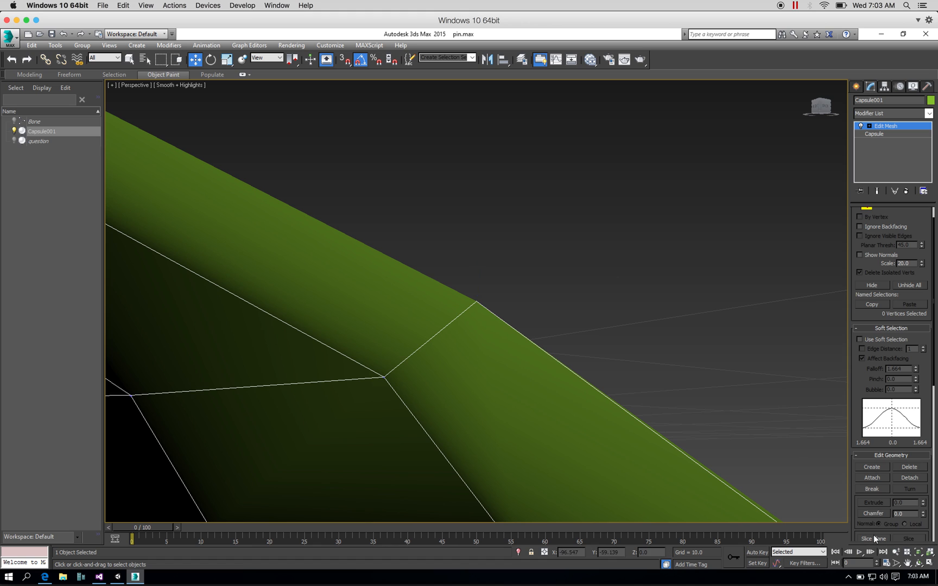
{"action": "left_click", "coordinate": [929, 552]}
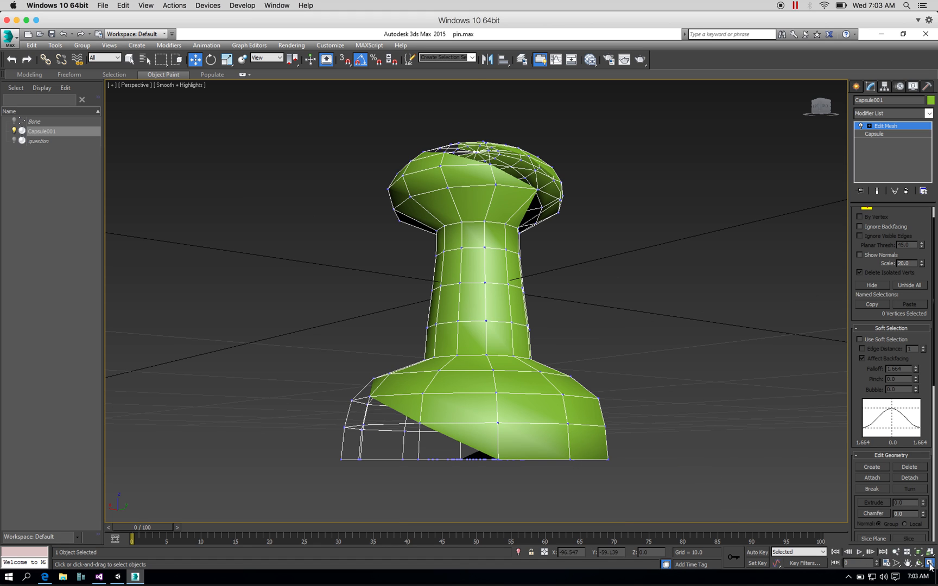
{"action": "left_click", "coordinate": [929, 564]}
{"action": "left_click", "coordinate": [754, 217]}
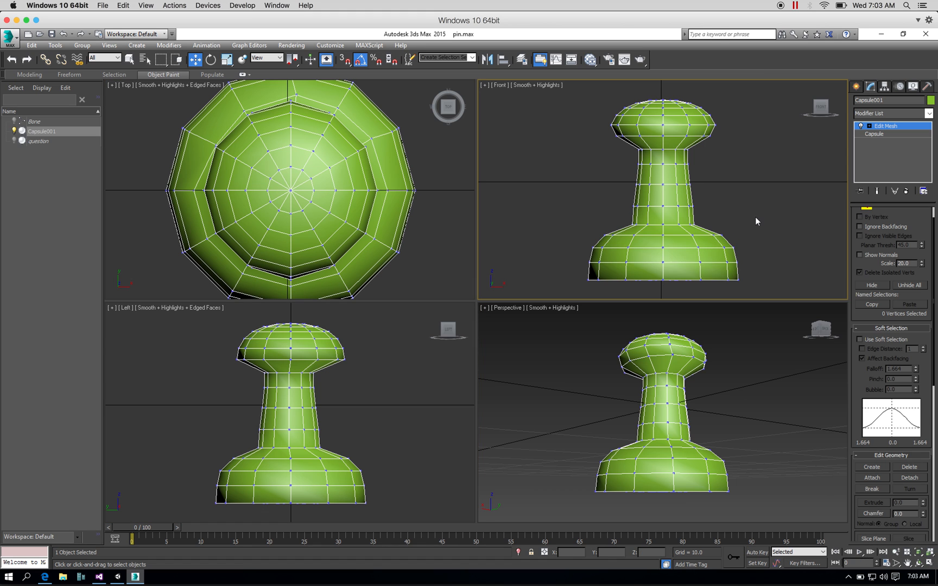
{"action": "left_click", "coordinate": [52, 34]}
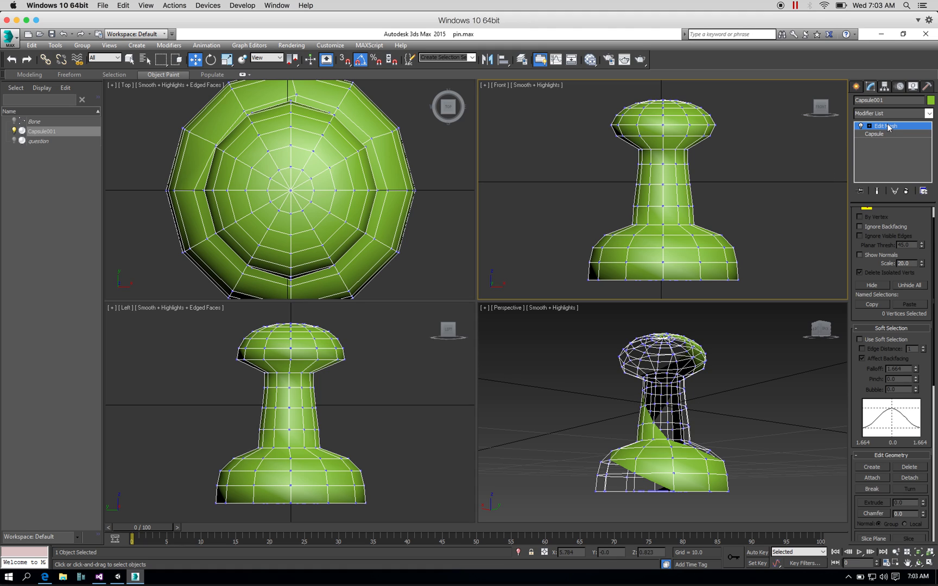
- Create a standard-primitive cylinder centred on the pin in the Top view, about 0.27 in radius and 2.56 high
{"action": "left_click", "coordinate": [857, 87]}
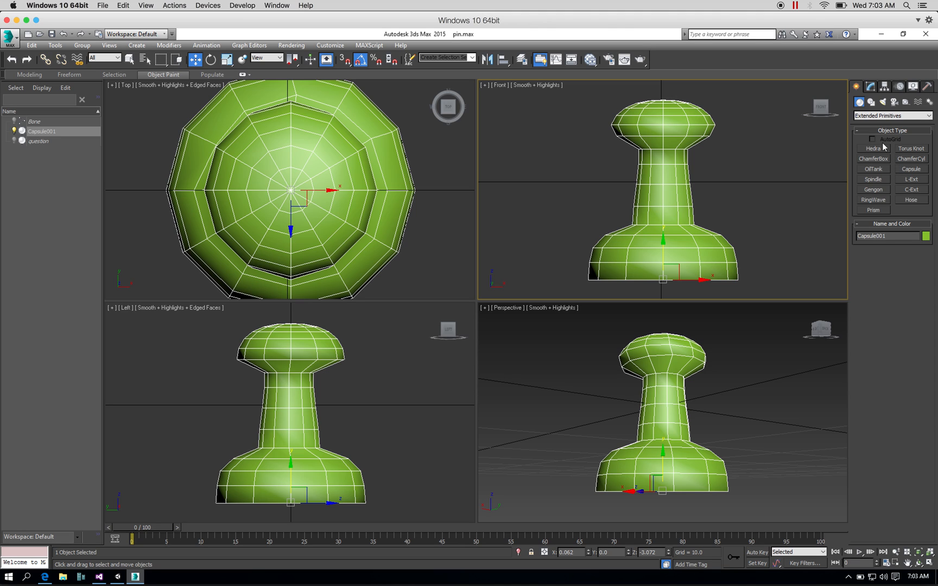
{"action": "left_click", "coordinate": [871, 116]}
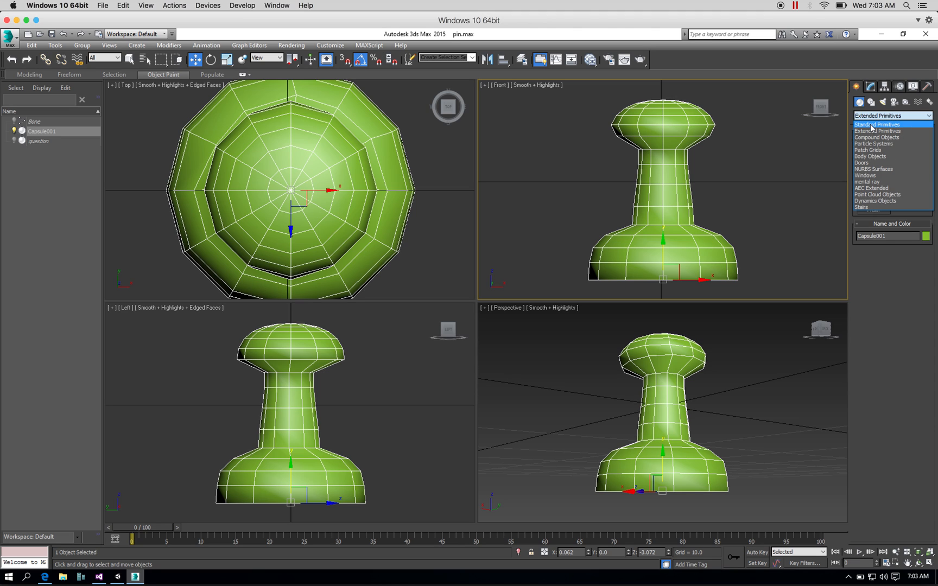
{"action": "left_click", "coordinate": [874, 125]}
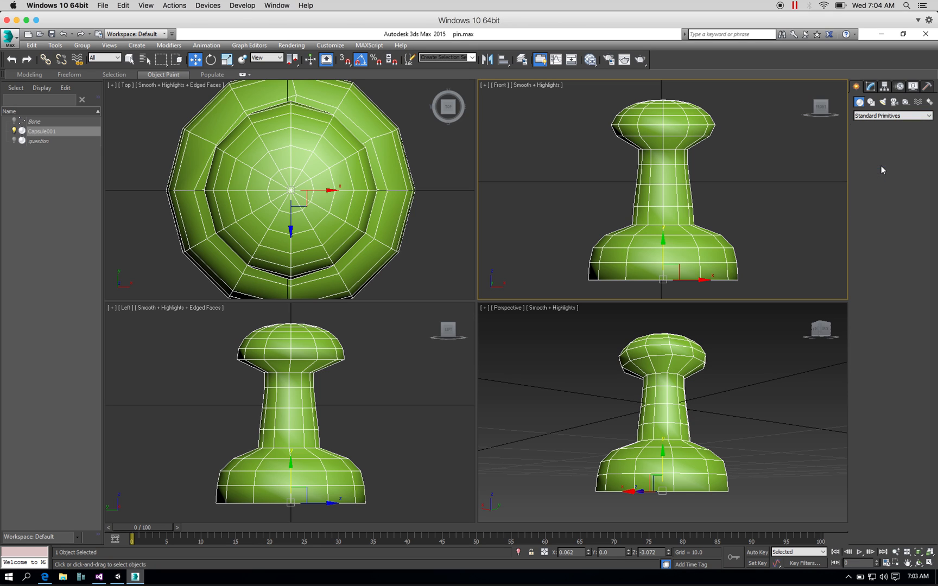
{"action": "left_click", "coordinate": [873, 169]}
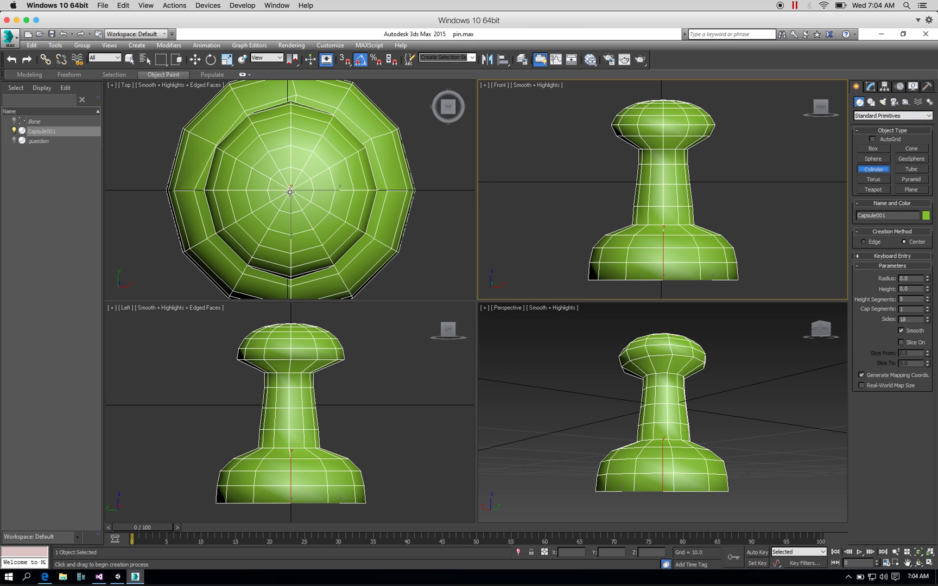
{"action": "left_click_drag", "start_coordinate": [291, 191], "coordinate": [301, 203]}
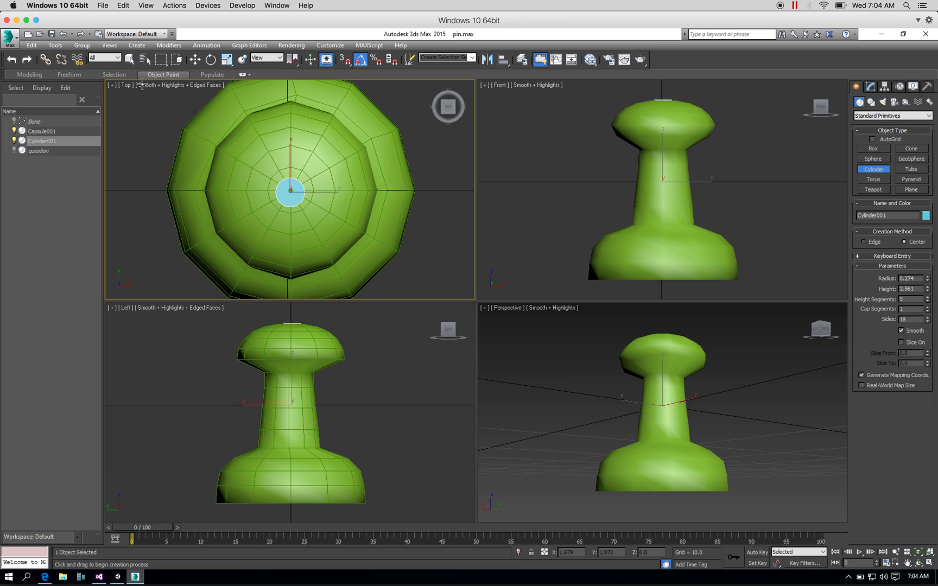
- Hide the capsule and move the cylinder straight down in the Front view to about Z -2.57, just below the grid origin
{"action": "left_click", "coordinate": [15, 131]}
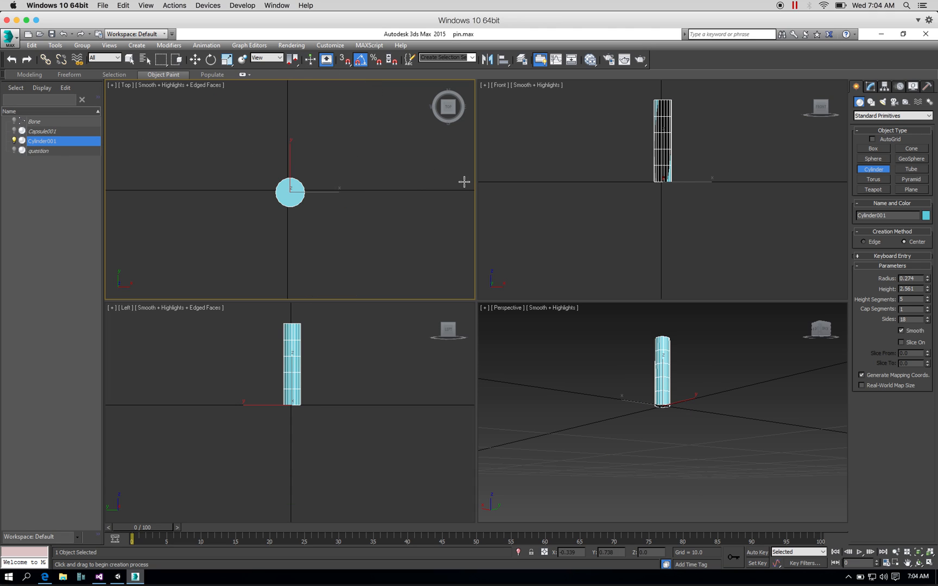
{"action": "left_click", "coordinate": [195, 60]}
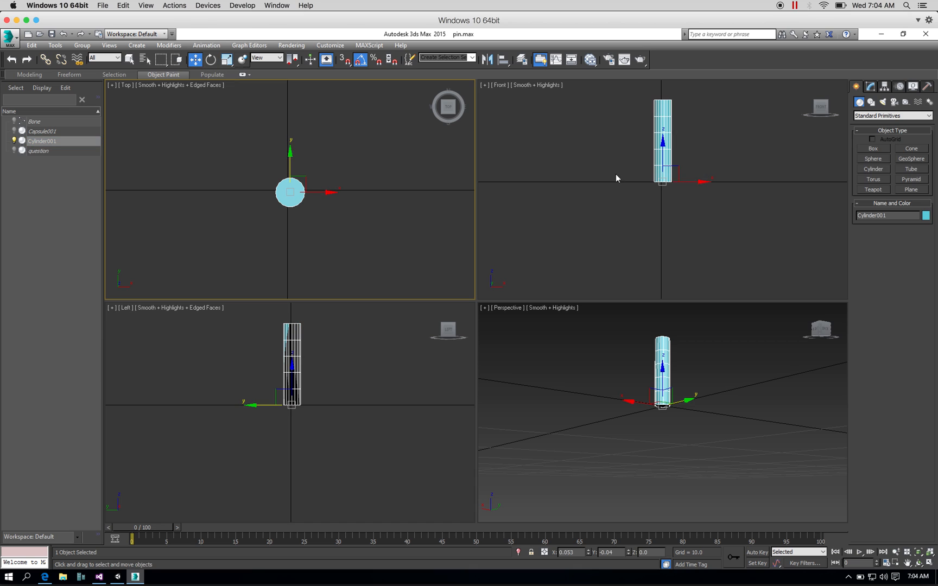
{"action": "left_click", "coordinate": [649, 175]}
{"action": "left_click", "coordinate": [666, 158]}
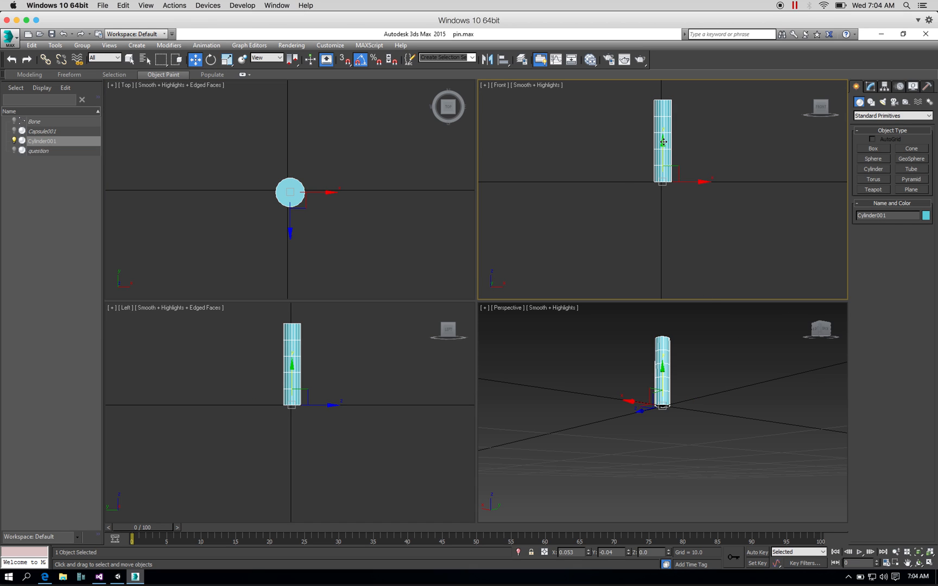
{"action": "left_click_drag", "start_coordinate": [662, 146], "coordinate": [661, 224]}
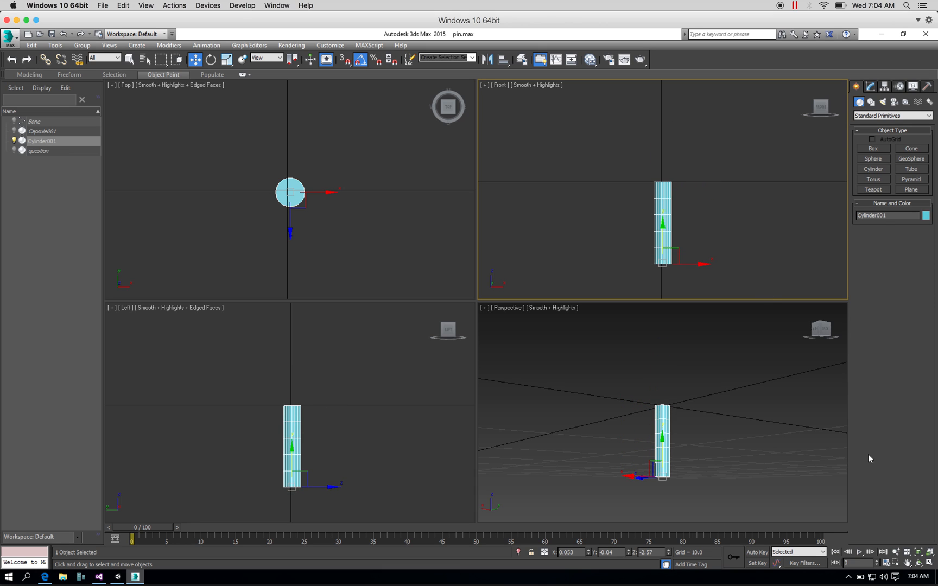
- Frame the cylinder in the maximised Perspective view and set its height segments to 1
{"action": "left_click", "coordinate": [929, 552]}
{"action": "left_click", "coordinate": [931, 564]}
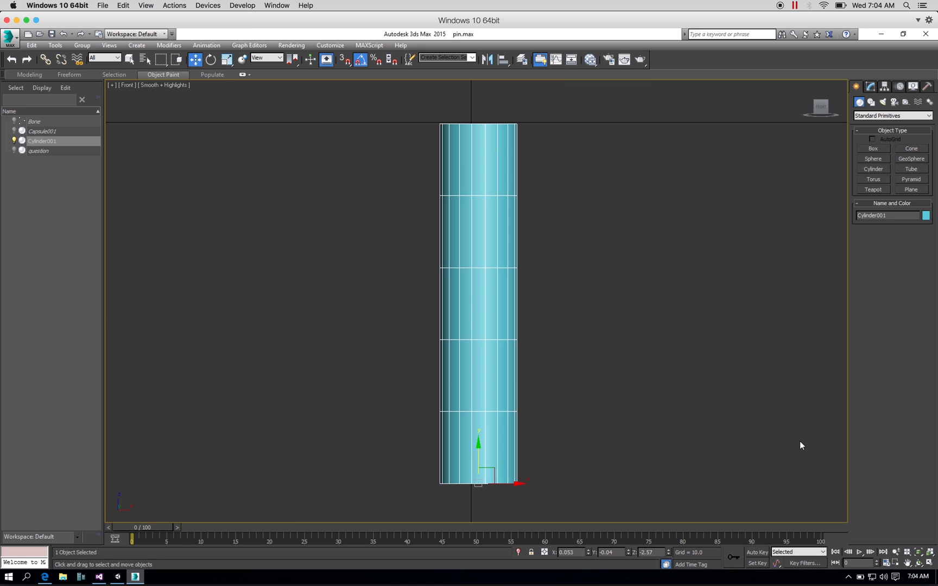
{"action": "left_click", "coordinate": [930, 563]}
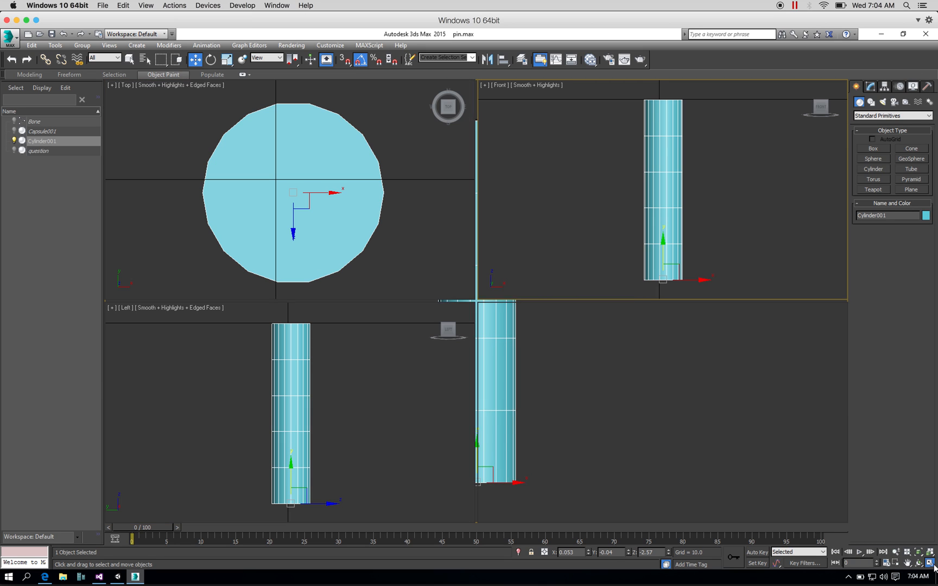
{"action": "left_click", "coordinate": [713, 419]}
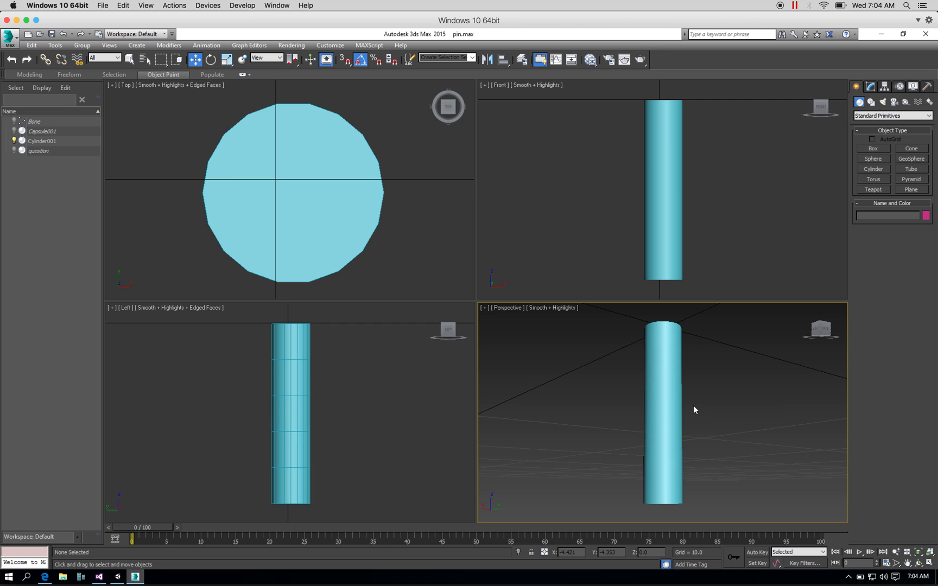
{"action": "left_click", "coordinate": [666, 269]}
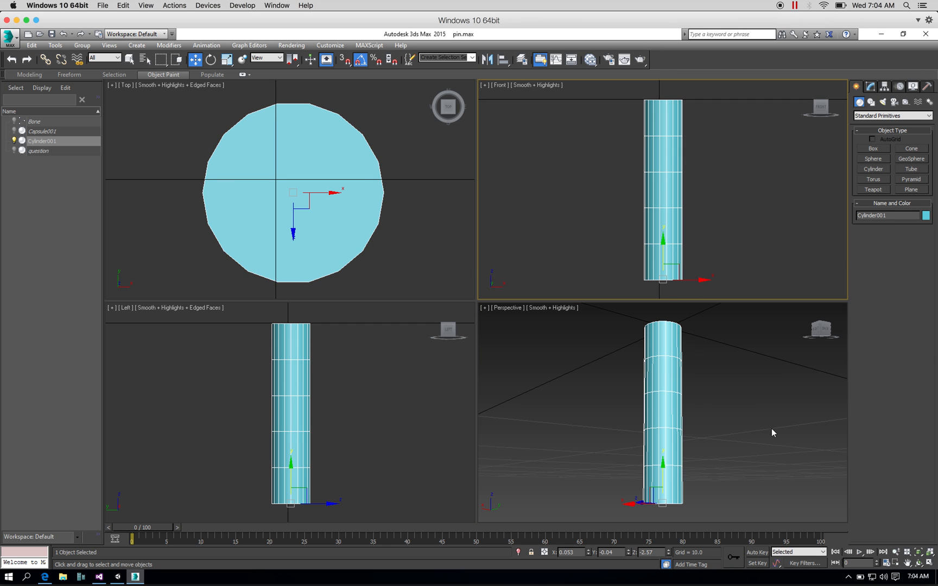
{"action": "left_click", "coordinate": [831, 504]}
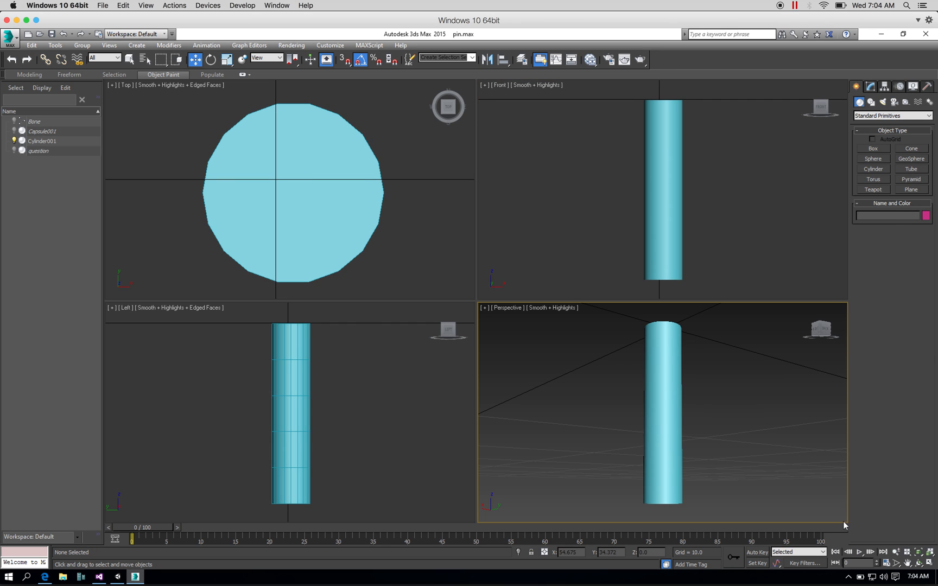
{"action": "left_click", "coordinate": [929, 563]}
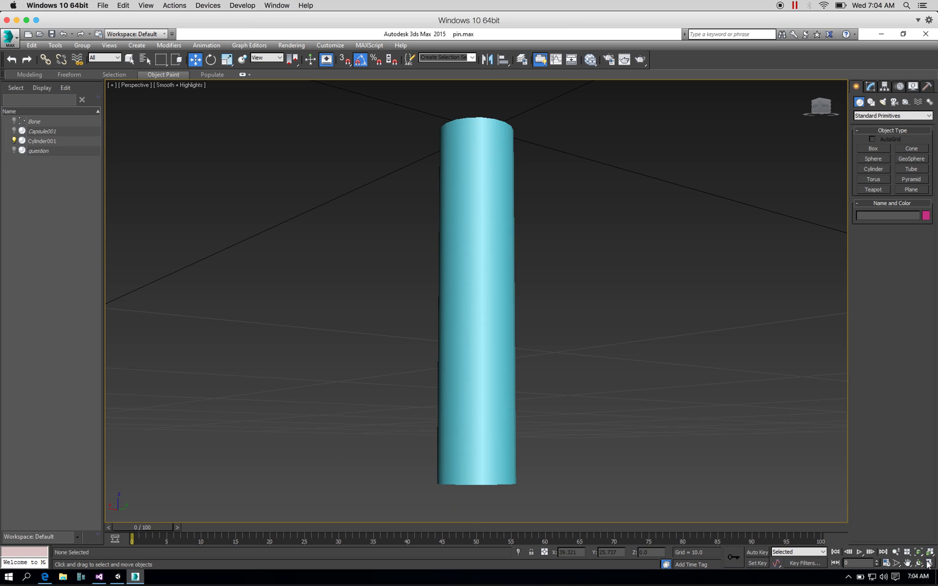
{"action": "left_click", "coordinate": [487, 346]}
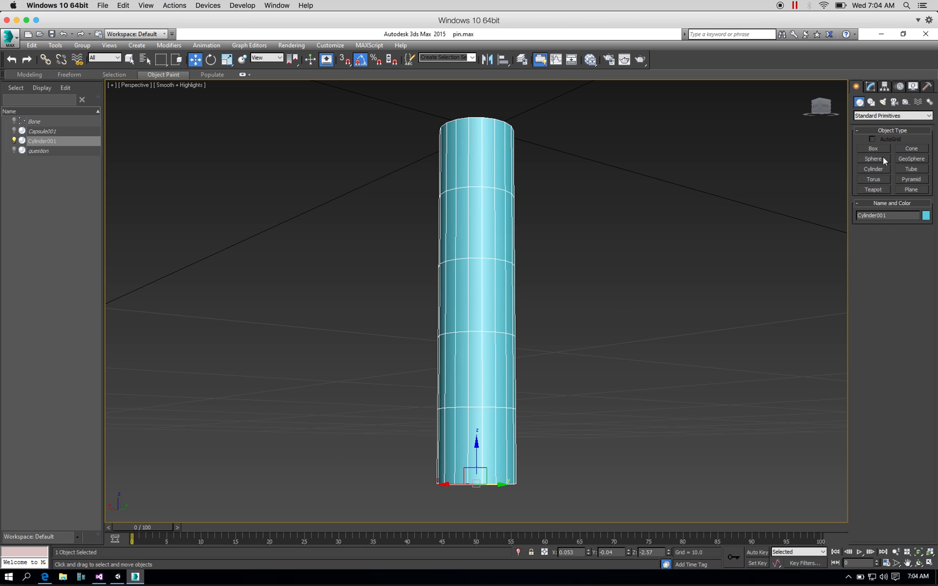
{"action": "left_click", "coordinate": [872, 87]}
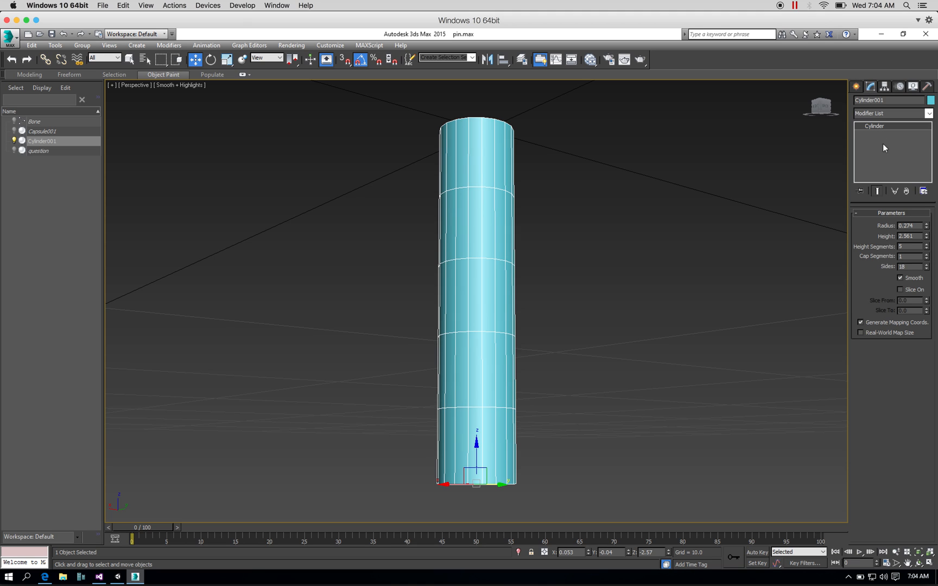
{"action": "left_click", "coordinate": [926, 249]}
{"action": "left_click", "coordinate": [927, 249]}
{"action": "left_click", "coordinate": [926, 250]}
{"action": "left_click", "coordinate": [927, 249]}
- Reduce the cylinder's number of sides to 8
{"action": "left_click", "coordinate": [926, 269]}
{"action": "left_click", "coordinate": [927, 269]}
{"action": "left_click", "coordinate": [927, 269]}
{"action": "left_click", "coordinate": [927, 269]}
{"action": "left_click", "coordinate": [927, 269]}
{"action": "left_click", "coordinate": [926, 269]}
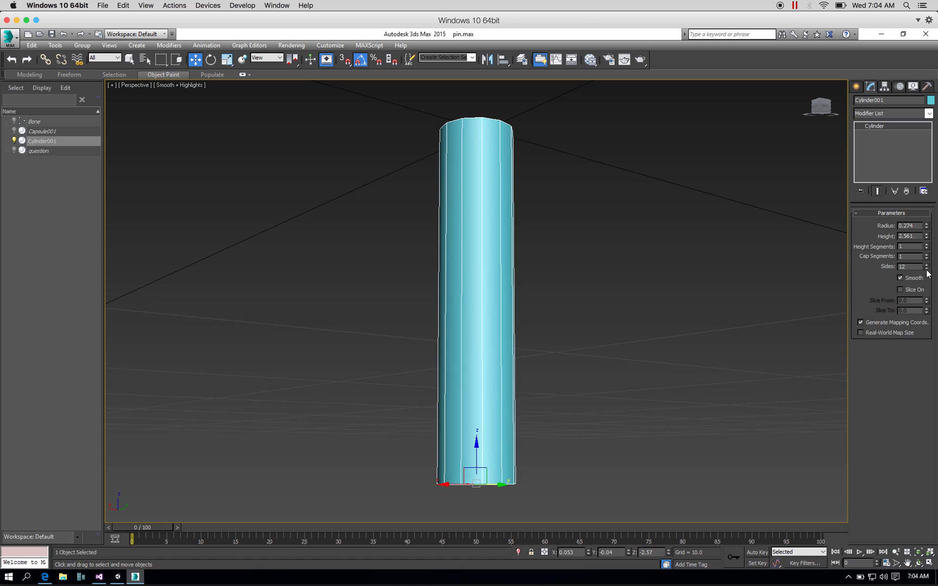
{"action": "left_click", "coordinate": [926, 269]}
{"action": "left_click", "coordinate": [927, 269]}
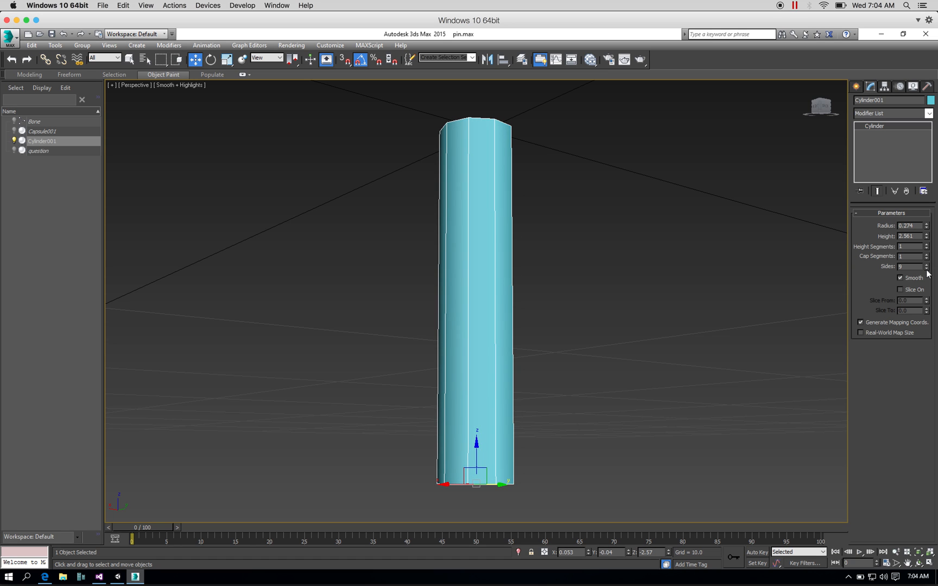
{"action": "left_click", "coordinate": [927, 268]}
- Thin the cylinder to a needle-like radius of about 0.114
{"action": "left_click", "coordinate": [919, 563]}
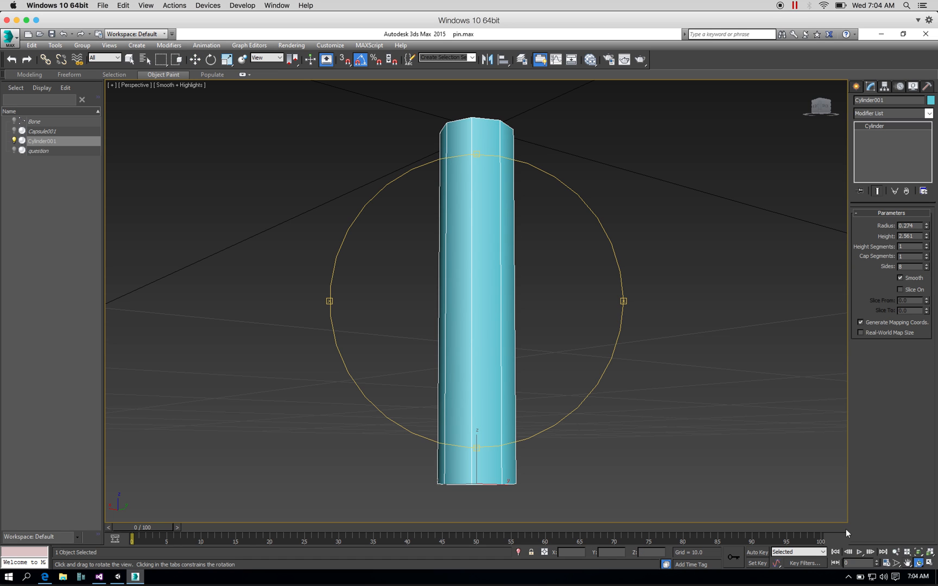
{"action": "mouse_move", "coordinate": [464, 346]}
{"action": "left_mouse_down"}
{"action": "mouse_move", "coordinate": [413, 371]}
{"action": "mouse_move", "coordinate": [410, 362]}
{"action": "mouse_move", "coordinate": [463, 360]}
{"action": "mouse_move", "coordinate": [475, 348]}
{"action": "mouse_move", "coordinate": [471, 333]}
{"action": "mouse_move", "coordinate": [456, 356]}
{"action": "left_mouse_up"}
{"action": "left_click", "coordinate": [130, 59]}
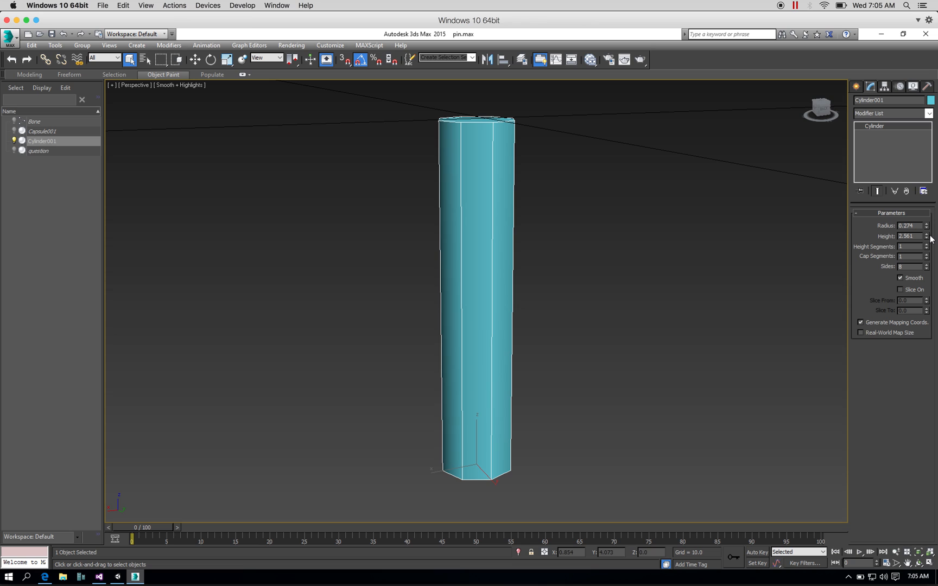
{"action": "left_click_drag", "start_coordinate": [927, 230], "coordinate": [927, 230]}
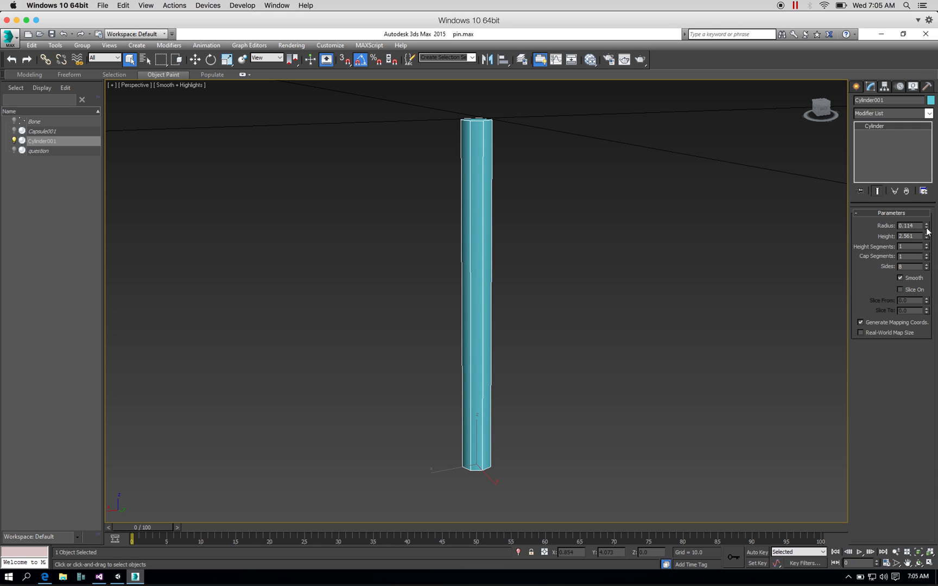
- Add an Edit Mesh modifier to the cylinder and enter vertex editing
{"action": "scroll", "coordinate": [835, 221], "scroll_direction": "down", "scroll_amount": 3}
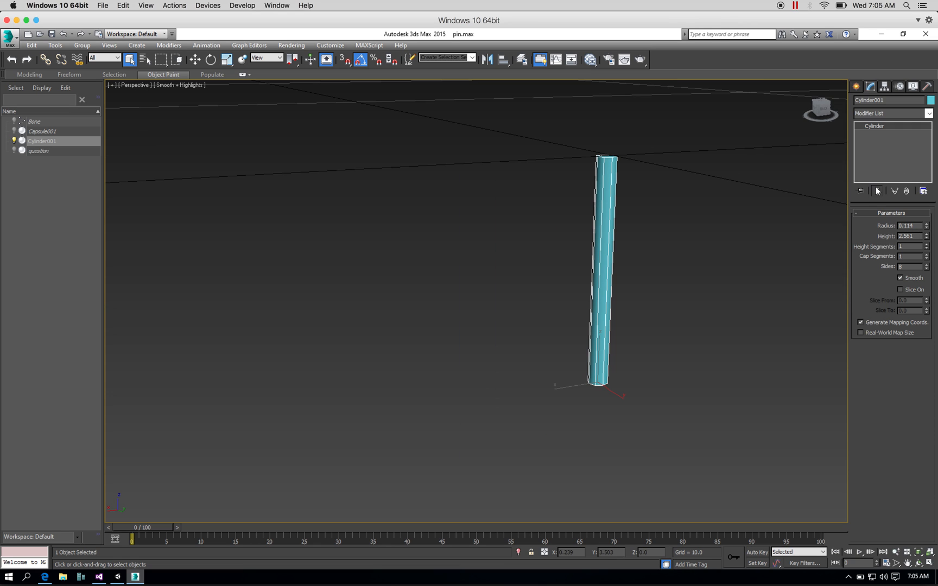
{"action": "left_click", "coordinate": [929, 113]}
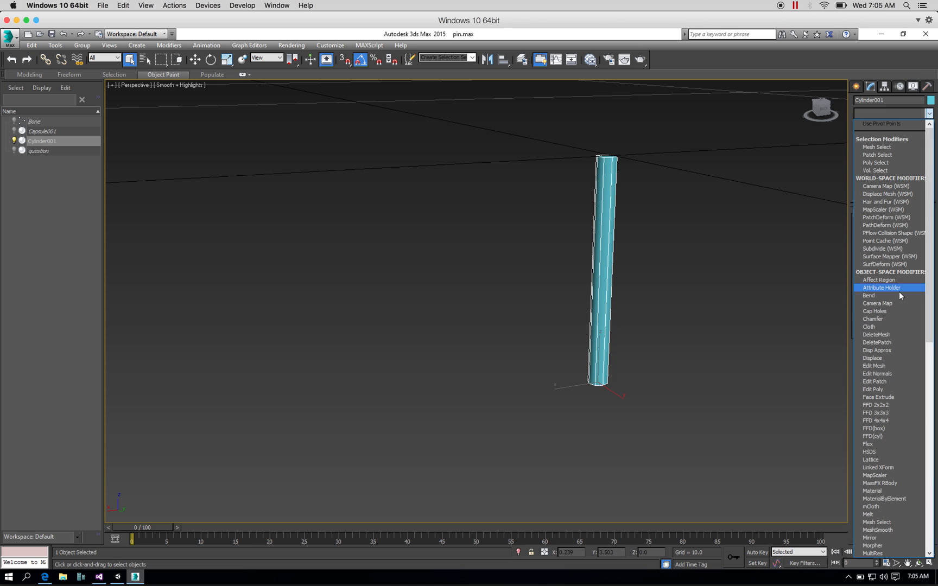
{"action": "left_click", "coordinate": [888, 366]}
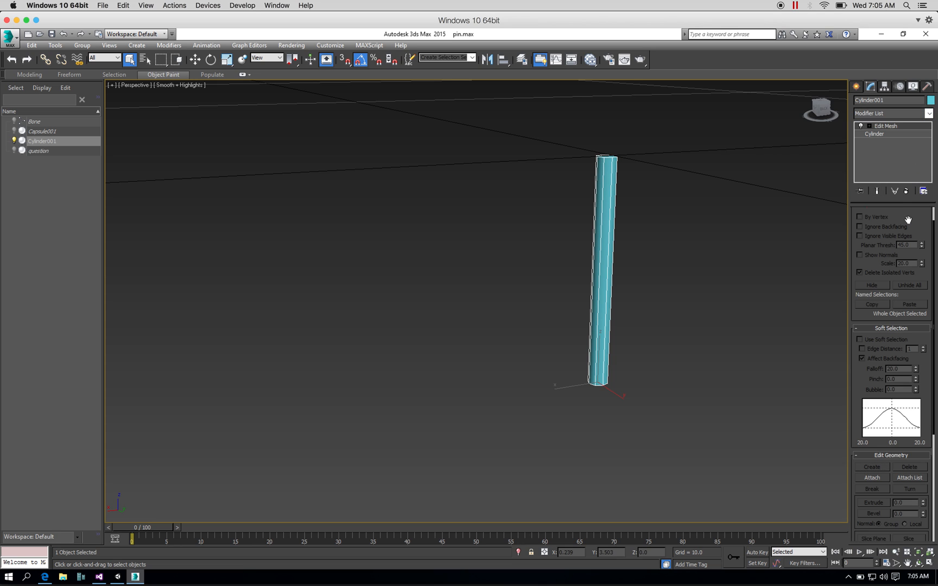
{"action": "left_click_drag", "start_coordinate": [908, 220], "coordinate": [905, 241]}
{"action": "left_click", "coordinate": [867, 227]}
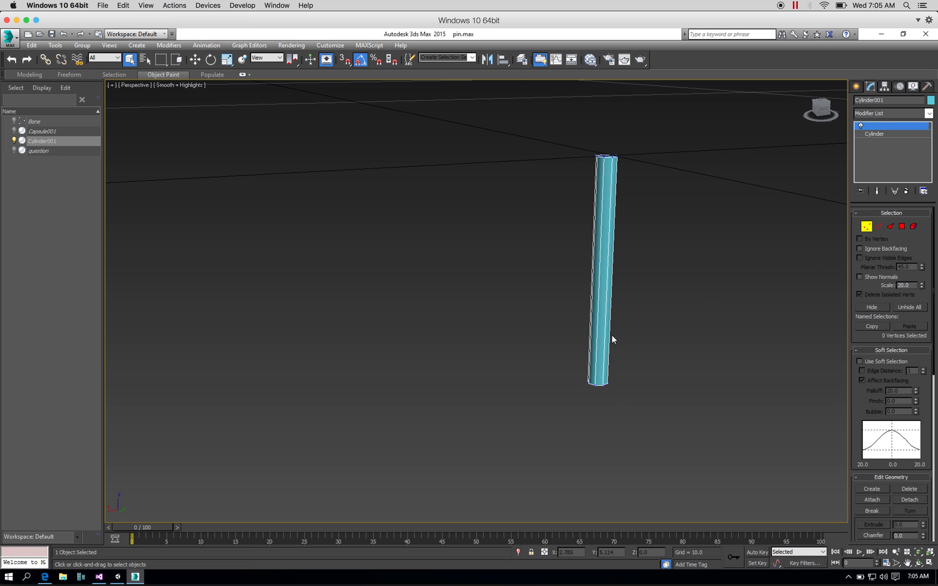
- Collapse the vertices at the cylinder's lower end into a single point to form the needle tip
{"action": "left_click_drag", "start_coordinate": [553, 345], "coordinate": [673, 443]}
{"action": "left_click_drag", "start_coordinate": [861, 386], "coordinate": [844, 184]}
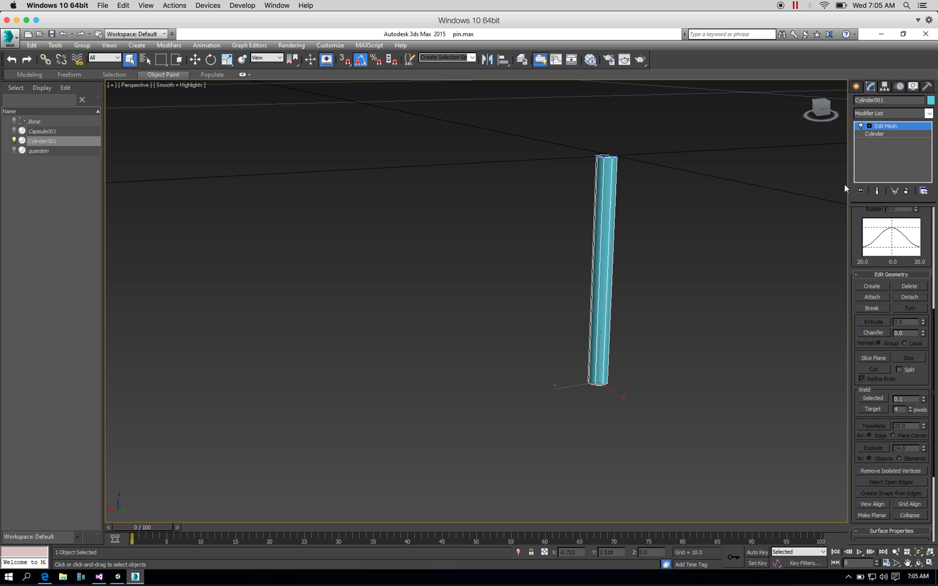
{"action": "left_click", "coordinate": [909, 516]}
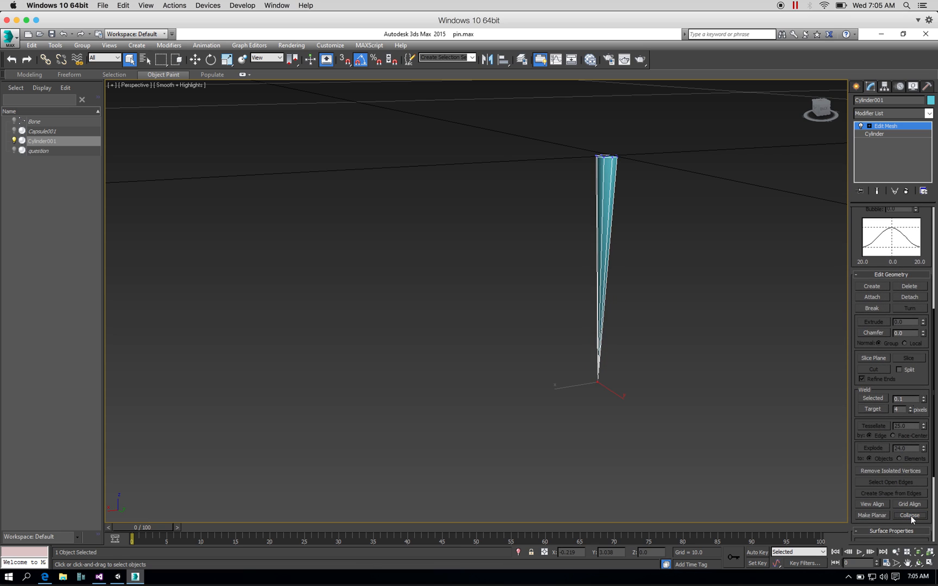
{"action": "left_click", "coordinate": [743, 401]}
- At polygon level, delete the cap faces on the needle's wide upper end
{"action": "left_click", "coordinate": [919, 563]}
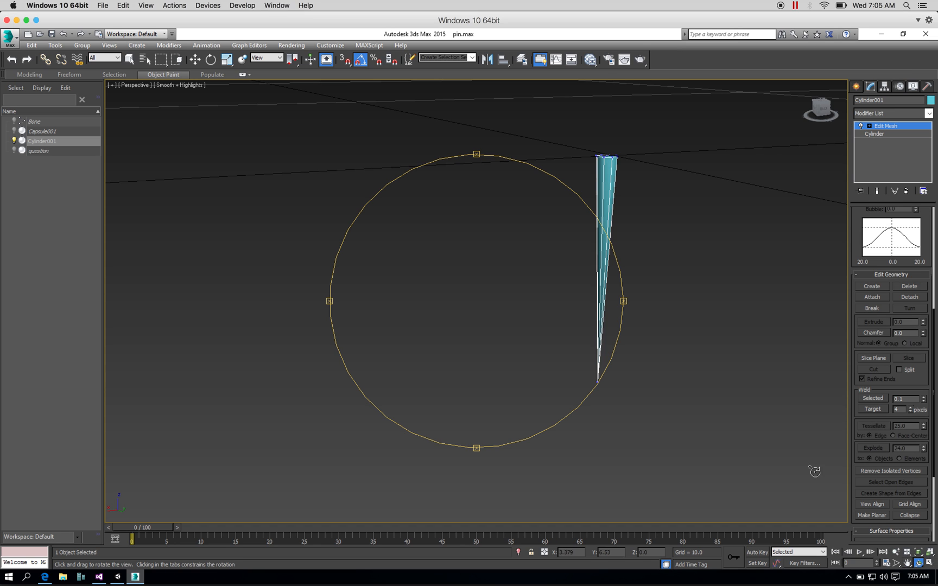
{"action": "left_click", "coordinate": [907, 563]}
{"action": "left_click_drag", "start_coordinate": [651, 260], "coordinate": [557, 423]}
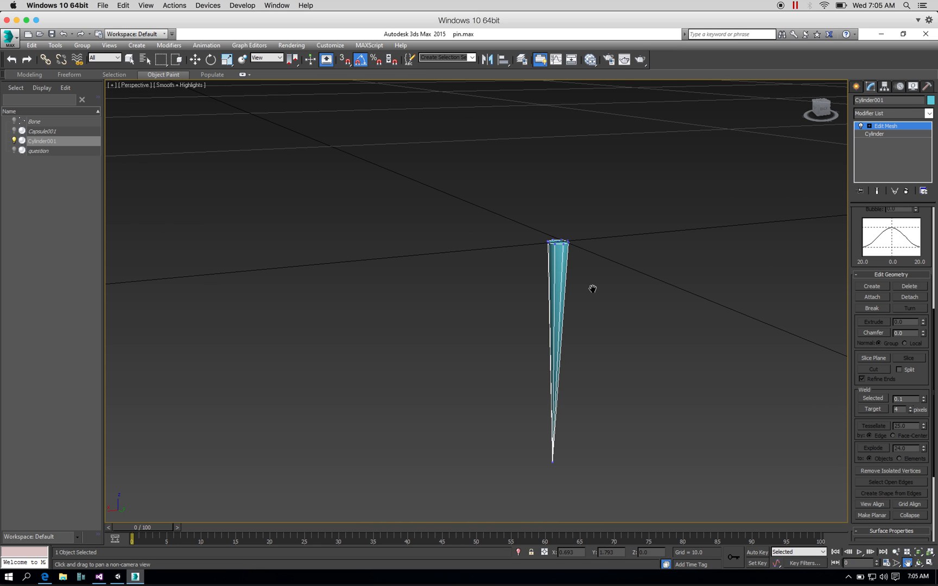
{"action": "scroll", "coordinate": [592, 289], "scroll_direction": "up", "scroll_amount": 10}
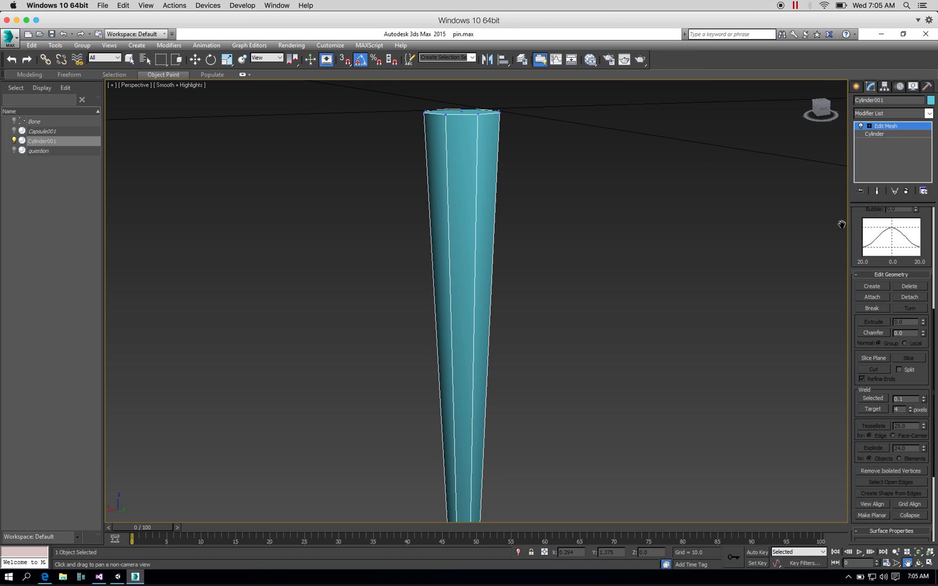
{"action": "left_click", "coordinate": [870, 126]}
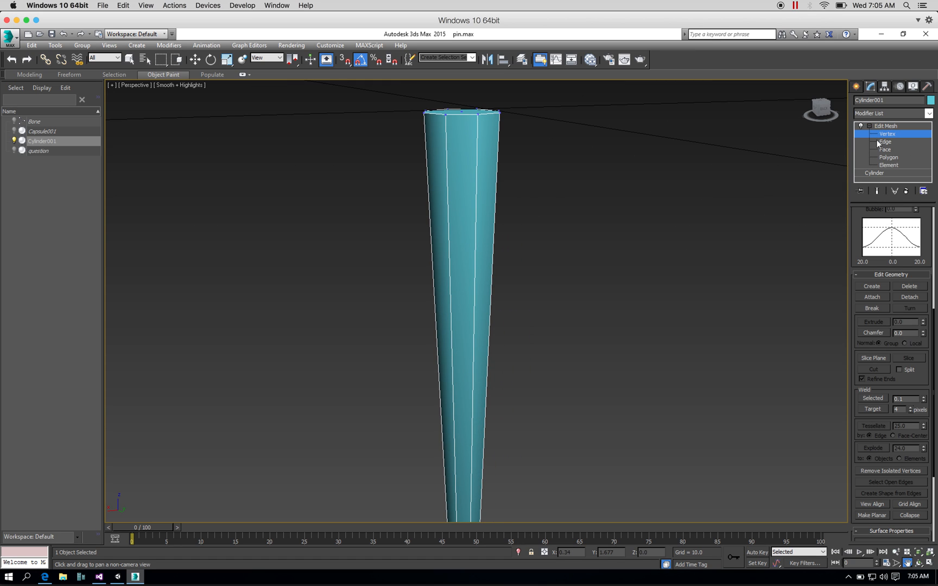
{"action": "scroll", "coordinate": [926, 239], "scroll_direction": "up", "scroll_amount": 5}
{"action": "left_click", "coordinate": [902, 227]}
{"action": "left_click", "coordinate": [461, 114]}
{"action": "left_click", "coordinate": [919, 563]}
{"action": "left_click_drag", "start_coordinate": [475, 281], "coordinate": [650, 277]}
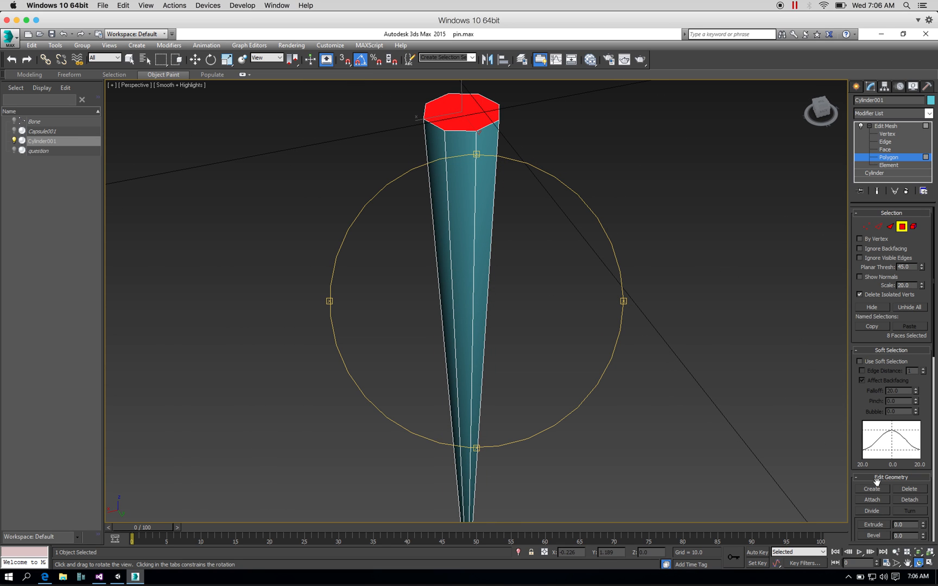
{"action": "left_click", "coordinate": [905, 490]}
{"action": "left_click_drag", "start_coordinate": [506, 279], "coordinate": [473, 265]}
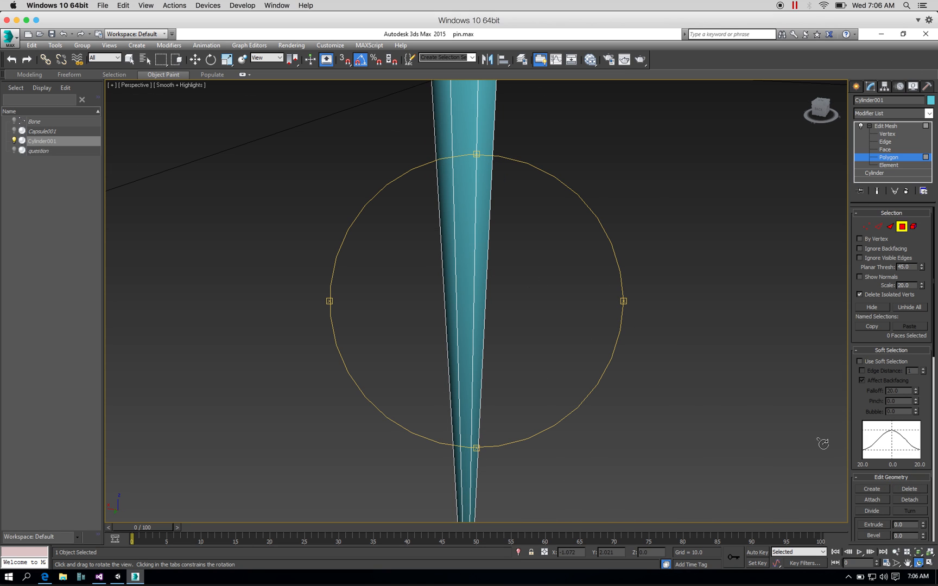
- Leave polygon editing and collapse the needle's whole modifier stack into an editable mesh
{"action": "left_click", "coordinate": [930, 552]}
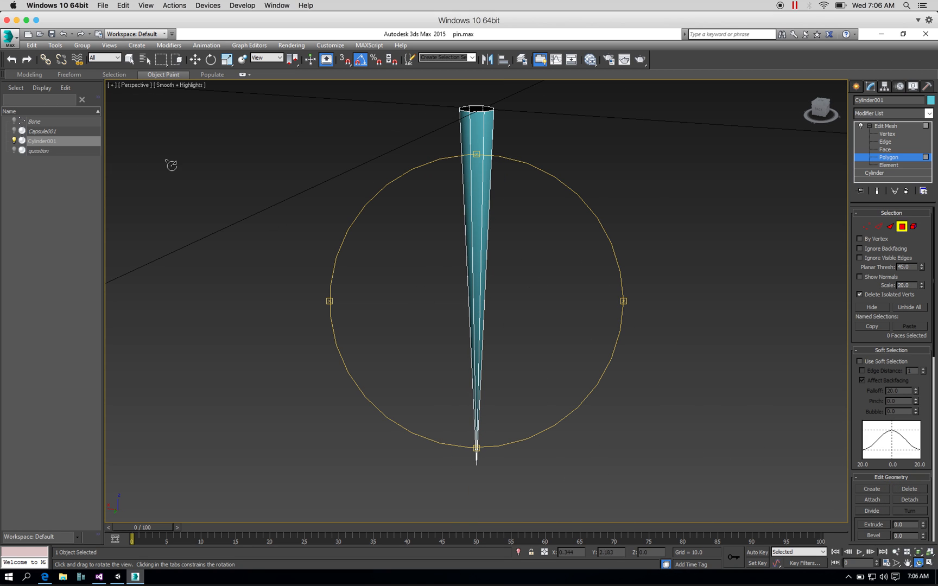
{"action": "left_click", "coordinate": [128, 61]}
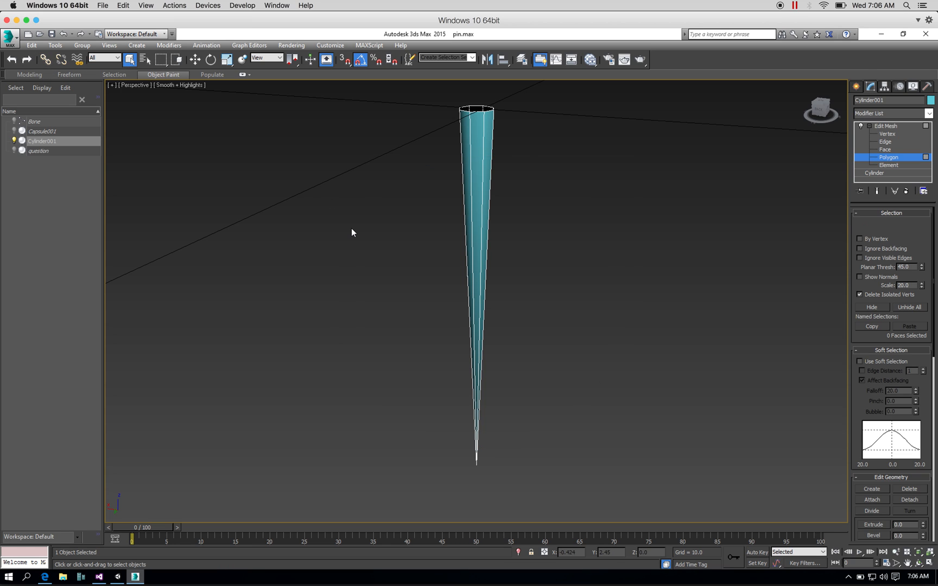
{"action": "left_click", "coordinate": [902, 226]}
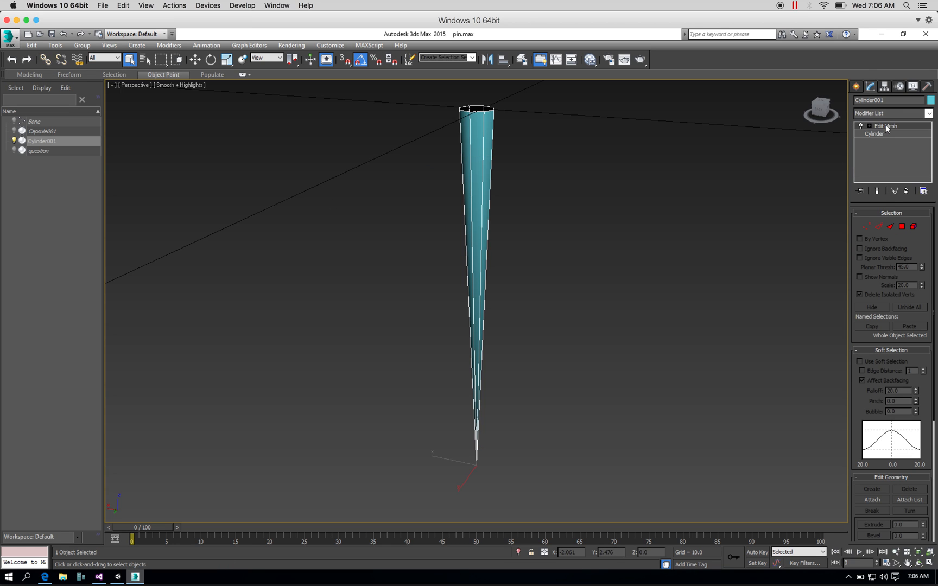
{"action": "right_click", "coordinate": [885, 125]}
{"action": "left_click", "coordinate": [874, 223]}
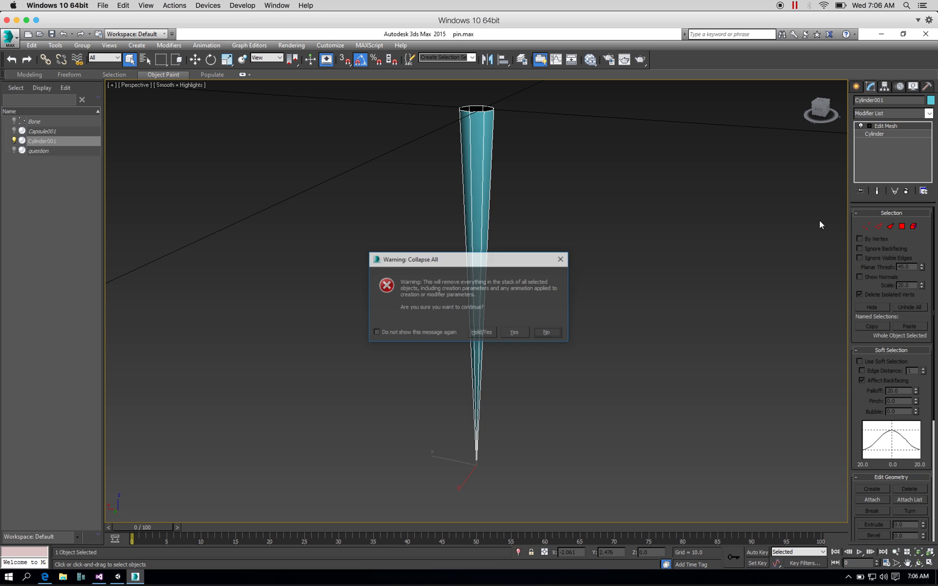
{"action": "left_click", "coordinate": [523, 330]}
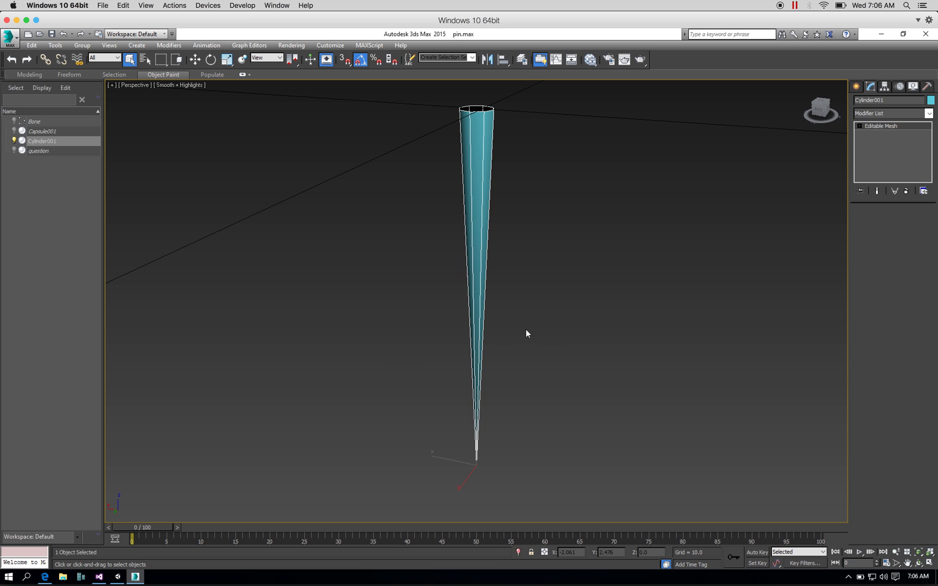
{"action": "left_click", "coordinate": [550, 321]}
{"action": "left_click", "coordinate": [476, 262]}
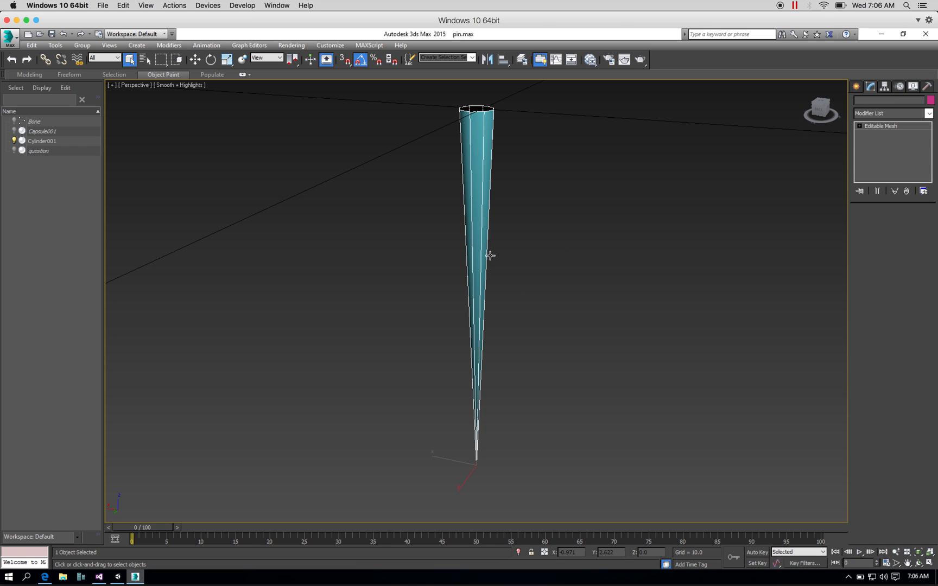
- Unhide the capsule handle and display the perspective view as wireframe so the needle inside it can be seen
{"action": "left_click", "coordinate": [15, 132]}
{"action": "left_click", "coordinate": [287, 201]}
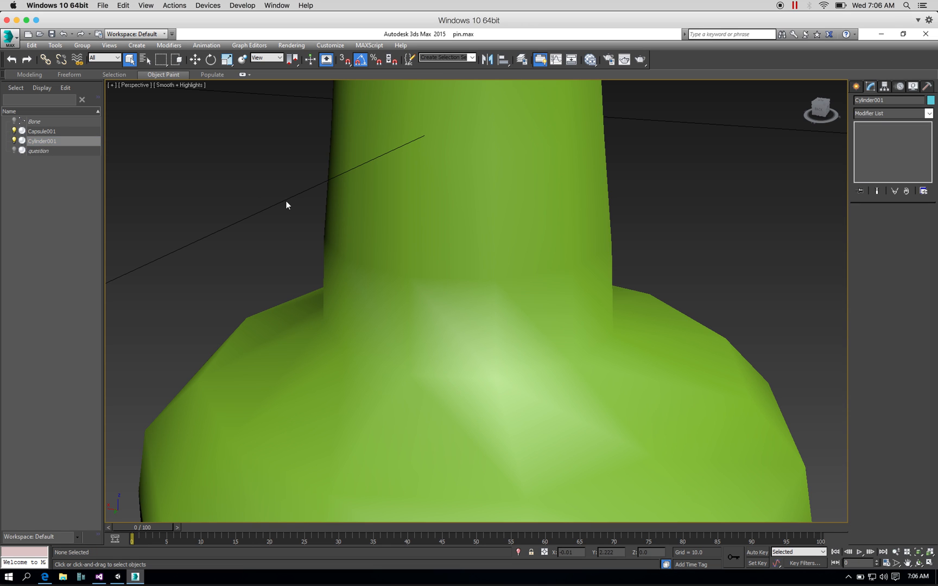
{"action": "left_click", "coordinate": [930, 551]}
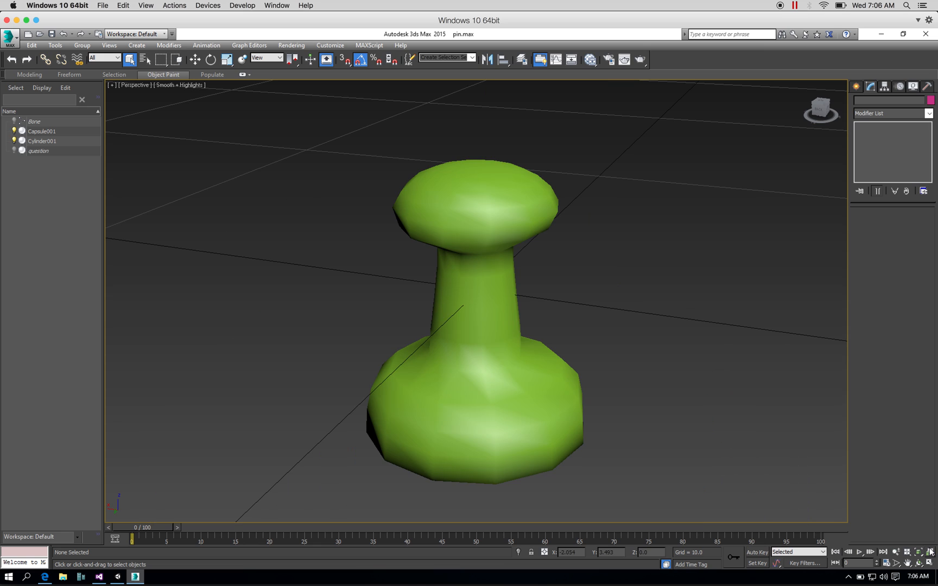
{"action": "left_click", "coordinate": [163, 86]}
{"action": "left_click", "coordinate": [179, 119]}
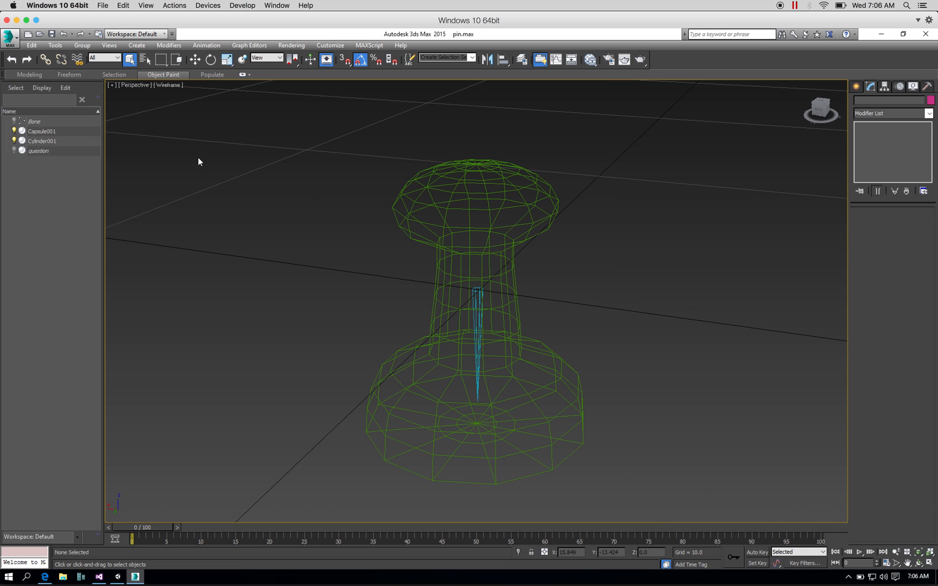
- Collapse the capsule handle's modifier stack into an editable mesh
{"action": "left_click", "coordinate": [37, 131]}
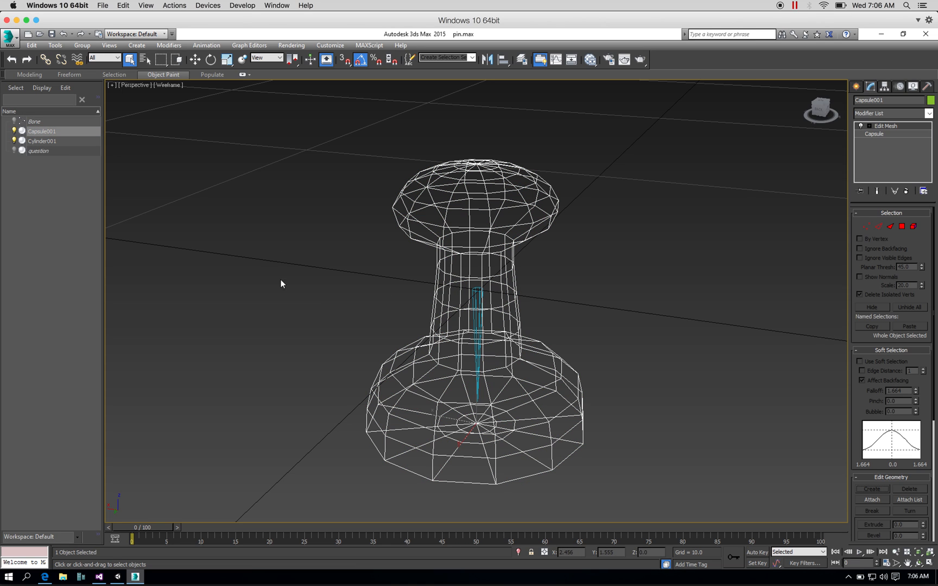
- Move the needle straight down along Z to about -5.46 so its tip sticks out below the handle's base
{"action": "left_click", "coordinate": [61, 140]}
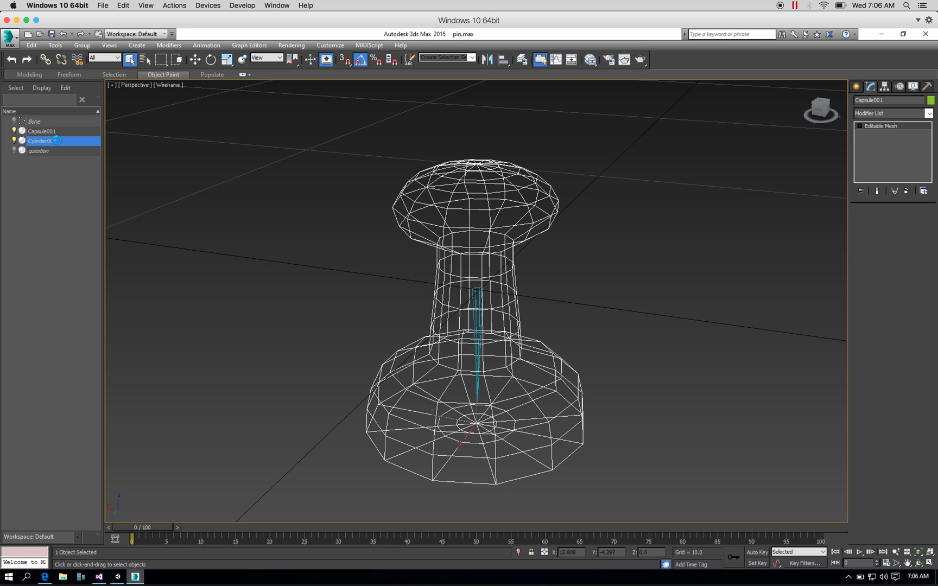
{"action": "left_click", "coordinate": [195, 59]}
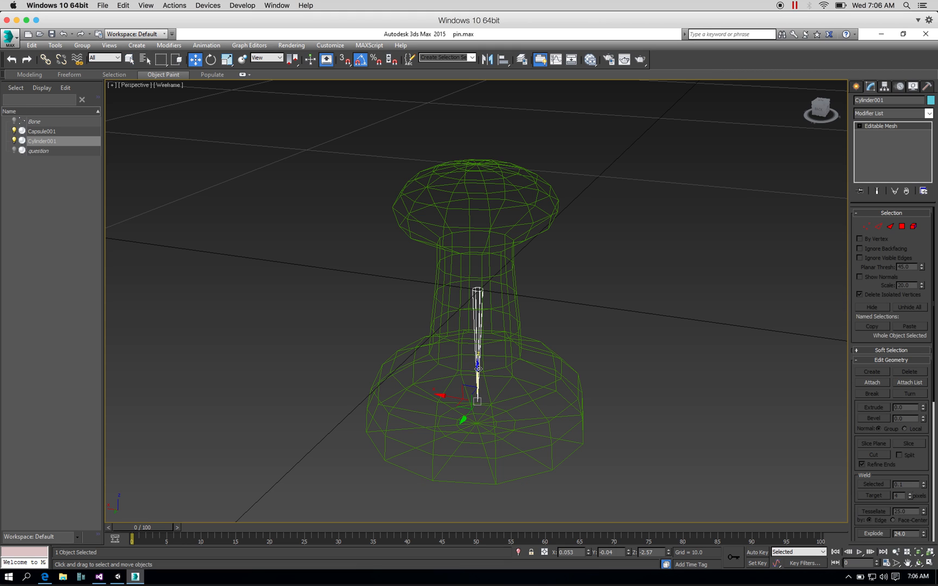
{"action": "left_click_drag", "start_coordinate": [476, 395], "coordinate": [474, 482]}
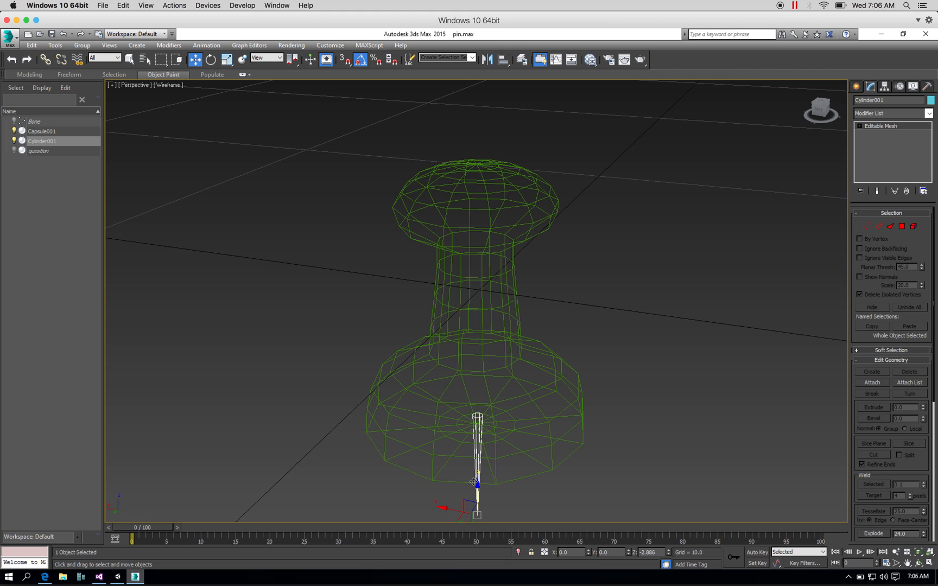
- In the front view, scale the needle uniformly to about 147 percent
{"action": "left_click", "coordinate": [930, 552]}
{"action": "left_click", "coordinate": [930, 564]}
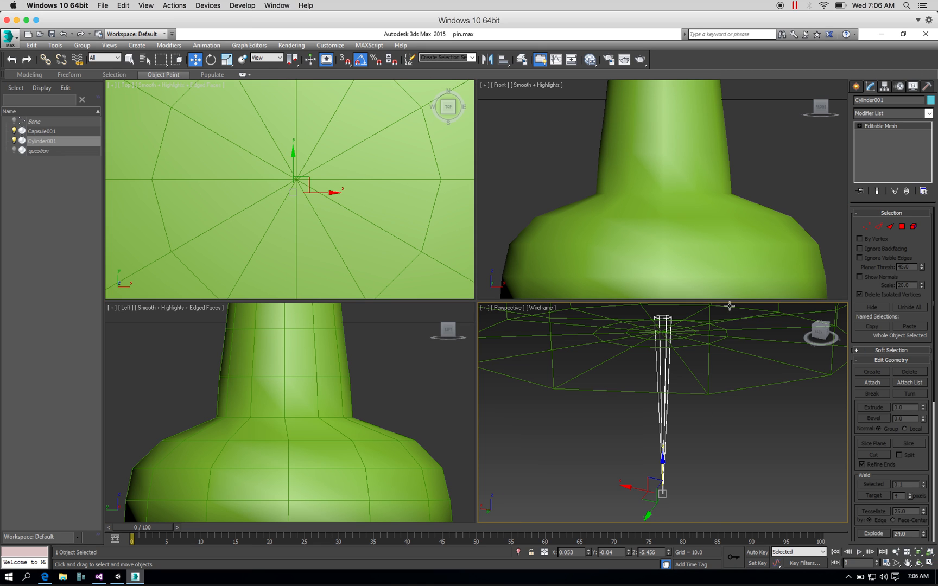
{"action": "left_click", "coordinate": [789, 147]}
{"action": "scroll", "coordinate": [790, 152], "scroll_direction": "down", "scroll_amount": 3}
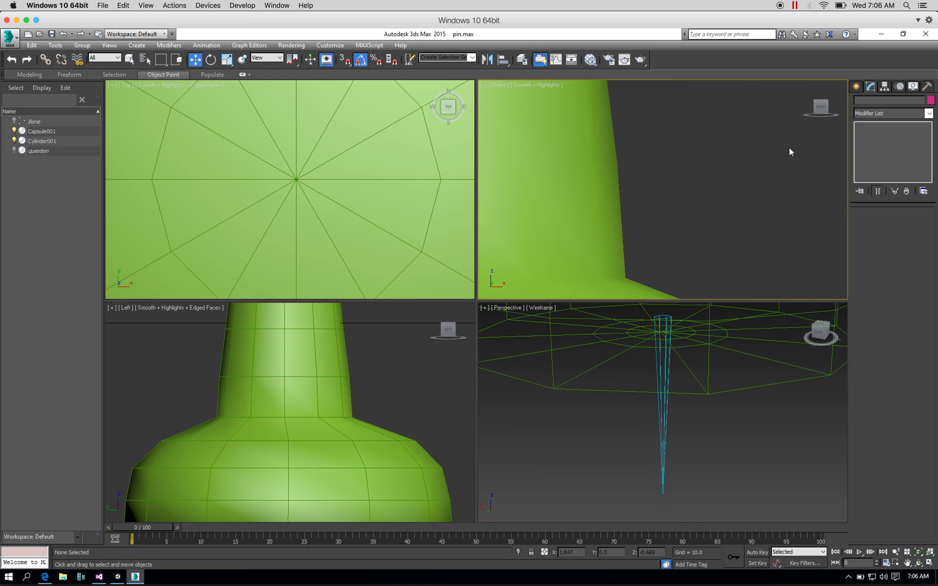
{"action": "left_click", "coordinate": [930, 553]}
{"action": "left_click", "coordinate": [930, 564]}
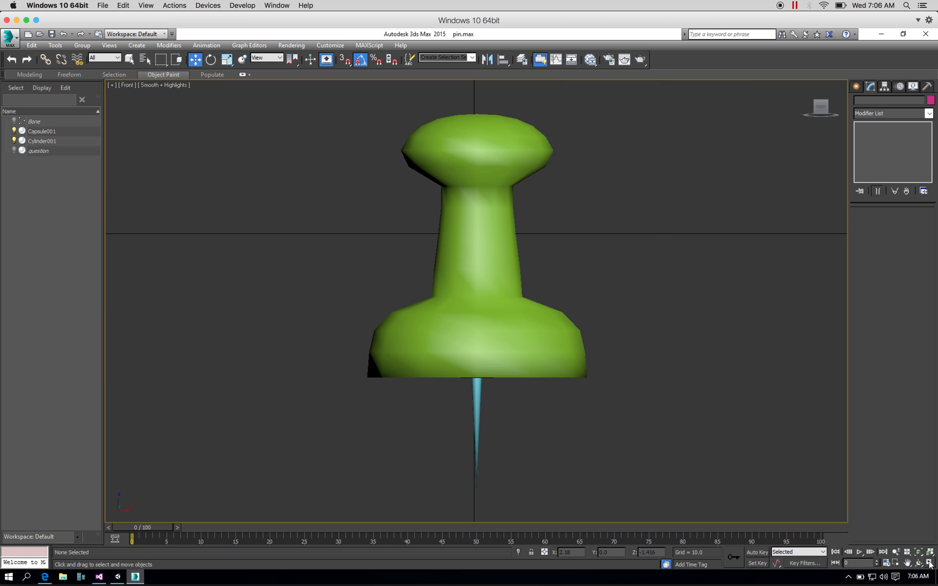
{"action": "left_click", "coordinate": [477, 402]}
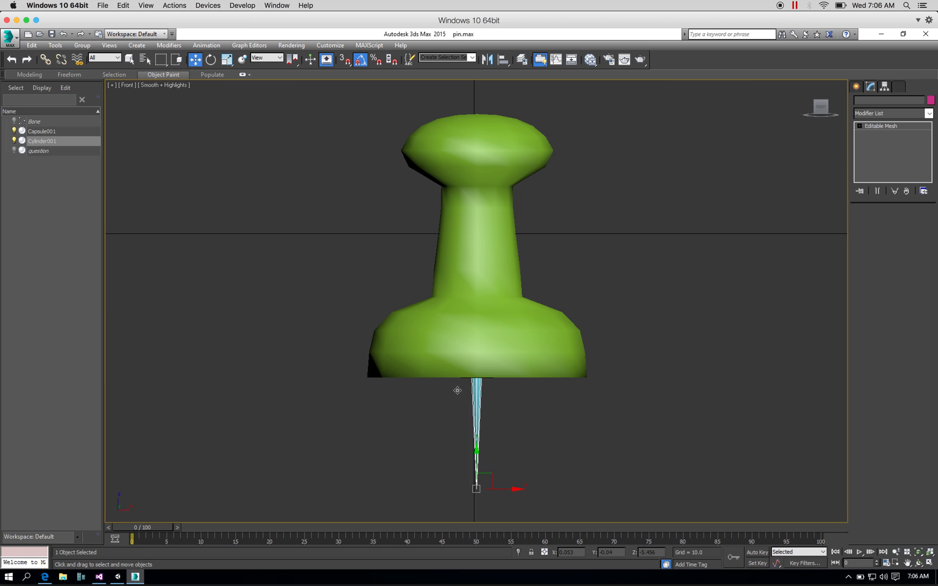
{"action": "left_click", "coordinate": [228, 60]}
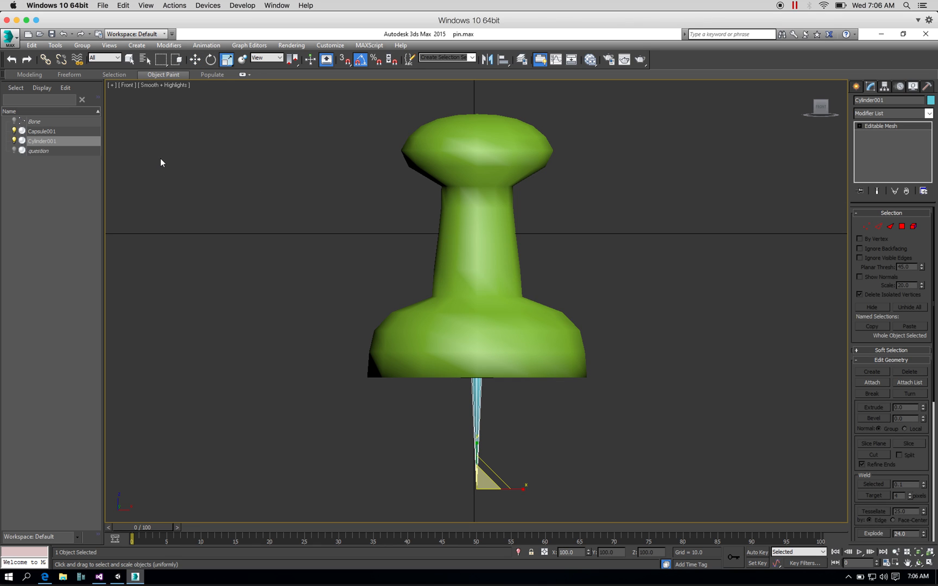
{"action": "left_click_drag", "start_coordinate": [484, 478], "coordinate": [490, 452]}
- With the front view in wireframe, move only the needle's pivot up to its wide upper end, at about Z -1.83
{"action": "left_click", "coordinate": [195, 59]}
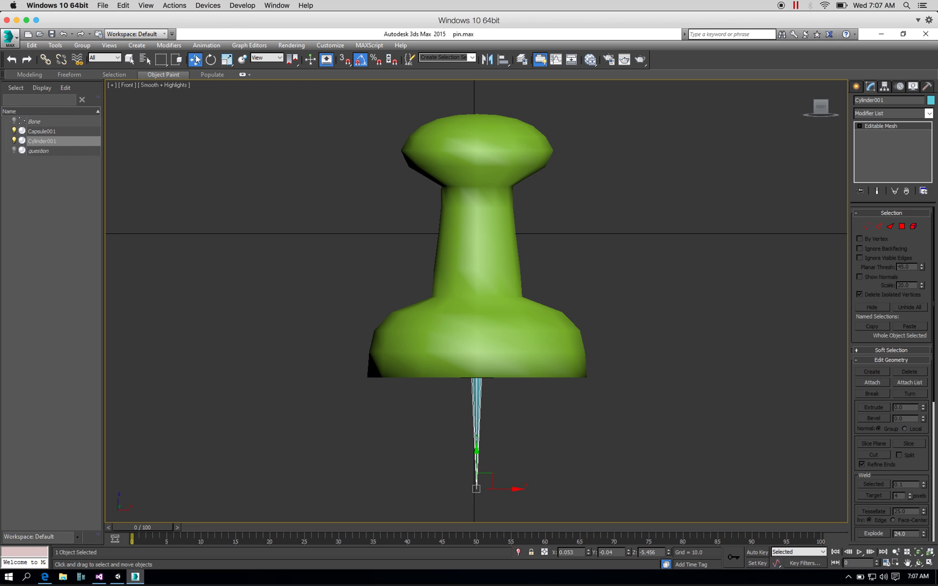
{"action": "left_click", "coordinate": [167, 85]}
{"action": "left_click", "coordinate": [187, 119]}
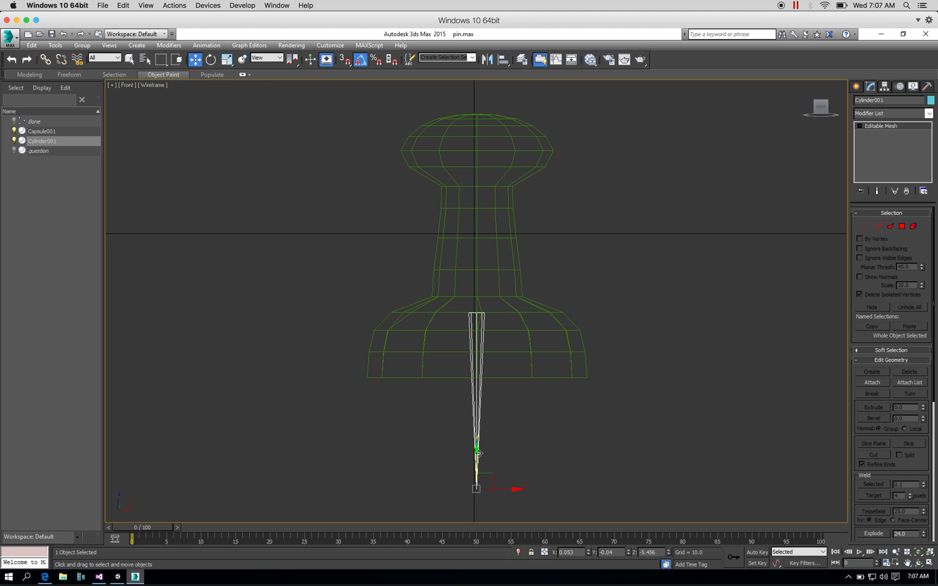
{"action": "left_click", "coordinate": [886, 86]}
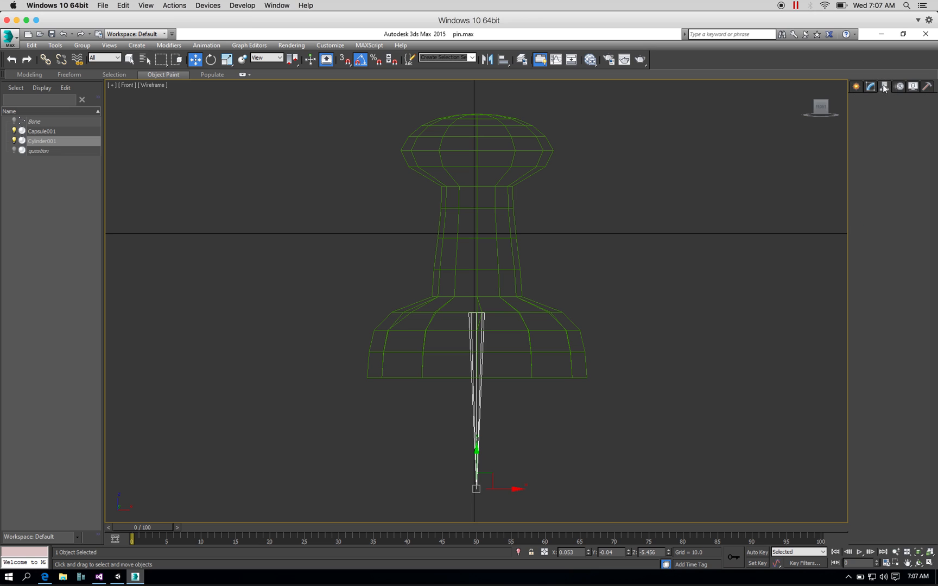
{"action": "left_click", "coordinate": [893, 148]}
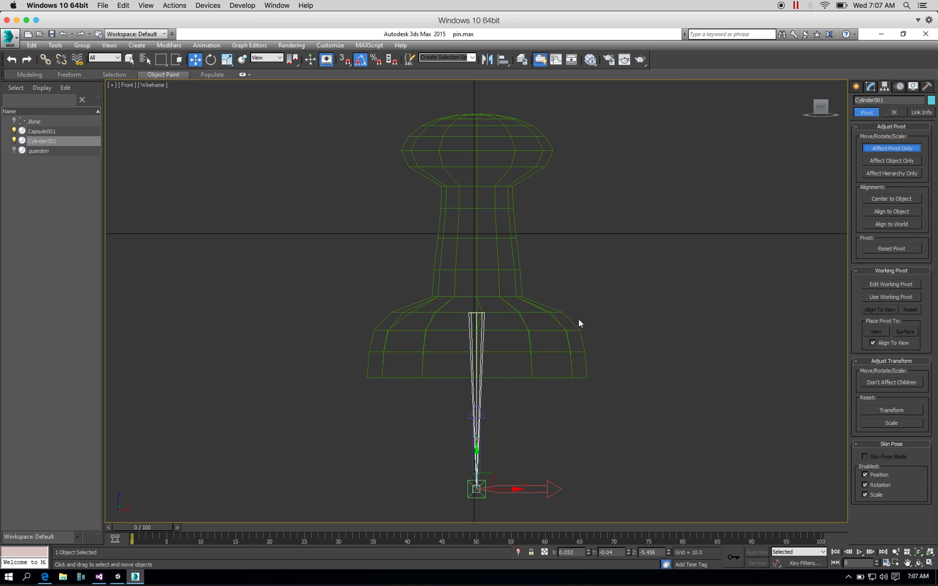
{"action": "left_click_drag", "start_coordinate": [476, 441], "coordinate": [470, 278]}
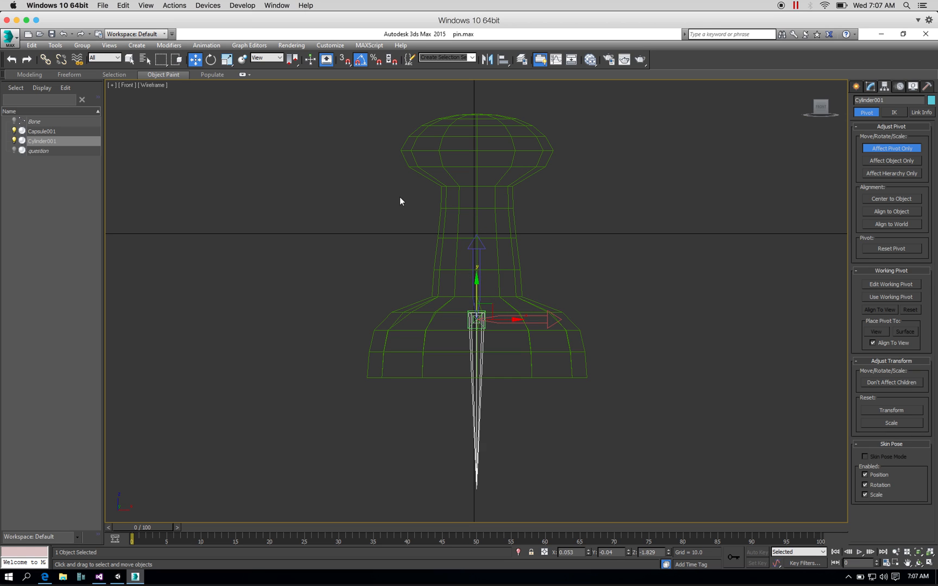
{"action": "left_click", "coordinate": [881, 151]}
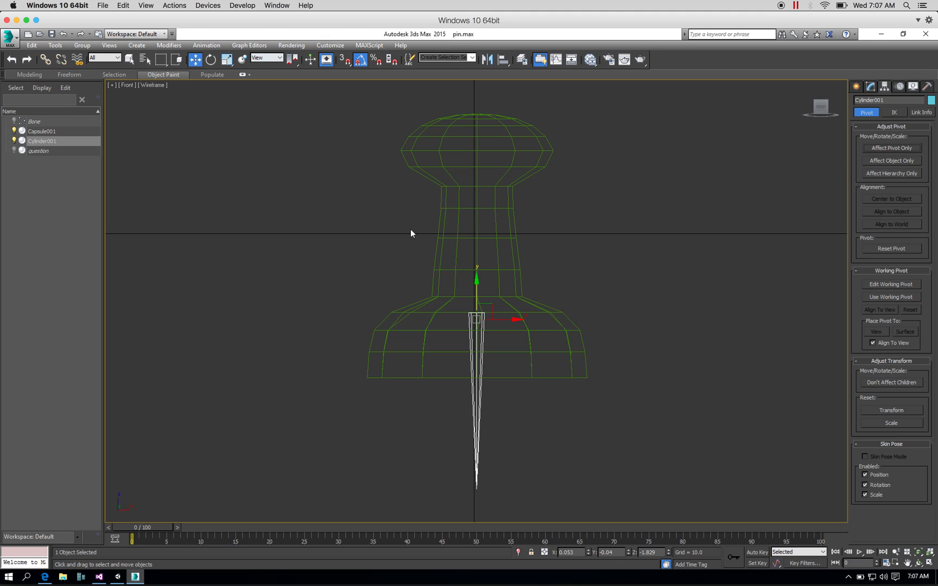
- Lower the needle to about Z -3.07 so its wide end meets the handle's underside, and restore Smooth + Highlights shading
{"action": "left_click_drag", "start_coordinate": [477, 281], "coordinate": [477, 338]}
{"action": "left_click", "coordinate": [155, 86]}
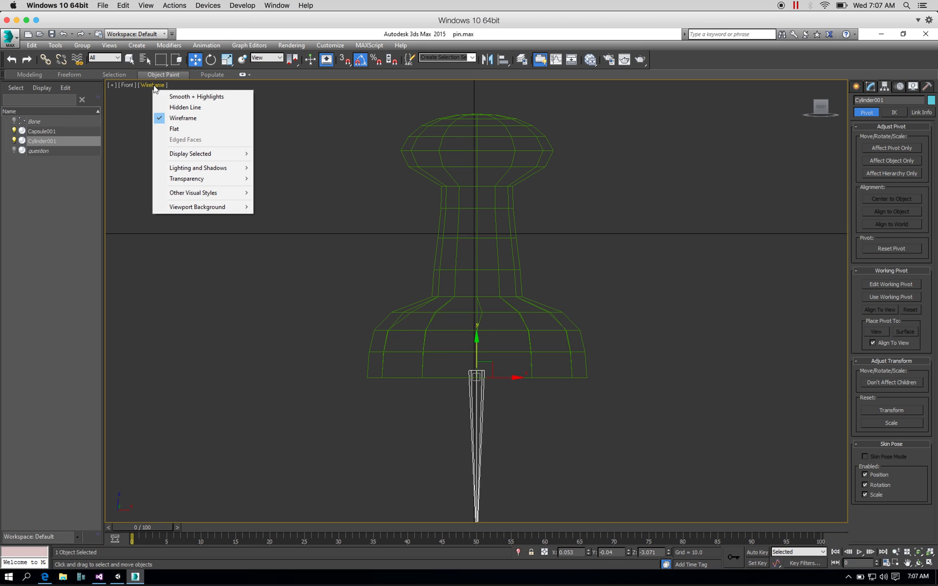
{"action": "left_click", "coordinate": [185, 96]}
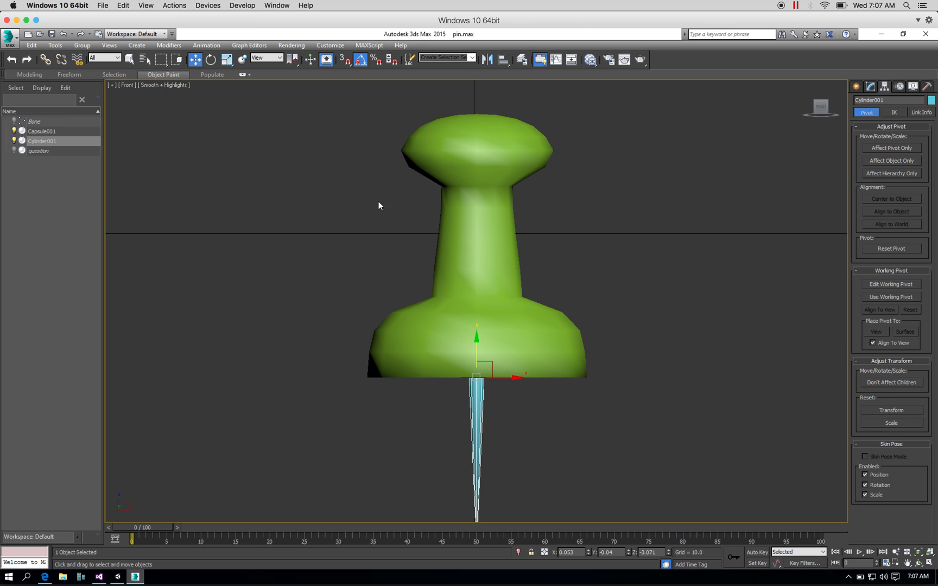
{"action": "left_click", "coordinate": [396, 258]}
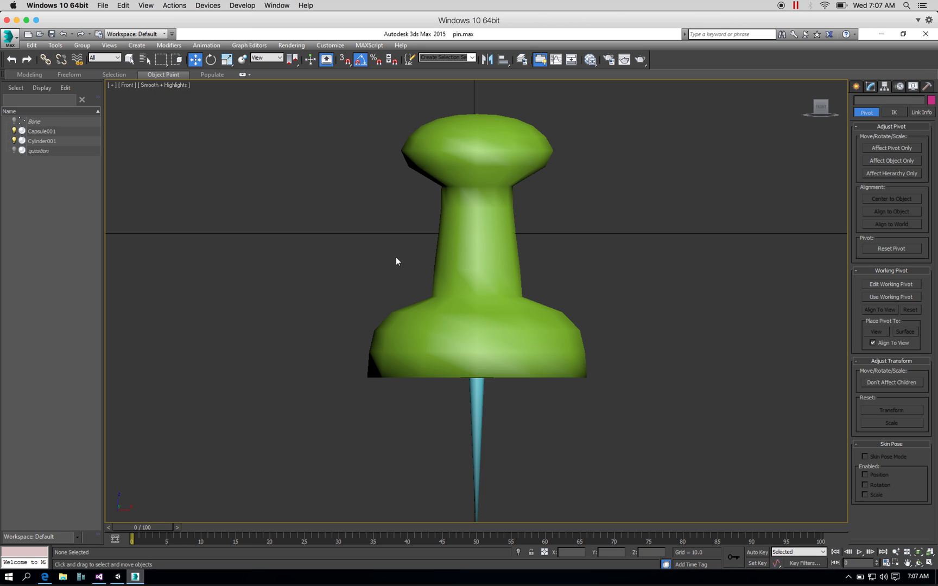
- Return to the full-size perspective view and shade it with Smooth + Highlights
{"action": "left_click", "coordinate": [929, 563]}
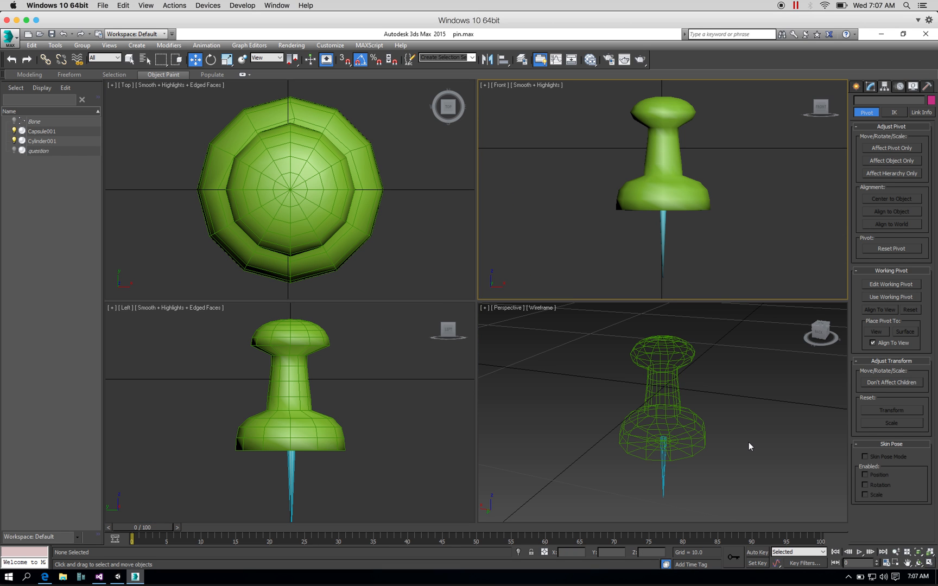
{"action": "left_click", "coordinate": [930, 564]}
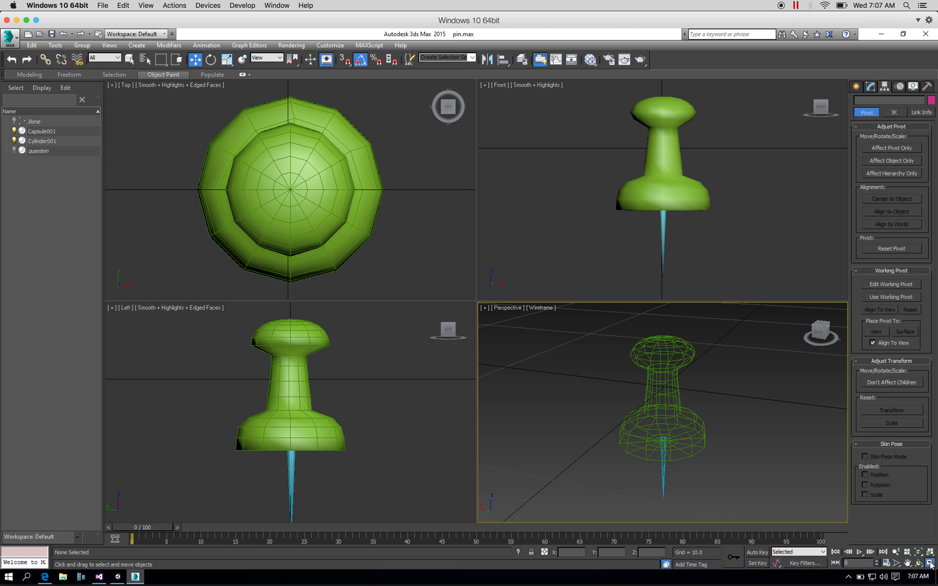
{"action": "left_click", "coordinate": [170, 85]}
{"action": "left_click", "coordinate": [184, 98]}
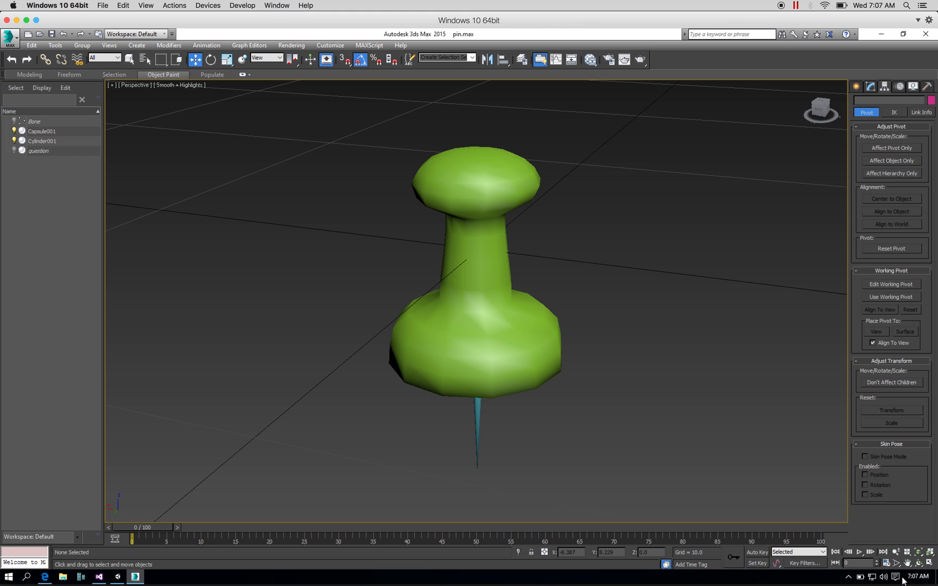
{"action": "left_click", "coordinate": [918, 563]}
{"action": "left_click_drag", "start_coordinate": [541, 345], "coordinate": [519, 329]}
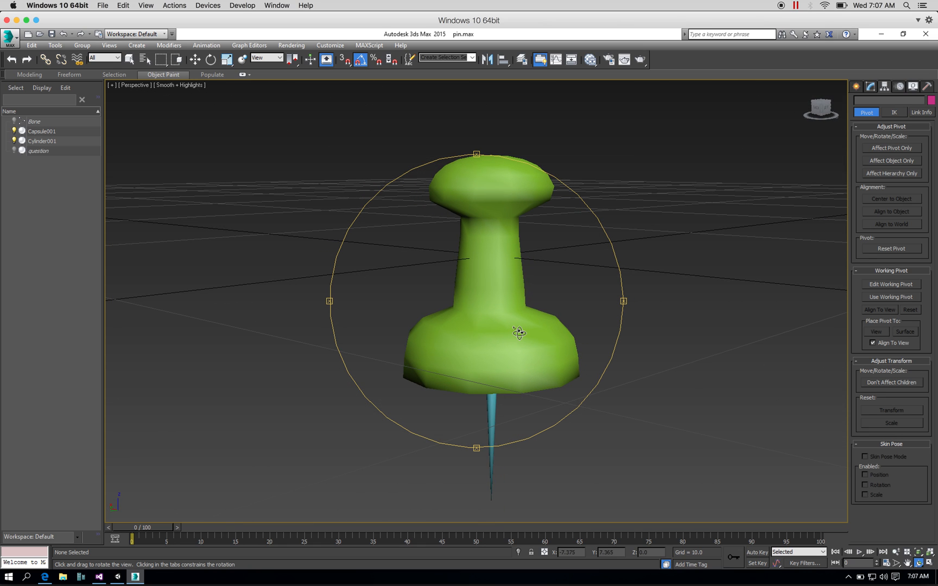
- Thicken the needle to about 284 percent in X and Y, and stretch it longer along Z
{"action": "left_click", "coordinate": [227, 59]}
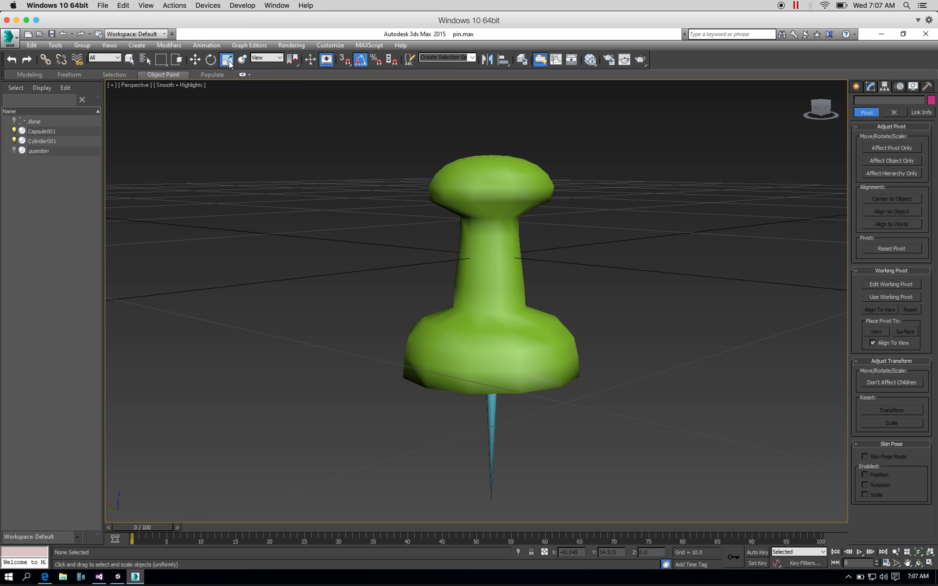
{"action": "left_click", "coordinate": [492, 416]}
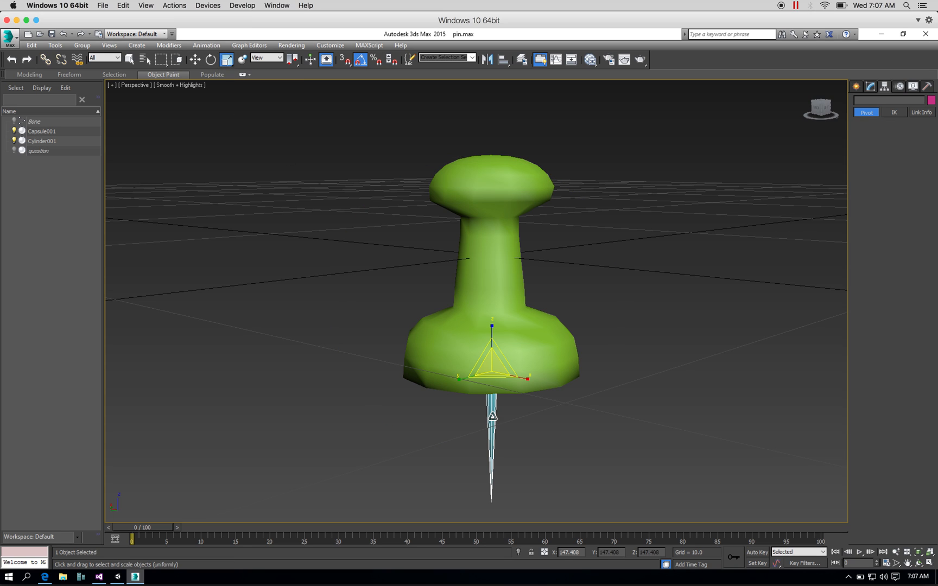
{"action": "left_click_drag", "start_coordinate": [493, 376], "coordinate": [493, 388]}
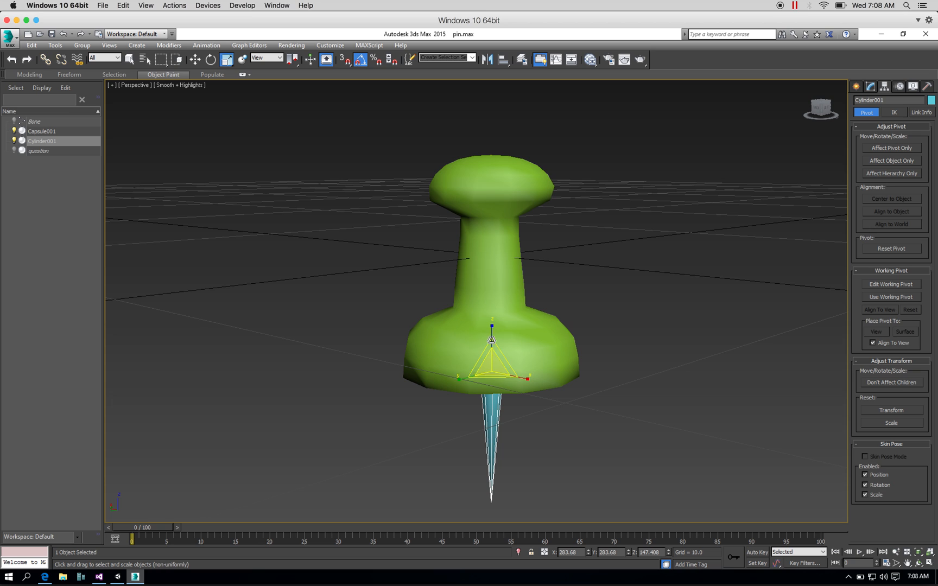
{"action": "left_click_drag", "start_coordinate": [492, 336], "coordinate": [492, 322]}
{"action": "left_click", "coordinate": [601, 405]}
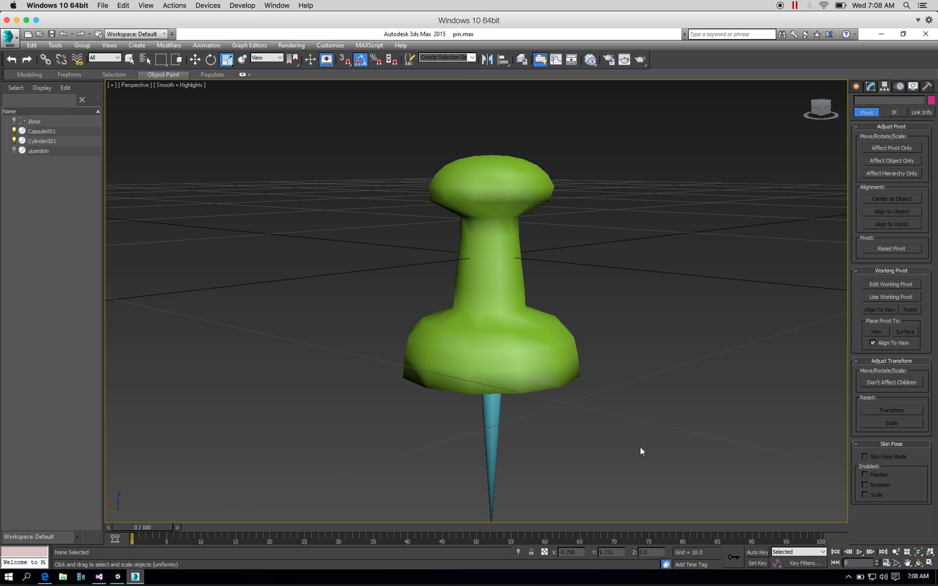
- Examine the push pin's proportions from several angles and check the handle and needle as separate objects
{"action": "left_click", "coordinate": [930, 552]}
{"action": "left_click", "coordinate": [919, 563]}
{"action": "left_click_drag", "start_coordinate": [562, 349], "coordinate": [509, 344]}
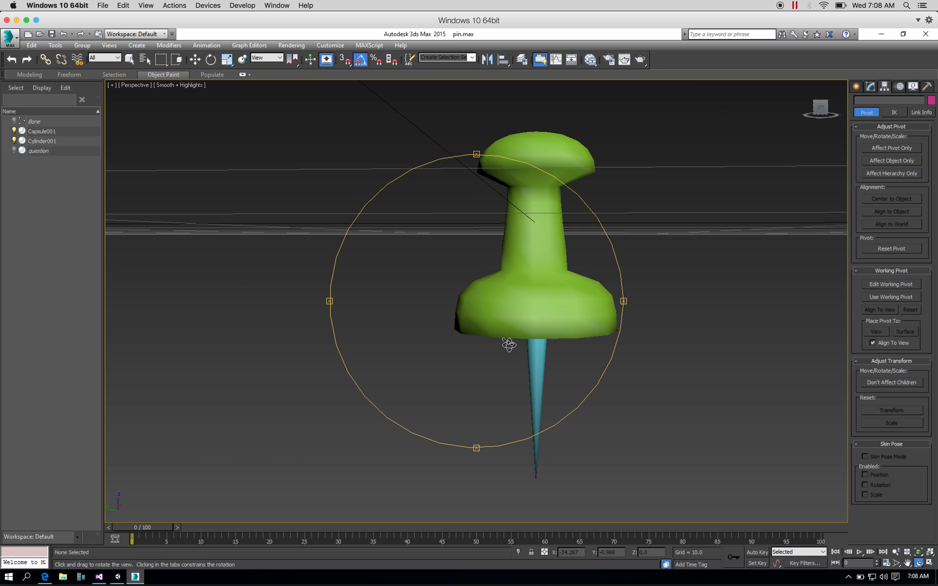
{"action": "left_click_drag", "start_coordinate": [540, 286], "coordinate": [563, 262]}
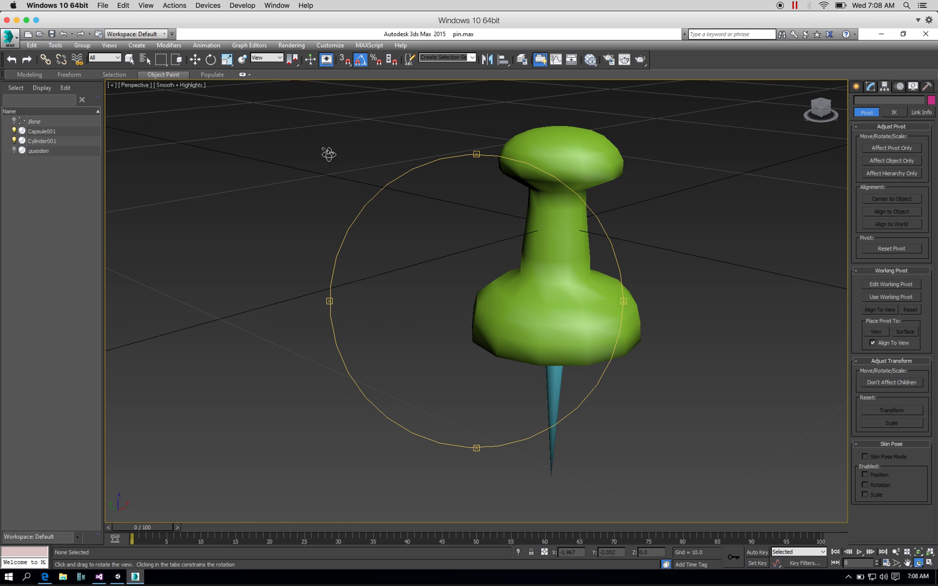
{"action": "left_click", "coordinate": [129, 59]}
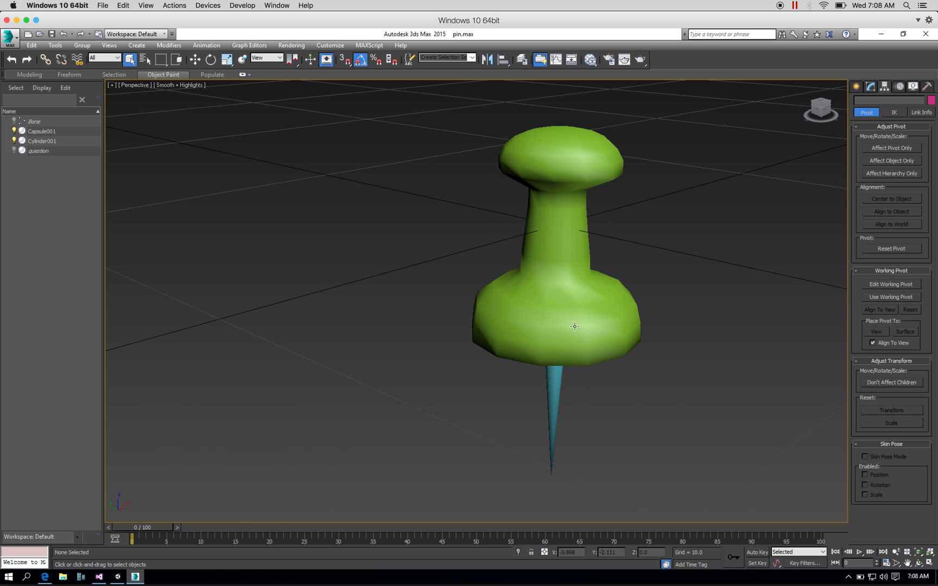
{"action": "left_click", "coordinate": [588, 350]}
{"action": "left_click", "coordinate": [564, 380]}
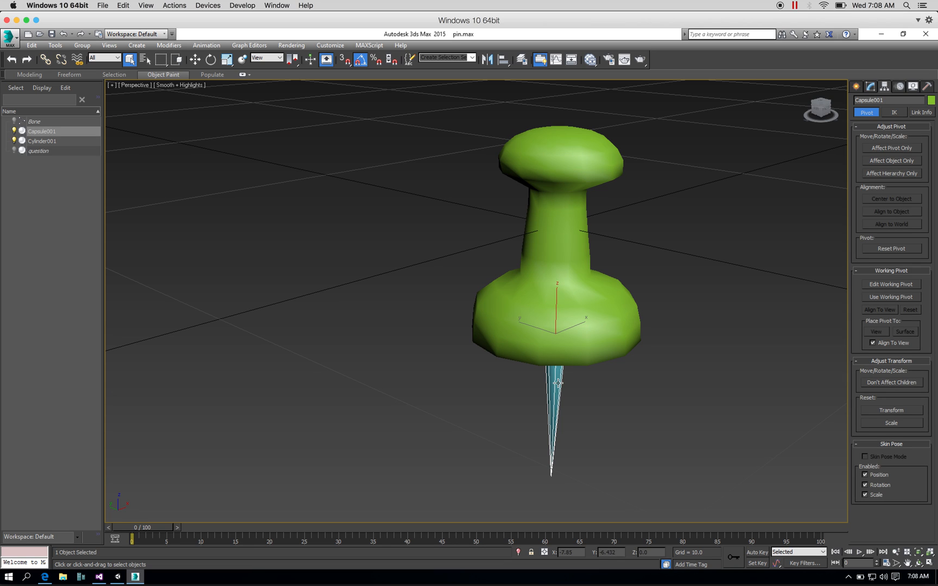
{"action": "left_click", "coordinate": [570, 322]}
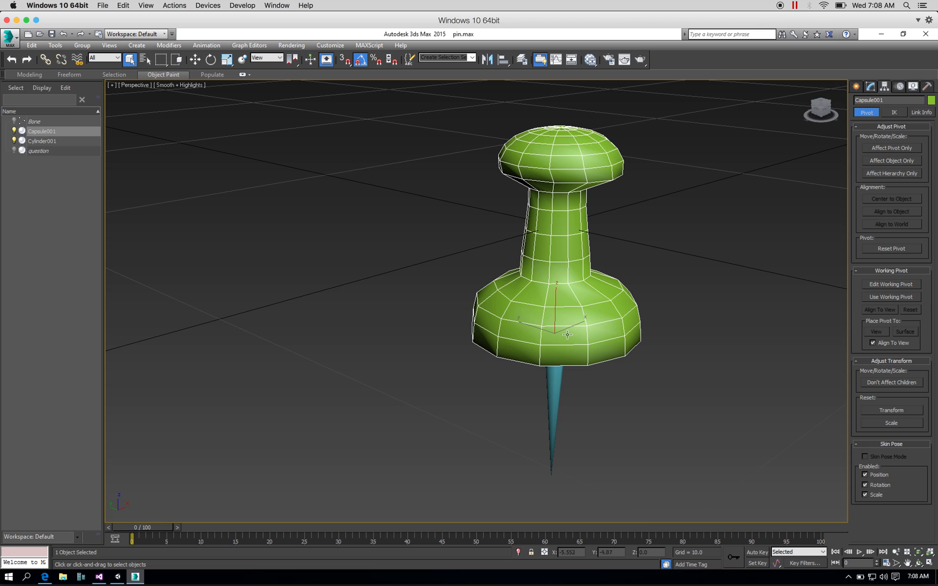
{"action": "left_click", "coordinate": [557, 379]}
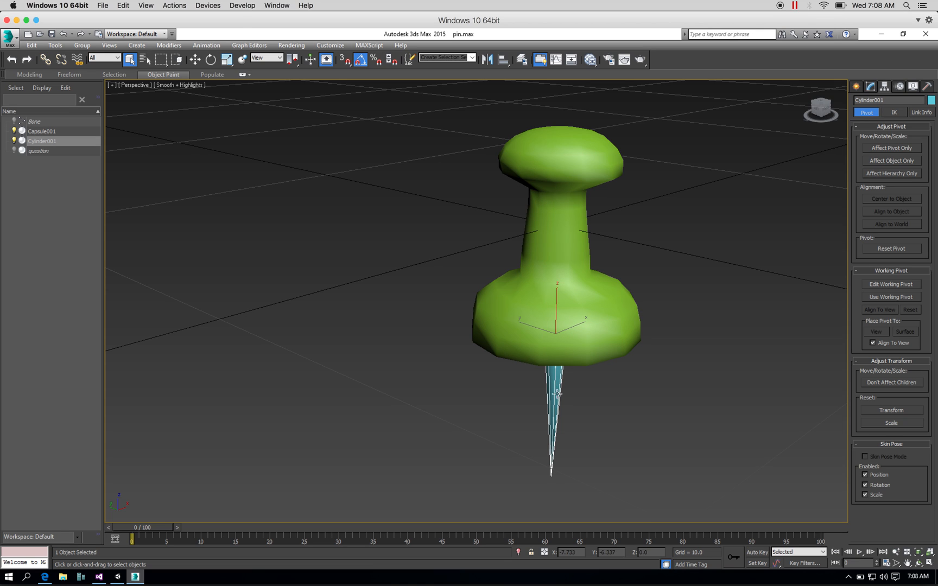
- Collapse the push pin handle's entire modifier stack into an editable mesh
{"action": "left_click", "coordinate": [571, 341]}
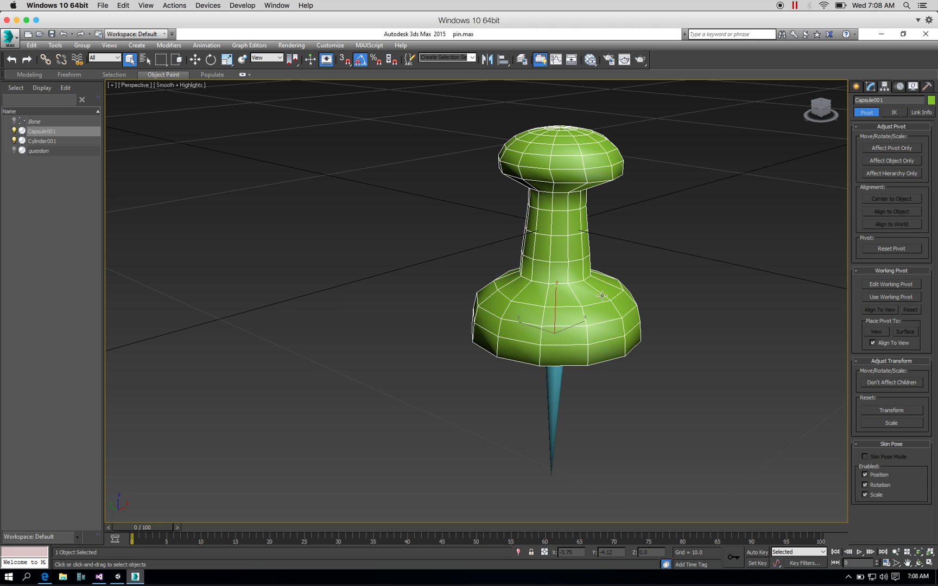
{"action": "left_click", "coordinate": [584, 378]}
{"action": "left_click", "coordinate": [584, 336]}
{"action": "left_click", "coordinate": [871, 87]}
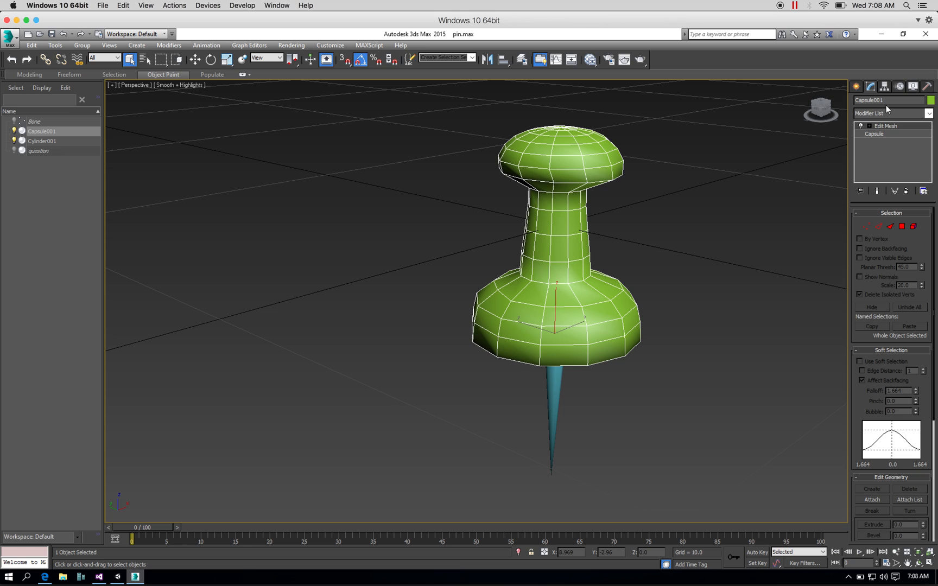
{"action": "right_click", "coordinate": [892, 123]}
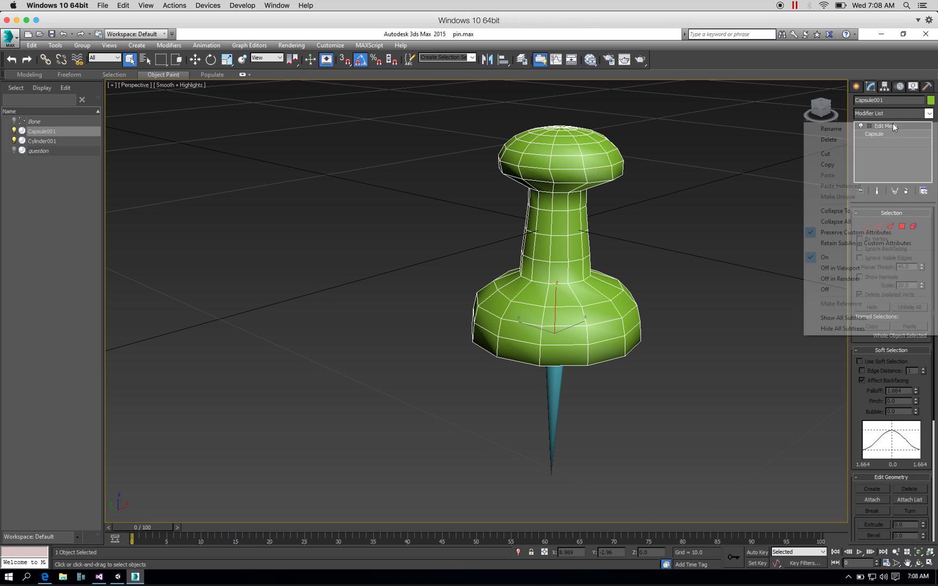
{"action": "left_click", "coordinate": [869, 222]}
{"action": "left_click", "coordinate": [508, 330]}
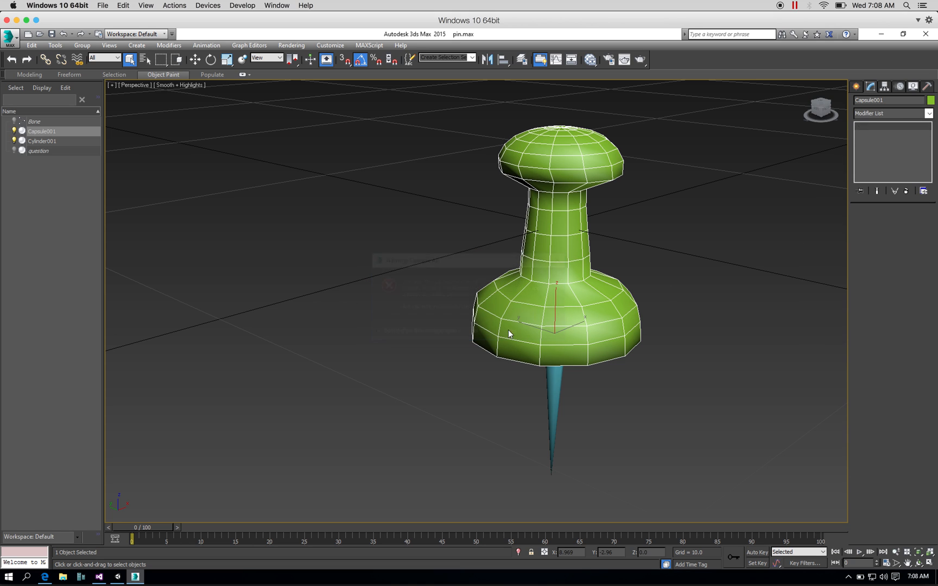
{"action": "left_click", "coordinate": [693, 393]}
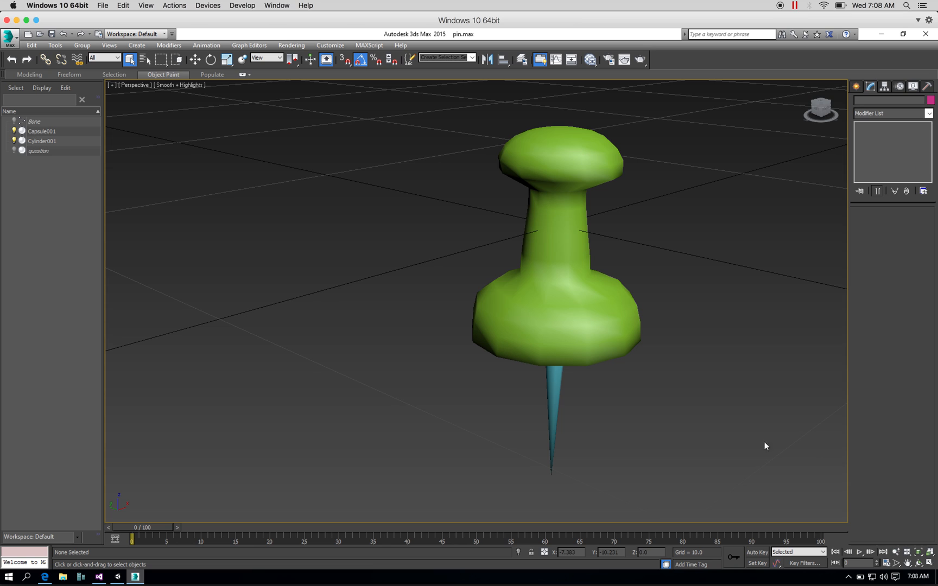
- Attach the needle to the handle's editable mesh so both form one object
{"action": "left_click", "coordinate": [607, 339]}
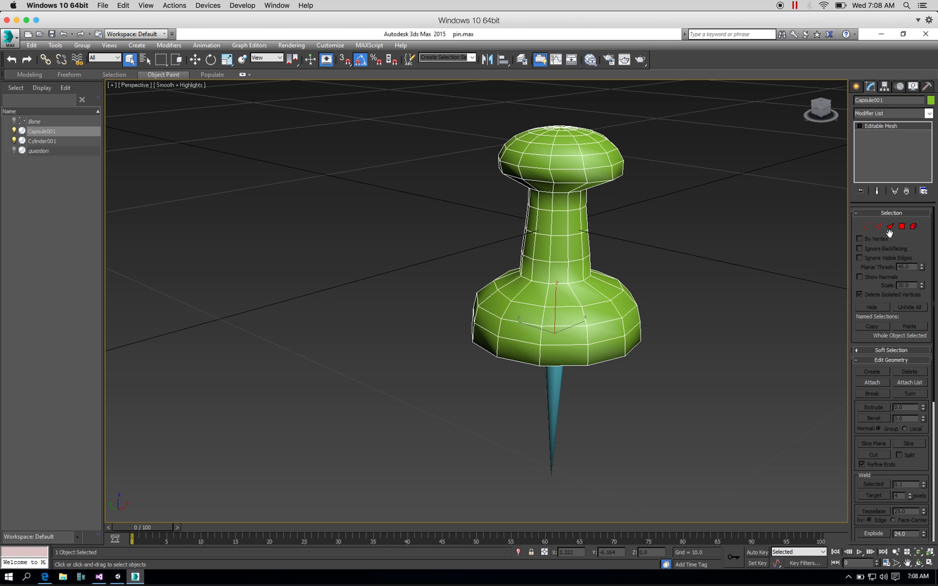
{"action": "left_click", "coordinate": [872, 383]}
{"action": "left_click", "coordinate": [546, 405]}
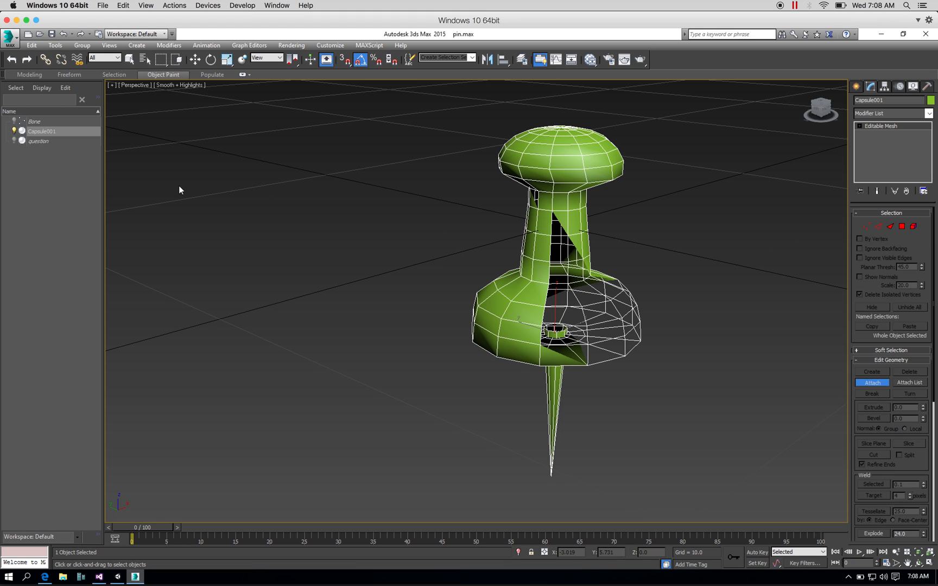
- Attach the hidden question object to the push pin mesh as well and rename the combined object as pin
{"action": "left_click", "coordinate": [68, 142]}
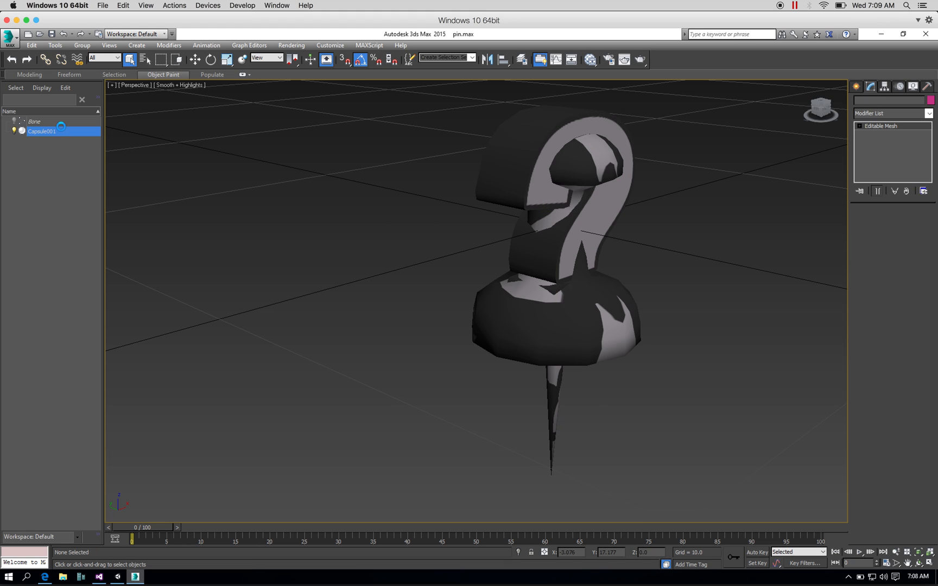
{"action": "right_click", "coordinate": [426, 95]}
{"action": "left_click", "coordinate": [885, 101]}
{"action": "type", "text": "pi"}
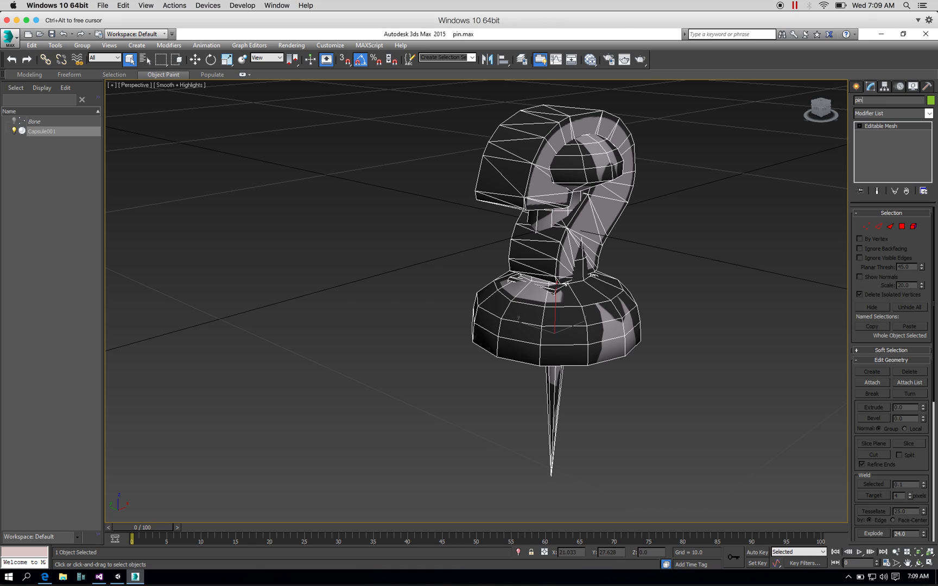
{"action": "type", "text": "n"}
{"action": "key", "text": "Return"}
{"action": "left_click", "coordinate": [731, 191]}
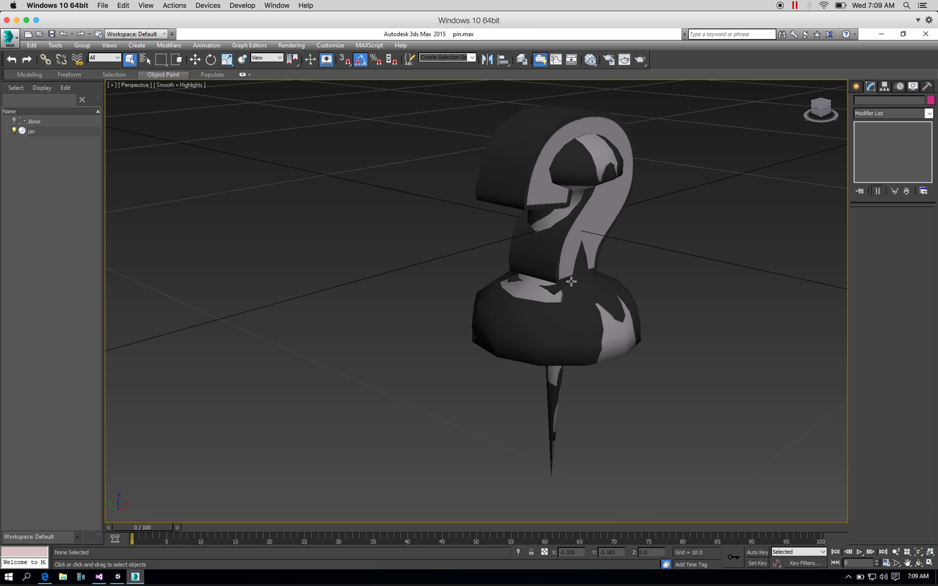
- Undo the renaming and the attachment of the question object
{"action": "key", "text": "ctrl+z"}
{"action": "key", "text": "ctrl+z"}
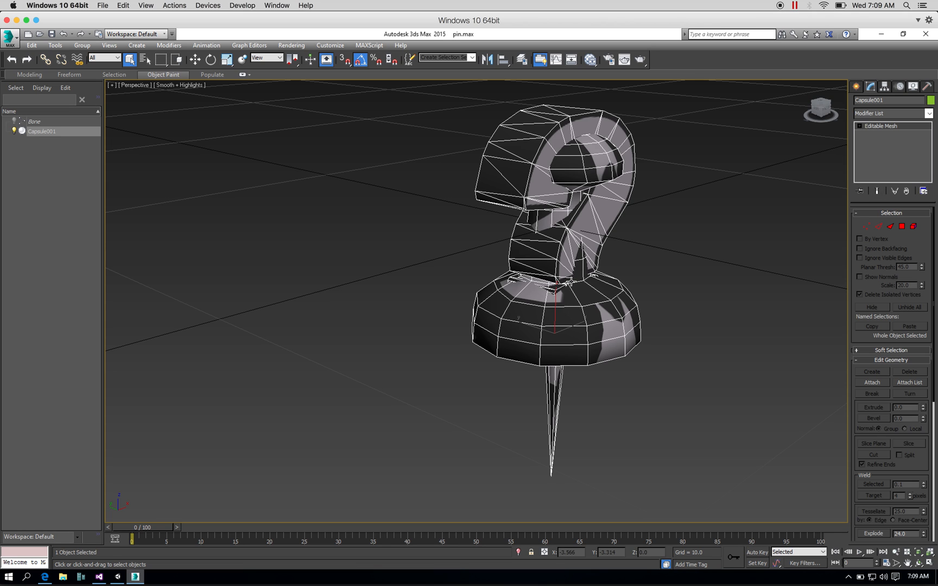
{"action": "key", "text": "ctrl+z"}
{"action": "key", "text": "ctrl+z"}
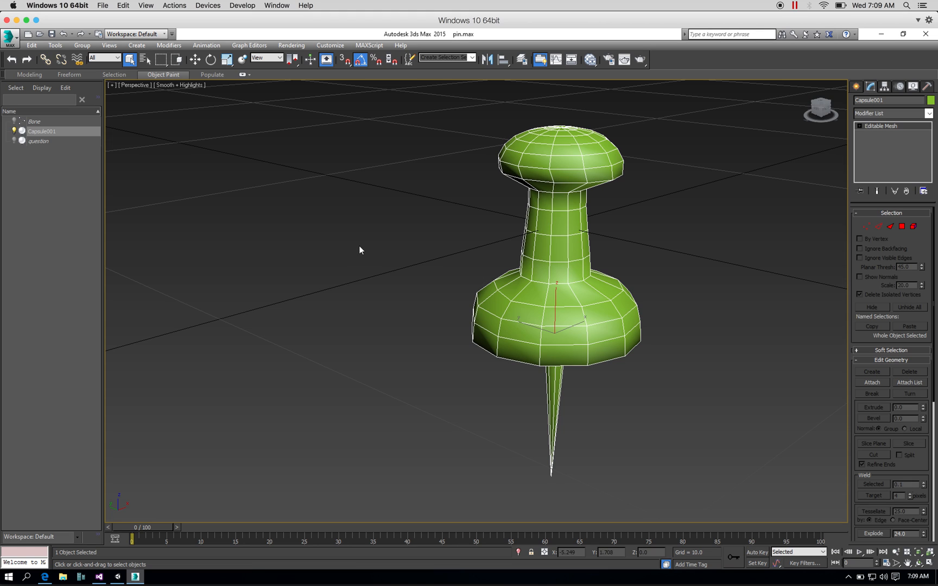
- Rename the combined handle-and-needle mesh as pin
{"action": "left_click", "coordinate": [448, 298]}
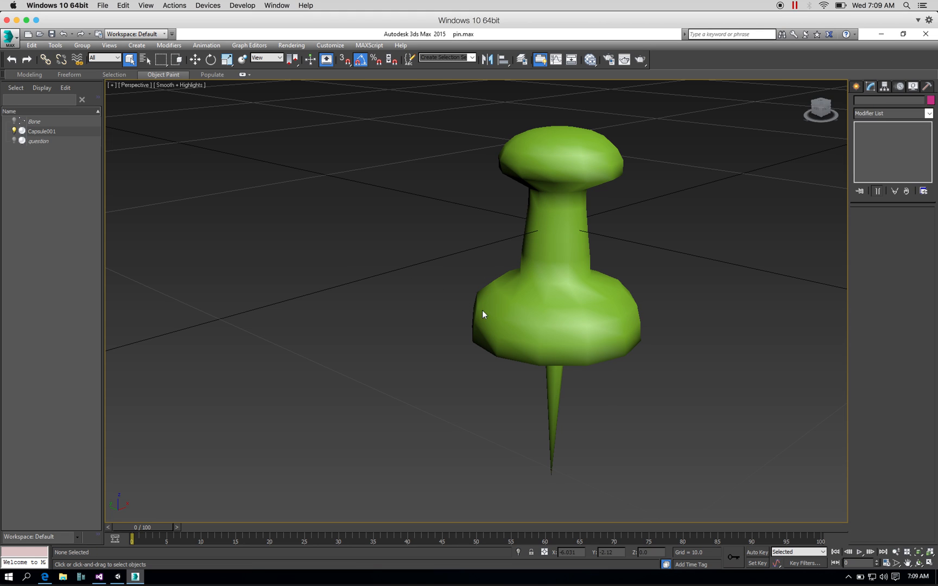
{"action": "left_click", "coordinate": [516, 327]}
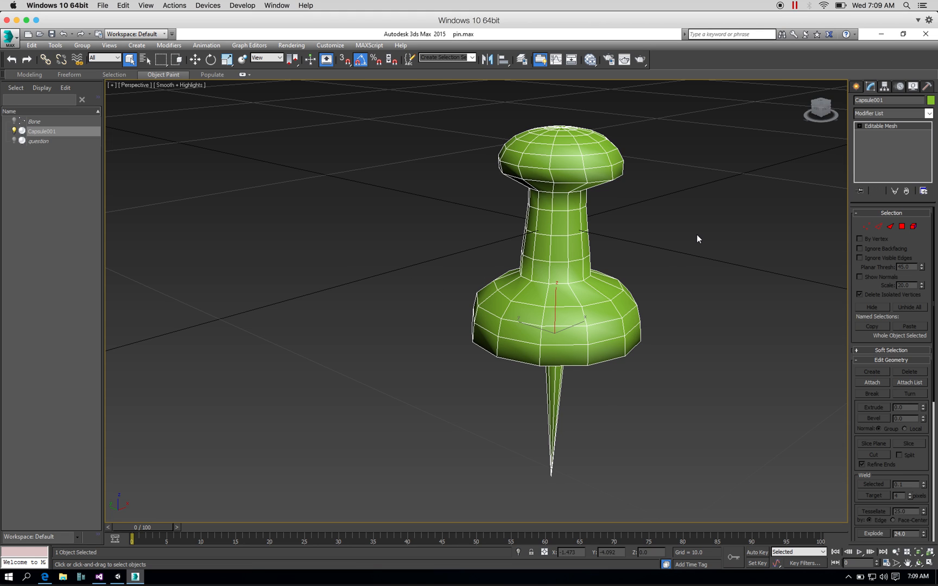
{"action": "left_click", "coordinate": [892, 100]}
{"action": "type", "text": "pin"}
{"action": "left_click", "coordinate": [702, 221]}
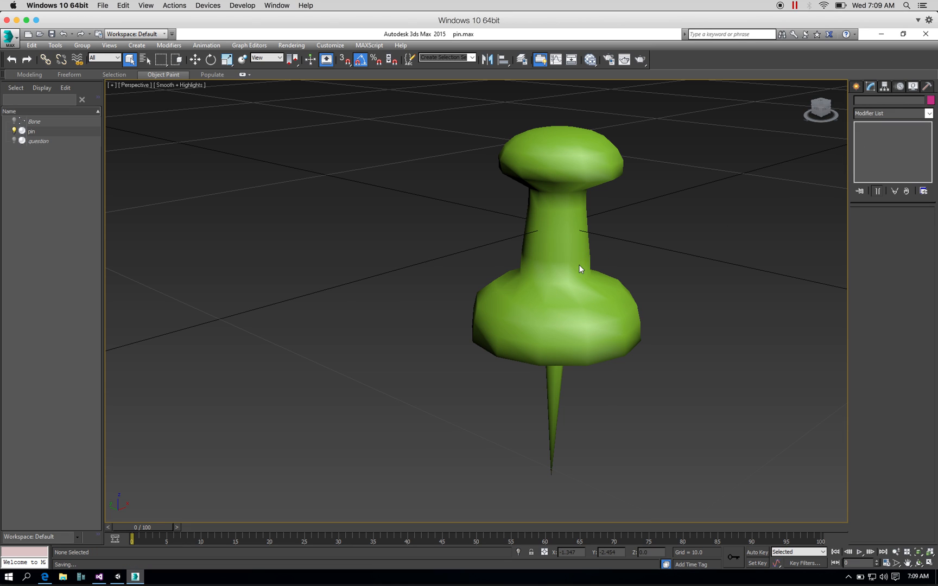
- Select the pin and open the Slate Material Editor, arranging it to show the question material with its bitmap map
{"action": "left_click", "coordinate": [574, 279]}
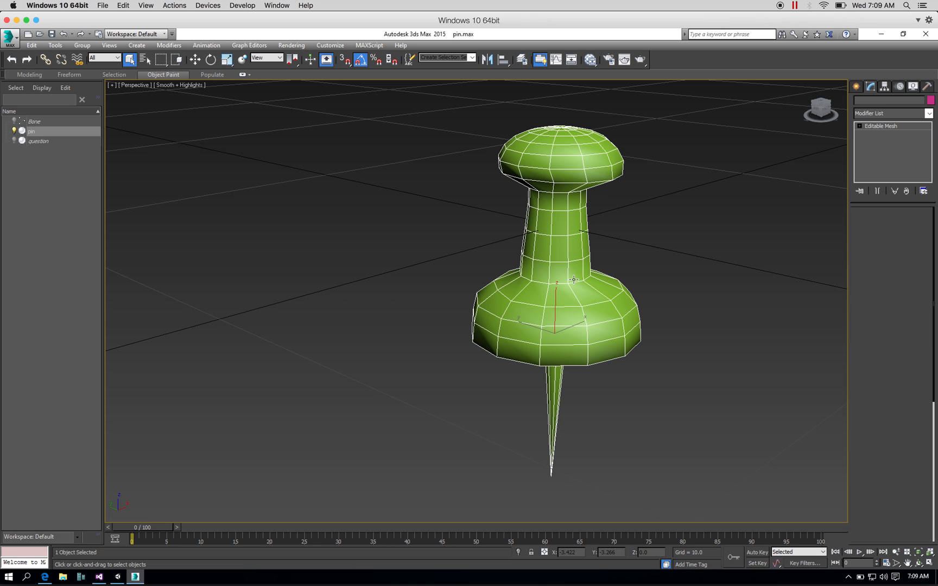
{"action": "left_click", "coordinate": [591, 60]}
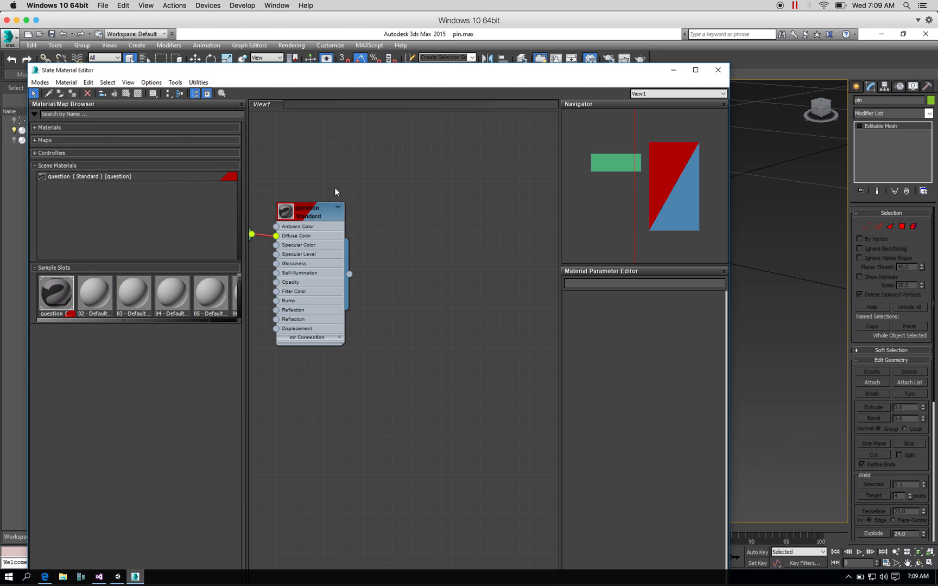
{"action": "left_click_drag", "start_coordinate": [404, 75], "coordinate": [449, 75]}
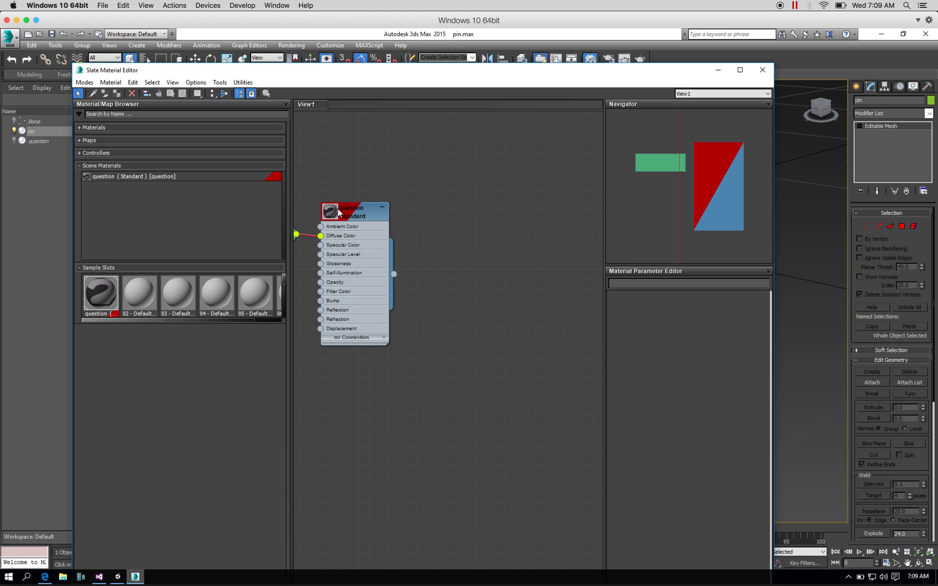
{"action": "left_click_drag", "start_coordinate": [189, 71], "coordinate": [182, 49]}
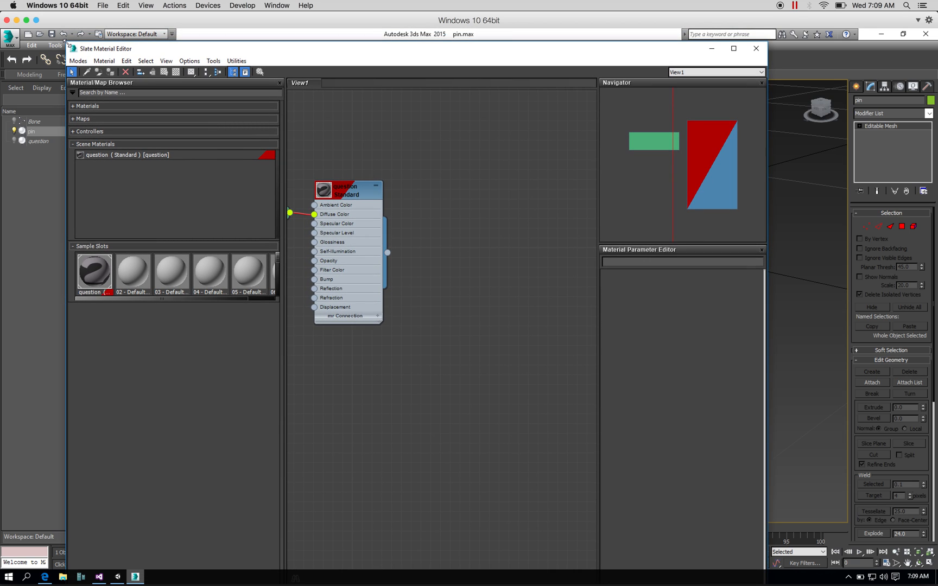
{"action": "left_click_drag", "start_coordinate": [64, 42], "coordinate": [100, 72]}
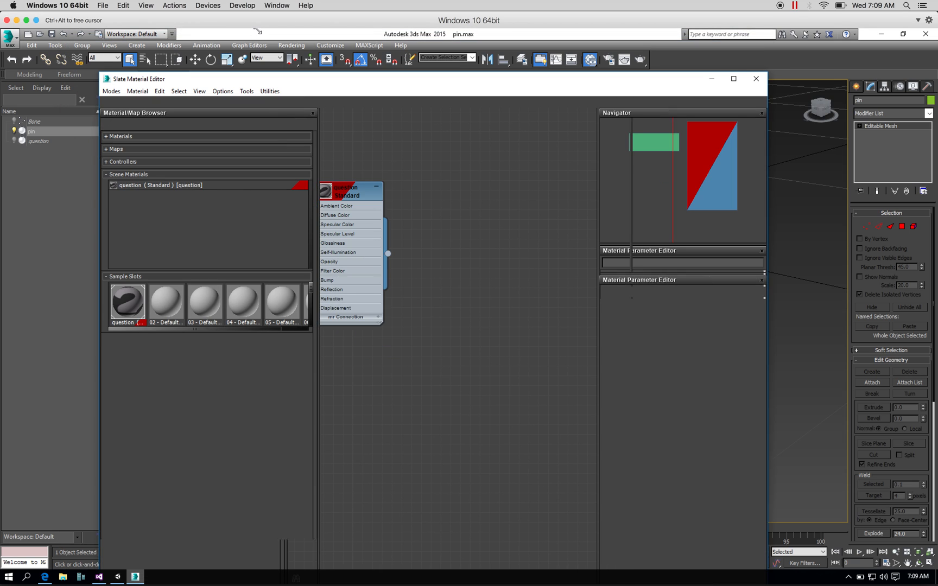
{"action": "left_click_drag", "start_coordinate": [305, 78], "coordinate": [282, 51]}
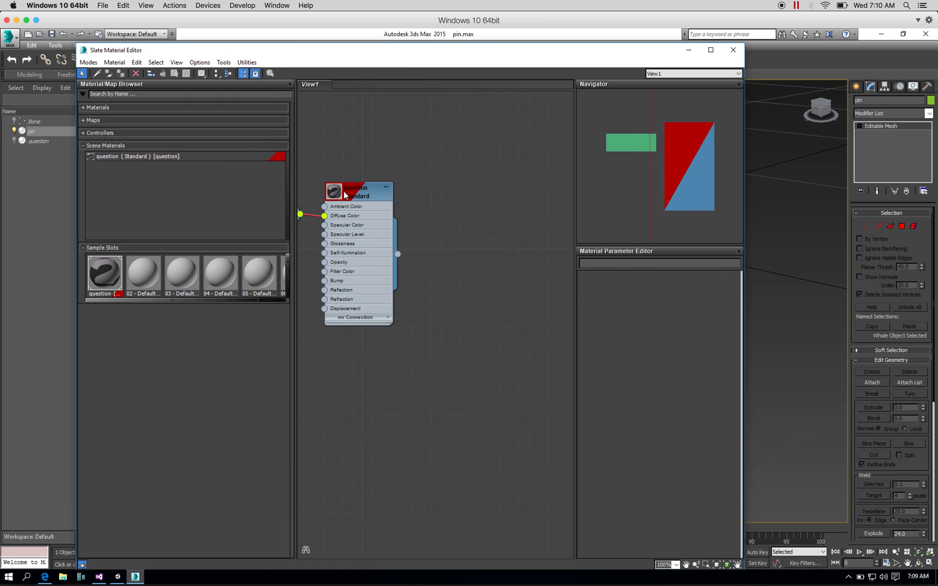
{"action": "left_click_drag", "start_coordinate": [666, 151], "coordinate": [613, 152]}
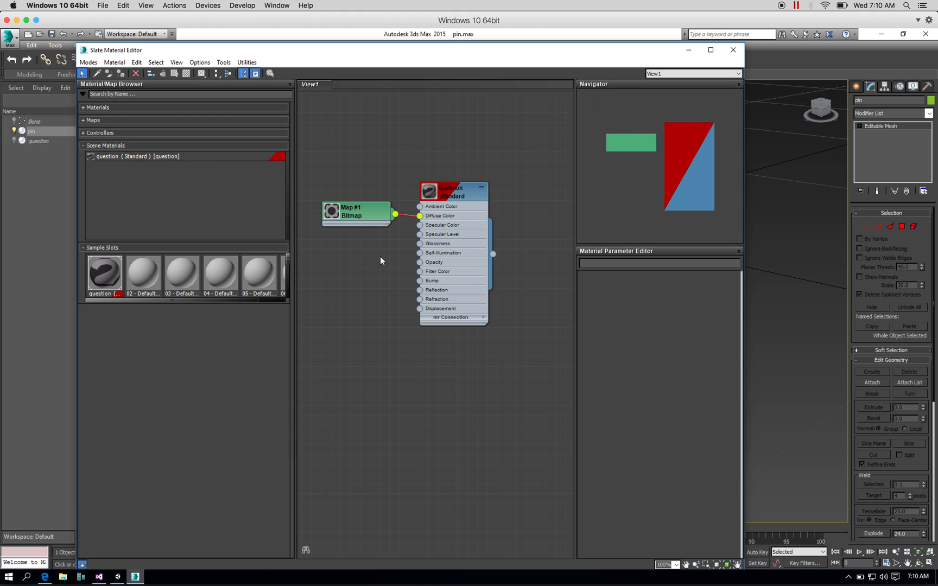
{"action": "right_click", "coordinate": [386, 399]}
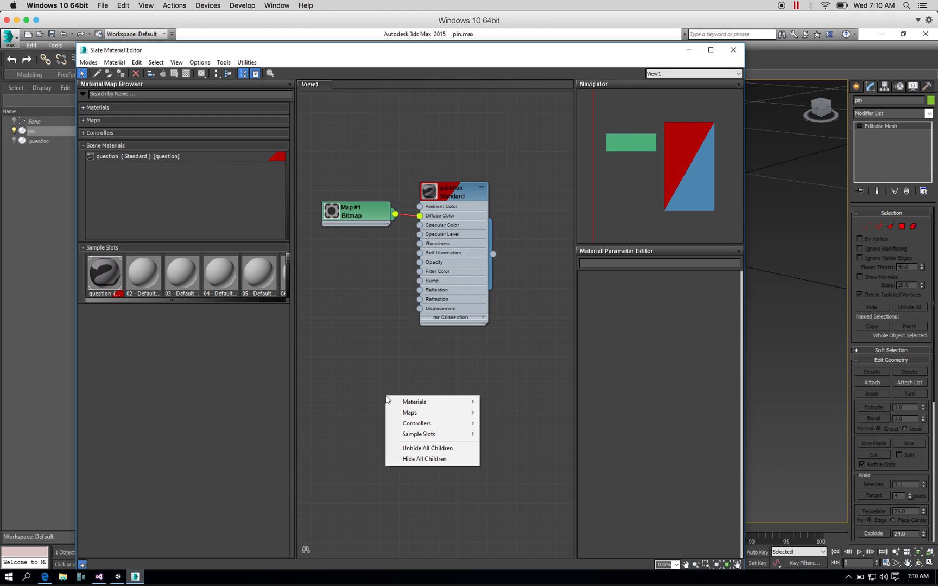
{"action": "mouse_move", "coordinate": [402, 403]}
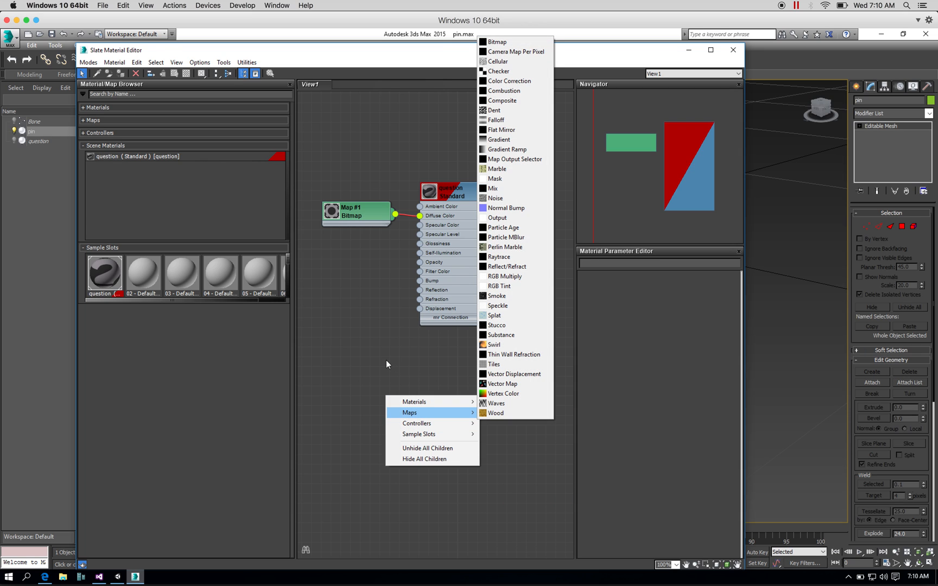
{"action": "left_click", "coordinate": [418, 381]}
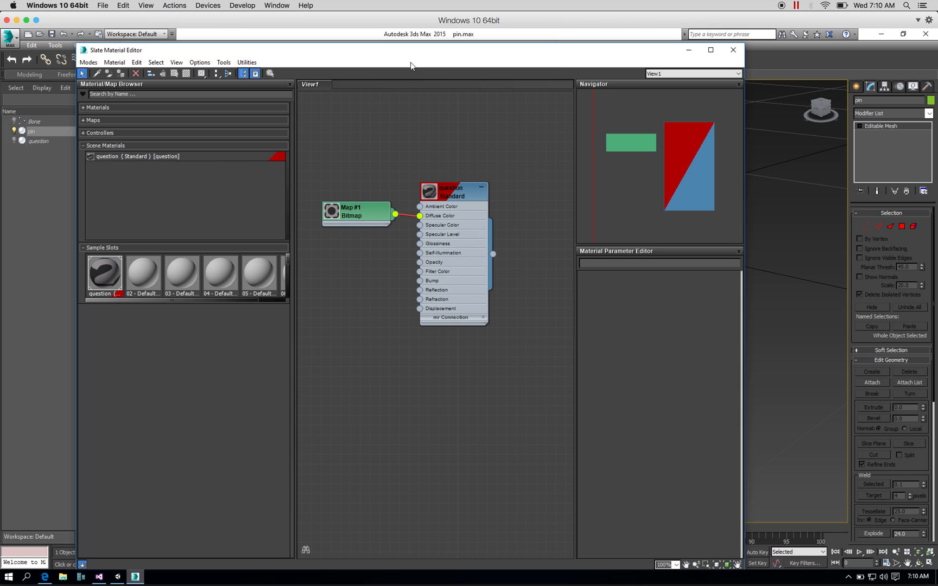
- Open the question material's parameters and rename the material as silver
{"action": "left_click_drag", "start_coordinate": [411, 55], "coordinate": [351, 51]}
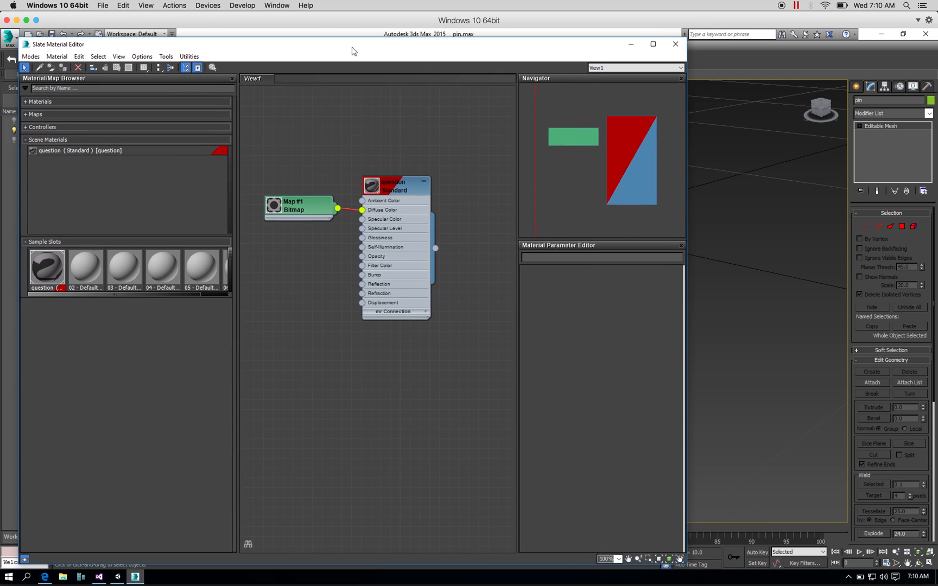
{"action": "left_click", "coordinate": [385, 189]}
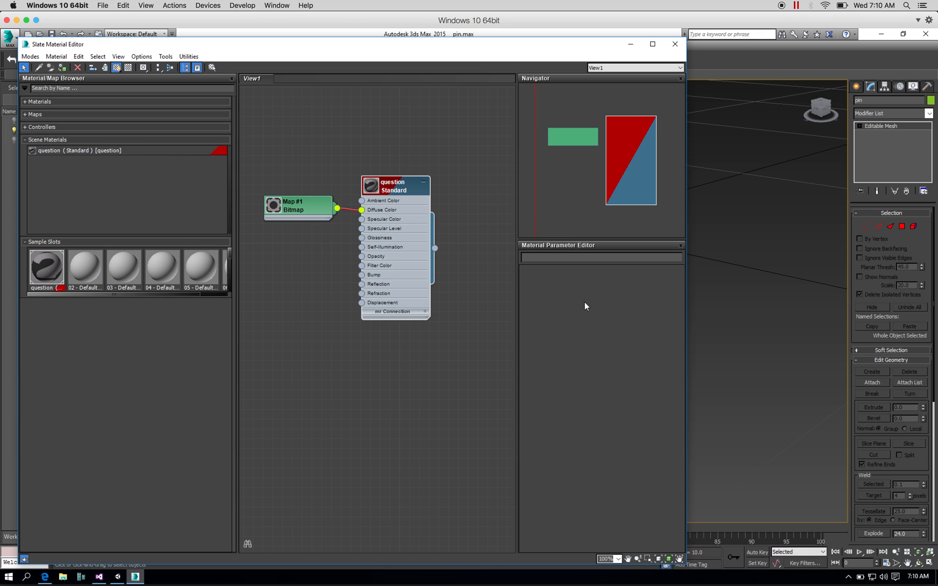
{"action": "double_click", "coordinate": [388, 188]}
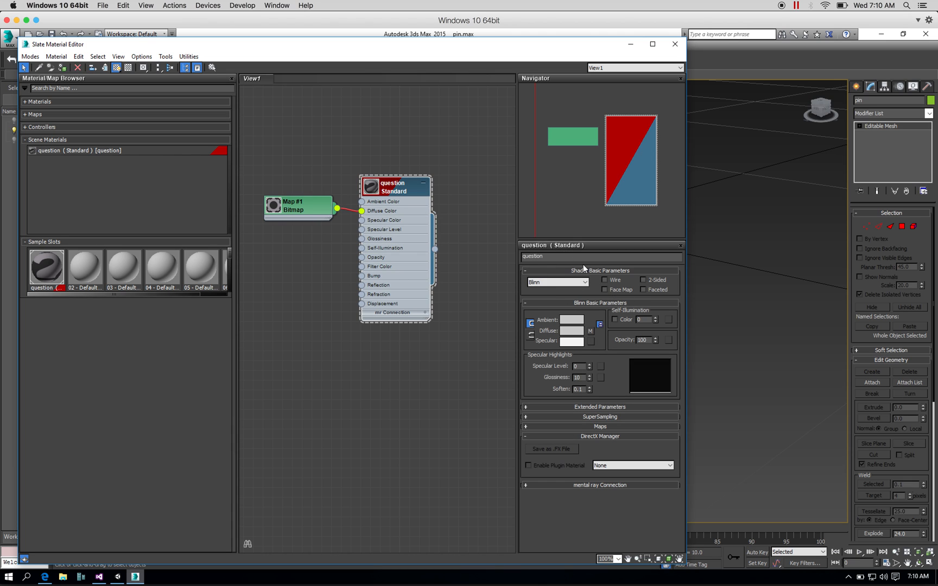
{"action": "double_click", "coordinate": [563, 257]}
{"action": "key", "text": "BackSpace"}
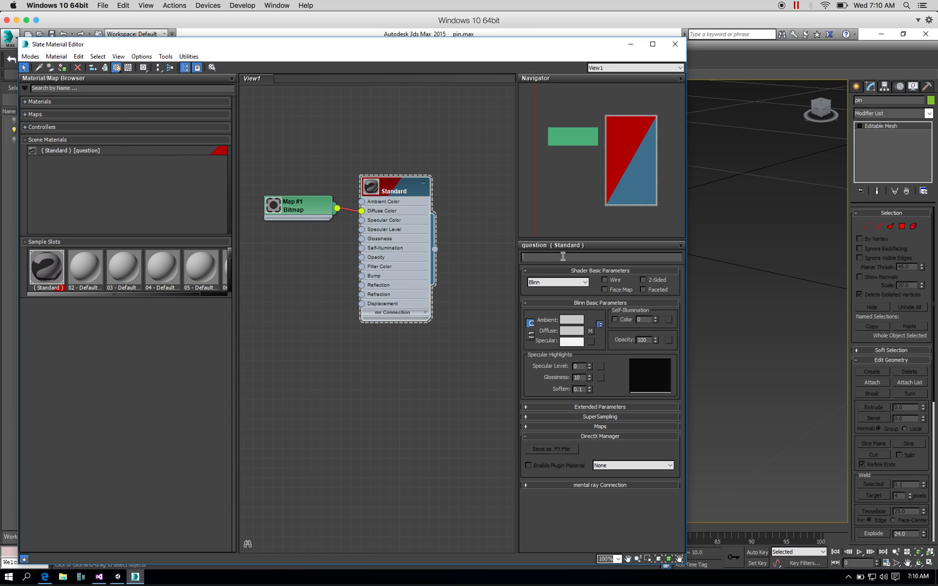
{"action": "type", "text": "sil"}
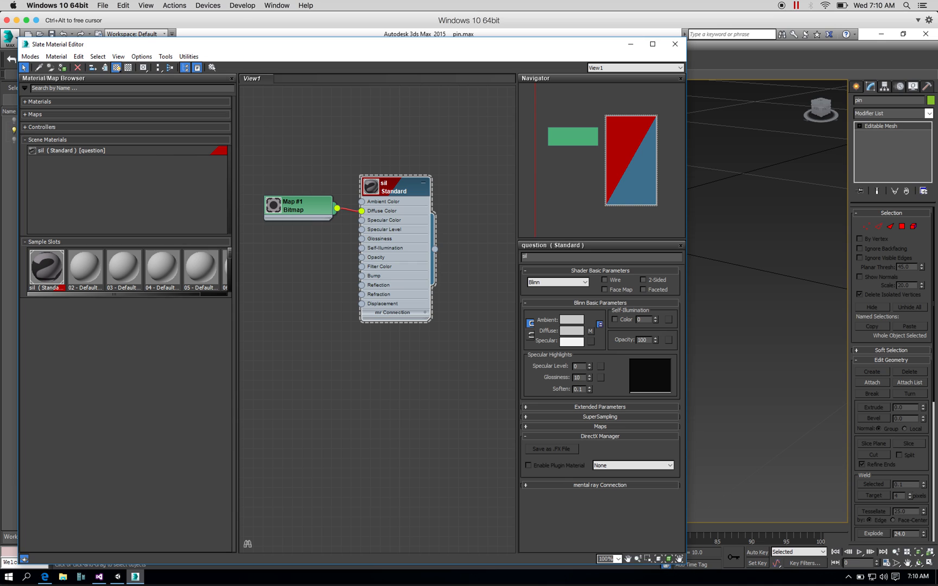
{"action": "type", "text": "ver"}
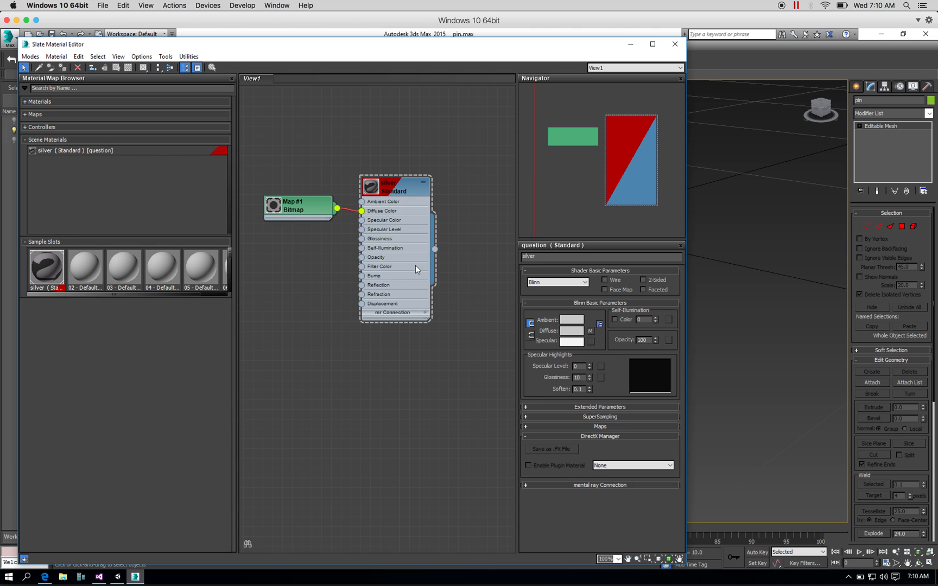
{"action": "left_click", "coordinate": [285, 210]}
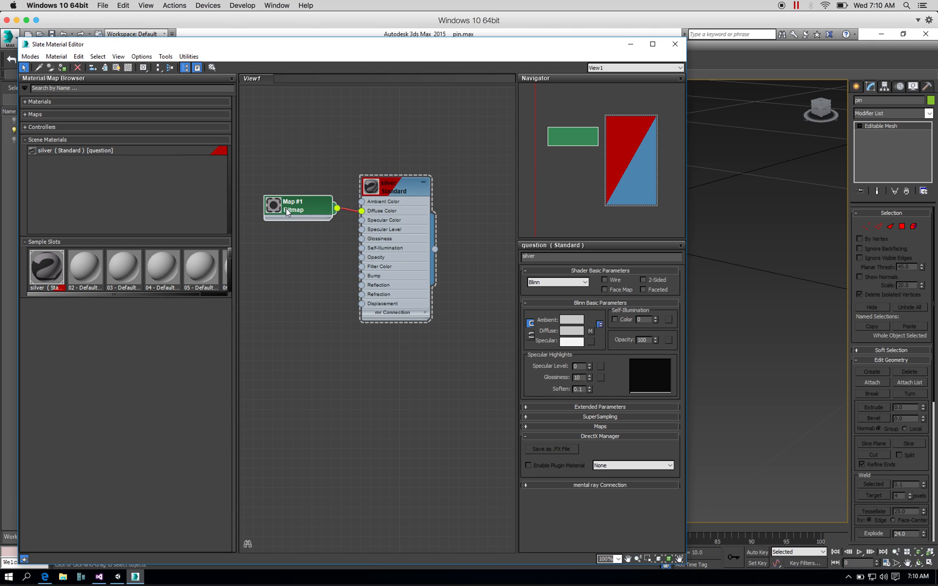
{"action": "right_click", "coordinate": [315, 205]}
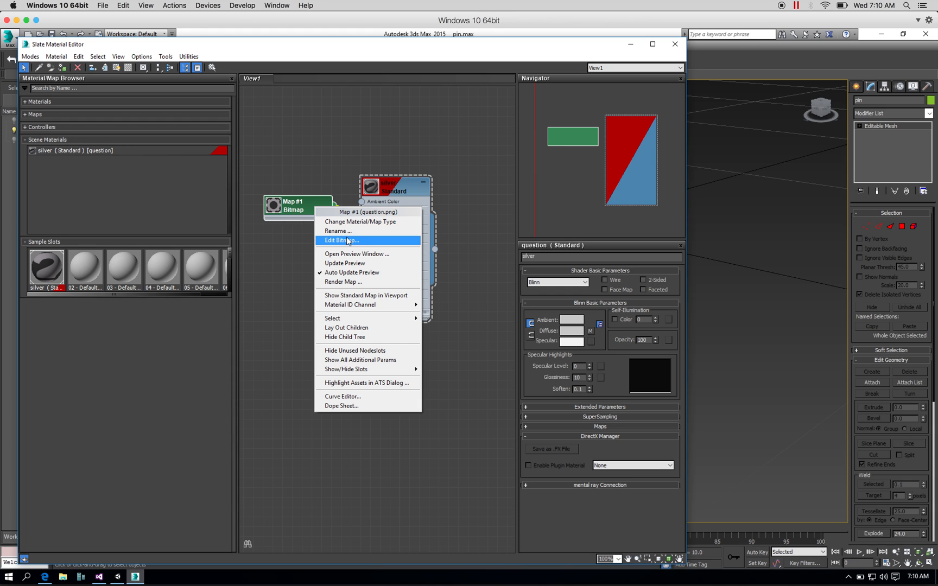
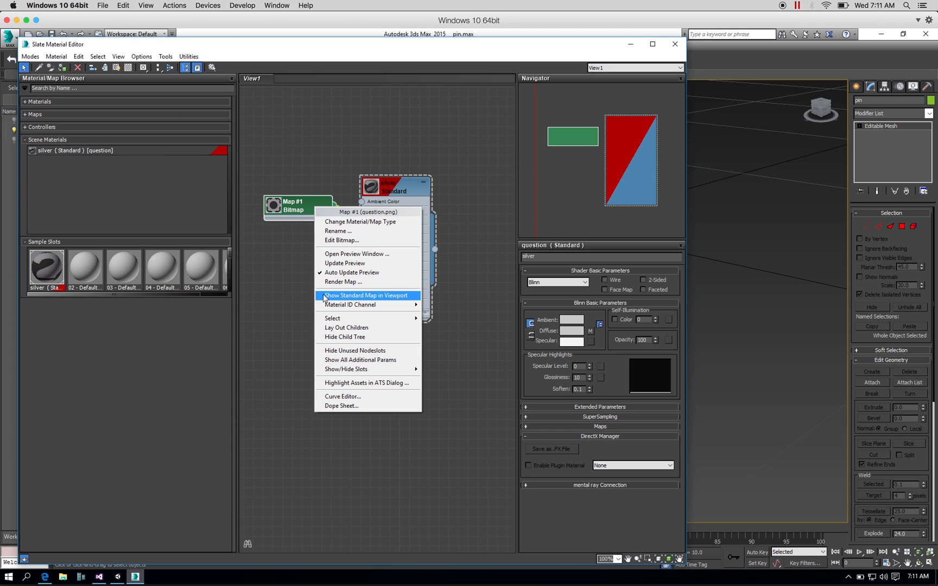
{"action": "mouse_move", "coordinate": [335, 308]}
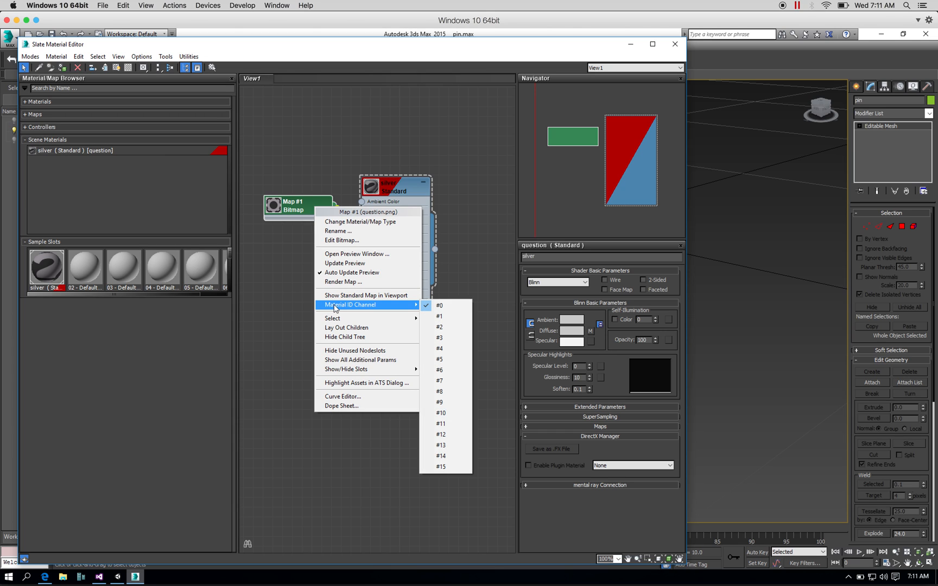
{"action": "left_click", "coordinate": [293, 316]}
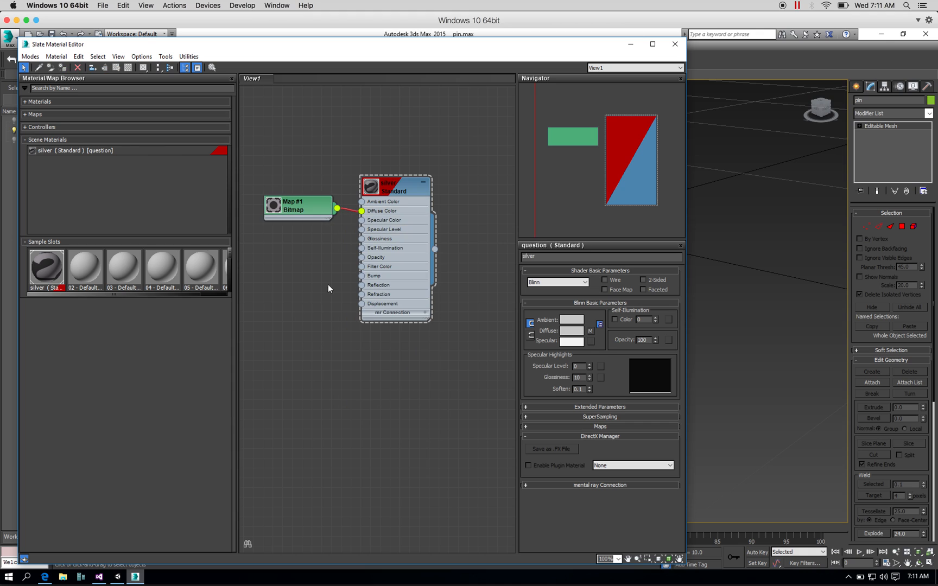
- Clear the bitmap from the silver material's diffuse color
{"action": "right_click", "coordinate": [589, 330]}
{"action": "left_click", "coordinate": [603, 356]}
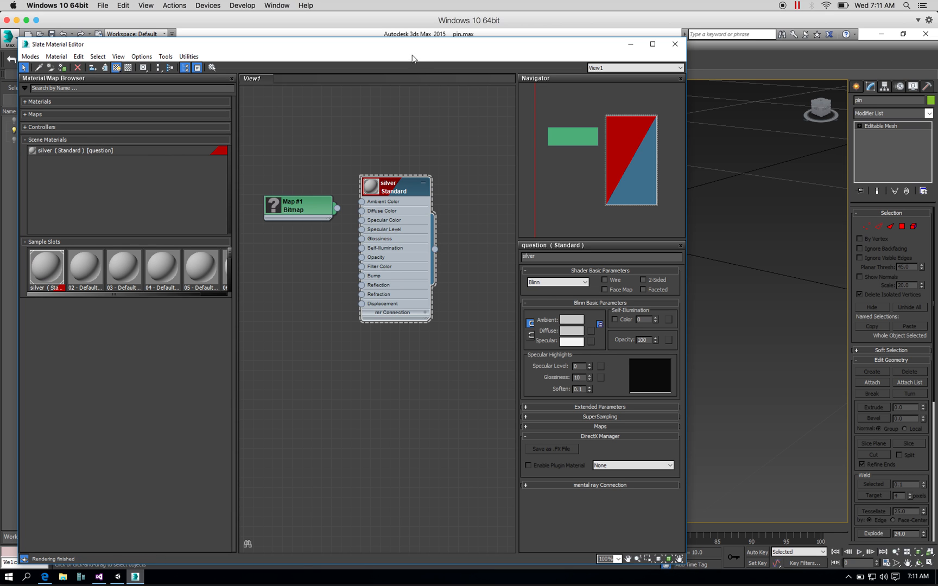
- Uncover the pin in the viewport and select only its needle at the Element sub-object level
{"action": "left_click_drag", "start_coordinate": [411, 59], "coordinate": [234, 219]}
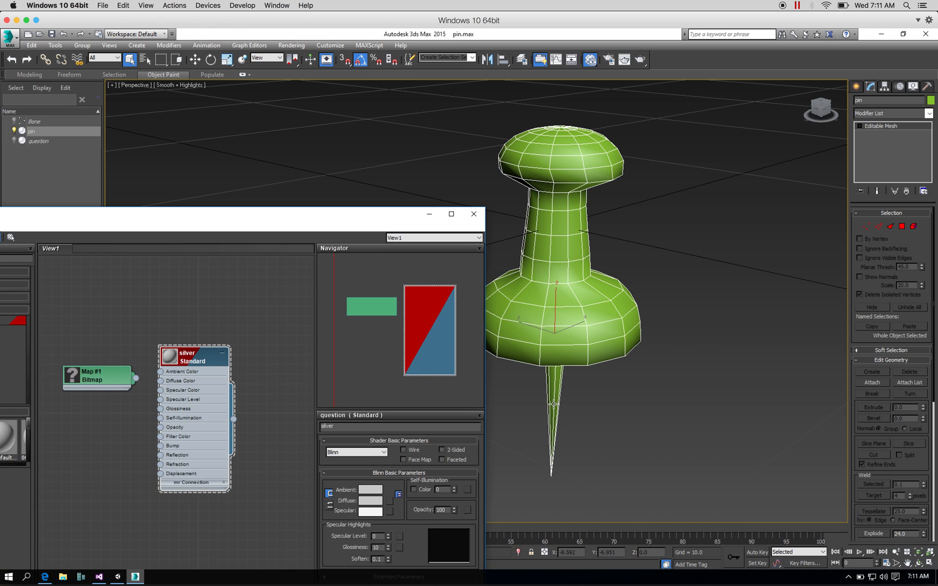
{"action": "left_click", "coordinate": [554, 404]}
{"action": "key", "text": "4"}
{"action": "key", "text": "4"}
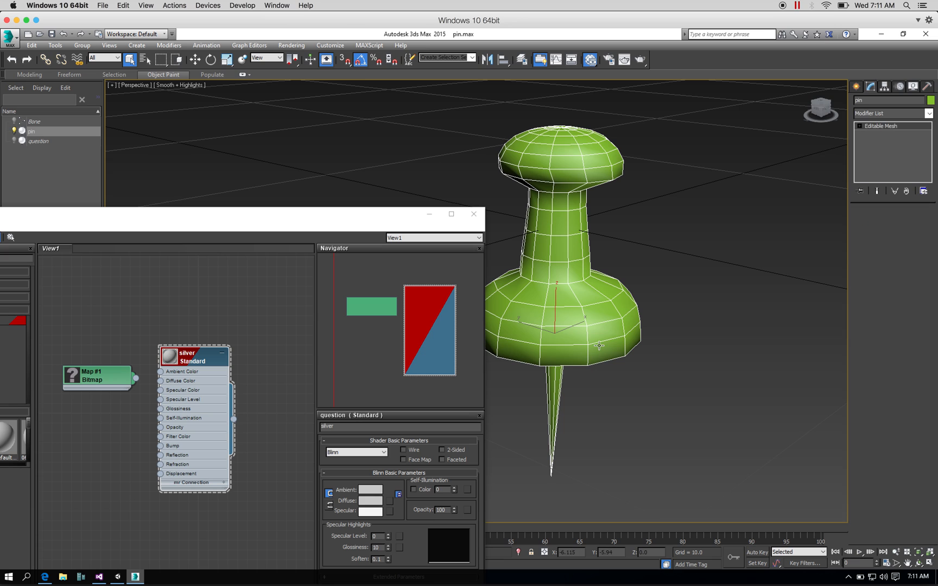
{"action": "left_click", "coordinate": [913, 227]}
{"action": "right_click", "coordinate": [553, 395]}
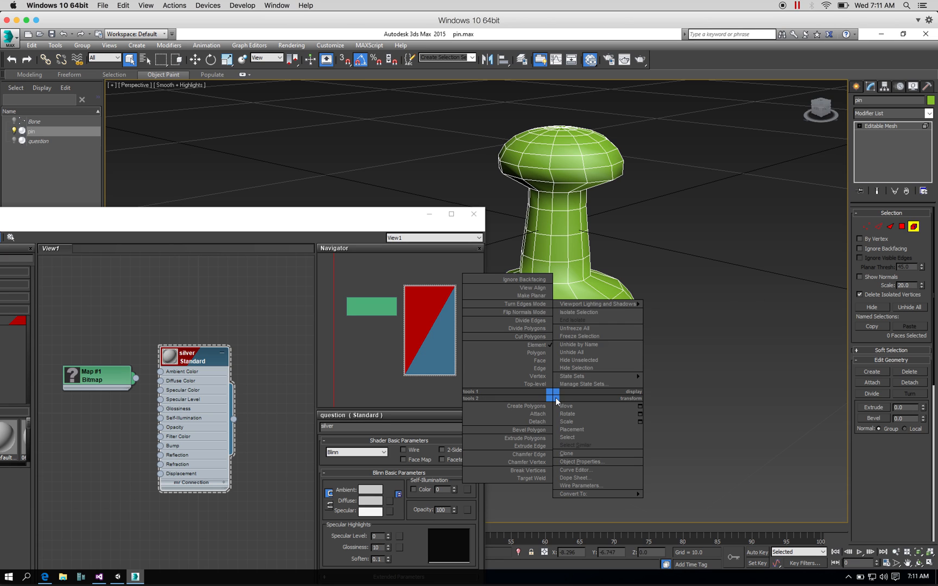
{"action": "left_click", "coordinate": [673, 385]}
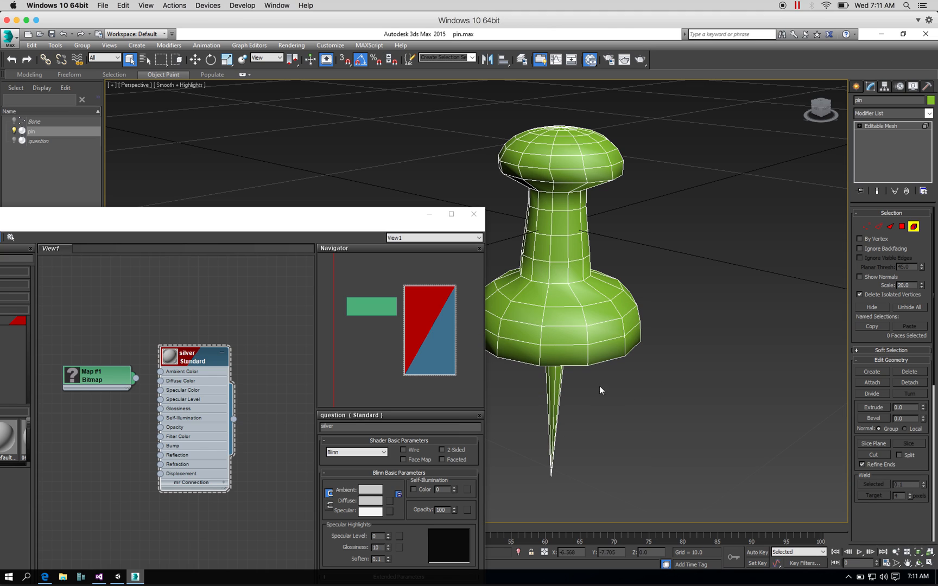
{"action": "left_click", "coordinate": [556, 381]}
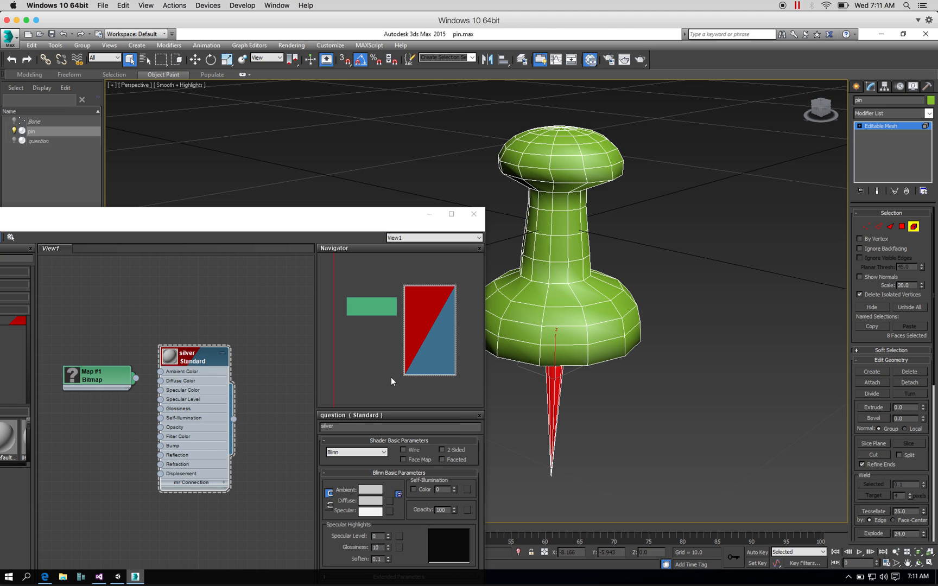
- Assign the silver material to the selection, then uncover the pin in the viewport again
{"action": "left_click_drag", "start_coordinate": [284, 220], "coordinate": [524, 144]}
{"action": "right_click", "coordinate": [436, 276]}
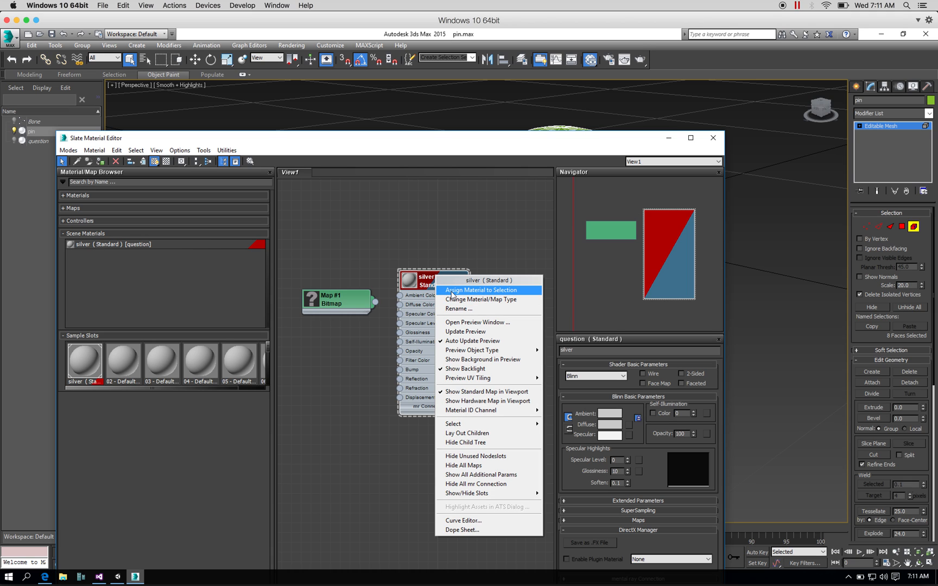
{"action": "left_click", "coordinate": [452, 291]}
{"action": "left_click_drag", "start_coordinate": [486, 142], "coordinate": [306, 142]}
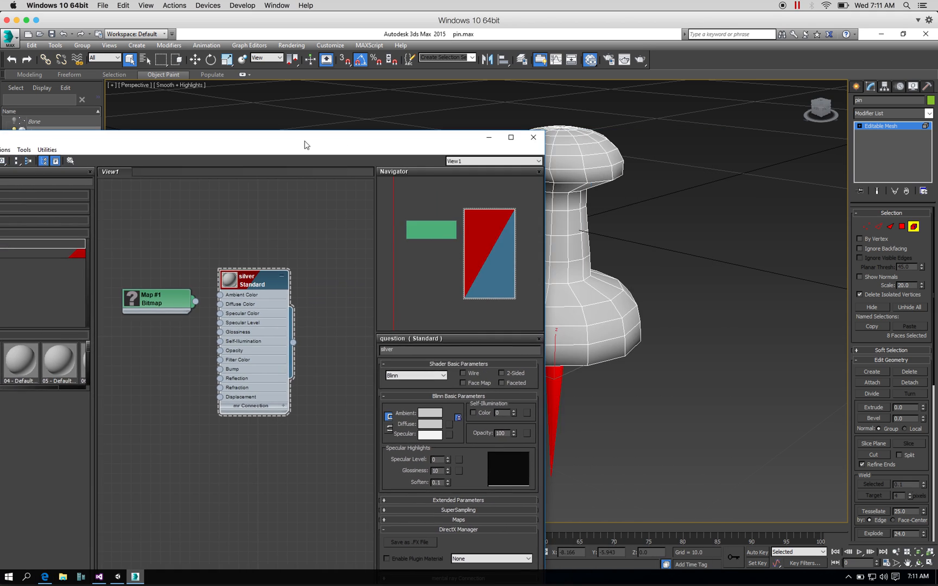
{"action": "left_click_drag", "start_coordinate": [231, 133], "coordinate": [150, 120]}
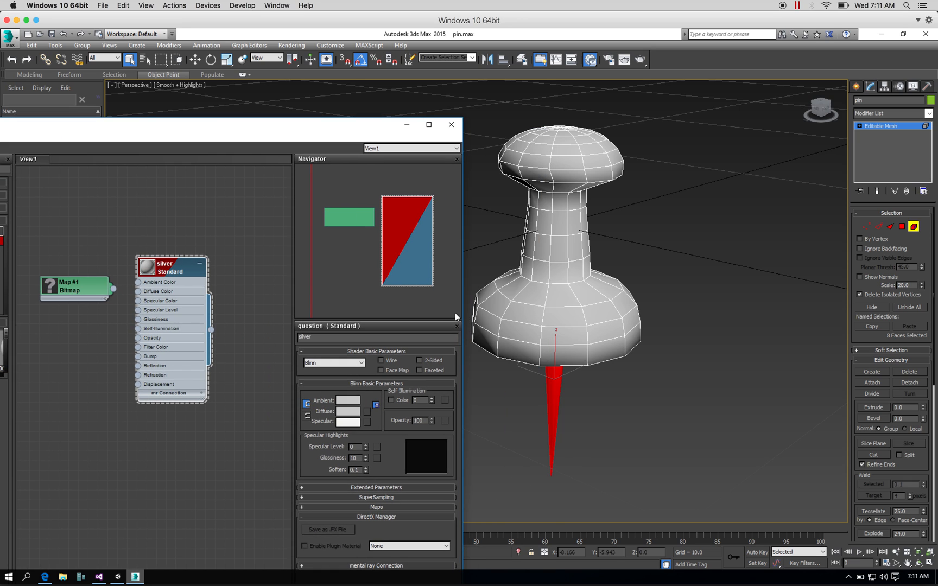
- Set the needle element's material ID to 1, then reselect the needle to check it
{"action": "left_click", "coordinate": [545, 395]}
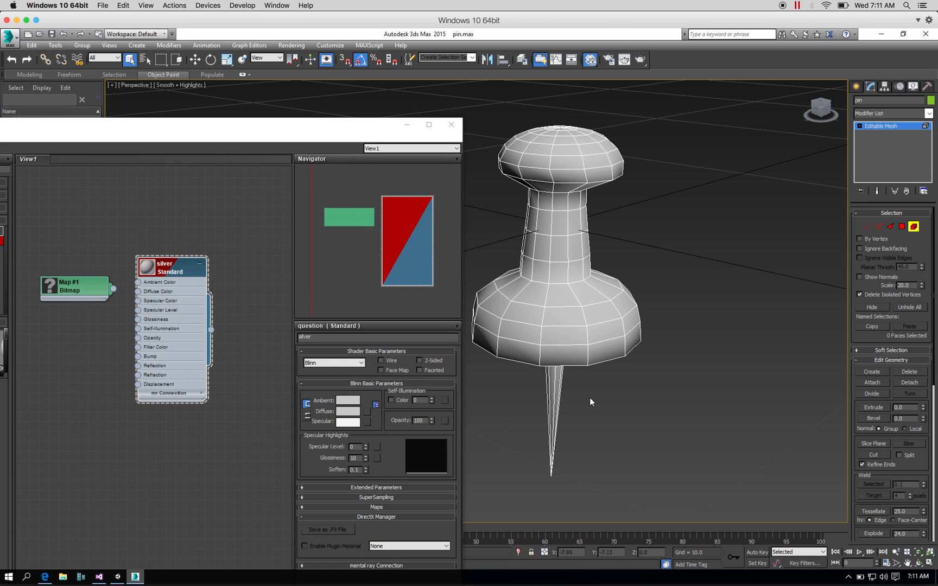
{"action": "left_click", "coordinate": [586, 345]}
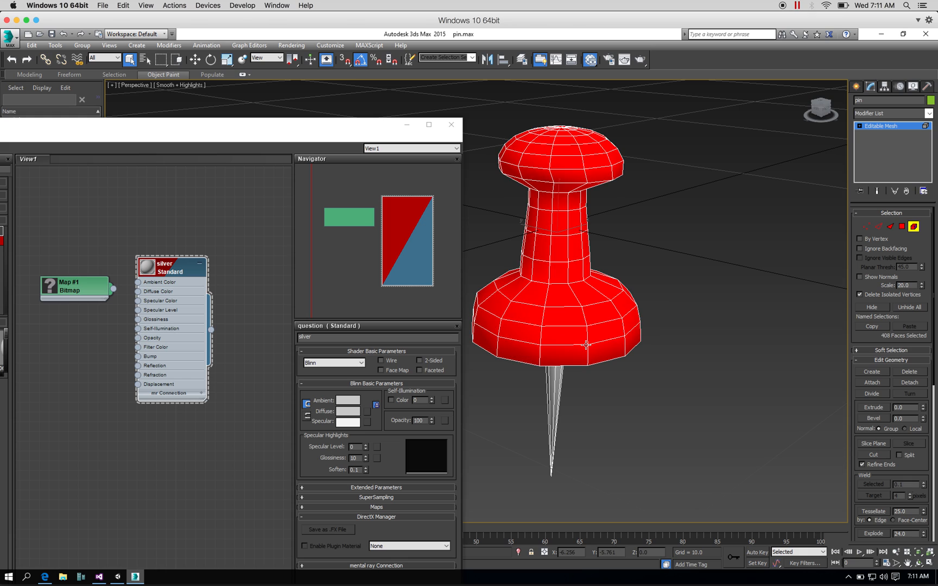
{"action": "left_click", "coordinate": [555, 381]}
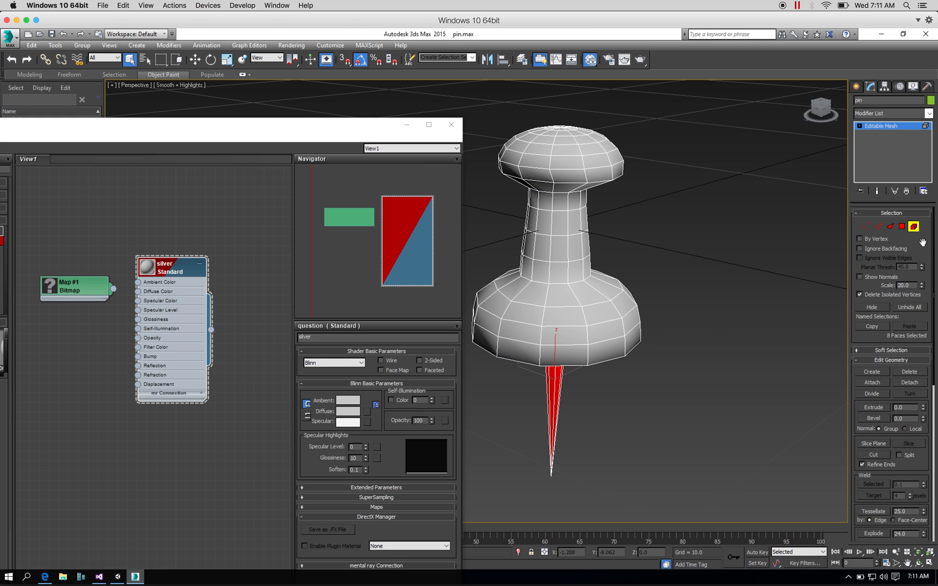
{"action": "left_click_drag", "start_coordinate": [921, 244], "coordinate": [906, 160]}
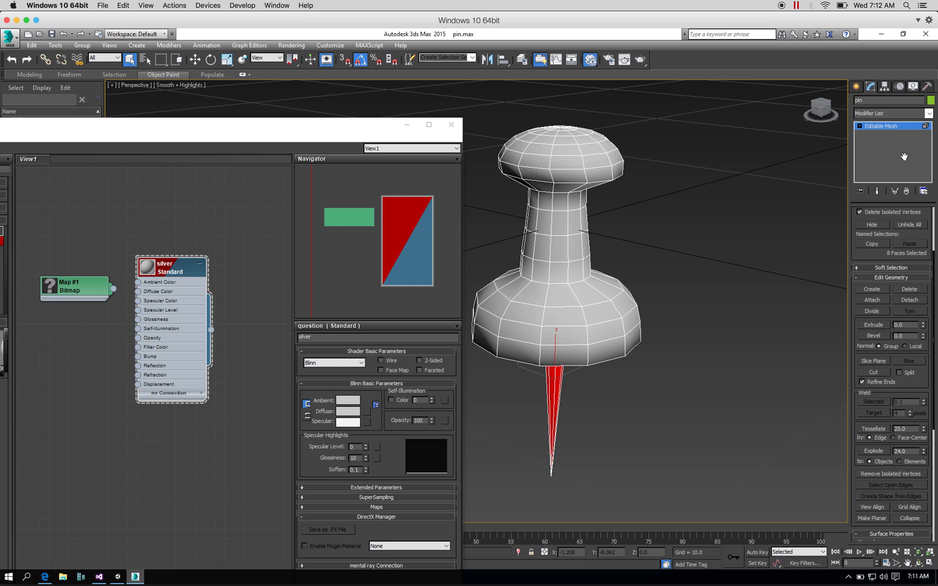
{"action": "scroll", "coordinate": [912, 246], "scroll_direction": "down", "scroll_amount": 3}
{"action": "scroll", "coordinate": [912, 245], "scroll_direction": "down", "scroll_amount": 3}
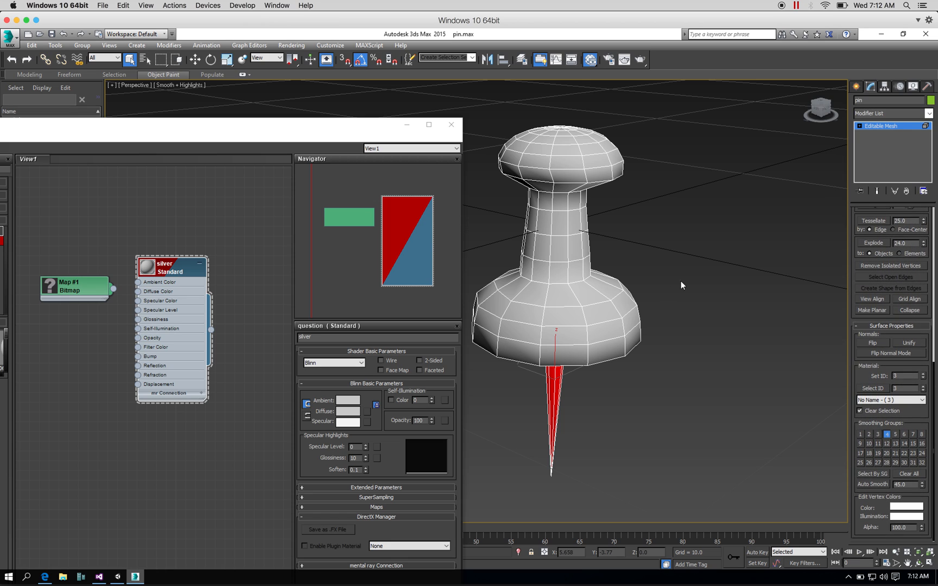
{"action": "left_click", "coordinate": [923, 386]}
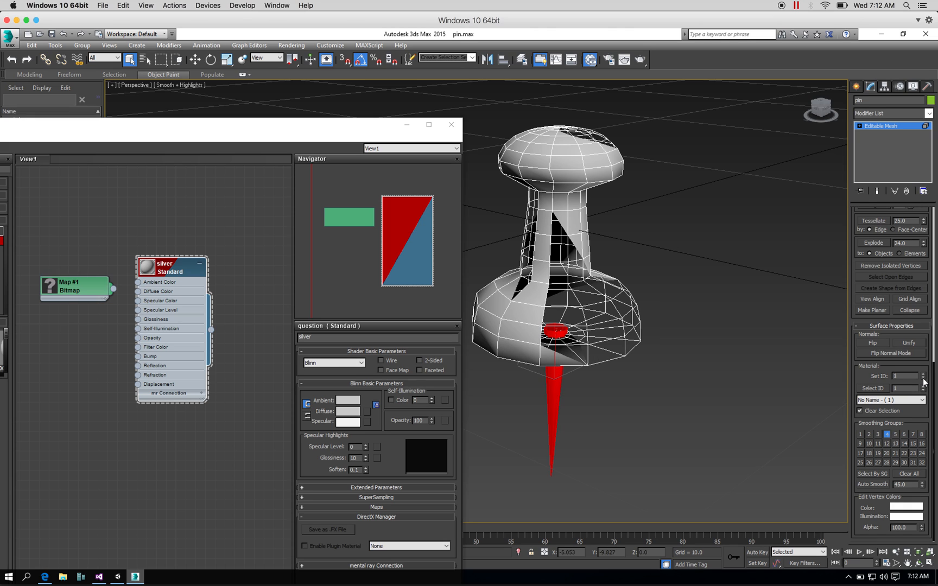
{"action": "left_click", "coordinate": [648, 386]}
{"action": "left_click", "coordinate": [561, 382]}
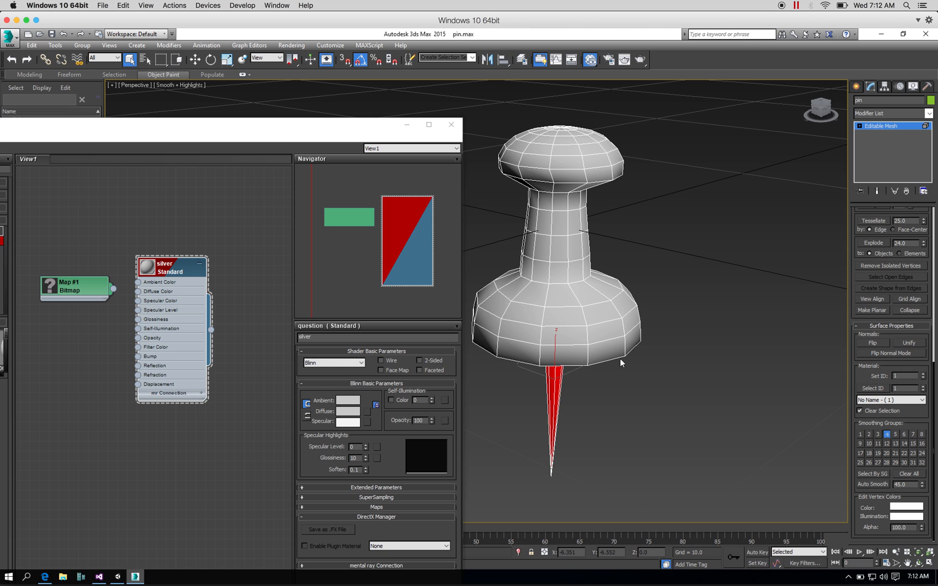
- Select the pin's handle element and set its material ID to 2
{"action": "left_click", "coordinate": [622, 323]}
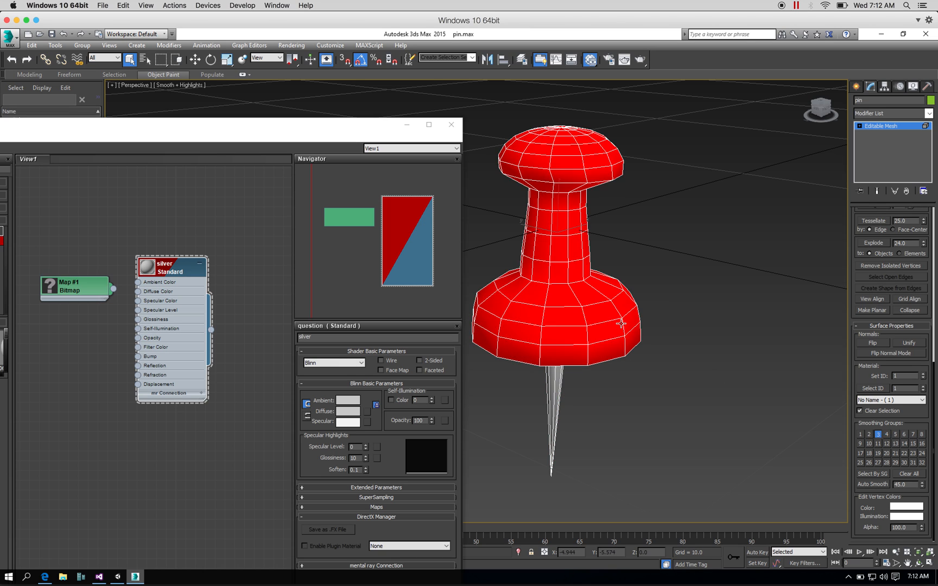
{"action": "left_click", "coordinate": [924, 376]}
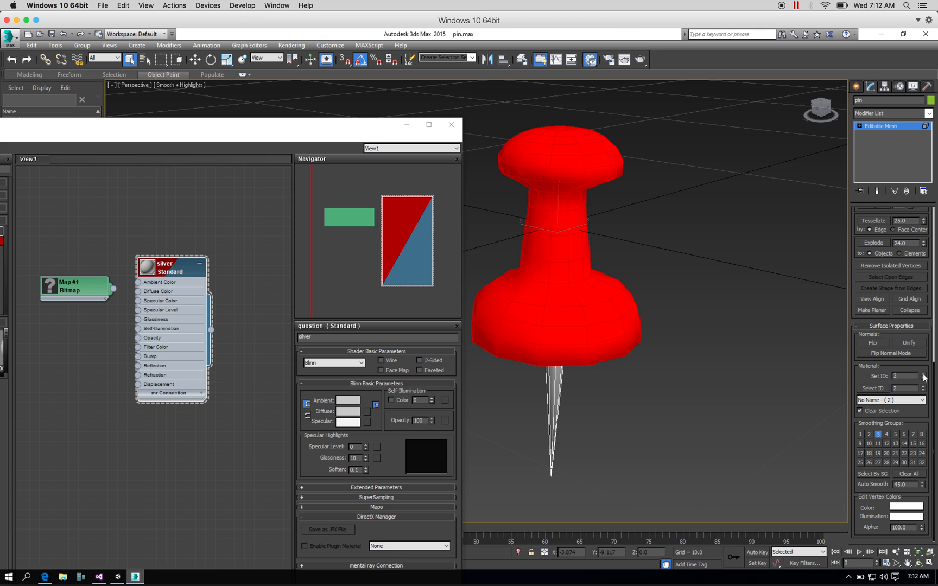
{"action": "left_click", "coordinate": [760, 383]}
{"action": "left_click_drag", "start_coordinate": [321, 130], "coordinate": [471, 78]}
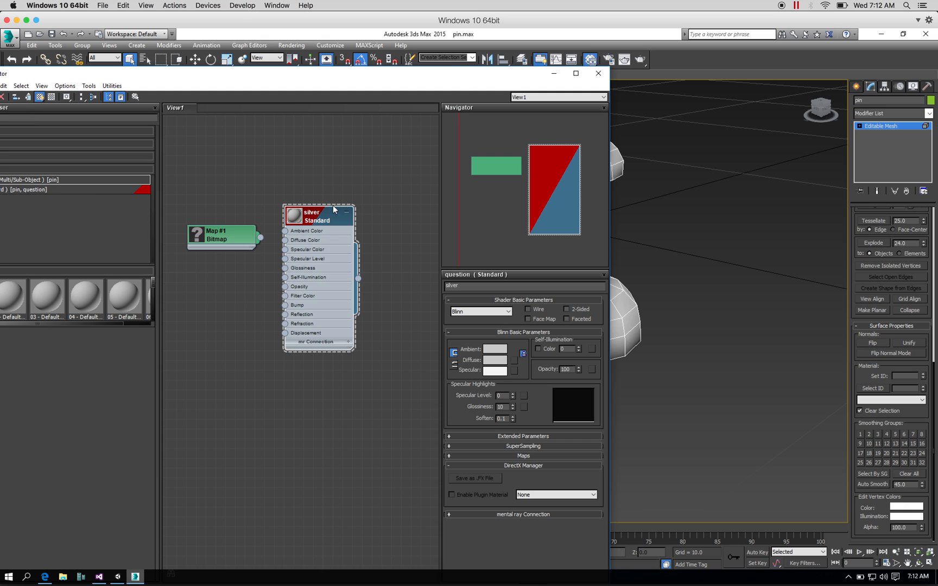
{"action": "right_click", "coordinate": [319, 217]}
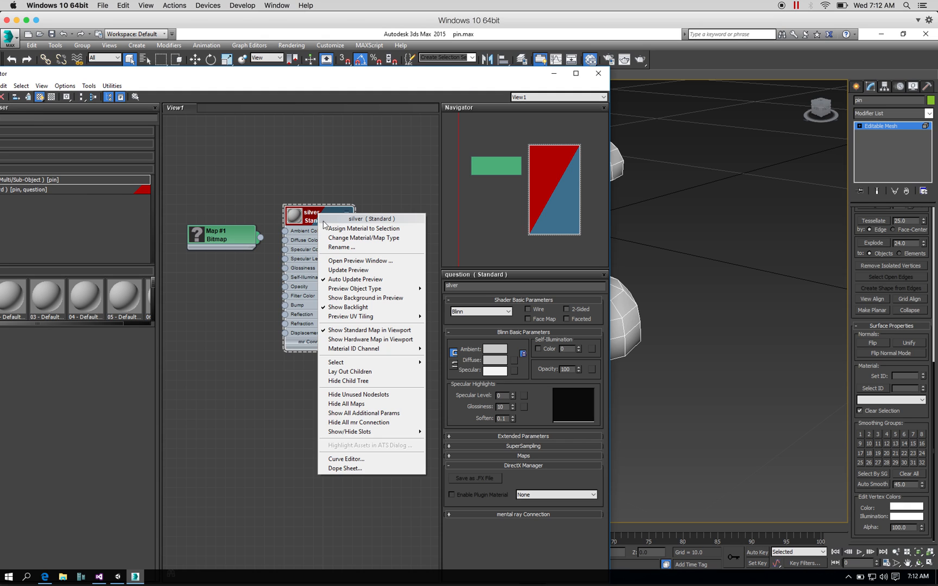
{"action": "left_click", "coordinate": [221, 368]}
- Switch to Unity and inspect the brainGlasses and red materials in the Materials folder under Resources
{"action": "left_click", "coordinate": [119, 578]}
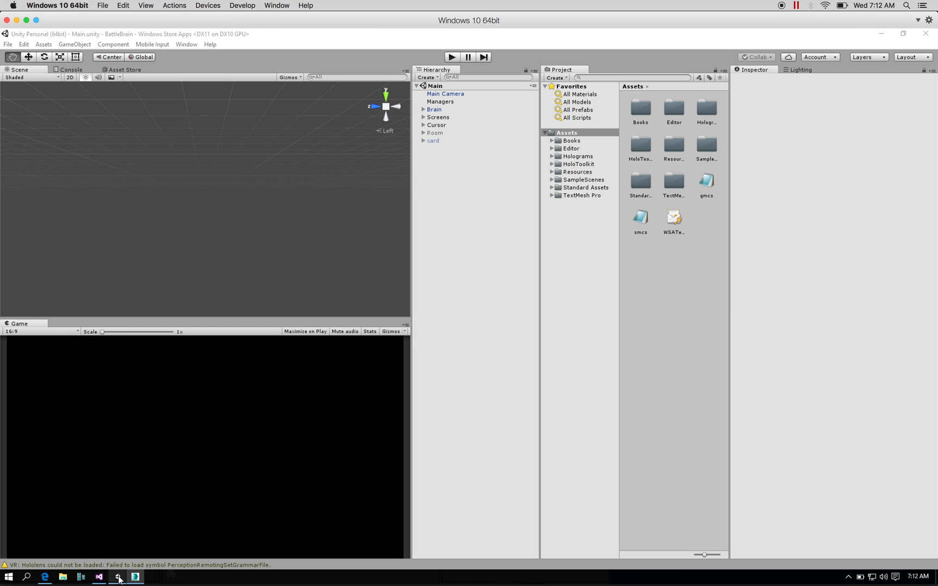
{"action": "left_click", "coordinate": [552, 172]}
{"action": "left_click", "coordinate": [574, 188]}
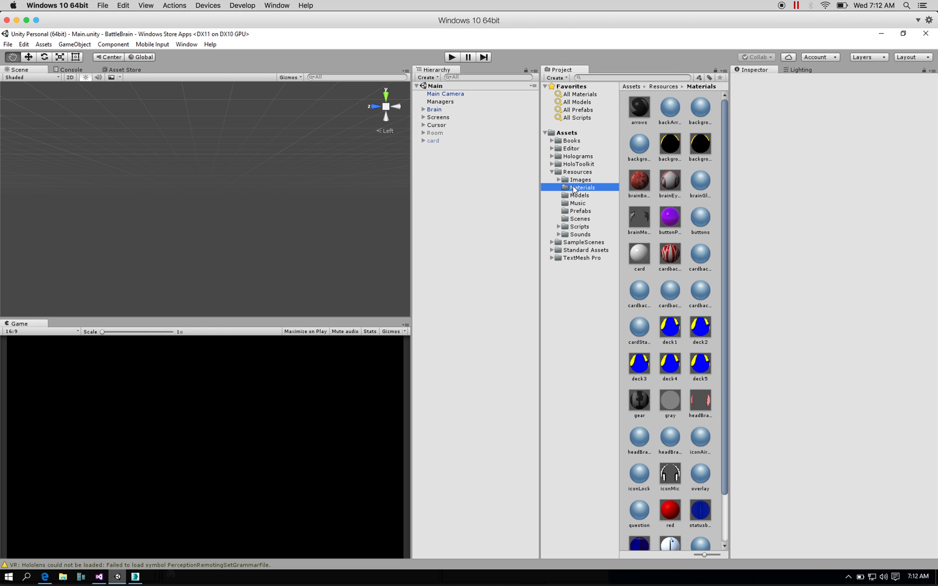
{"action": "left_click", "coordinate": [701, 181]}
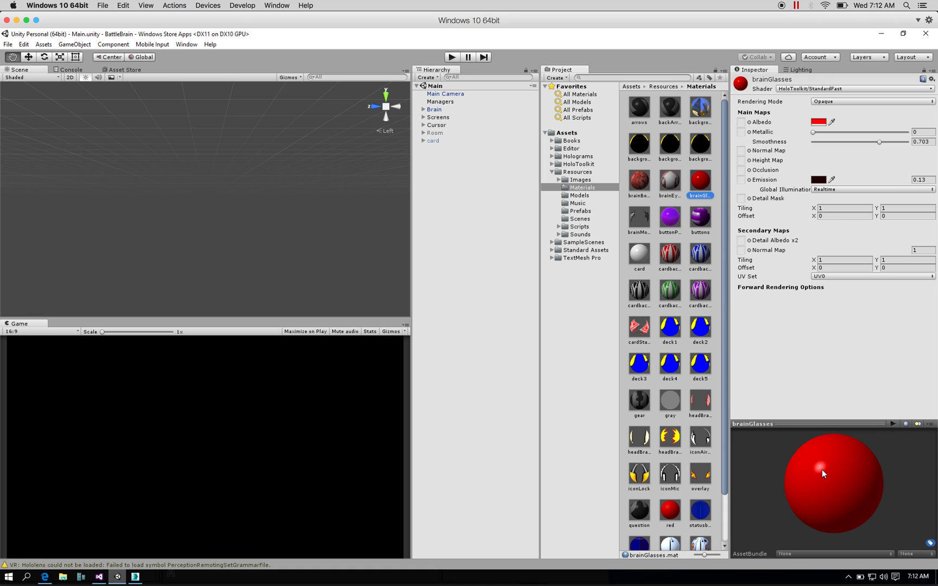
{"action": "left_click", "coordinate": [668, 521]}
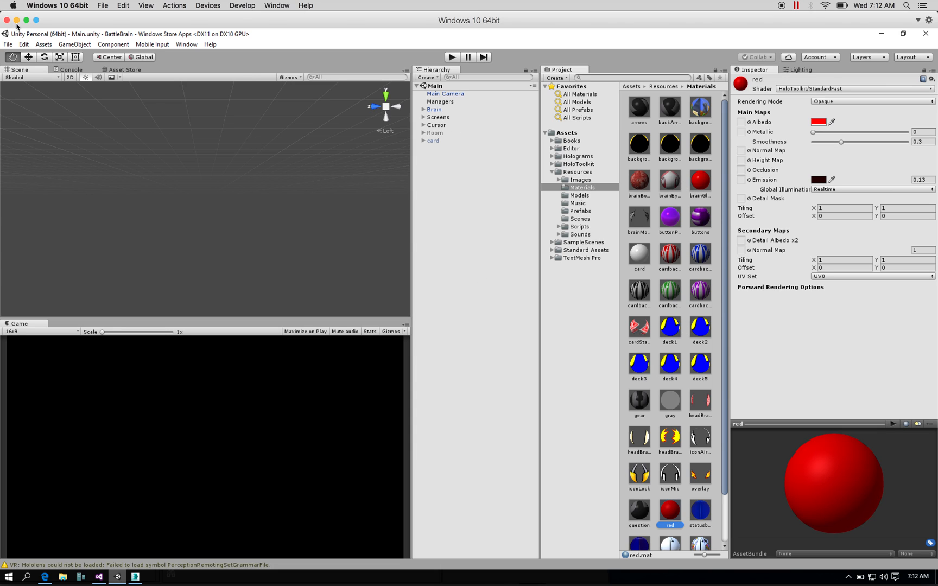
- Switch back to 3ds Max and add a new Standard material below the silver node in the Slate Material Editor
{"action": "left_click", "coordinate": [119, 578]}
{"action": "right_click", "coordinate": [275, 407]}
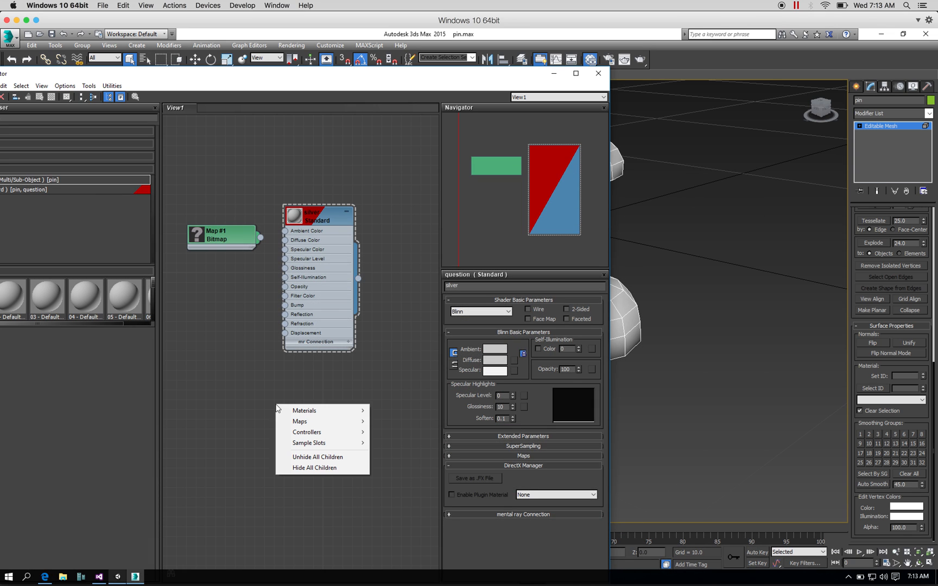
{"action": "mouse_move", "coordinate": [306, 415]}
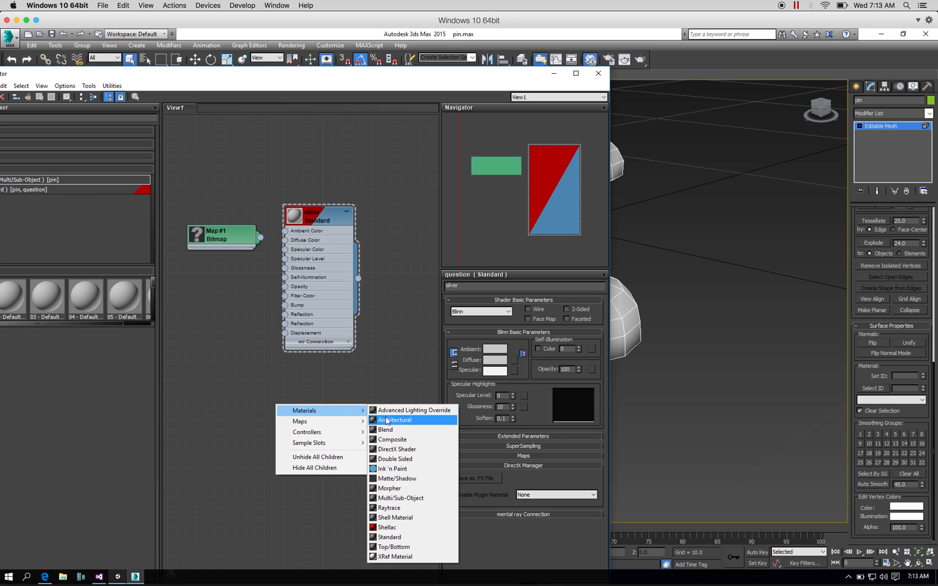
{"action": "left_click", "coordinate": [403, 538]}
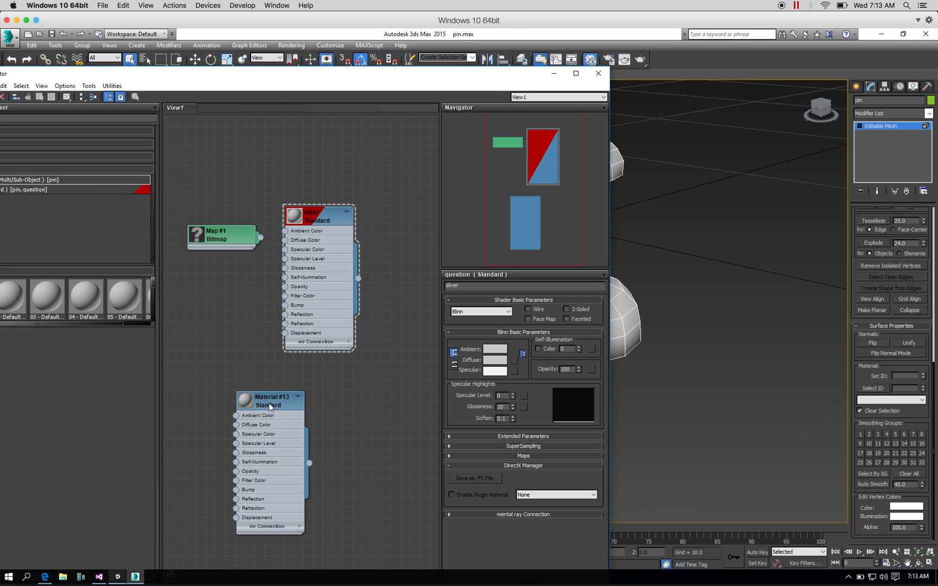
- Open the new Standard material's parameters and rename it pinHead
{"action": "left_click", "coordinate": [317, 219]}
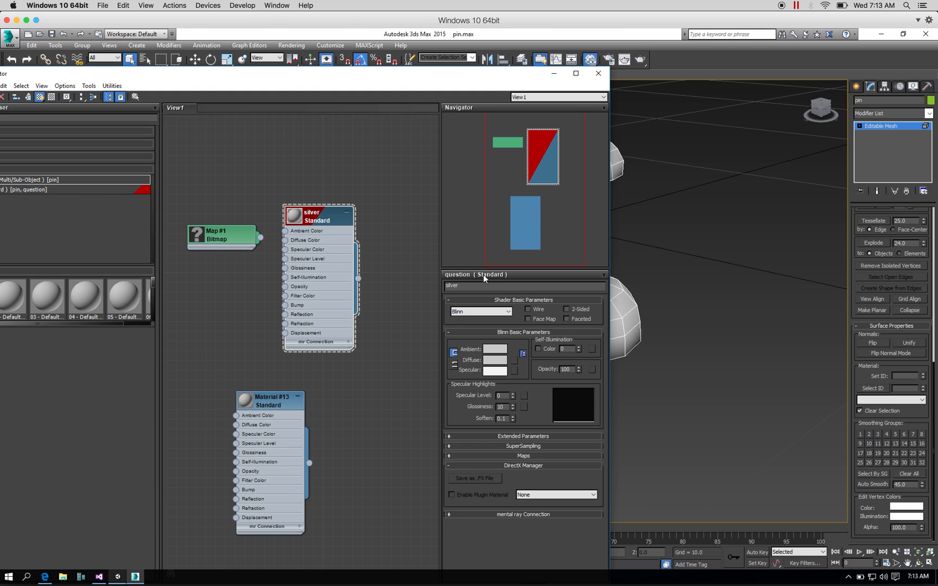
{"action": "left_click_drag", "start_coordinate": [319, 77], "coordinate": [439, 57]}
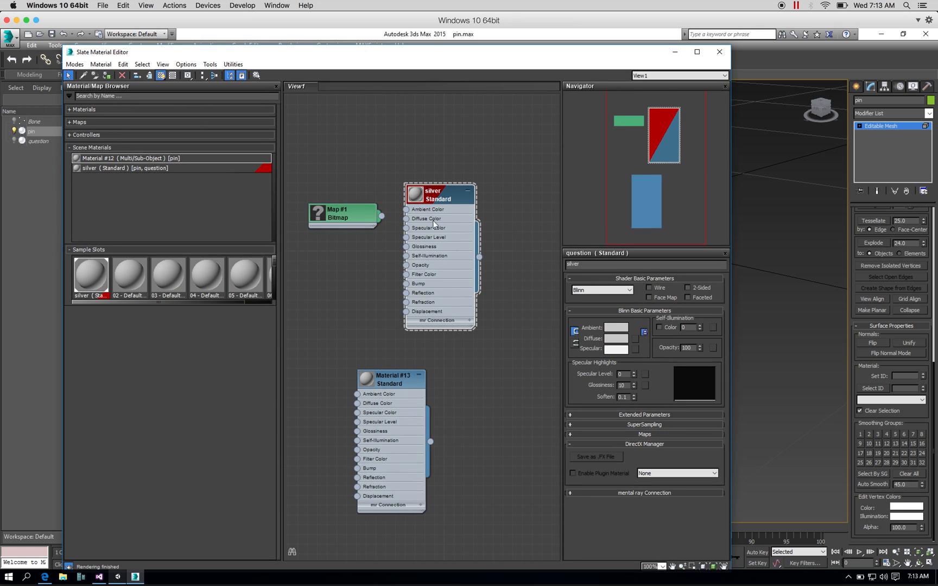
{"action": "left_click", "coordinate": [390, 382]}
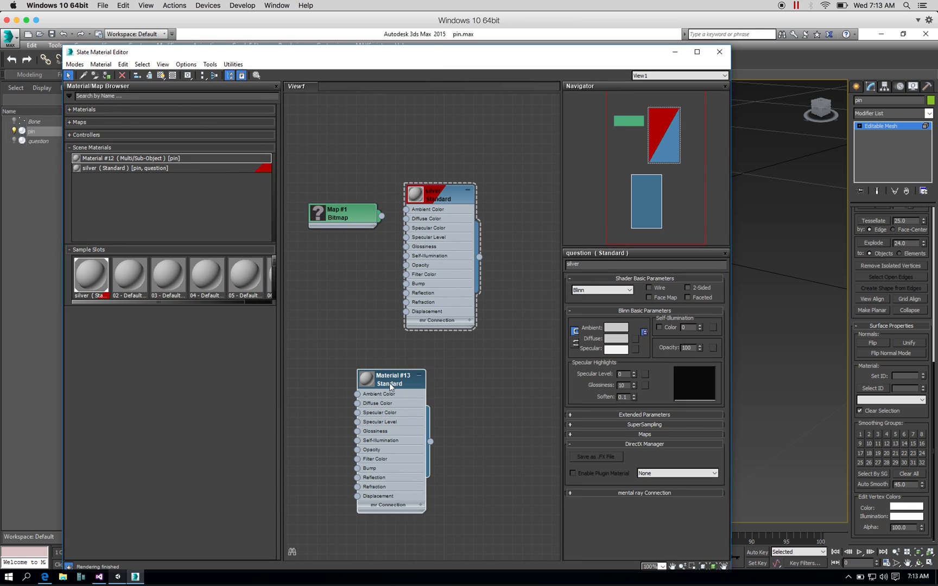
{"action": "double_click", "coordinate": [390, 387]}
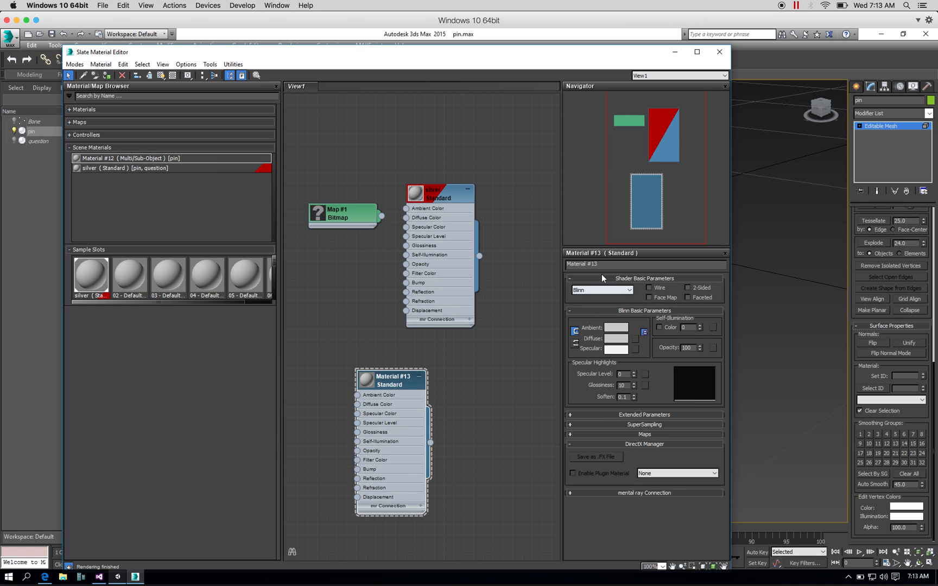
{"action": "left_click_drag", "start_coordinate": [600, 265], "coordinate": [545, 264]}
{"action": "type", "text": "pinHead"}
- Set the pinHead material's diffuse colour to pure bright red
{"action": "left_click", "coordinate": [621, 340]}
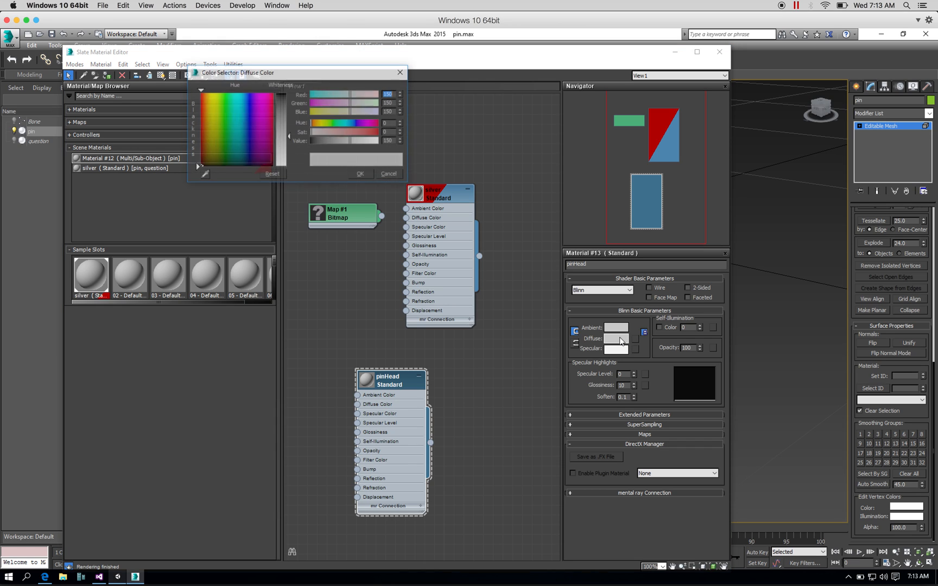
{"action": "mouse_move", "coordinate": [222, 116]}
{"action": "left_mouse_down"}
{"action": "mouse_move", "coordinate": [199, 156]}
{"action": "mouse_move", "coordinate": [198, 93]}
{"action": "left_mouse_up"}
{"action": "left_click_drag", "start_coordinate": [280, 135], "coordinate": [280, 93]}
{"action": "left_click", "coordinate": [361, 174]}
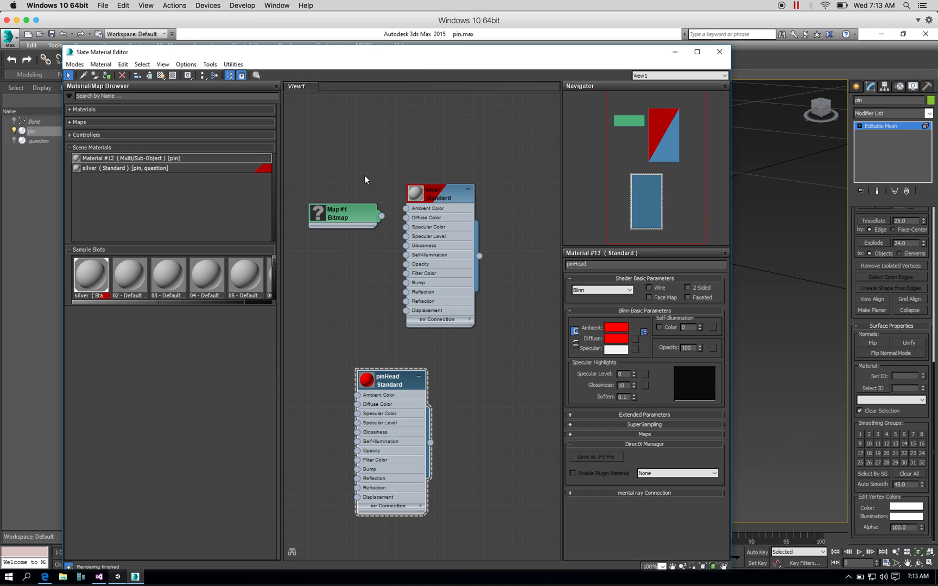
- Assign the pinHead material to the pin's head element, then clear the selection and close the material editor
{"action": "left_click_drag", "start_coordinate": [406, 54], "coordinate": [174, 47]}
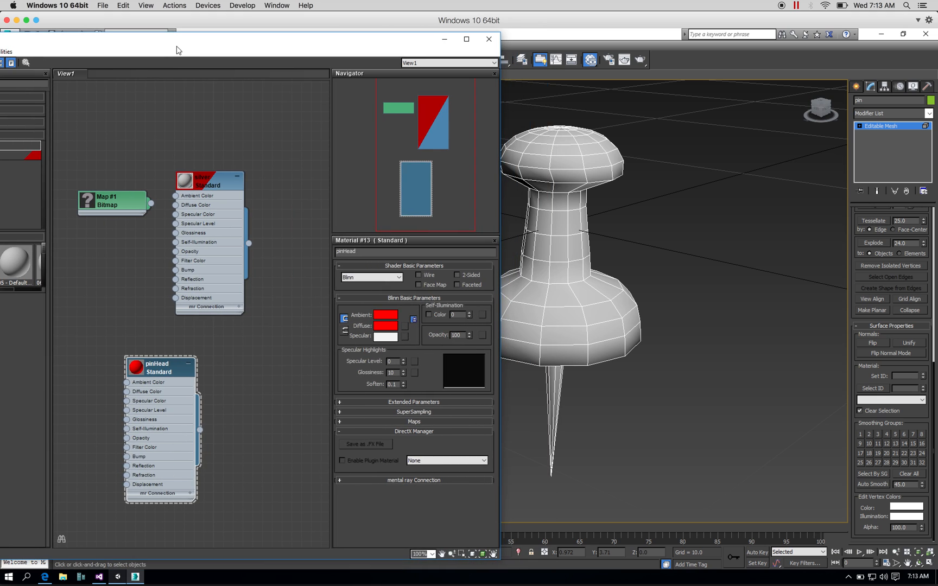
{"action": "left_click", "coordinate": [557, 241]}
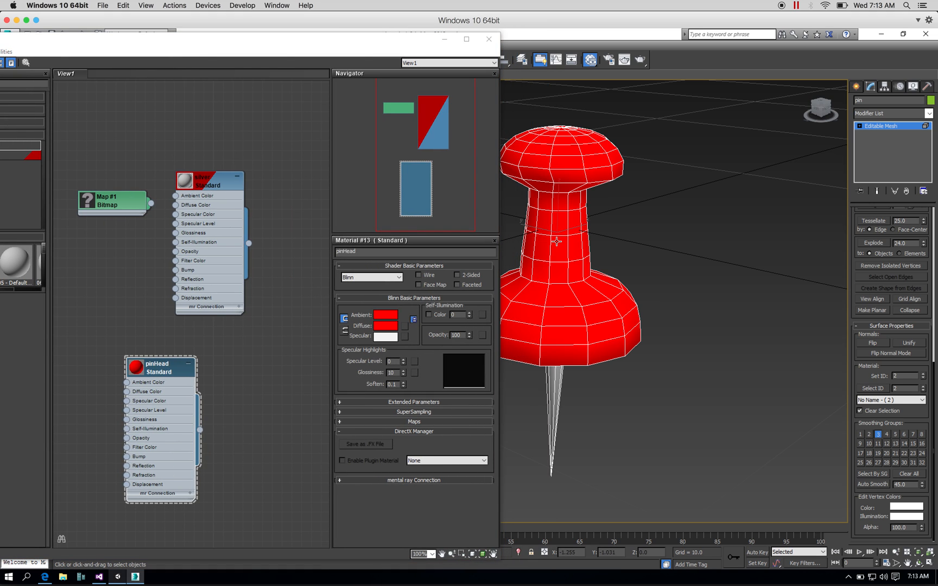
{"action": "right_click", "coordinate": [170, 369]}
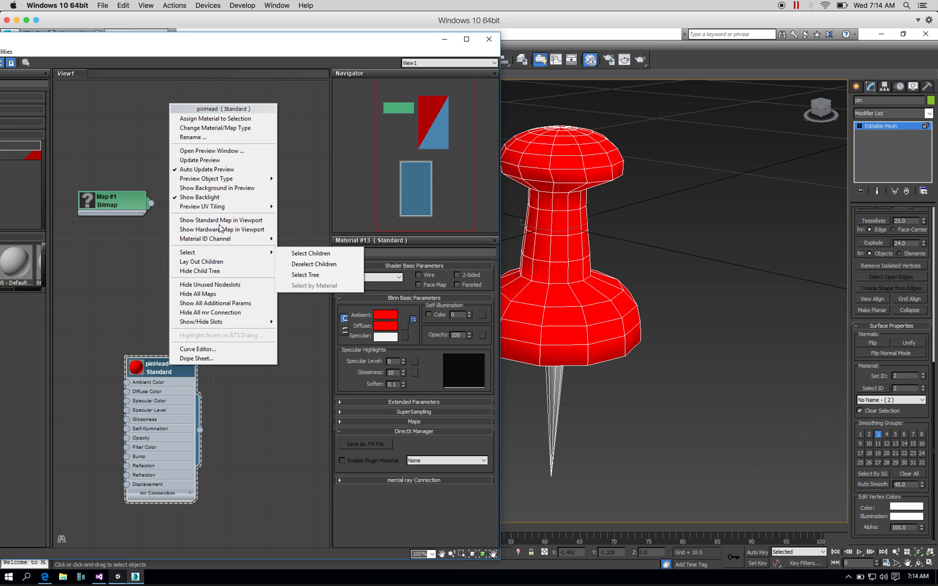
{"action": "left_click", "coordinate": [209, 118]}
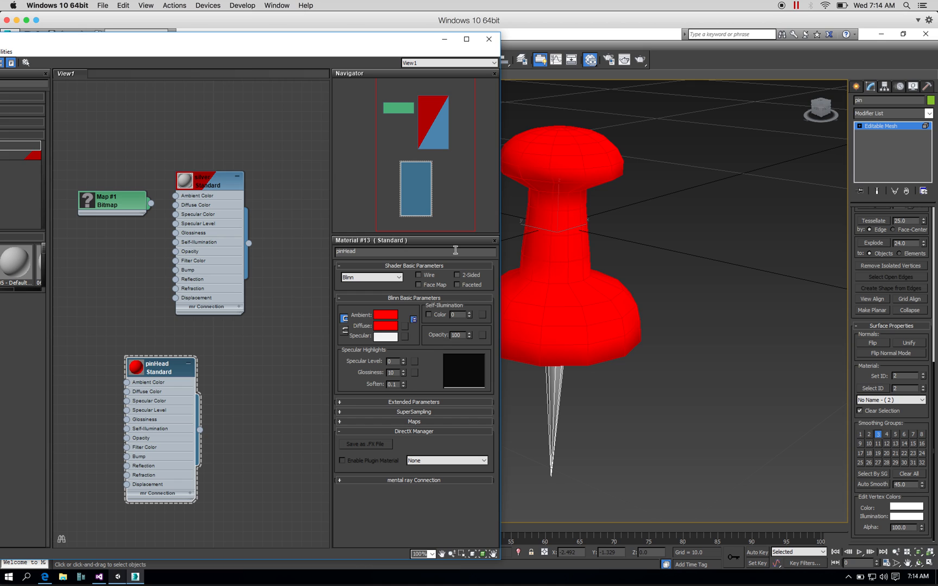
{"action": "left_click", "coordinate": [677, 301]}
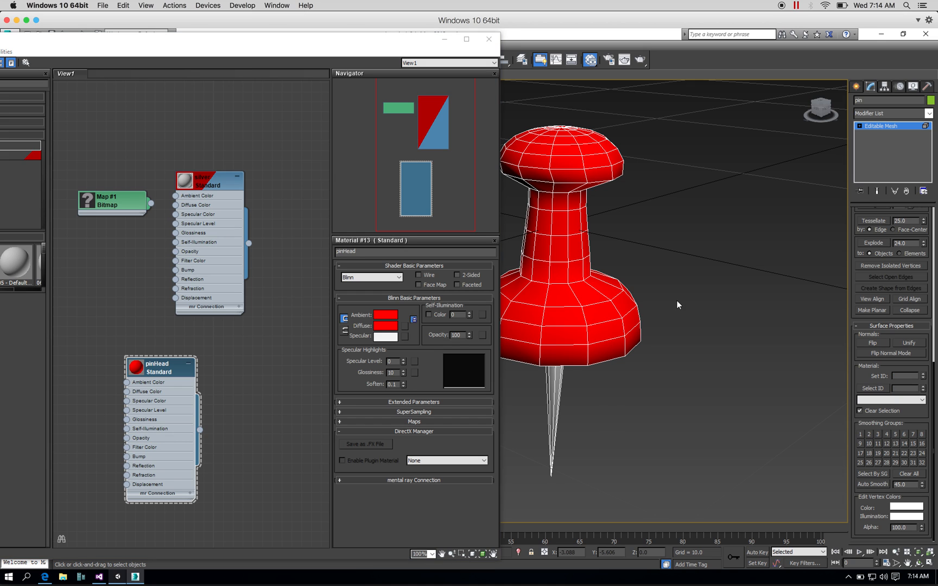
{"action": "left_click", "coordinate": [489, 38]}
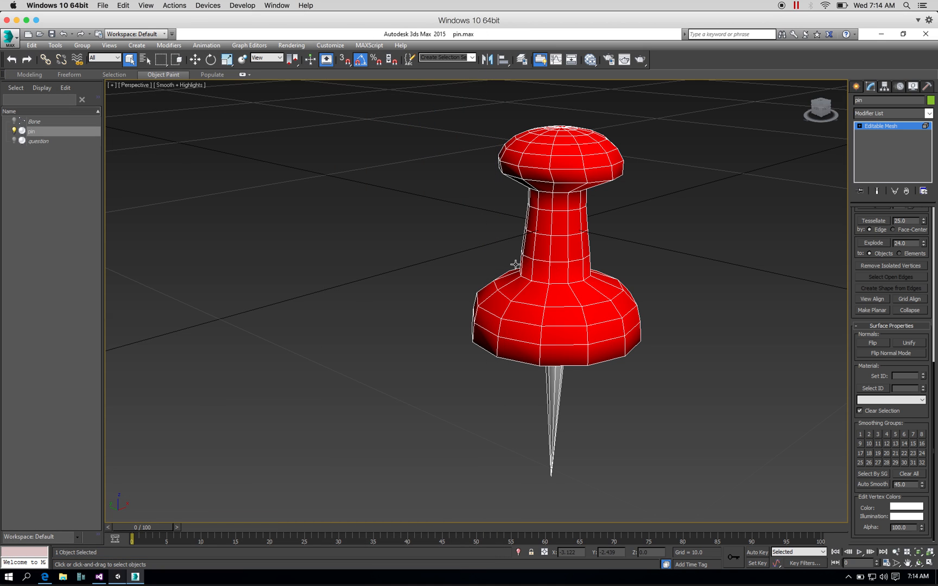
- Show the pin in all four viewports and unhide the question object
{"action": "left_click", "coordinate": [550, 378]}
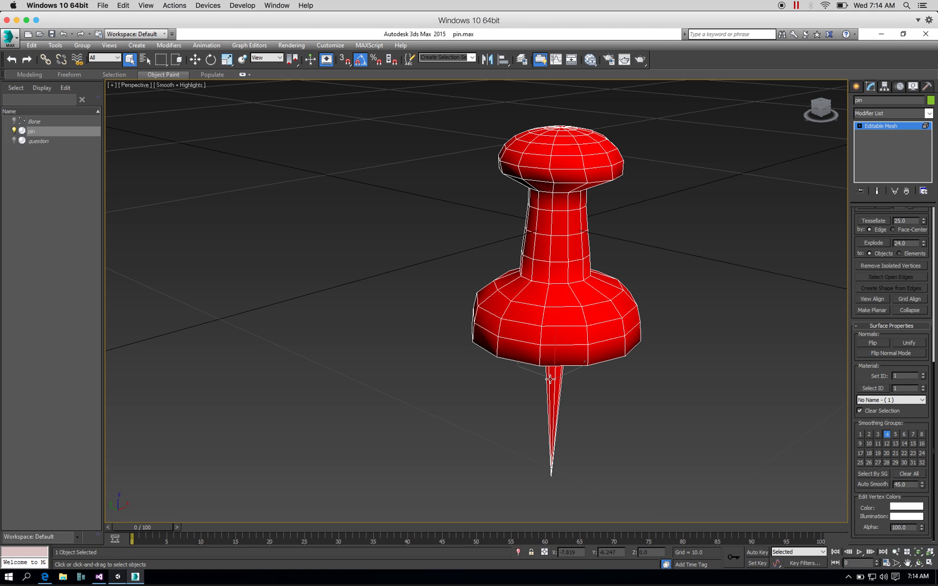
{"action": "left_click", "coordinate": [589, 396]}
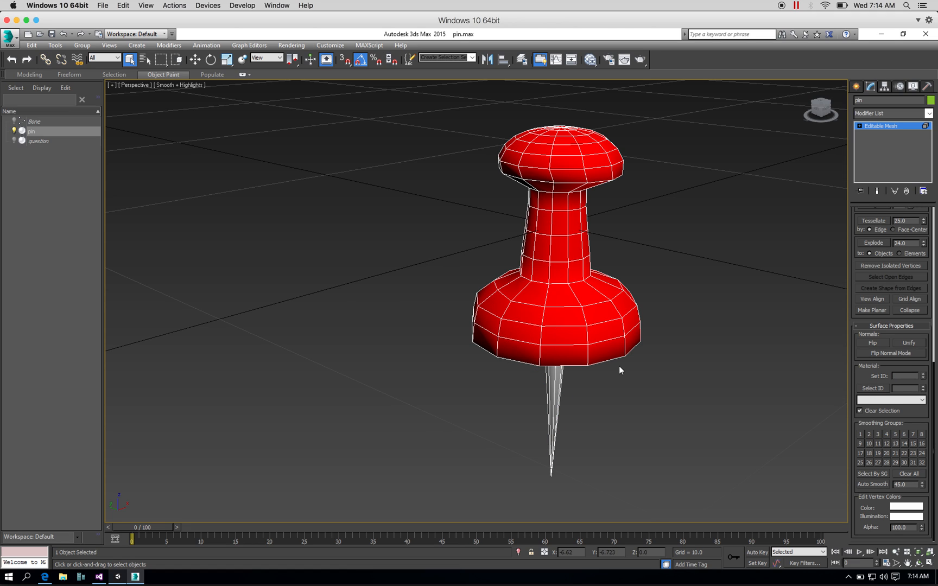
{"action": "left_click", "coordinate": [929, 553]}
{"action": "left_click", "coordinate": [928, 563]}
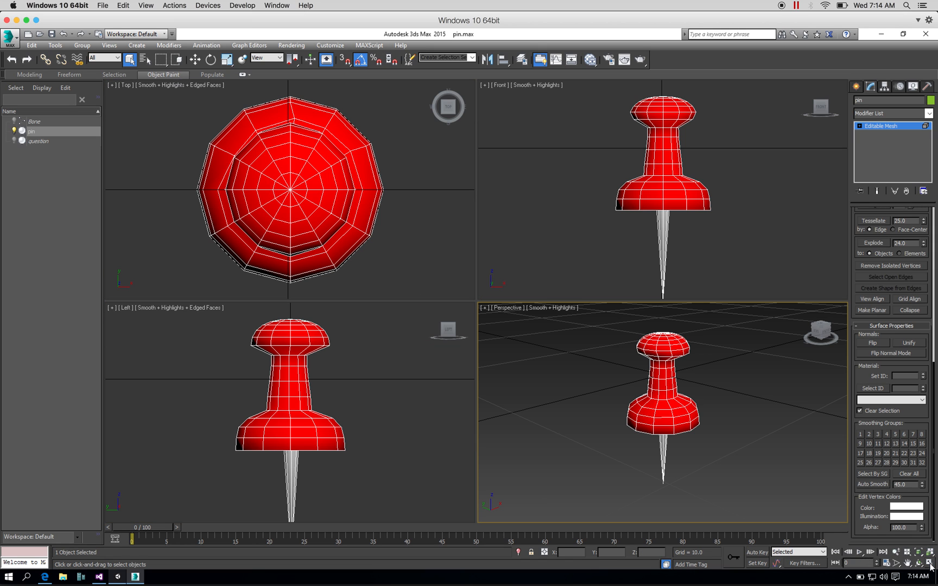
{"action": "left_click", "coordinate": [751, 281]}
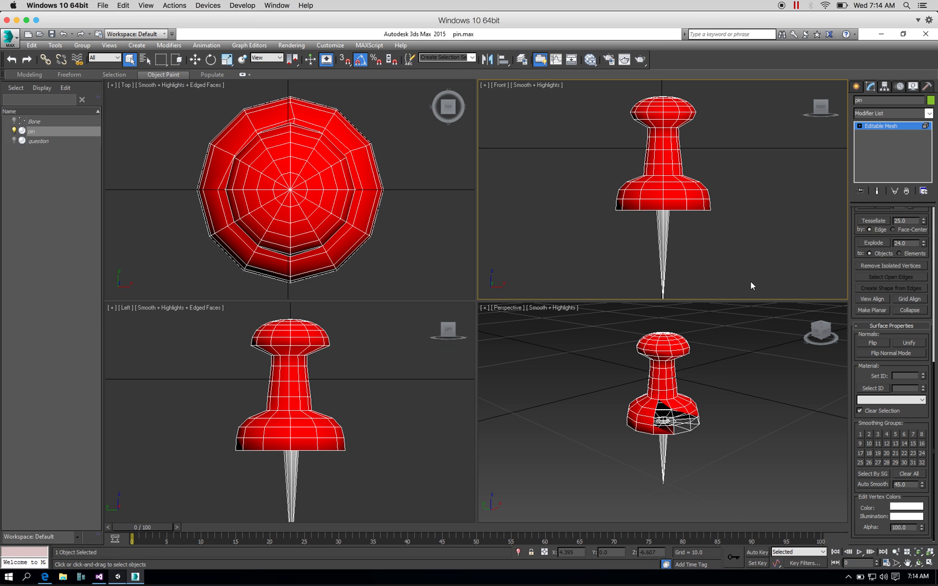
{"action": "left_click", "coordinate": [666, 223]}
{"action": "left_click", "coordinate": [698, 224]}
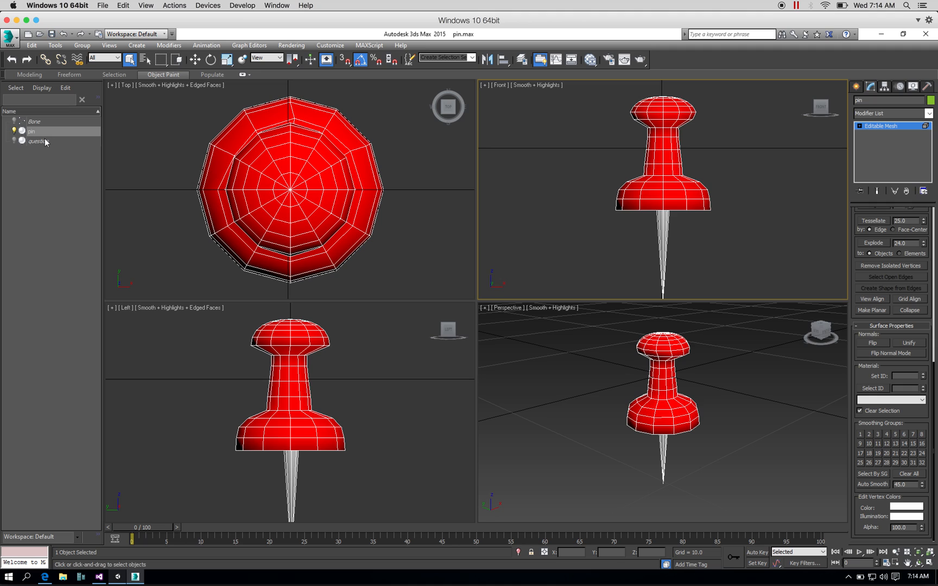
{"action": "left_click", "coordinate": [14, 142]}
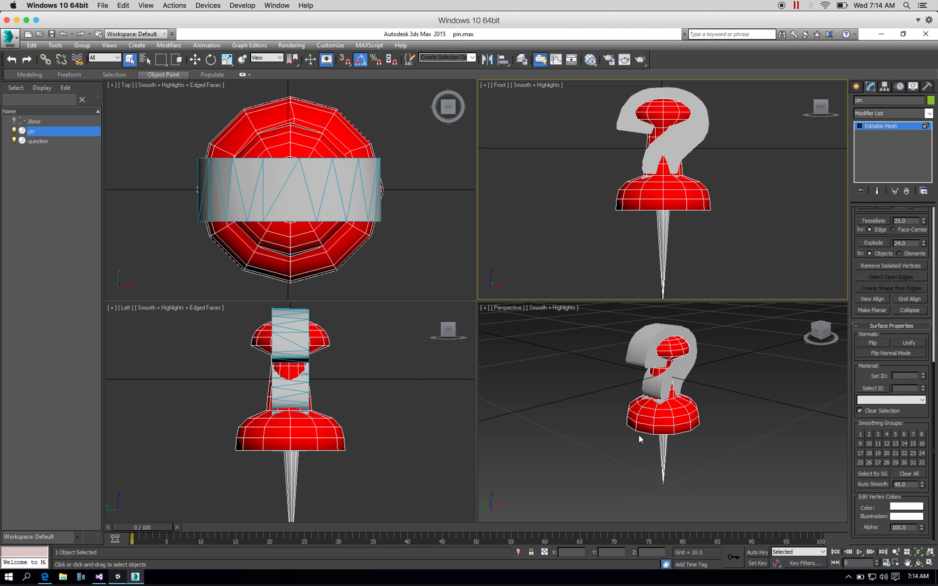
{"action": "left_click", "coordinate": [670, 422]}
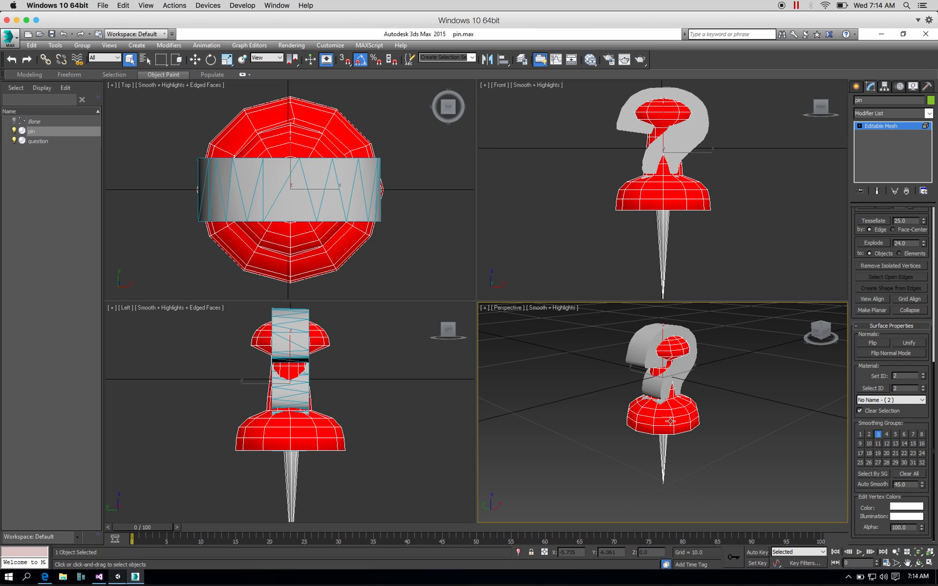
{"action": "left_click", "coordinate": [227, 59]}
{"action": "left_click_drag", "start_coordinate": [676, 155], "coordinate": [686, 174]}
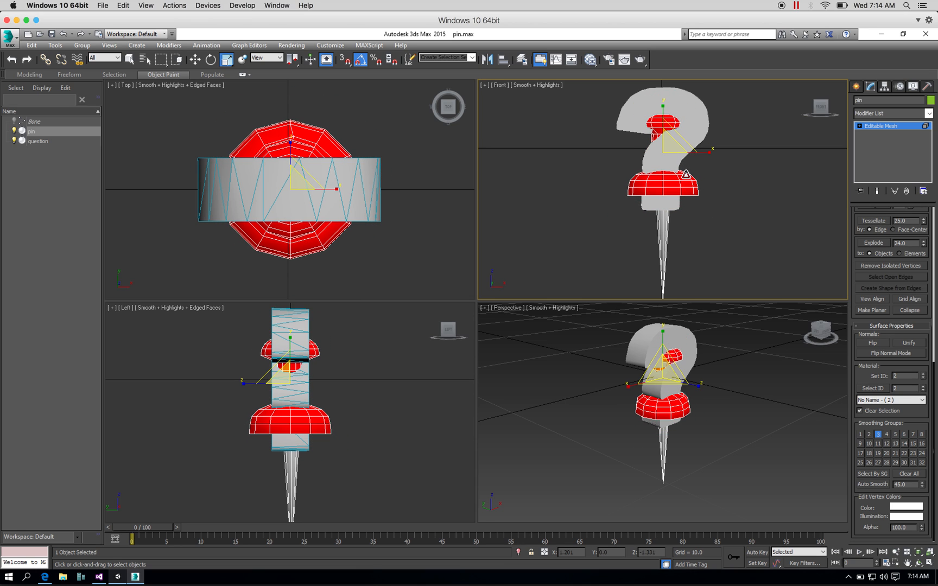
{"action": "right_click", "coordinate": [687, 174]}
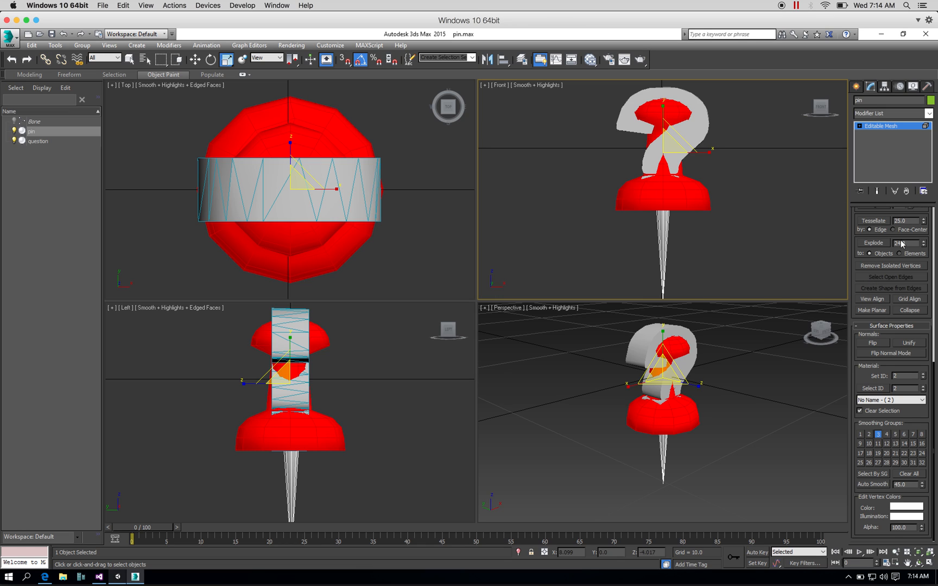
- Leave element sub-object mode and uniformly scale the whole pin down to about 67 percent
{"action": "left_click_drag", "start_coordinate": [923, 259], "coordinate": [926, 474]}
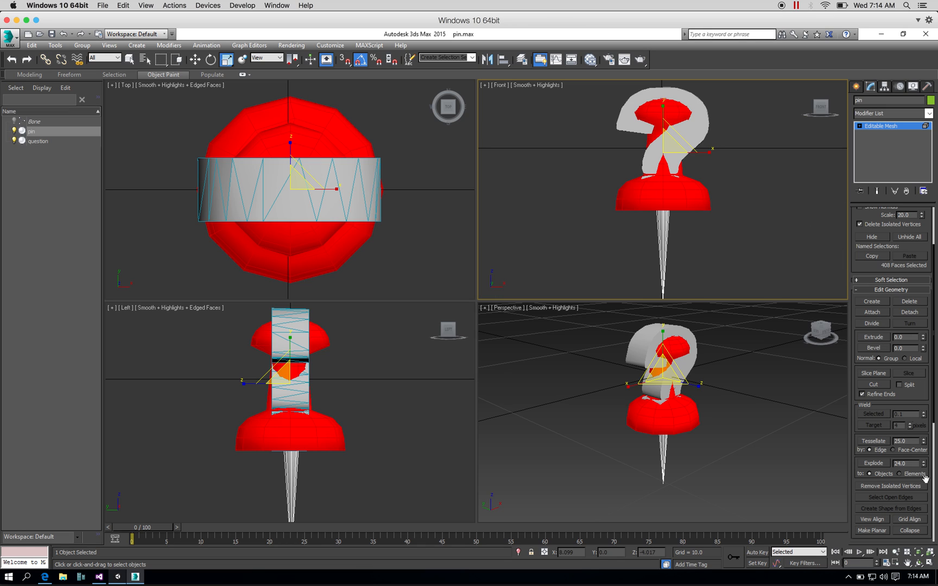
{"action": "left_click_drag", "start_coordinate": [922, 228], "coordinate": [929, 423]}
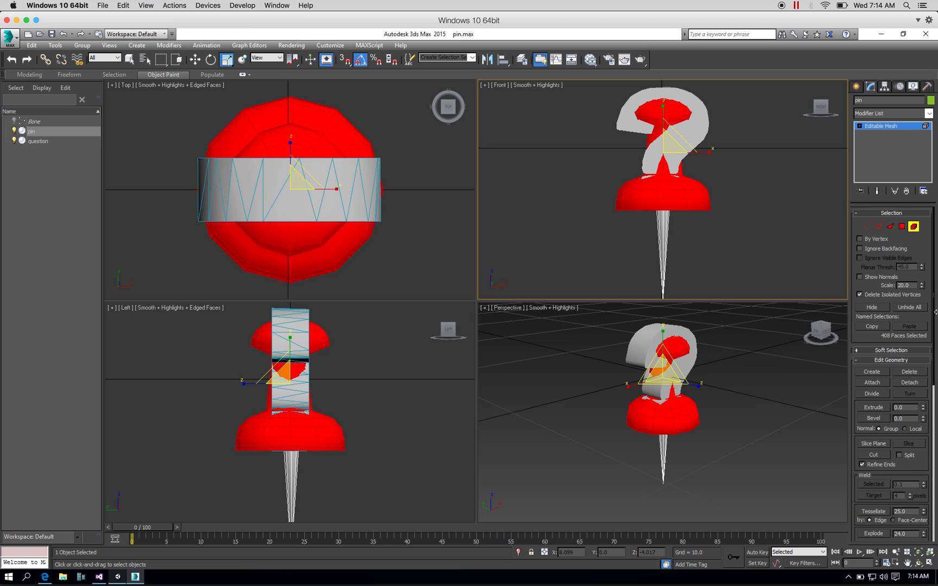
{"action": "left_click", "coordinate": [915, 228]}
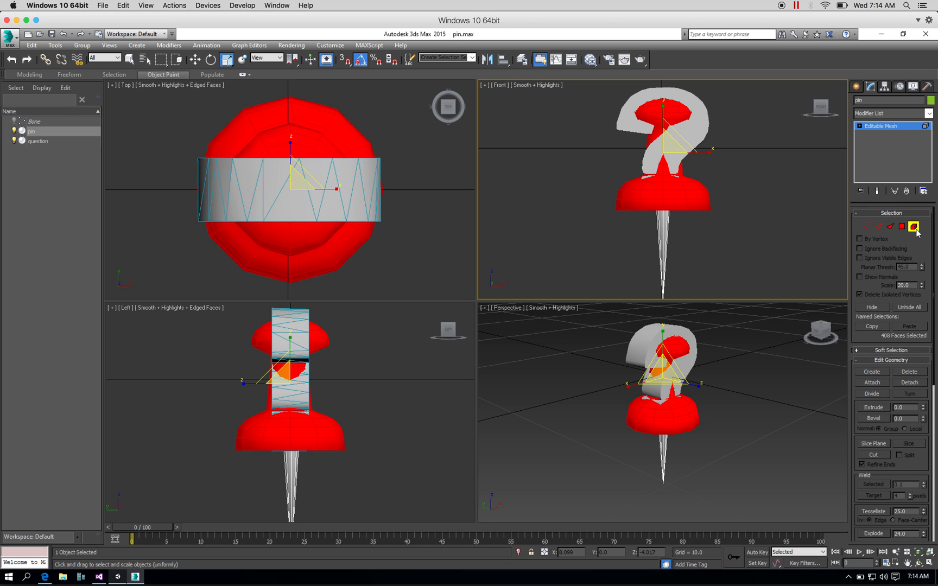
{"action": "left_click", "coordinate": [733, 177]}
{"action": "left_click", "coordinate": [691, 196]}
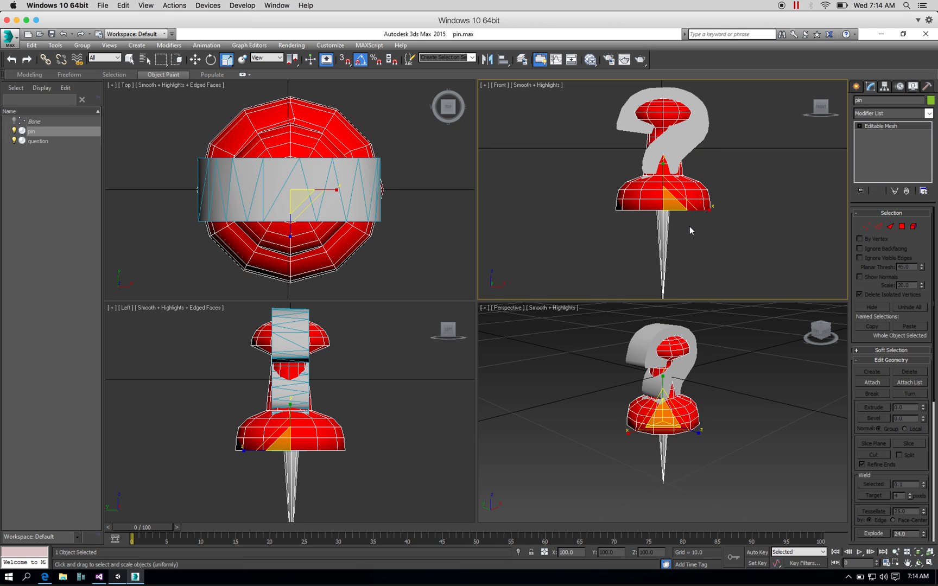
{"action": "left_click_drag", "start_coordinate": [665, 202], "coordinate": [664, 227]}
{"action": "left_click", "coordinate": [195, 60]}
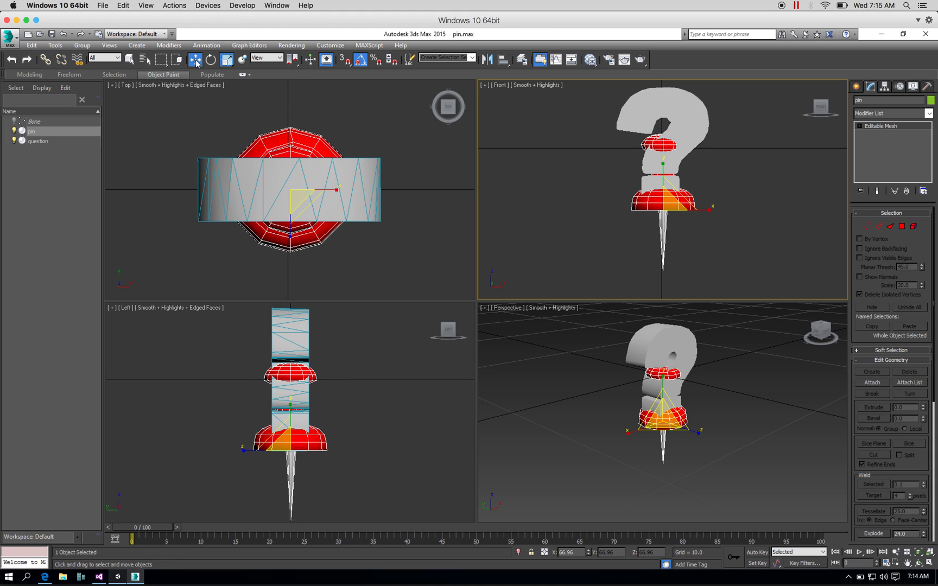
{"action": "left_click", "coordinate": [290, 413]}
{"action": "key", "text": "ctrl+z"}
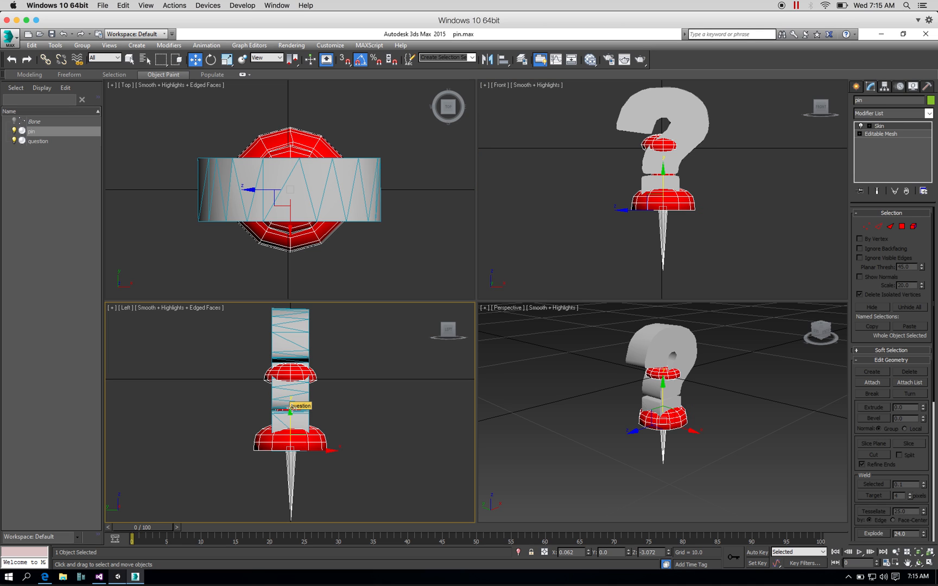
{"action": "left_click_drag", "start_coordinate": [289, 387], "coordinate": [289, 375]}
{"action": "key", "text": "ctrl+z"}
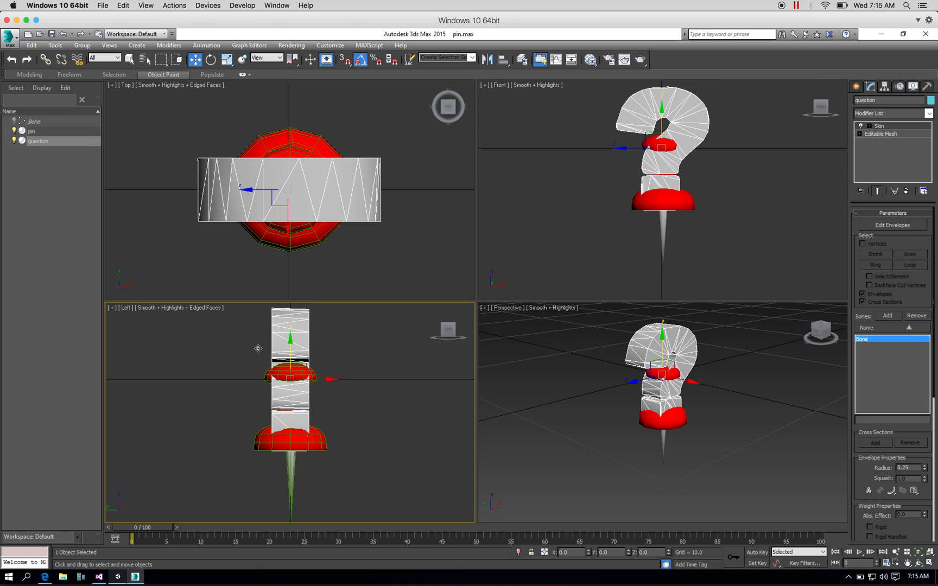
- Hide the question object, then move the pin up by about 2.74 units in the front view and fit all viewports
{"action": "left_click", "coordinate": [15, 140]}
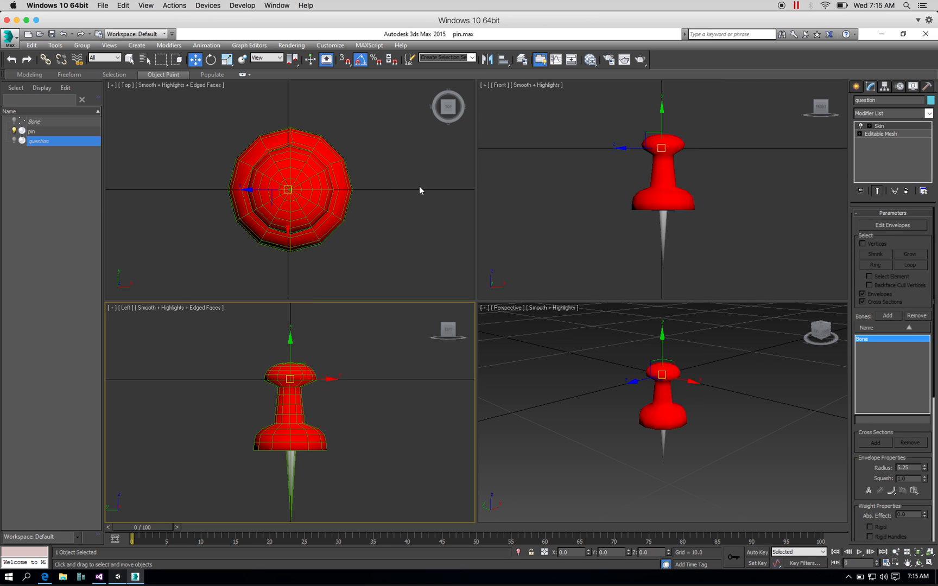
{"action": "left_click", "coordinate": [649, 207]}
{"action": "left_click", "coordinate": [662, 142]}
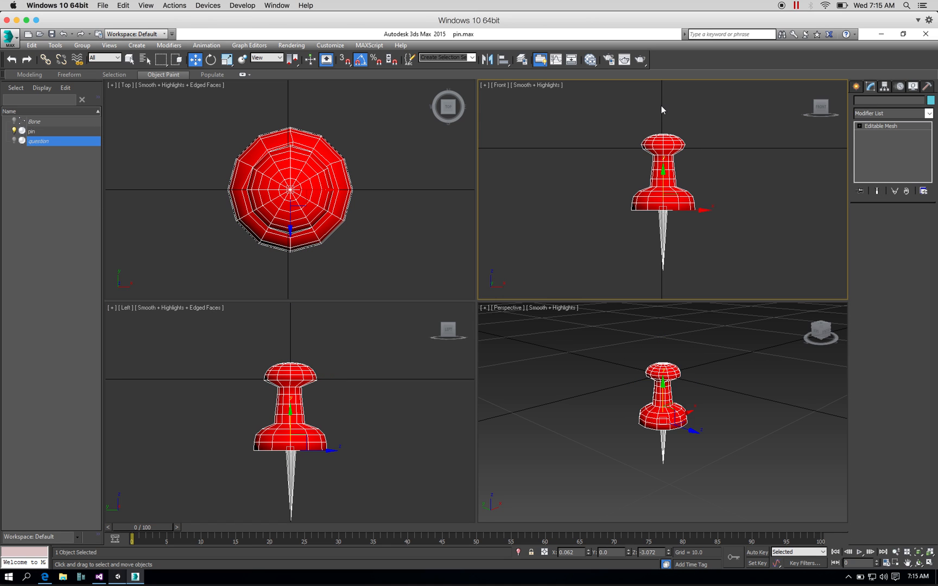
{"action": "left_click_drag", "start_coordinate": [664, 171], "coordinate": [663, 116]}
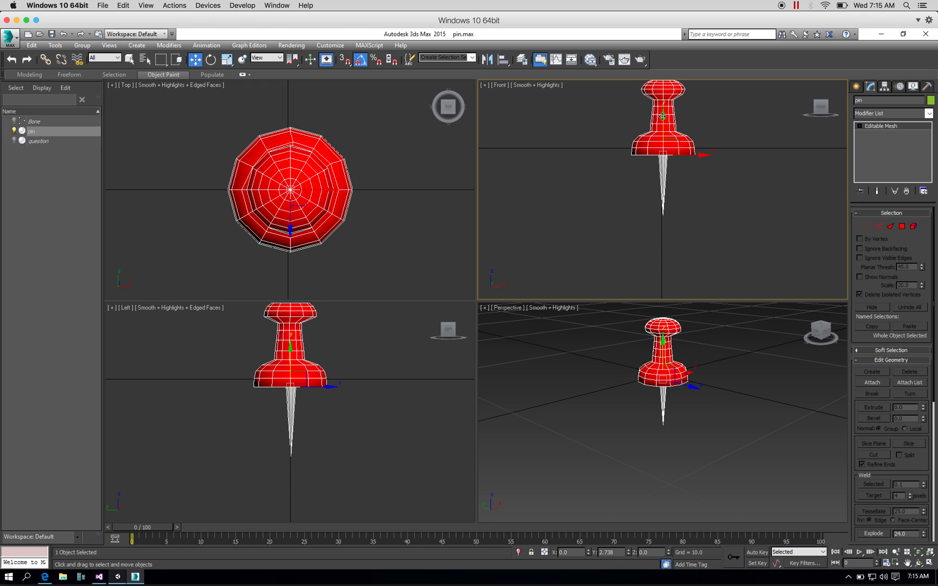
{"action": "left_click", "coordinate": [930, 552]}
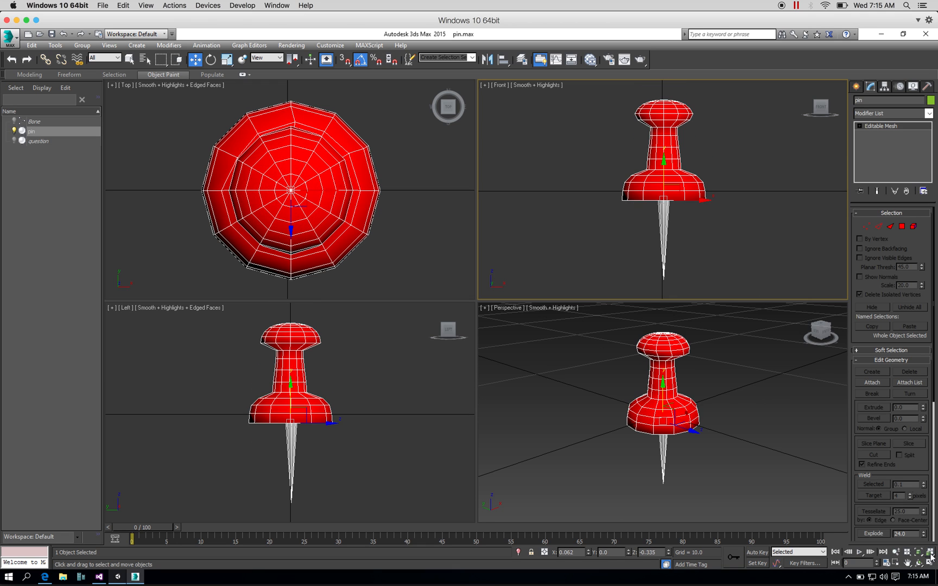
{"action": "left_click", "coordinate": [930, 553]}
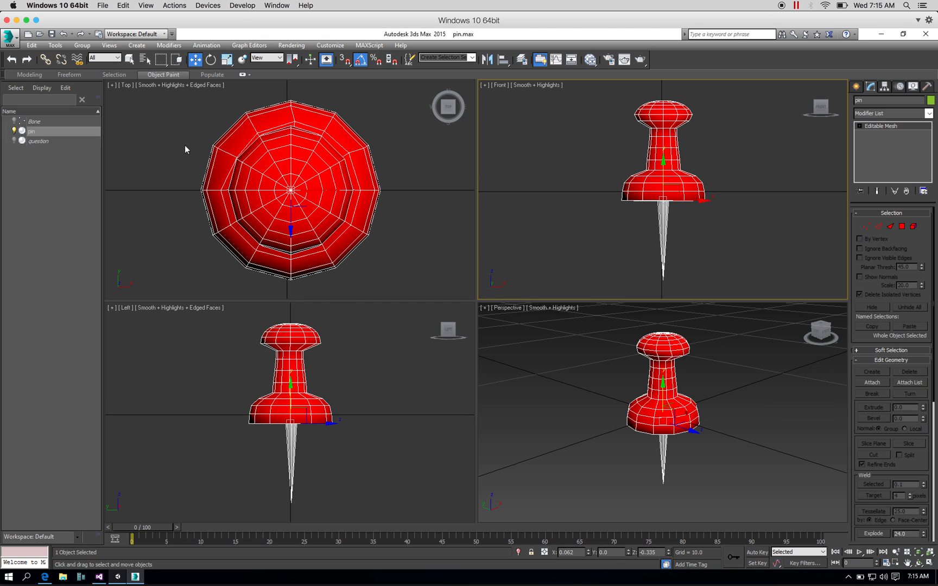
- Unhide the question object and uniformly scale the pin down to about 65 percent, then clear the selection
{"action": "left_click", "coordinate": [13, 141]}
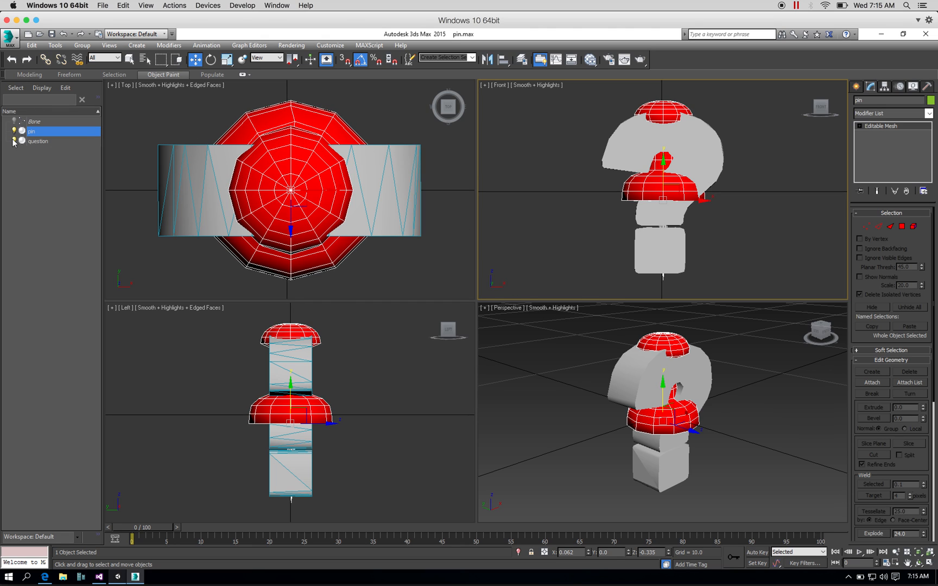
{"action": "left_click", "coordinate": [671, 105]}
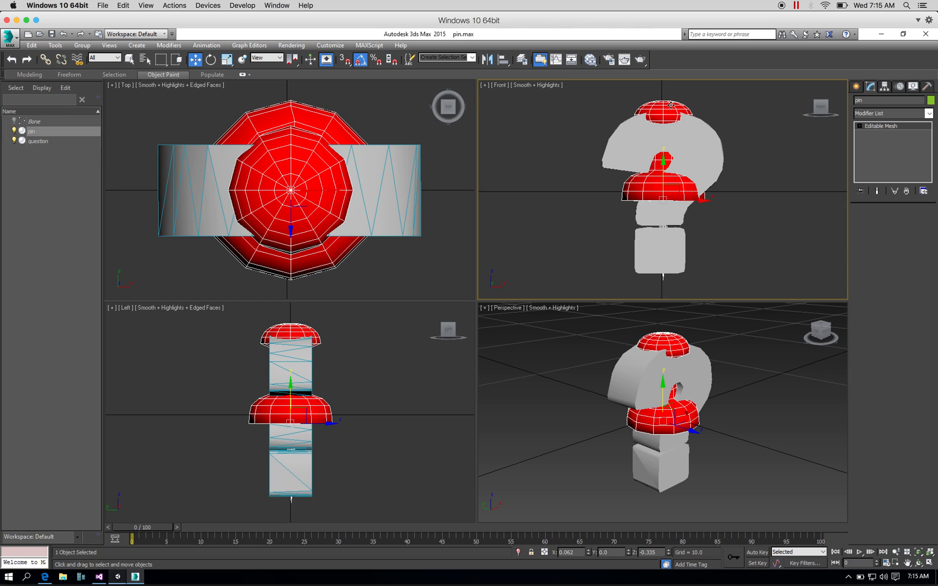
{"action": "left_click", "coordinate": [228, 60]}
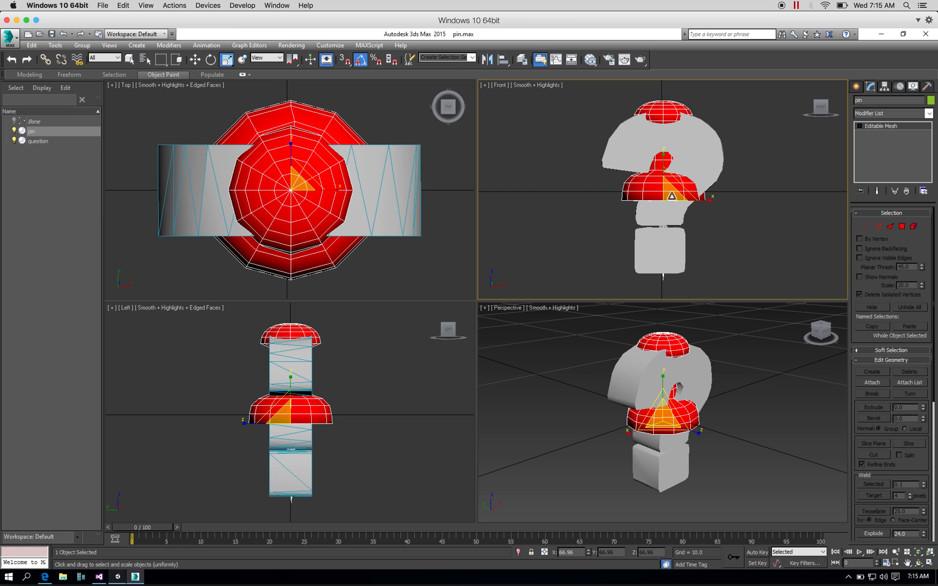
{"action": "left_click_drag", "start_coordinate": [672, 197], "coordinate": [671, 206]}
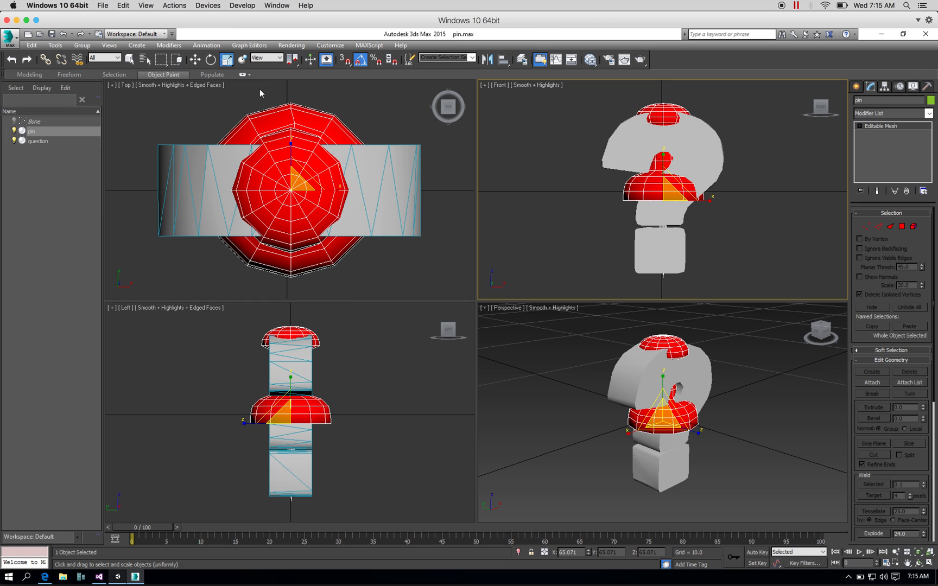
{"action": "left_click", "coordinate": [566, 189]}
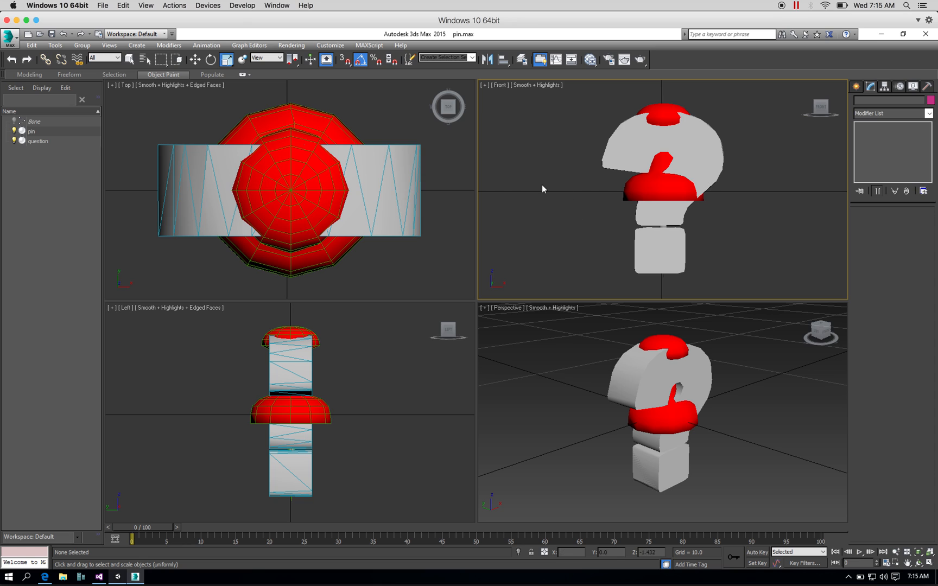
- Hide the question object to inspect the pin on its own, then show the question again
{"action": "left_click", "coordinate": [47, 141]}
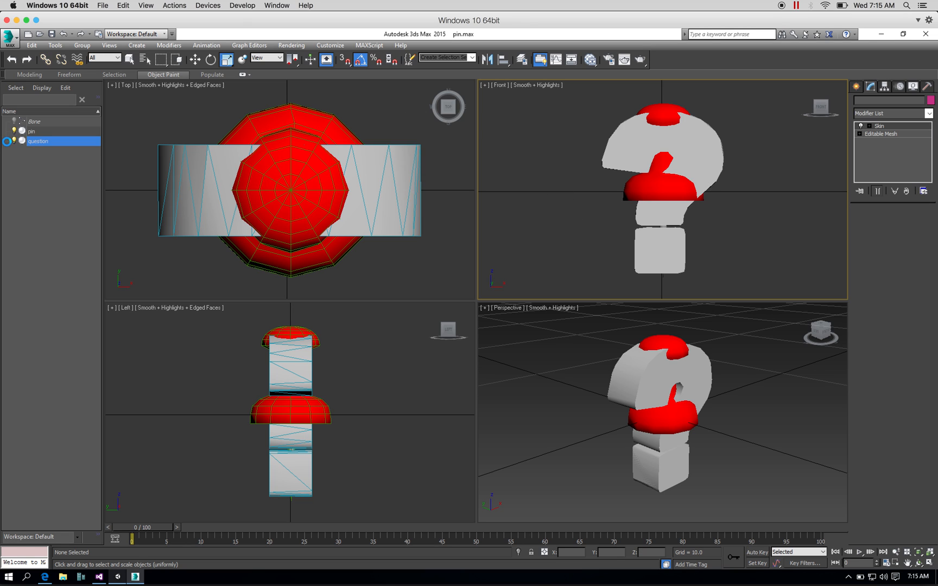
{"action": "left_click", "coordinate": [13, 141]}
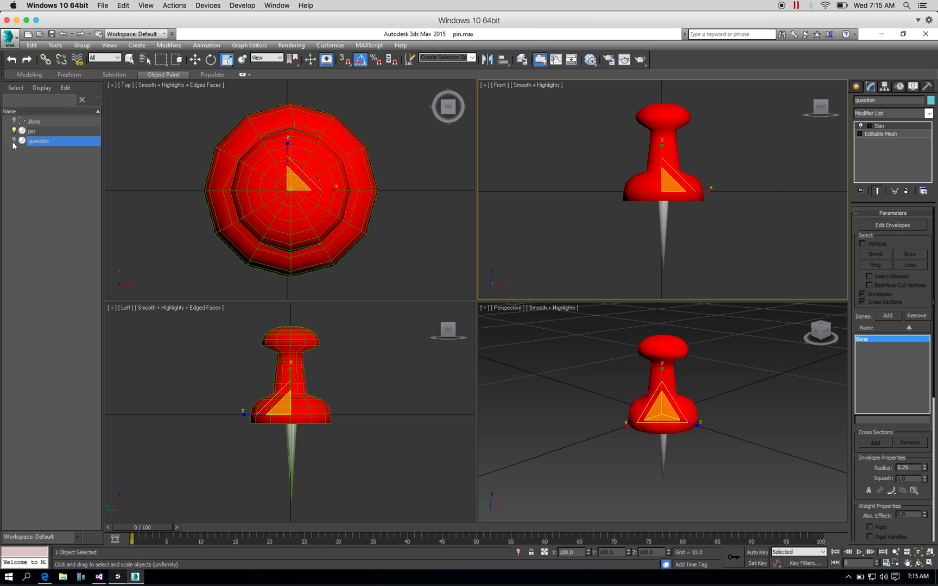
{"action": "left_click", "coordinate": [14, 141]}
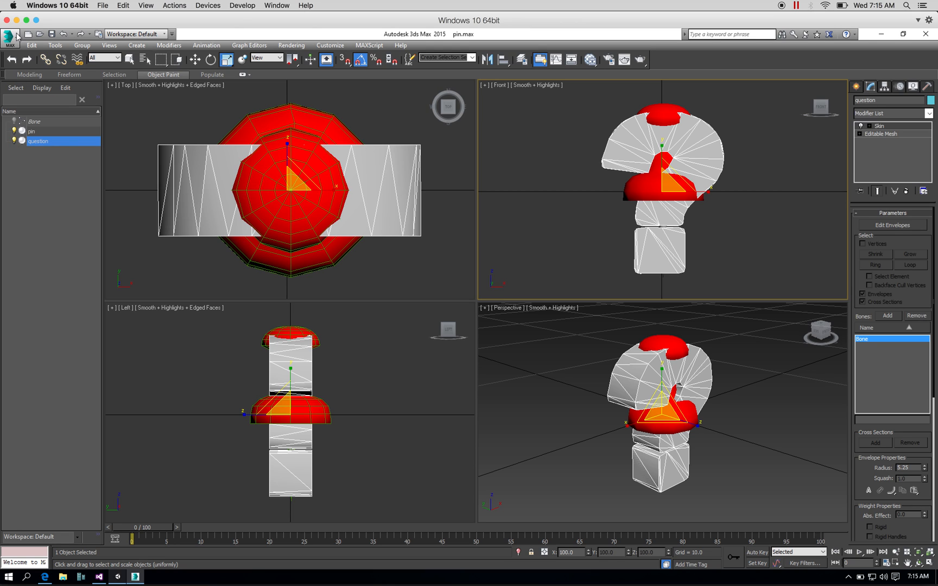
- Save the scene, then save a backup copy of it as pin_bk.max in the same folder
{"action": "left_click", "coordinate": [54, 35]}
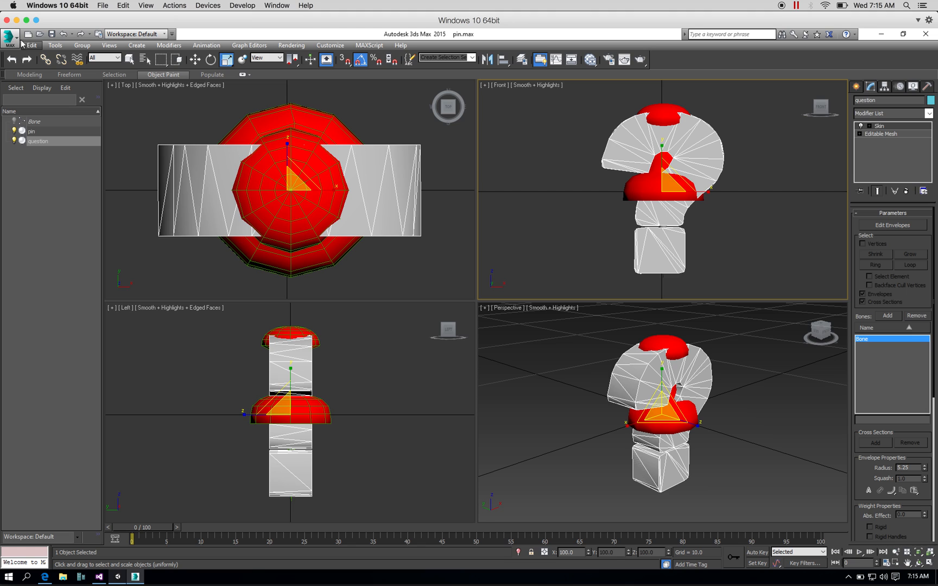
{"action": "left_click", "coordinate": [18, 38]}
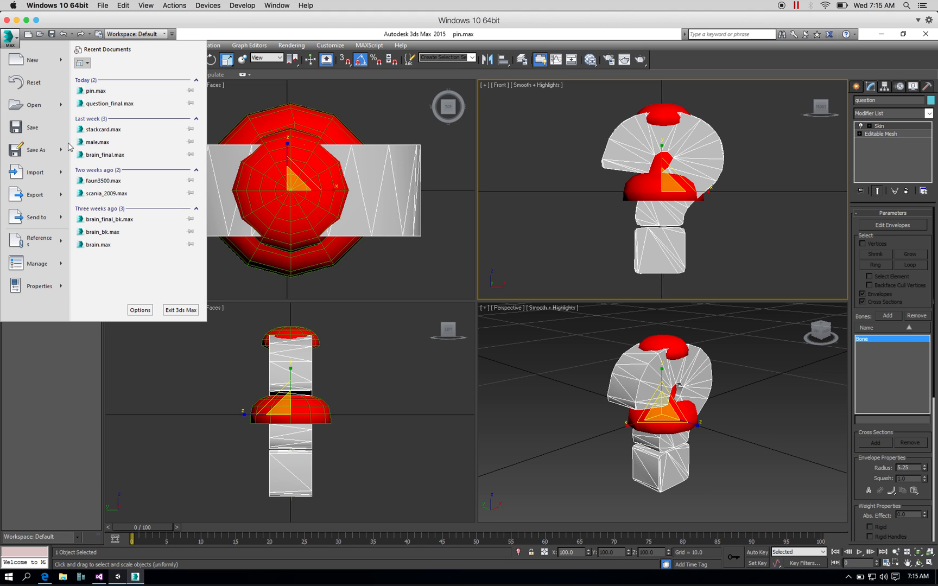
{"action": "left_click", "coordinate": [46, 151]}
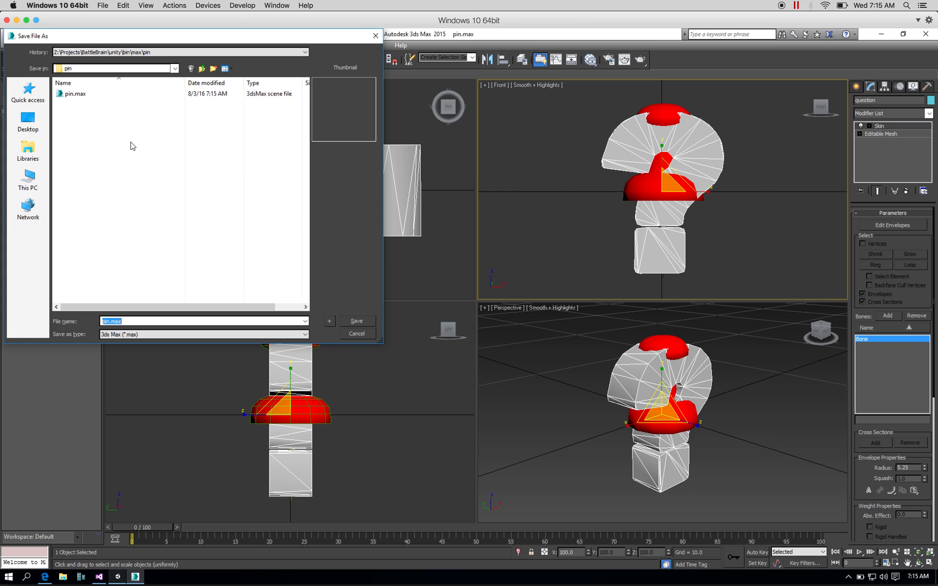
{"action": "left_click", "coordinate": [110, 324]}
{"action": "type", "text": "_bk"}
{"action": "key", "text": "Return"}
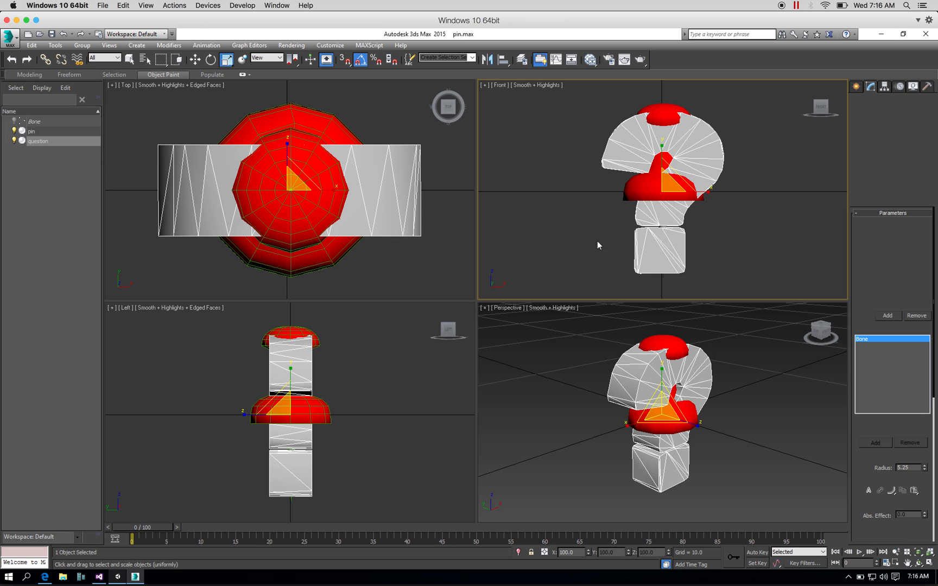
- Delete the question object from the scene
{"action": "left_click", "coordinate": [46, 141]}
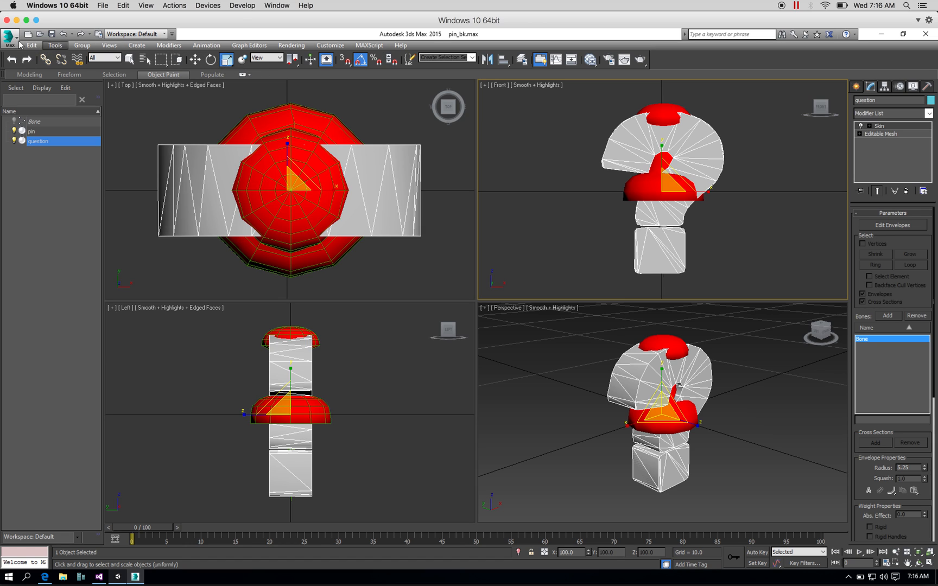
{"action": "left_click", "coordinate": [12, 37]}
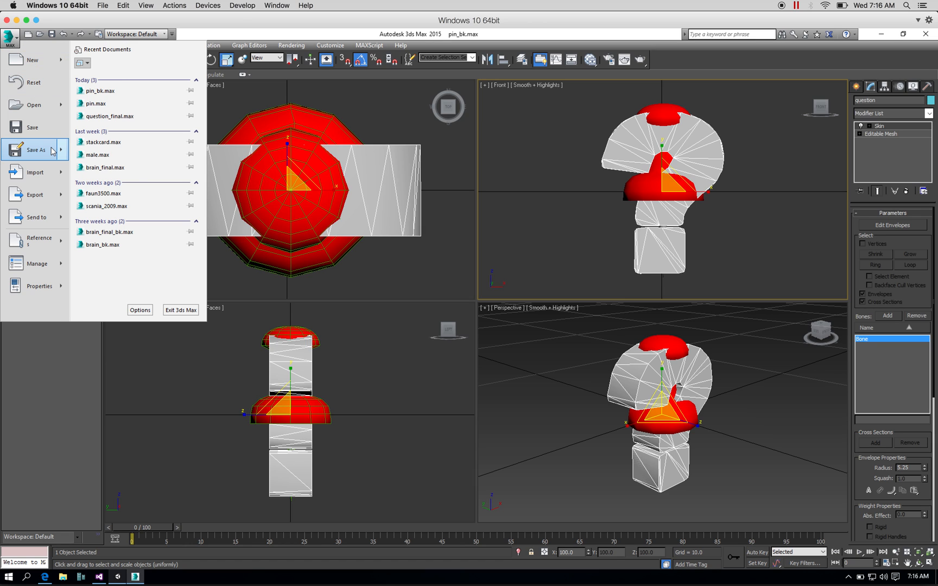
{"action": "left_click", "coordinate": [7, 38]}
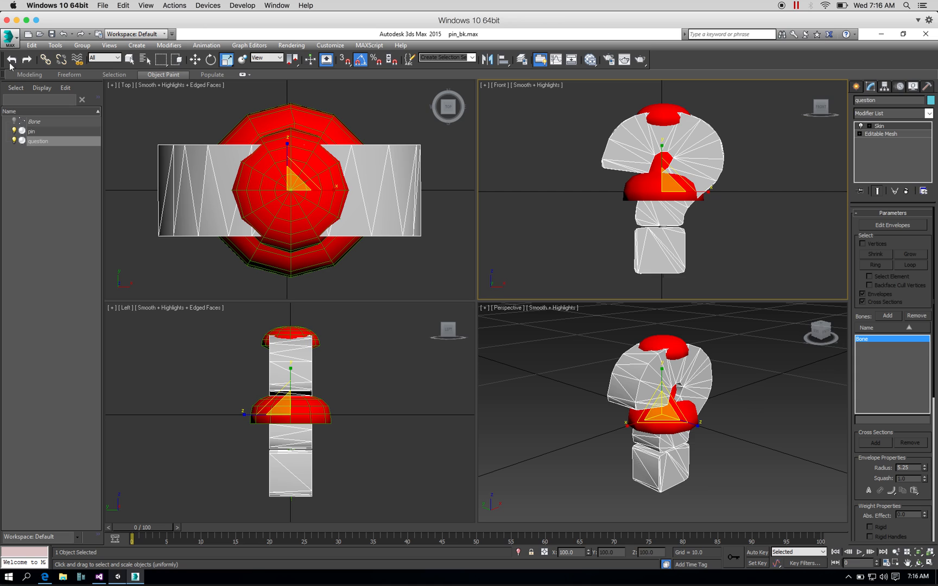
{"action": "right_click", "coordinate": [31, 140]}
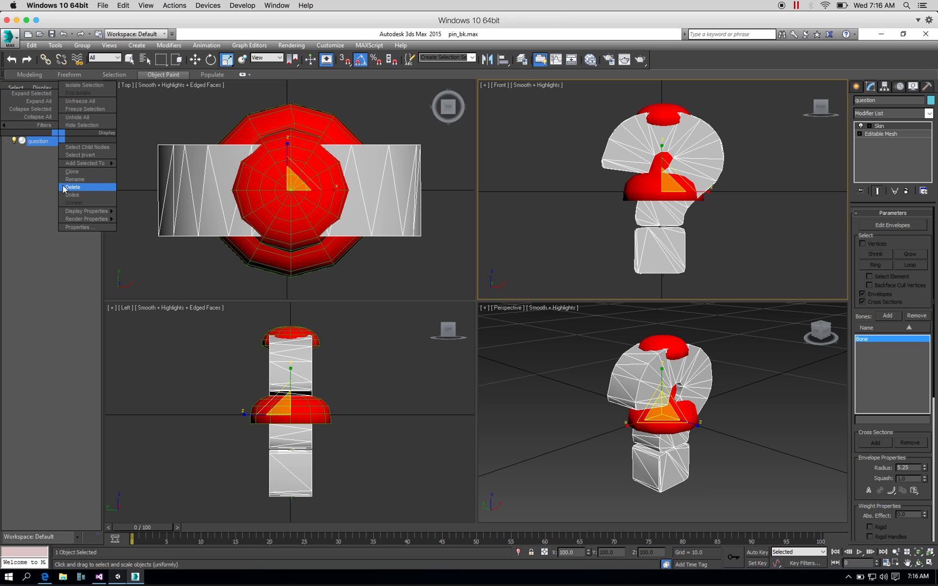
{"action": "left_click", "coordinate": [62, 186]}
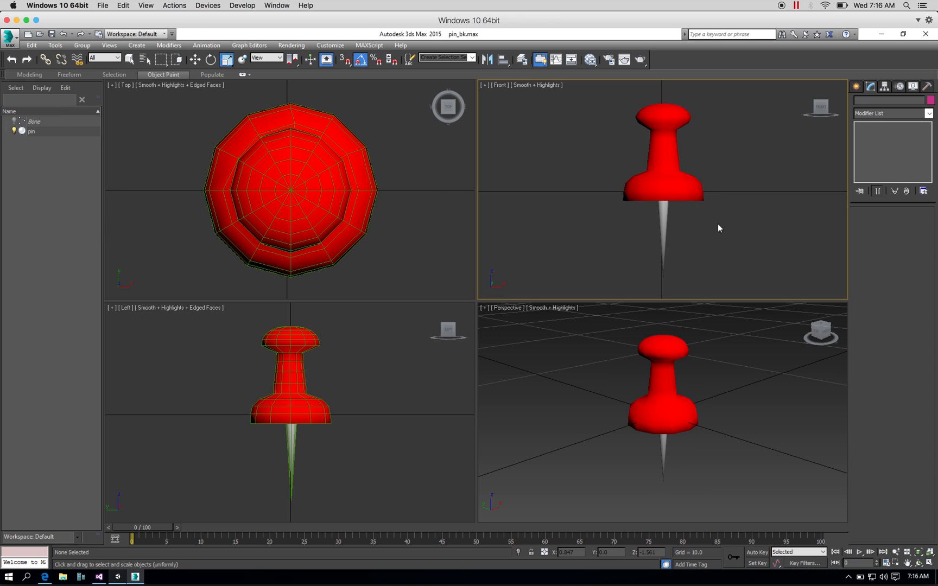
- Select the pin, open its pivot adjustment options, and check the pin reference images in the browser before returning to 3ds Max
{"action": "left_click", "coordinate": [696, 194]}
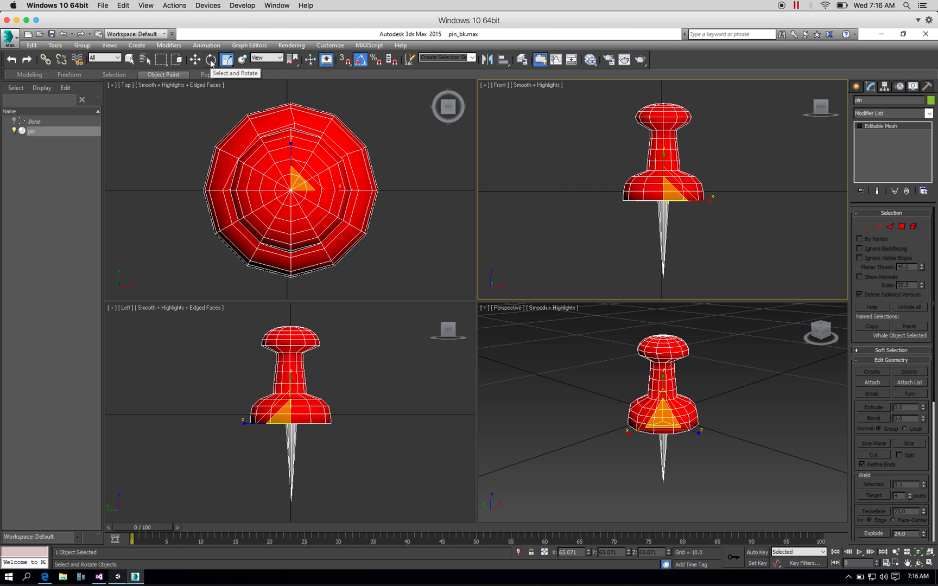
{"action": "left_click", "coordinate": [883, 88]}
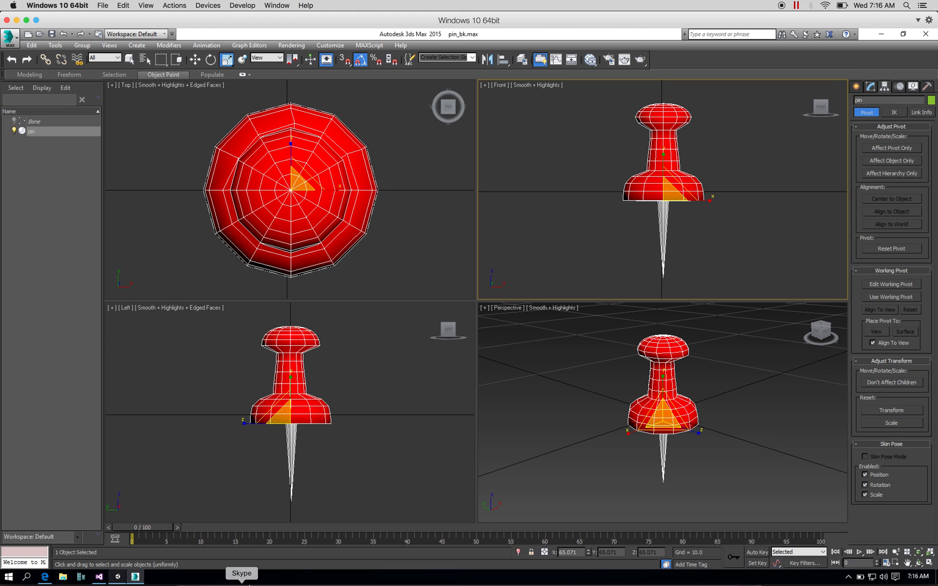
{"action": "left_click", "coordinate": [45, 576]}
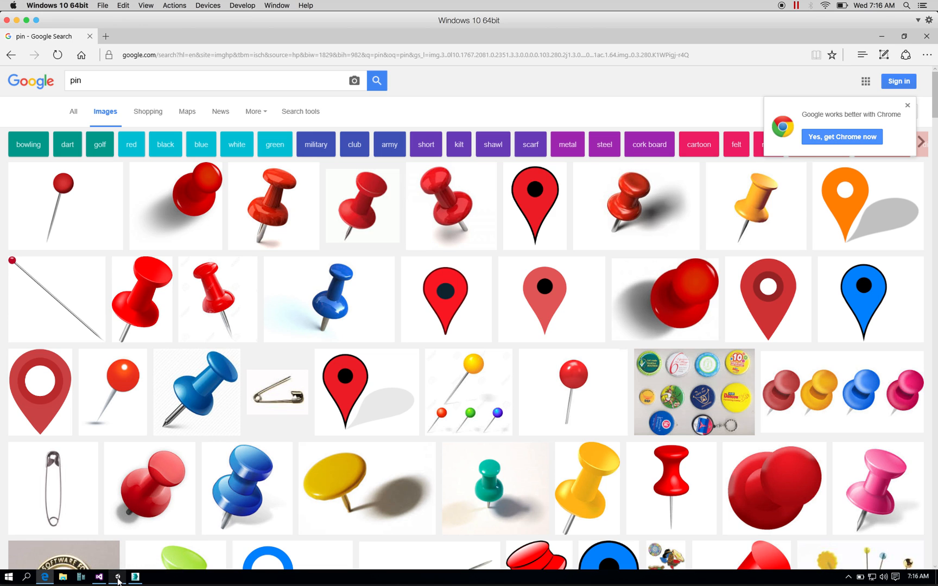
{"action": "left_click", "coordinate": [137, 580]}
{"action": "left_click", "coordinate": [136, 579]}
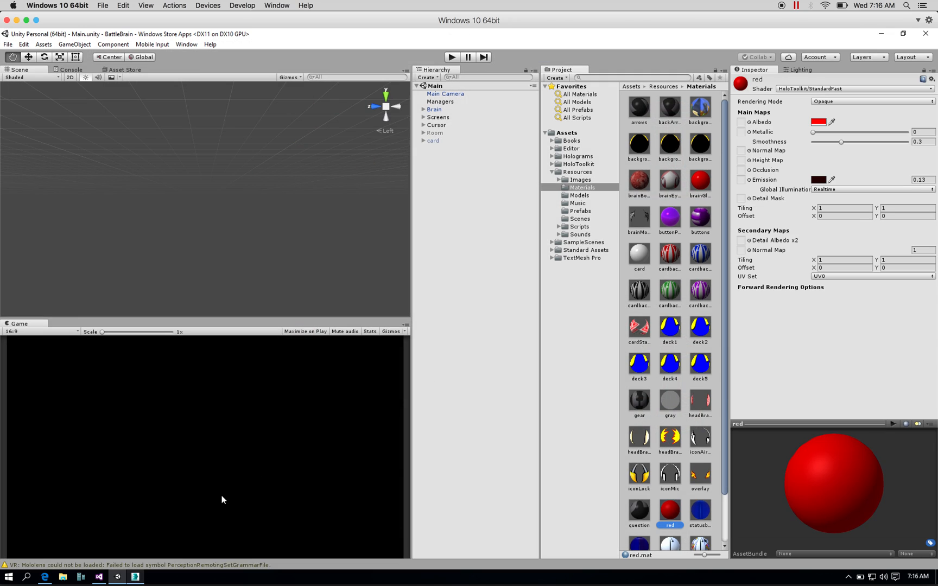
{"action": "left_click", "coordinate": [137, 580]}
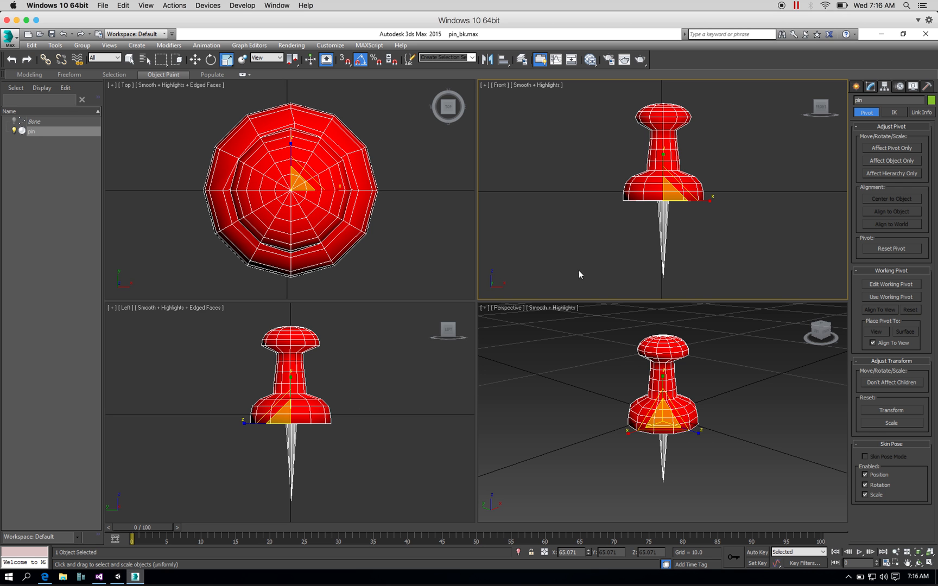
- Center the pin's pivot to the object with Affect Pivot Only, then leave pivot editing
{"action": "left_click", "coordinate": [897, 144]}
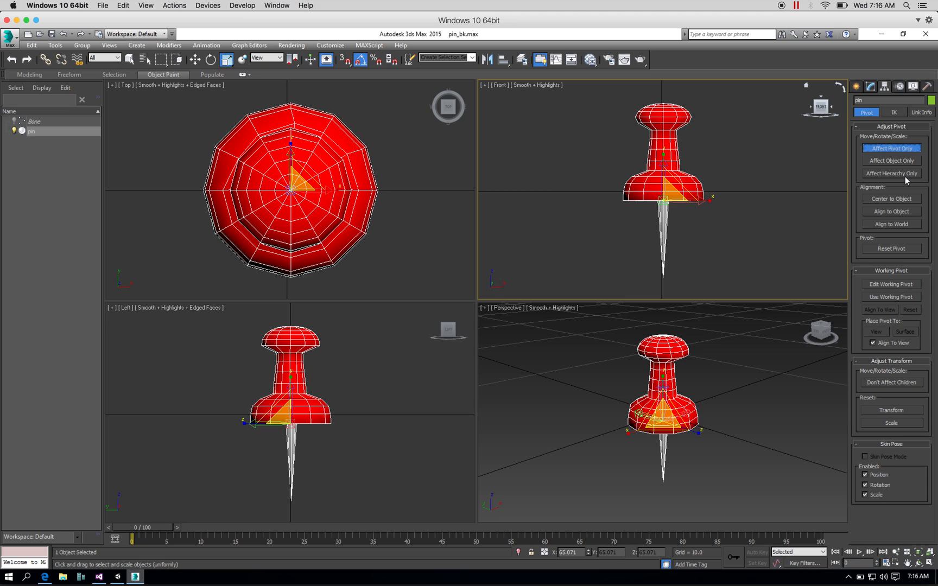
{"action": "left_click", "coordinate": [899, 199]}
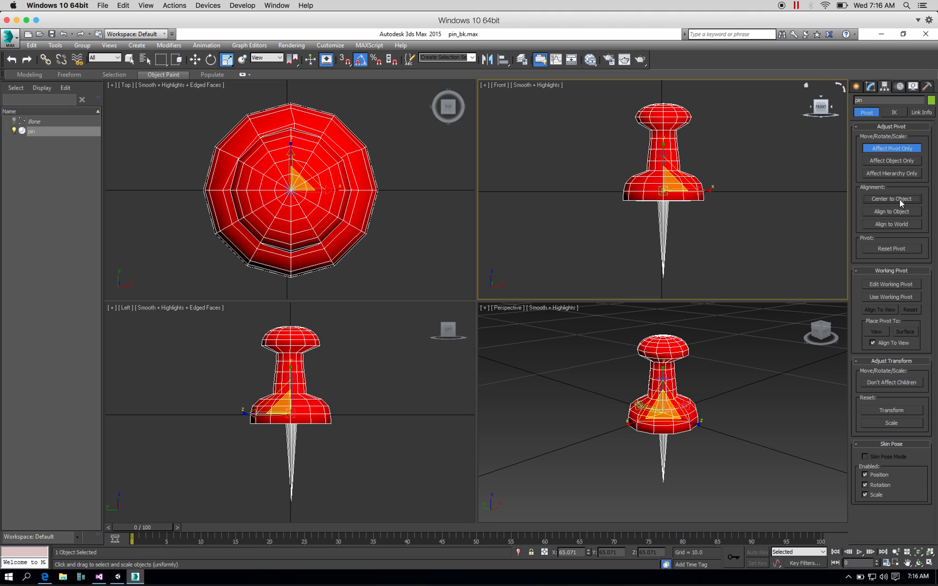
{"action": "left_click", "coordinate": [885, 149]}
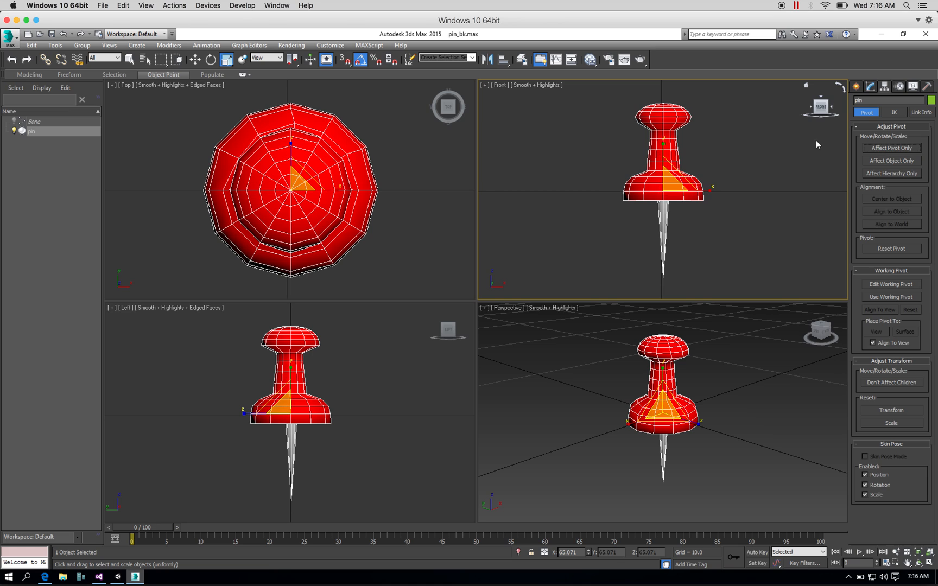
- Rotate the pin into a tilted pose of about X -5, Y 49 and Z -24 degrees
{"action": "left_click", "coordinate": [211, 59]}
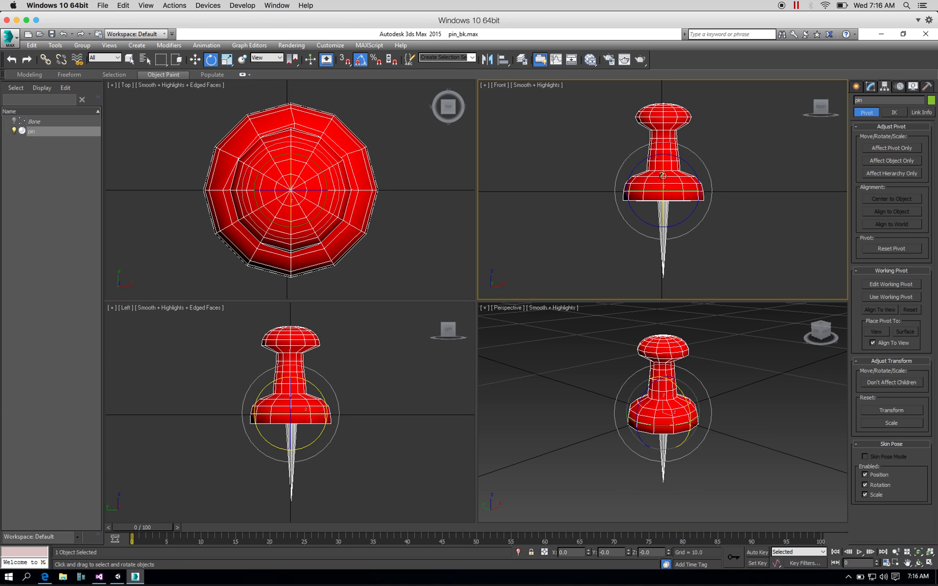
{"action": "left_click_drag", "start_coordinate": [680, 157], "coordinate": [696, 167]}
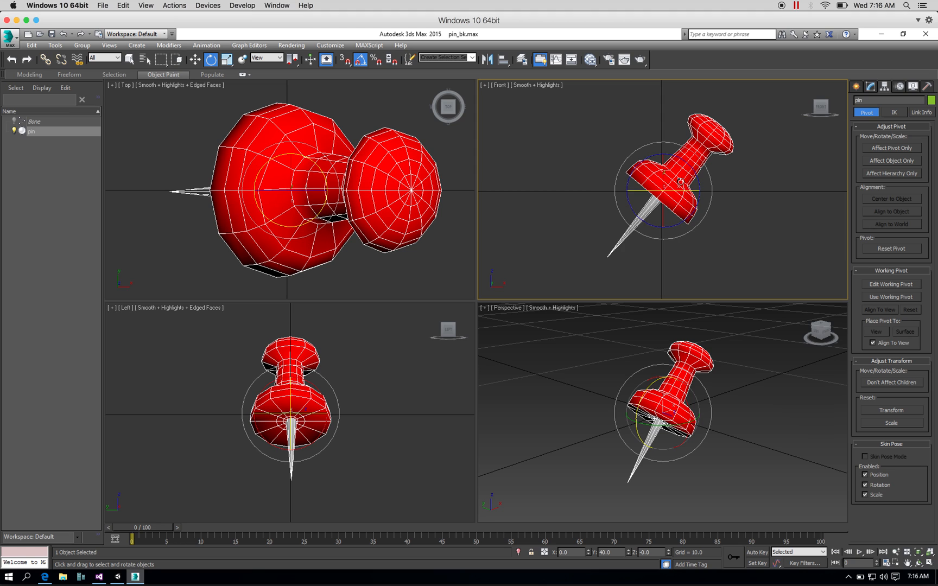
{"action": "mouse_move", "coordinate": [673, 190]}
{"action": "left_mouse_down"}
{"action": "mouse_move", "coordinate": [663, 191]}
{"action": "mouse_move", "coordinate": [692, 171]}
{"action": "mouse_move", "coordinate": [685, 190]}
{"action": "left_mouse_up"}
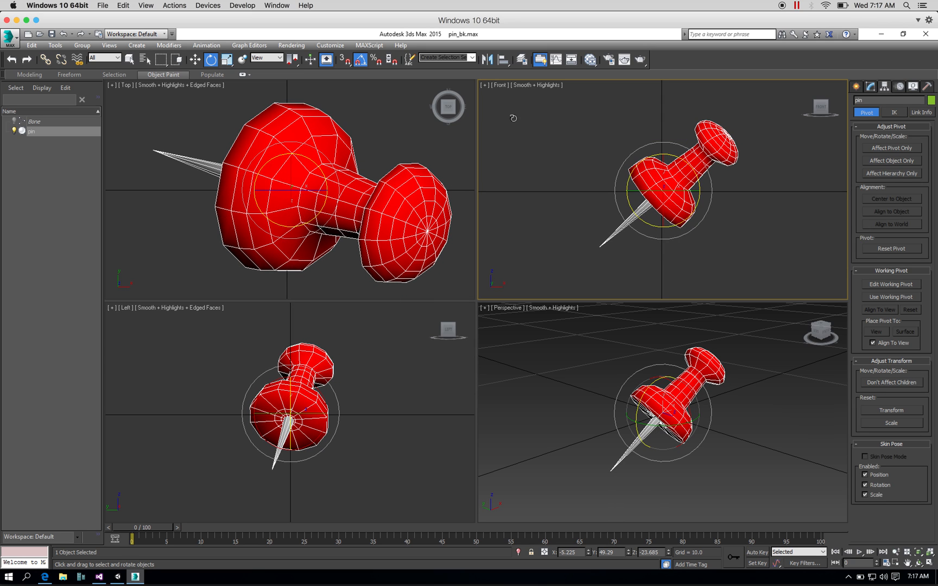
- Apply a Smooth modifier to the pin and assign it to smoothing group 1
{"action": "left_click", "coordinate": [195, 59]}
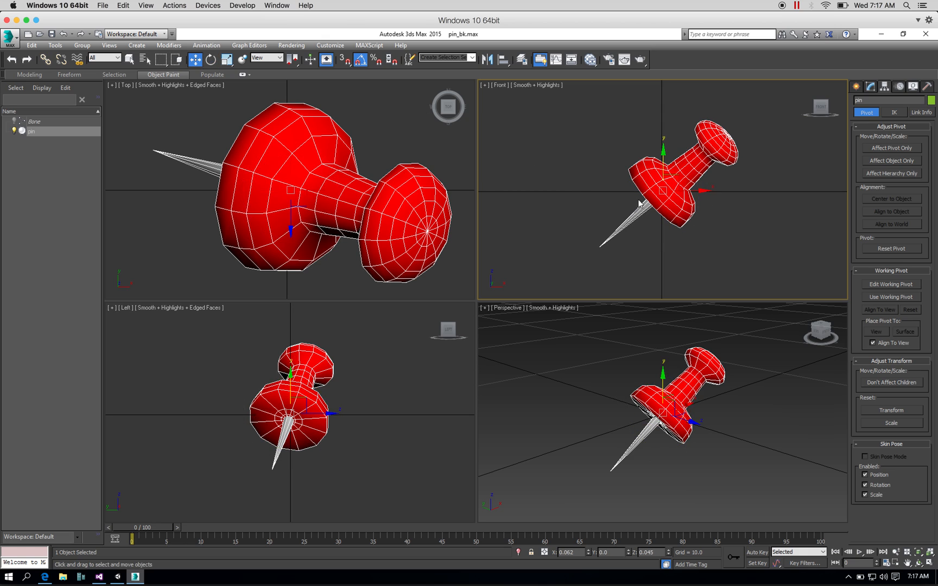
{"action": "left_click", "coordinate": [601, 205]}
{"action": "left_click", "coordinate": [661, 188]}
{"action": "left_click", "coordinate": [870, 87]}
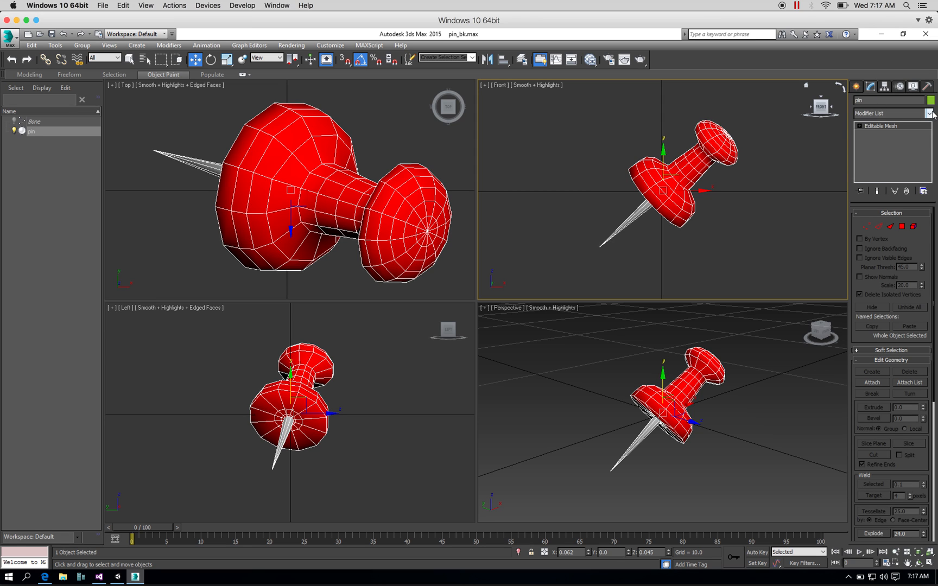
{"action": "left_click", "coordinate": [929, 113]}
{"action": "scroll", "coordinate": [933, 195], "scroll_direction": "down", "scroll_amount": 5}
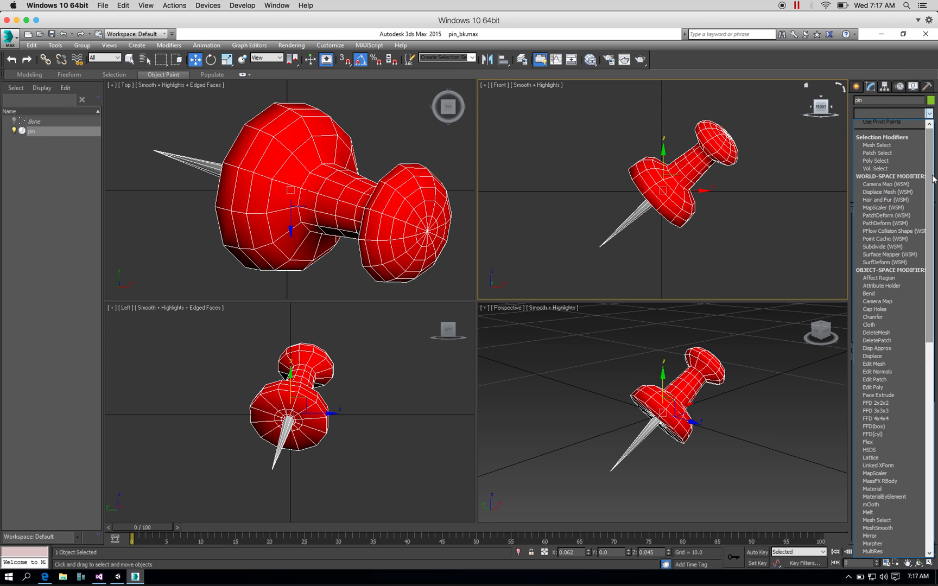
{"action": "scroll", "coordinate": [933, 199], "scroll_direction": "down", "scroll_amount": 7}
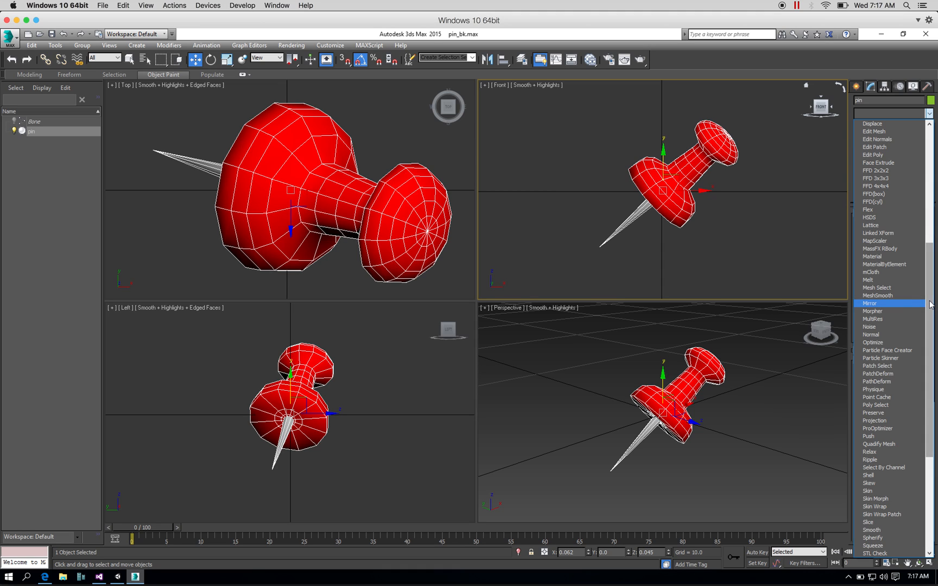
{"action": "scroll", "coordinate": [923, 326], "scroll_direction": "down", "scroll_amount": 3}
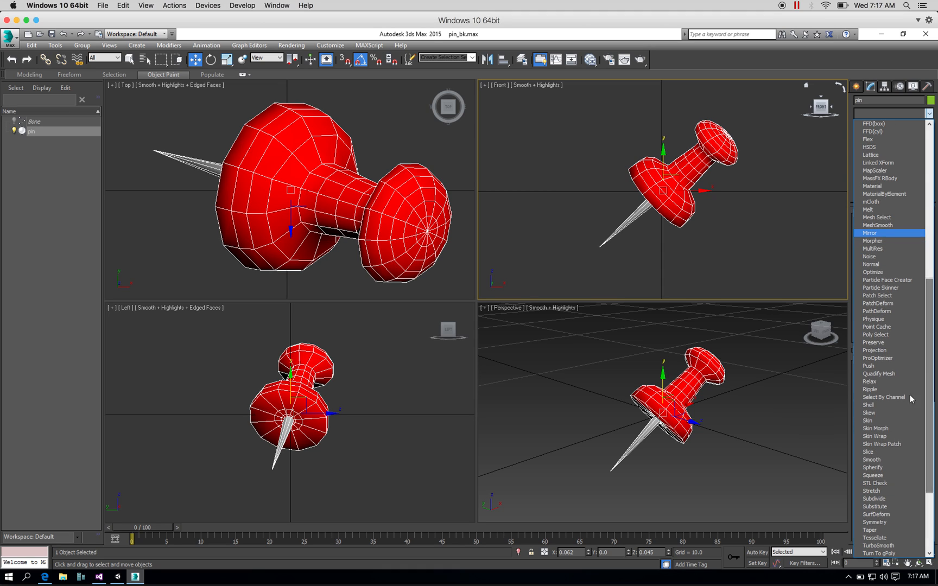
{"action": "left_click", "coordinate": [887, 460]}
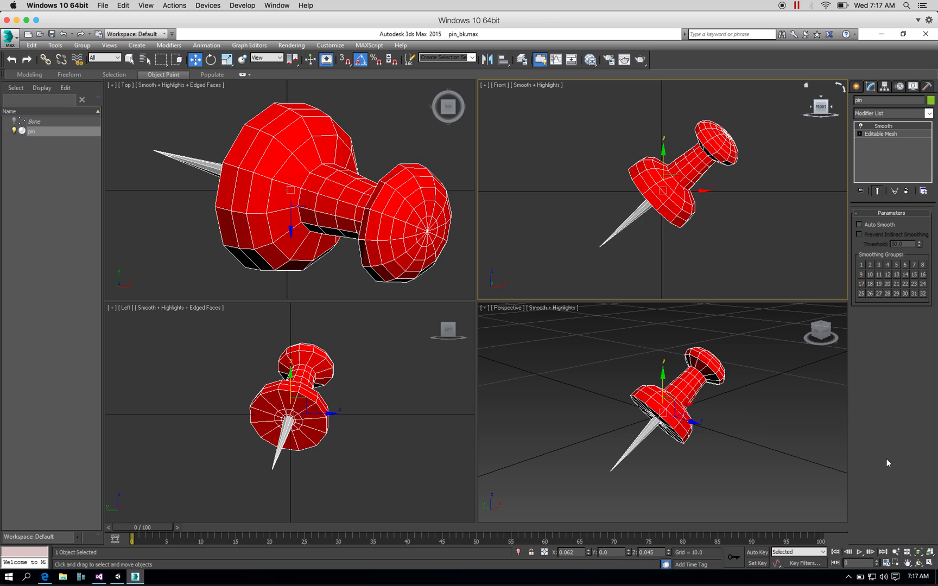
{"action": "left_click", "coordinate": [861, 265]}
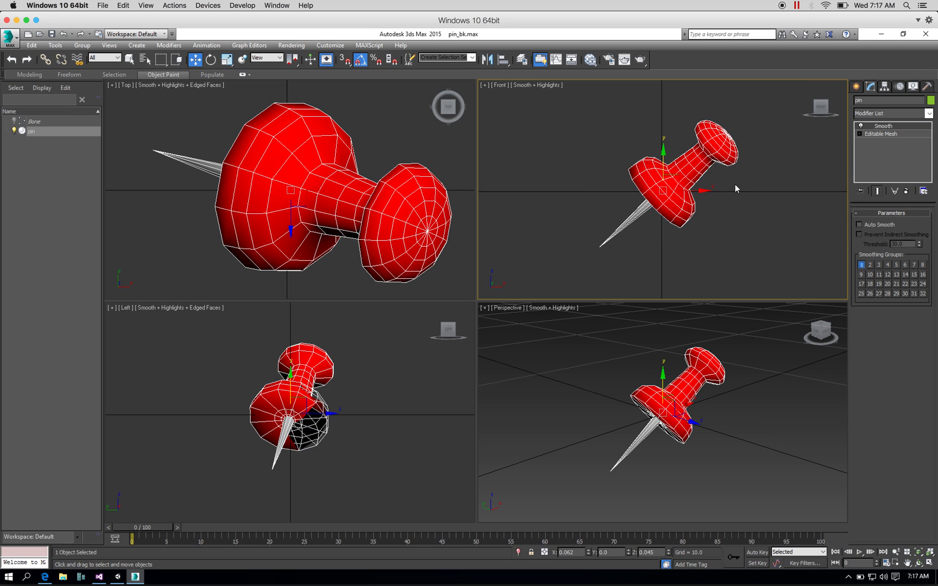
- Inspect the pin's smoothed shading in the Front viewport, switching Edged Faces on and off and viewing the pin unselected before reselecting it
{"action": "left_click", "coordinate": [535, 85]}
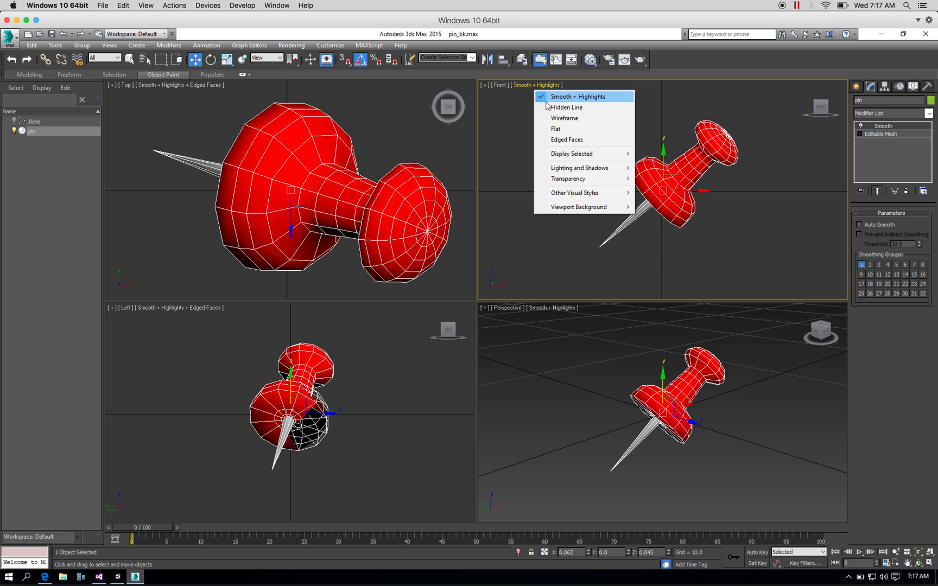
{"action": "left_click", "coordinate": [553, 142]}
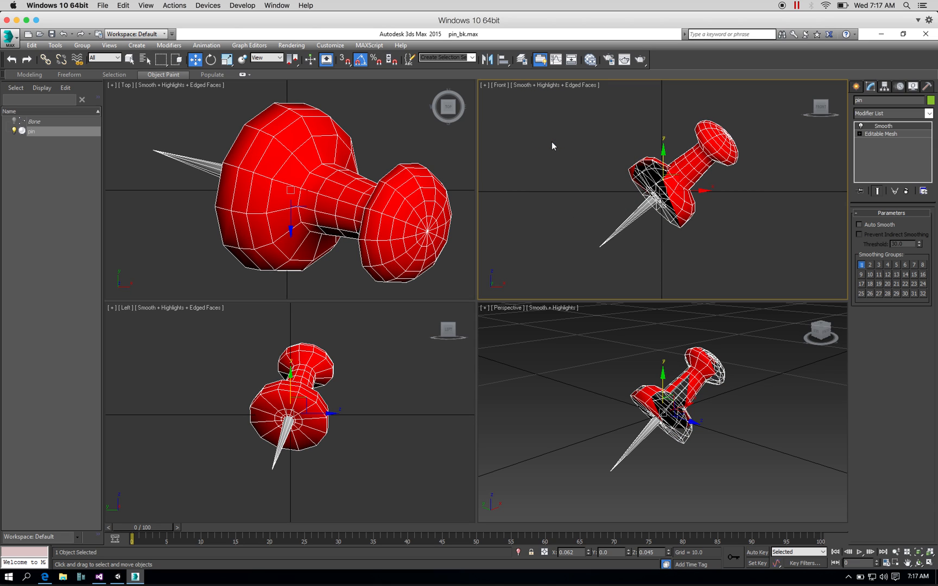
{"action": "left_click", "coordinate": [552, 83]}
{"action": "left_click", "coordinate": [565, 140]}
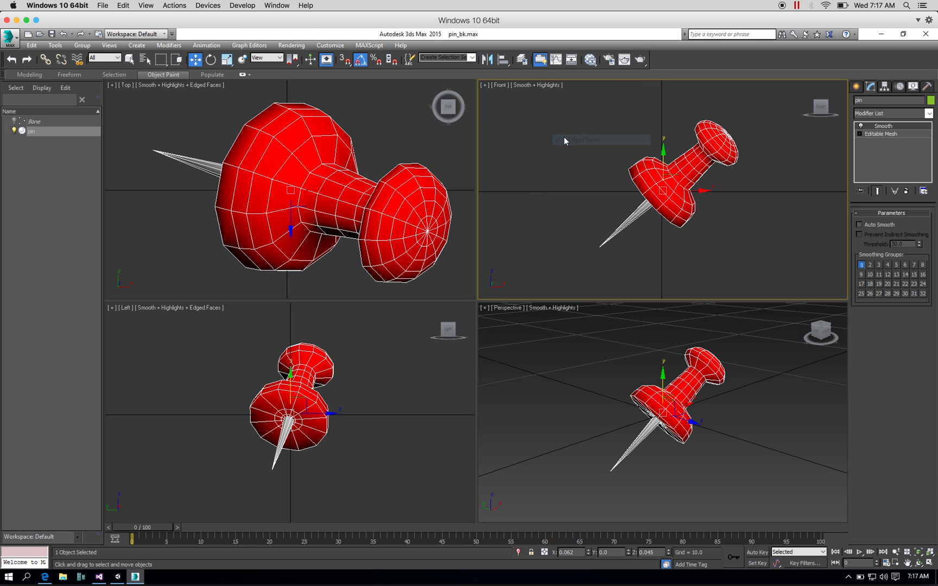
{"action": "left_click", "coordinate": [578, 137]}
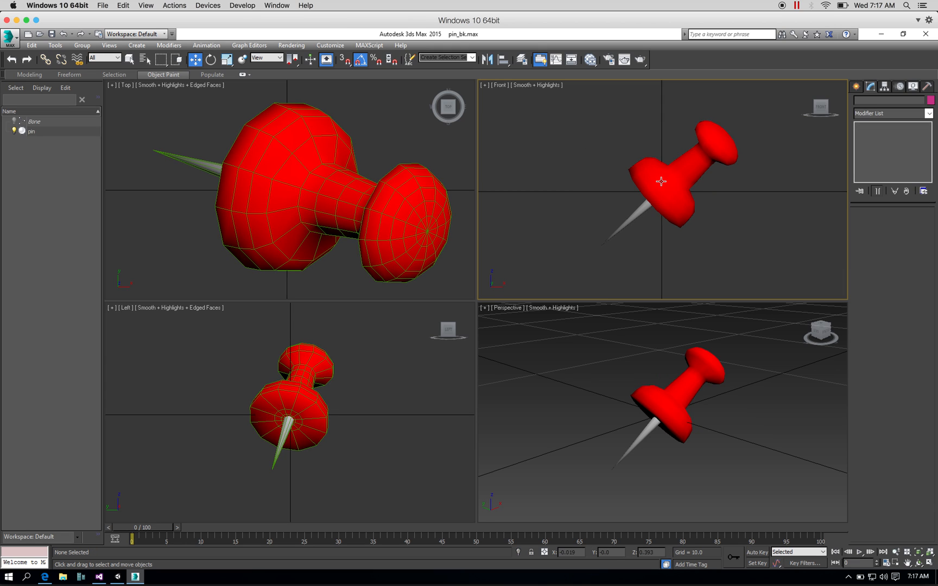
{"action": "left_click", "coordinate": [676, 194]}
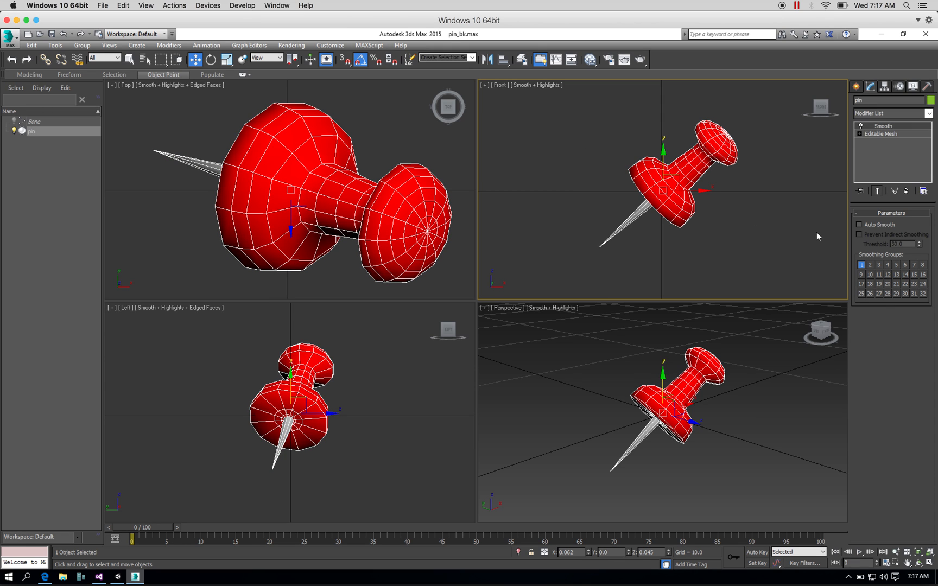
- Convert the smoothed pin to an editable mesh
{"action": "left_click", "coordinate": [887, 87]}
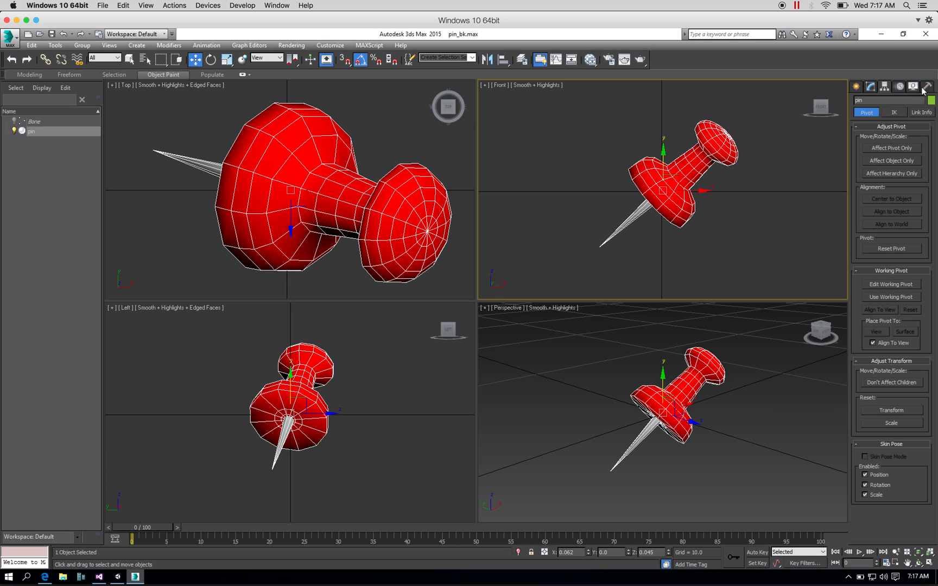
{"action": "right_click", "coordinate": [692, 154]}
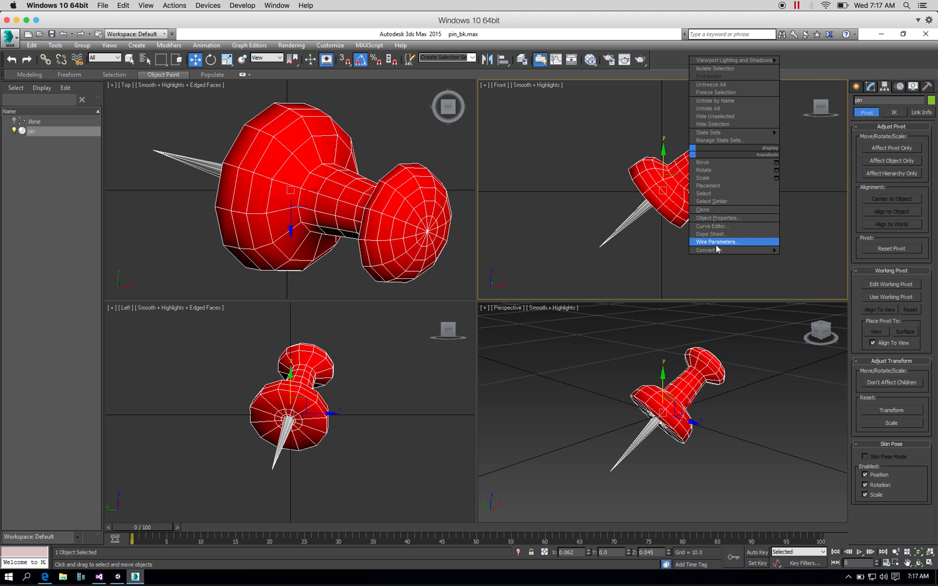
{"action": "mouse_move", "coordinate": [721, 251]}
{"action": "left_click", "coordinate": [793, 253]}
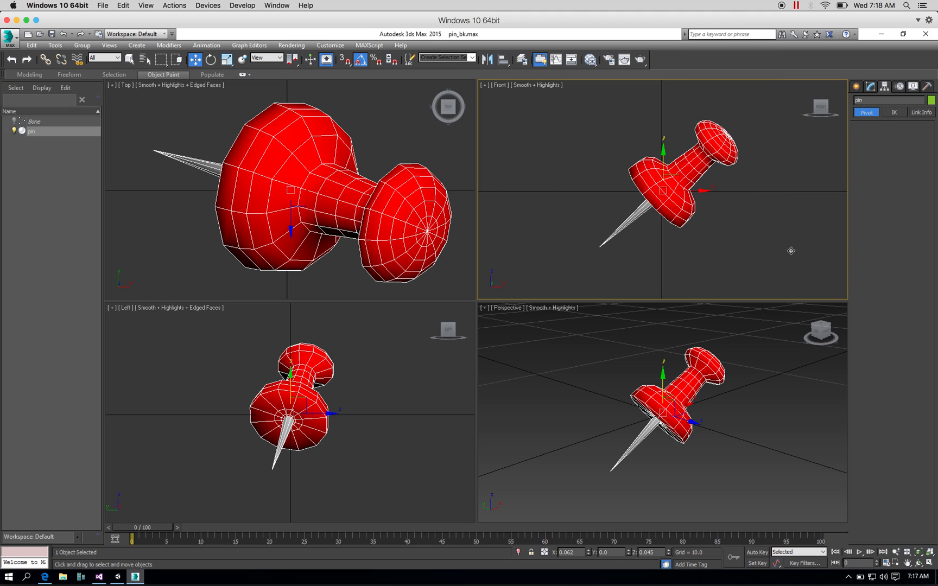
- Reset the pin's transform with Reset XForm, collapse its whole modifier stack, and deselect it
{"action": "left_click", "coordinate": [927, 87]}
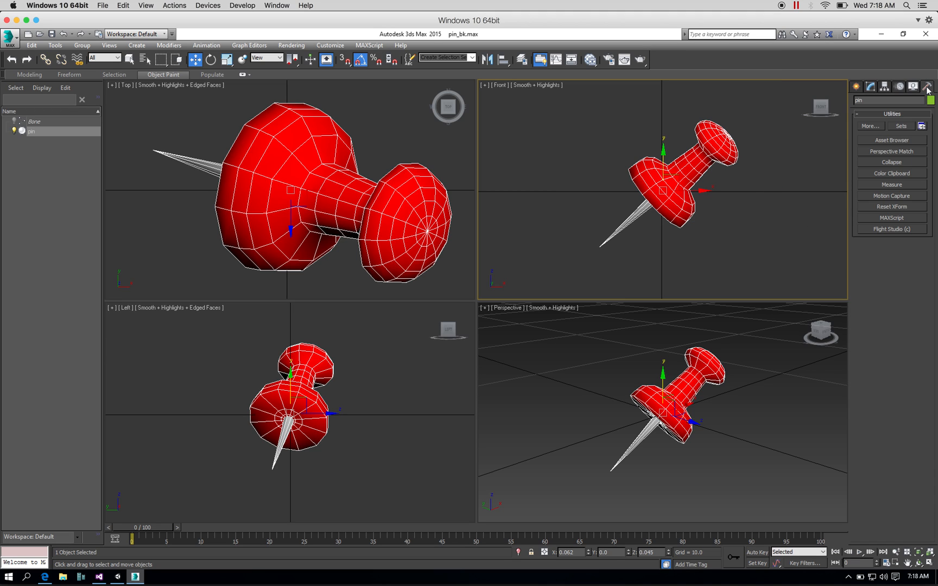
{"action": "left_click", "coordinate": [913, 207]}
{"action": "left_click", "coordinate": [892, 261]}
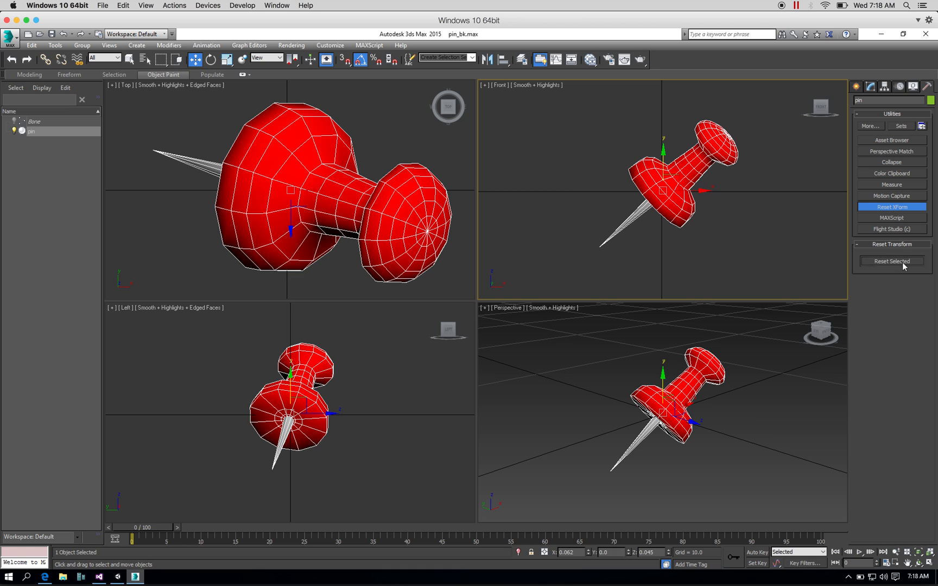
{"action": "left_click", "coordinate": [871, 87]}
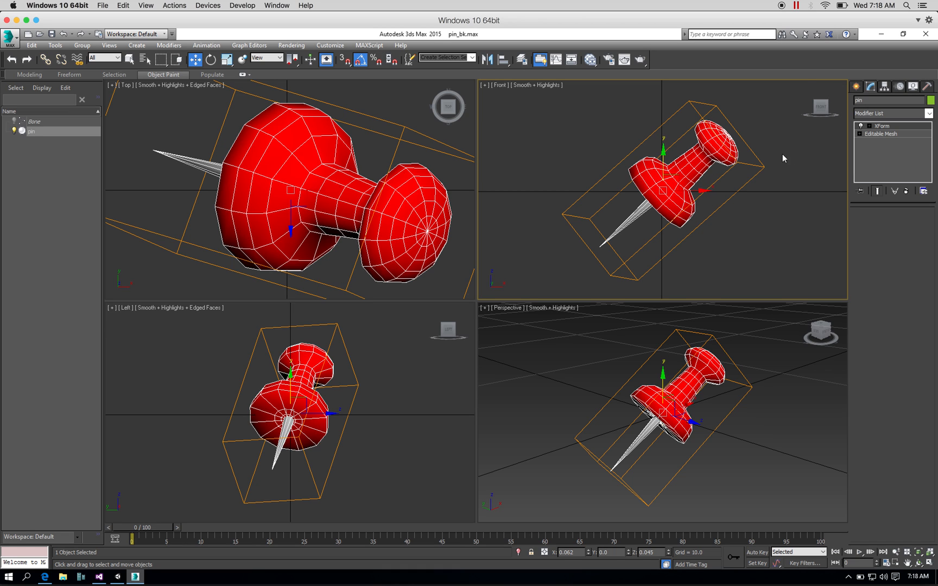
{"action": "right_click", "coordinate": [880, 127]}
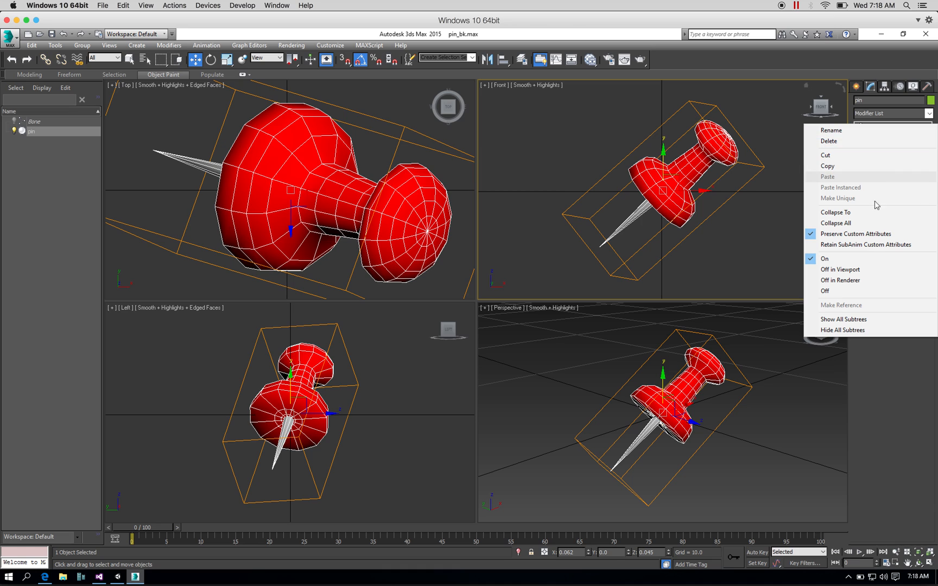
{"action": "left_click", "coordinate": [836, 223]}
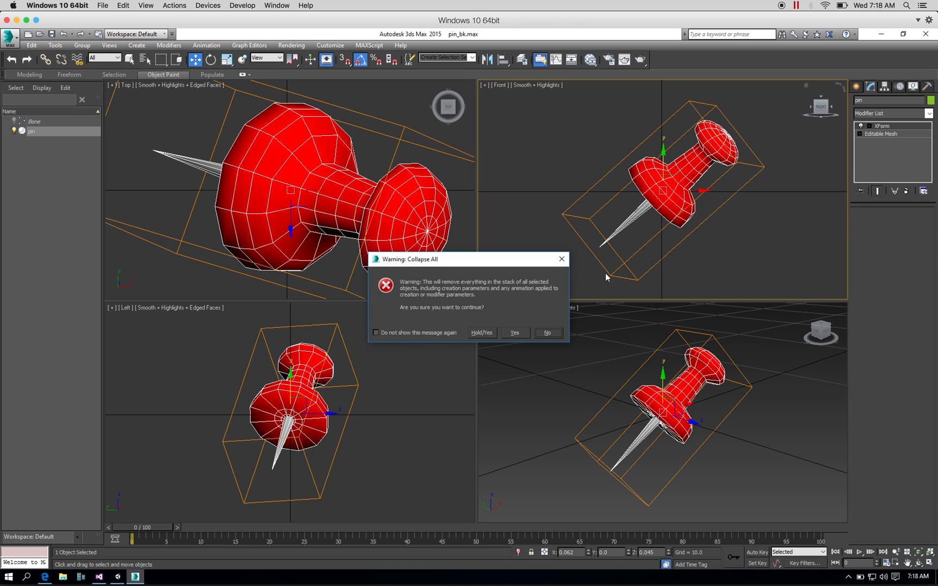
{"action": "left_click", "coordinate": [520, 332]}
{"action": "left_click", "coordinate": [673, 281]}
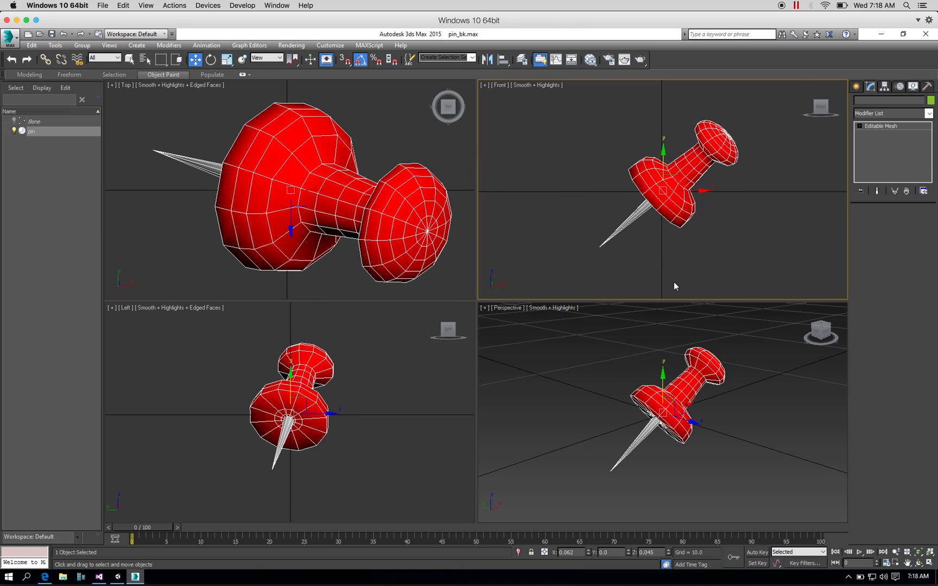
- Run Reset XForm on the pin a second time, collapse the resulting XForm modifier into the mesh, and clear the selection
{"action": "left_click", "coordinate": [674, 202]}
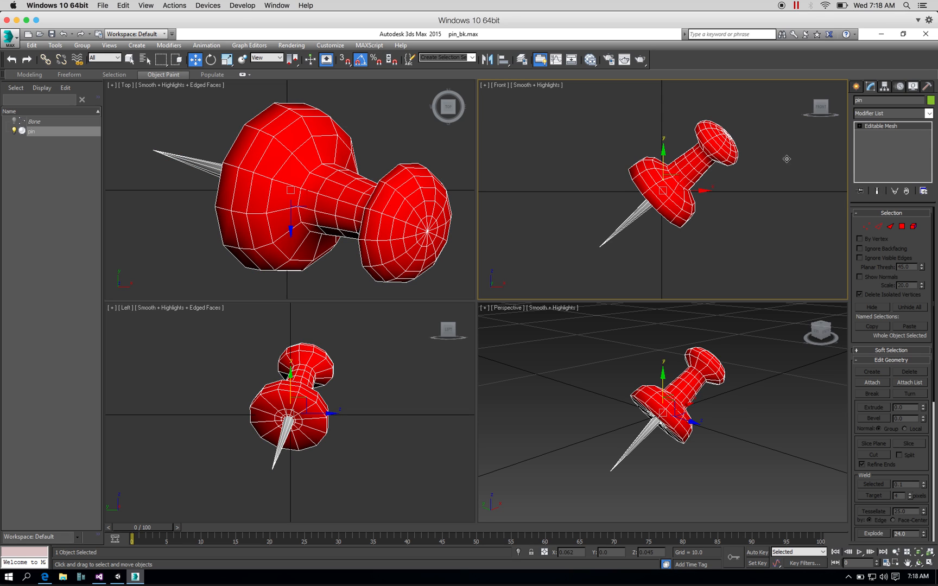
{"action": "left_click", "coordinate": [927, 86]}
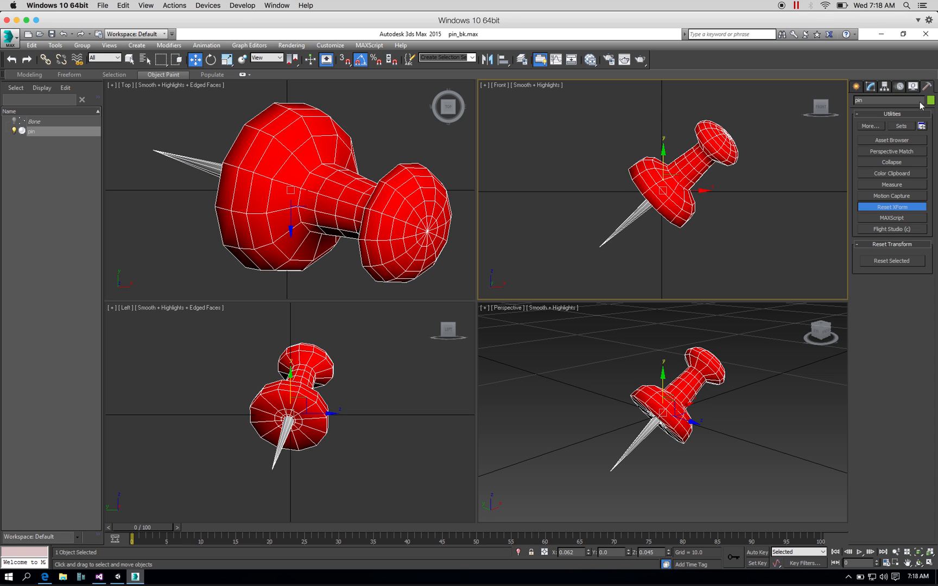
{"action": "left_click", "coordinate": [898, 262]}
{"action": "left_click", "coordinate": [871, 86]}
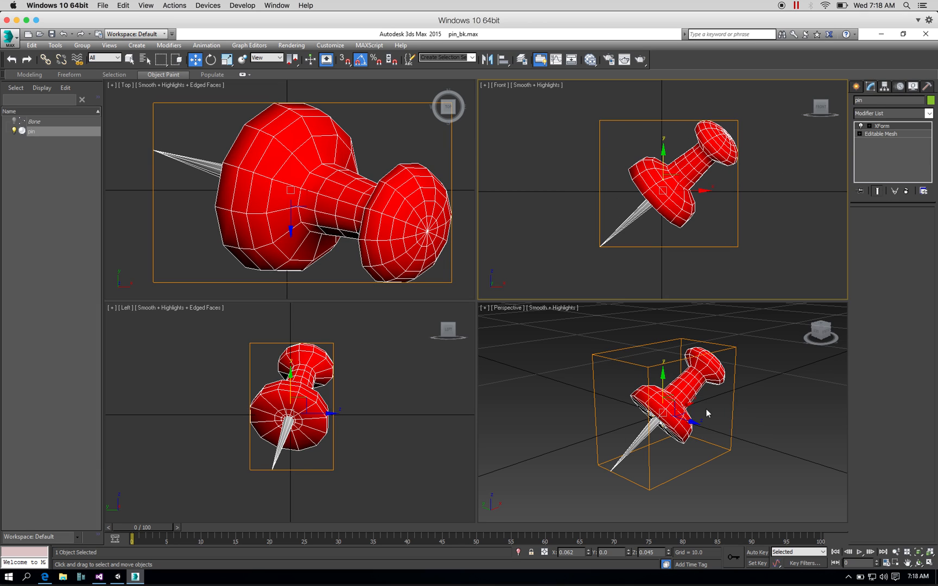
{"action": "right_click", "coordinate": [902, 131]}
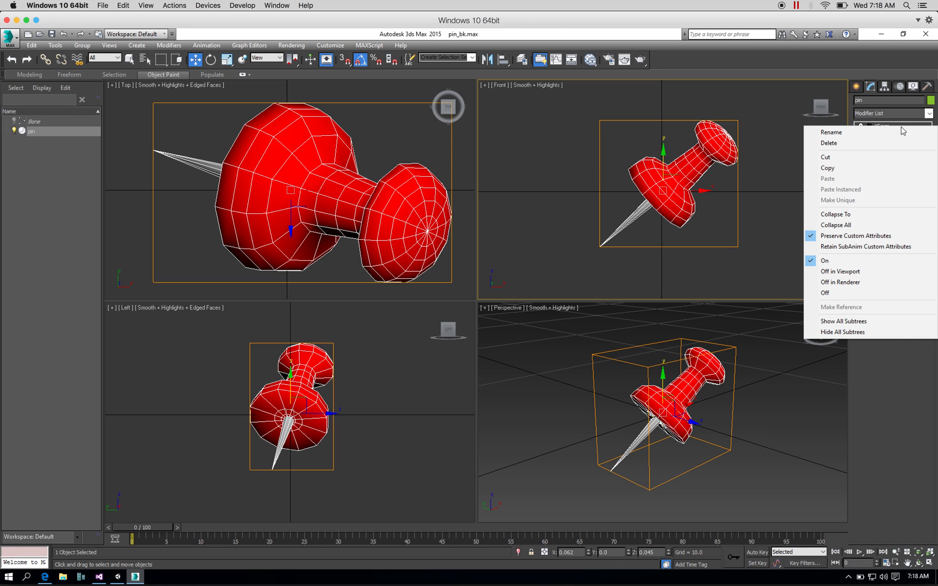
{"action": "left_click", "coordinate": [885, 226]}
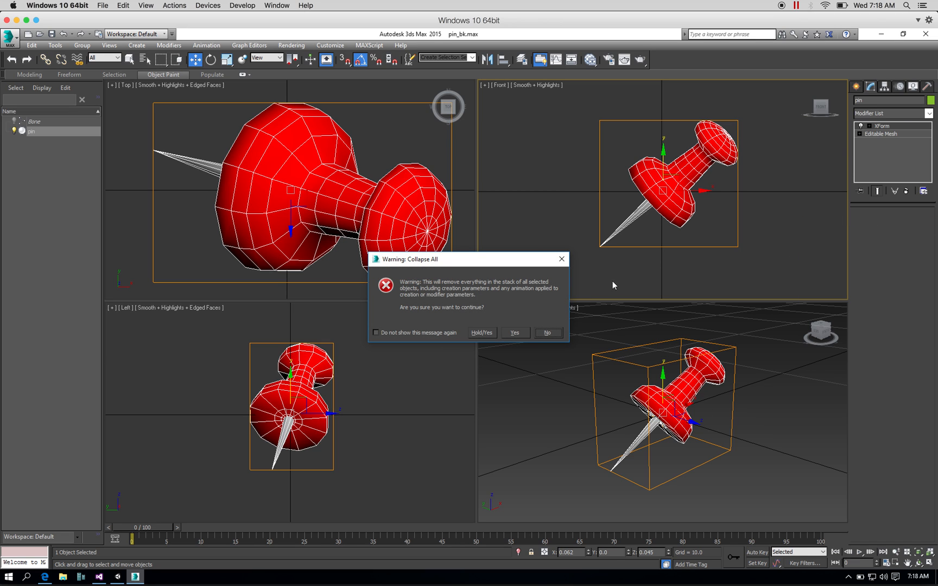
{"action": "left_click", "coordinate": [518, 334]}
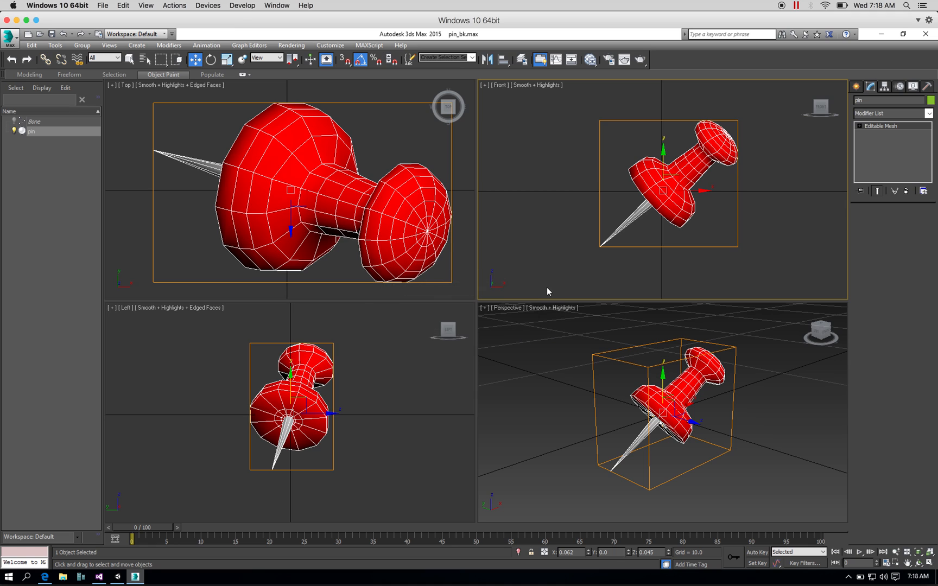
{"action": "left_click", "coordinate": [601, 236]}
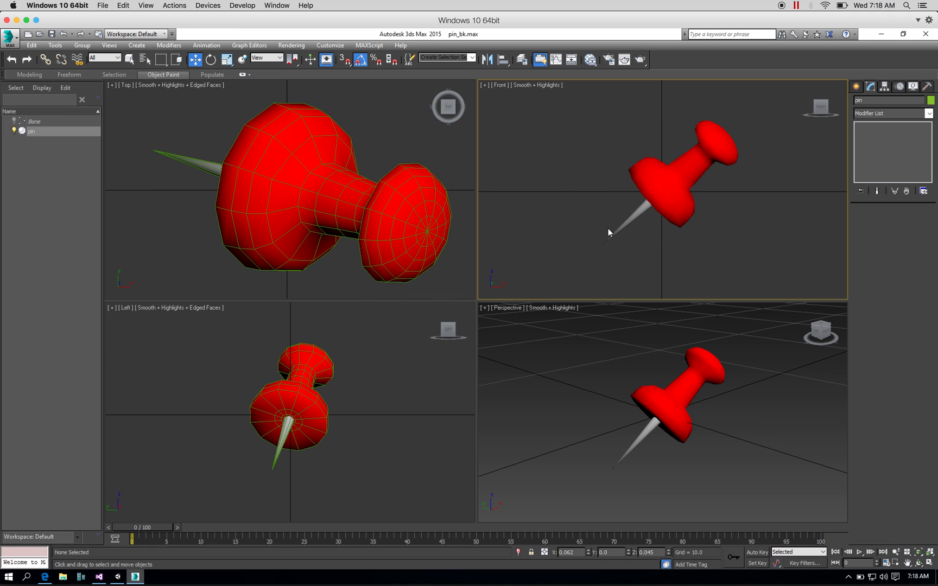
- Unhide the Bone object, apply a Skin modifier to the pin, and add Bone to its skin bones
{"action": "left_click", "coordinate": [14, 122]}
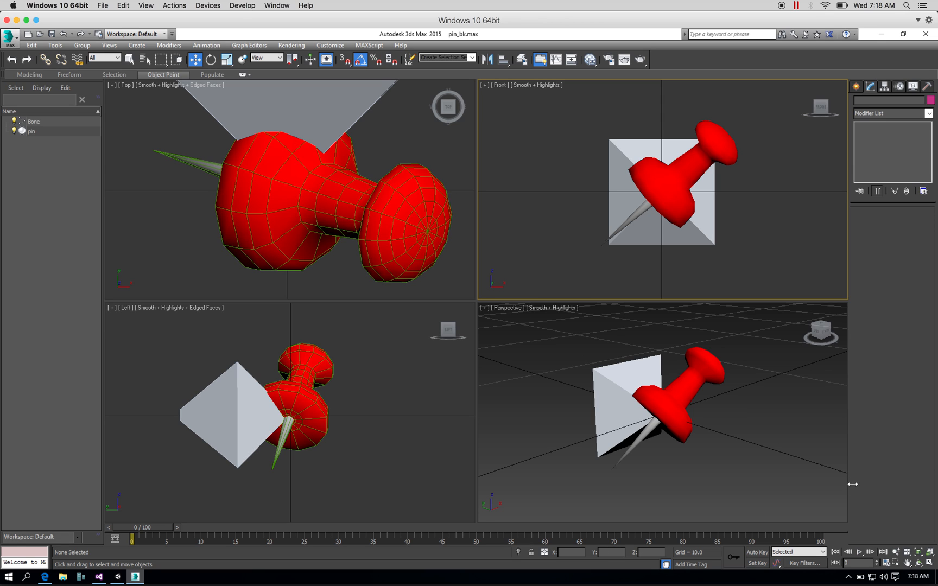
{"action": "left_click", "coordinate": [676, 184]}
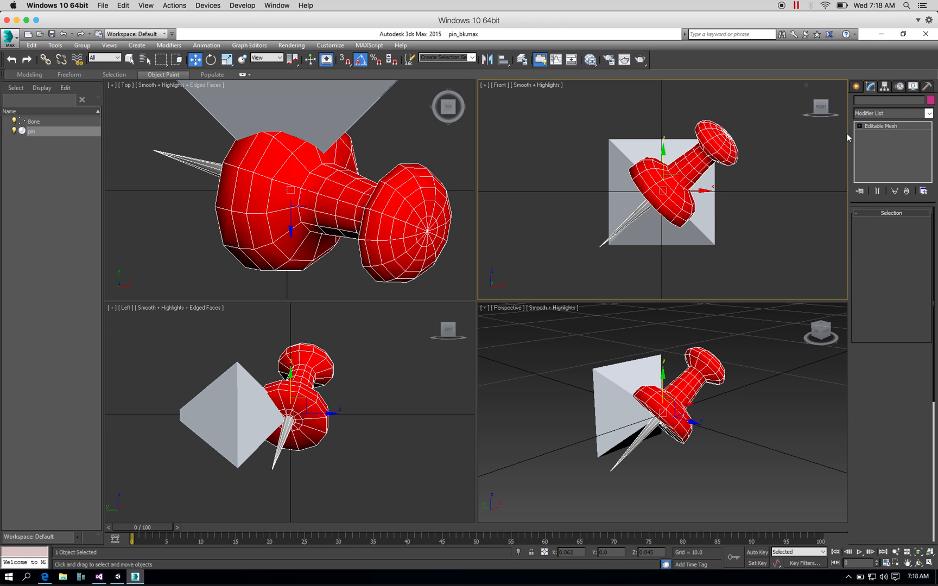
{"action": "left_click", "coordinate": [929, 113]}
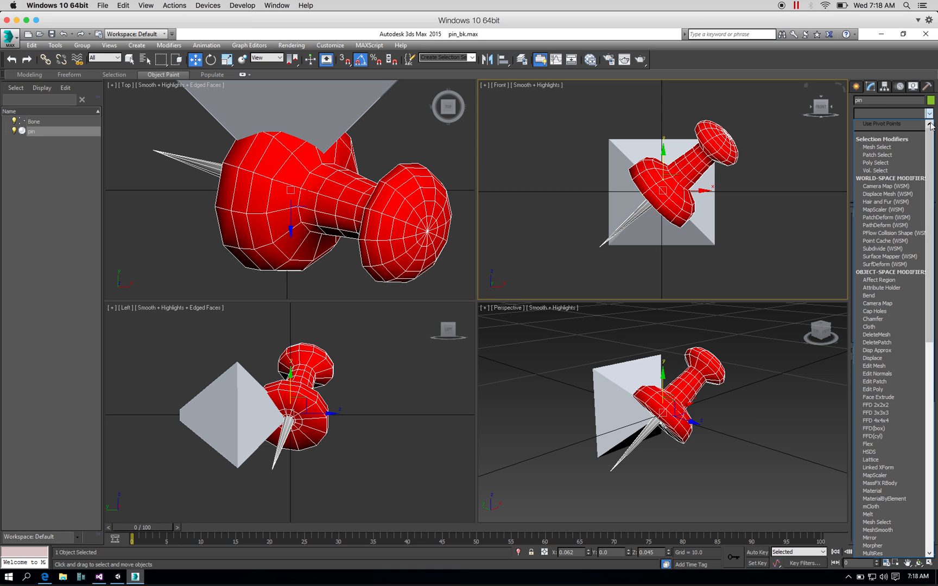
{"action": "scroll", "coordinate": [934, 216], "scroll_direction": "down", "scroll_amount": 5}
{"action": "scroll", "coordinate": [934, 216], "scroll_direction": "down", "scroll_amount": 10}
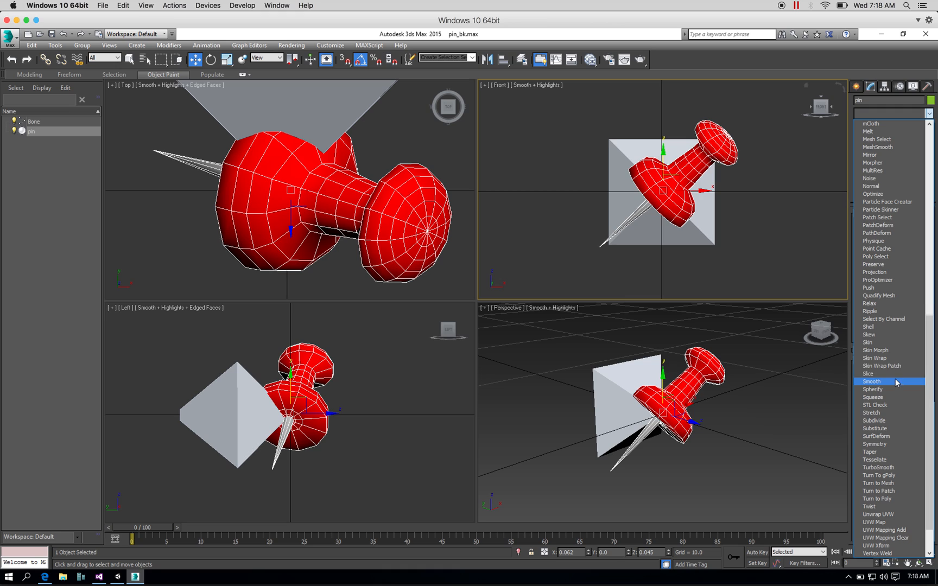
{"action": "left_click", "coordinate": [890, 343]}
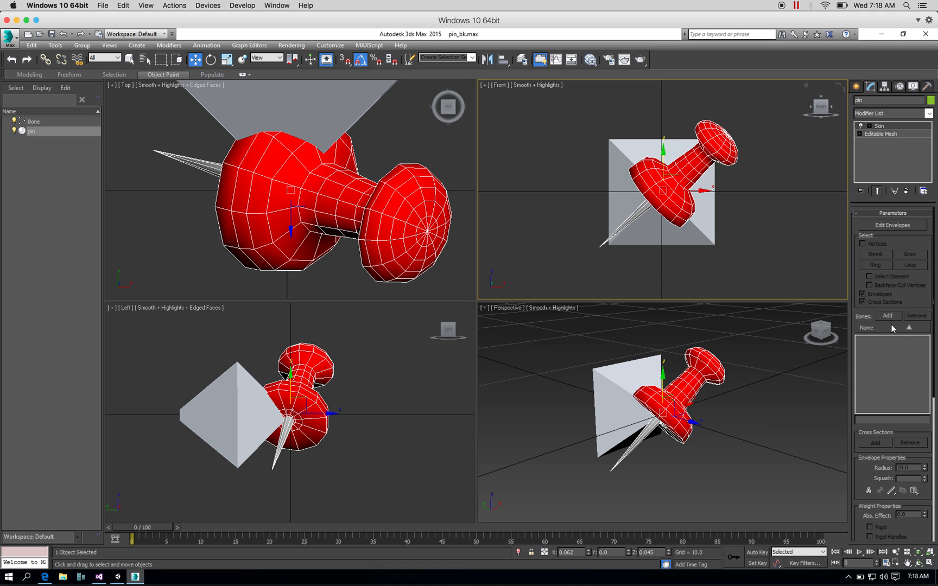
{"action": "left_click", "coordinate": [888, 317]}
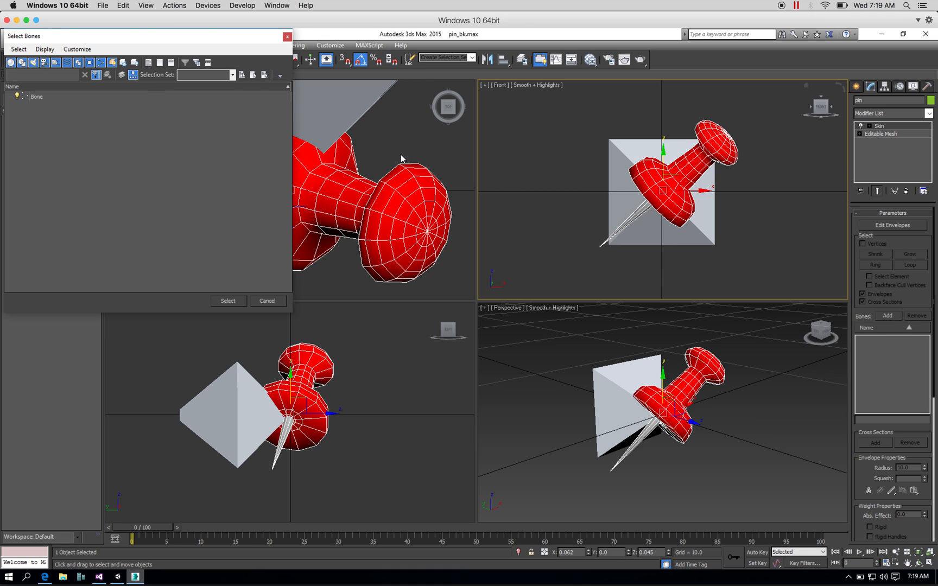
{"action": "double_click", "coordinate": [39, 97]}
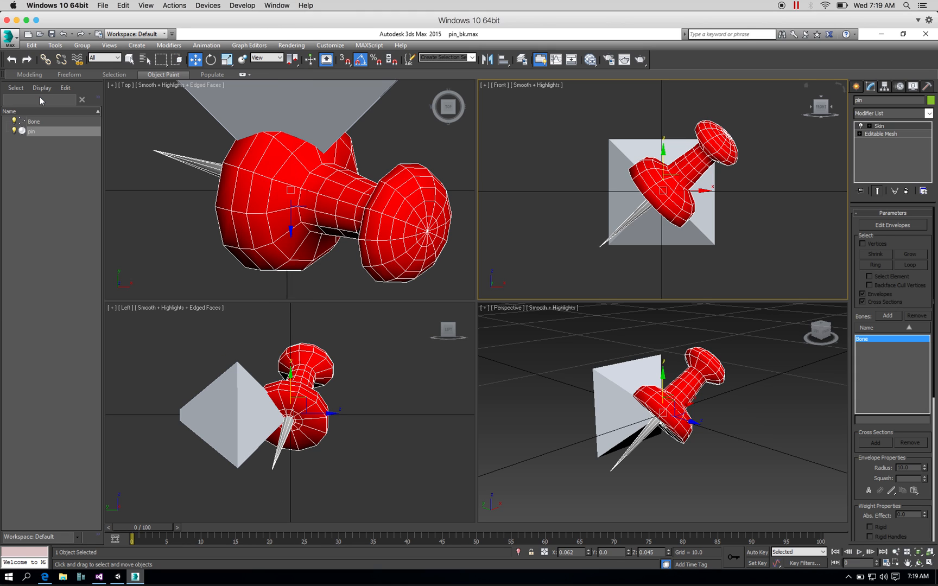
- Play the animation in the Front and Perspective views to check that the skinned pin follows the bone, and rewind to frame 0
{"action": "left_click", "coordinate": [571, 266]}
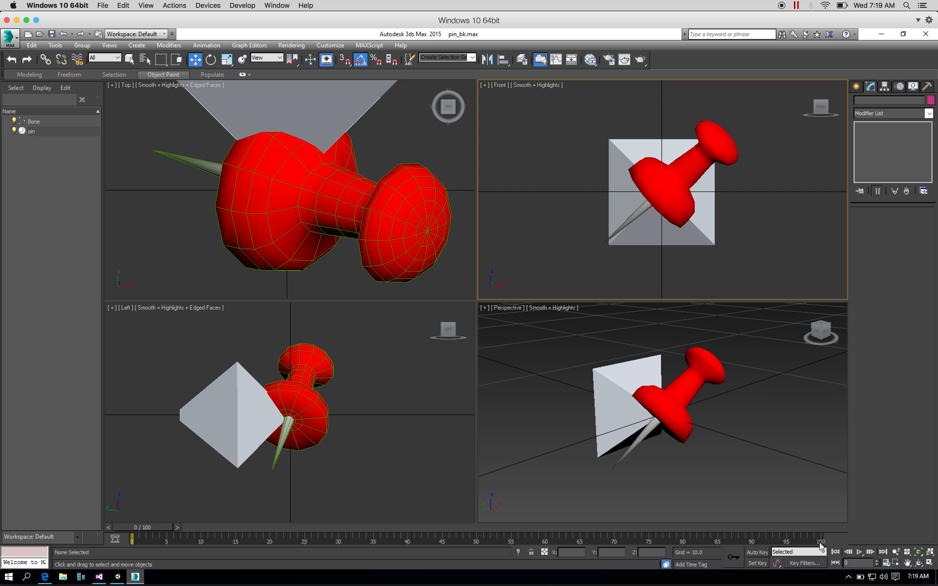
{"action": "left_click", "coordinate": [860, 552]}
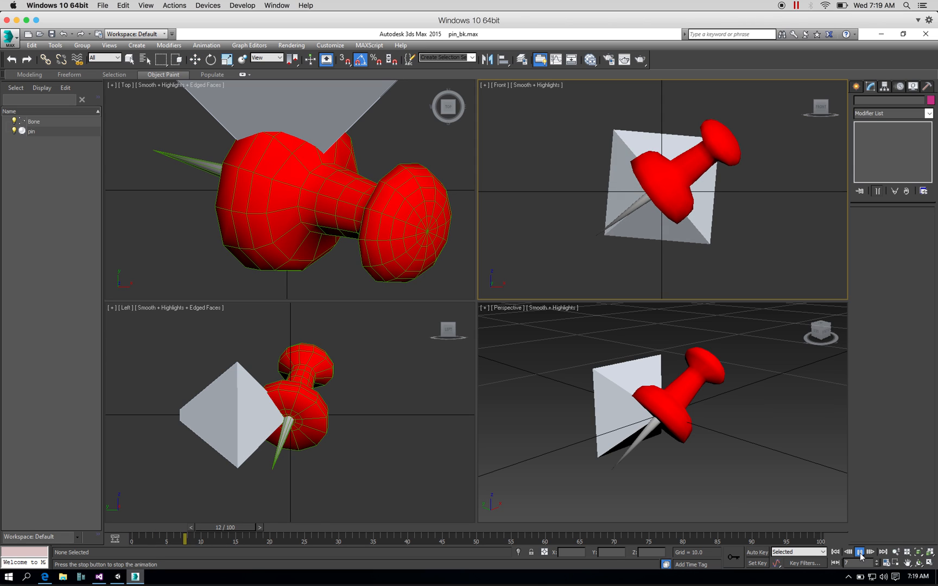
{"action": "left_click", "coordinate": [716, 452]}
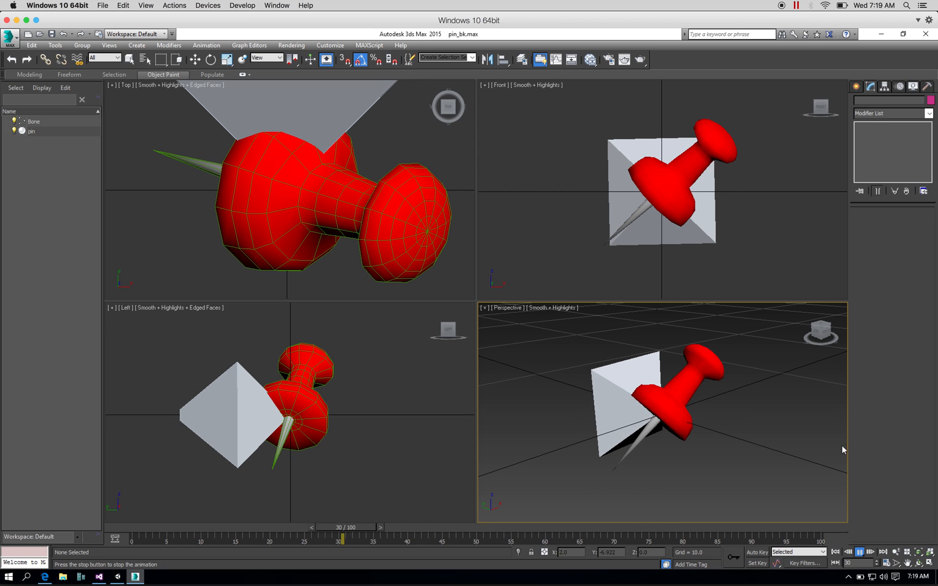
{"action": "left_click", "coordinate": [743, 241]}
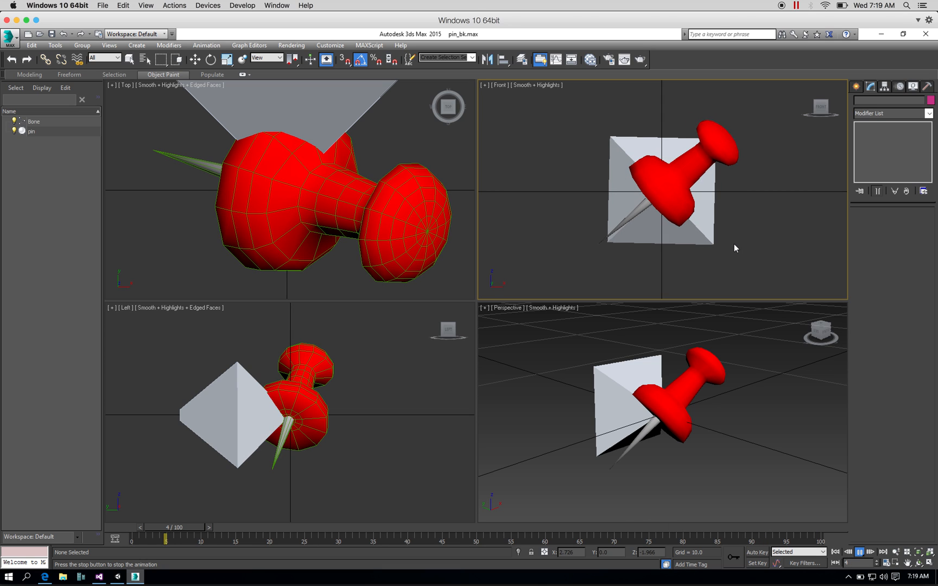
{"action": "left_click", "coordinate": [860, 552]}
{"action": "left_click", "coordinate": [835, 552]}
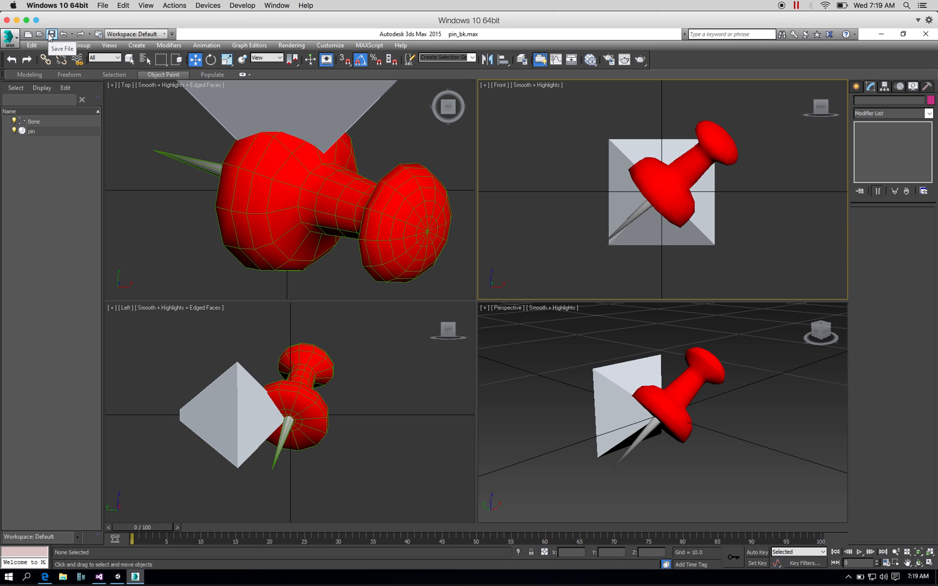
- Save the scene as pin.max, overwriting the existing file, and start an export of the whole scene
{"action": "left_click", "coordinate": [9, 38]}
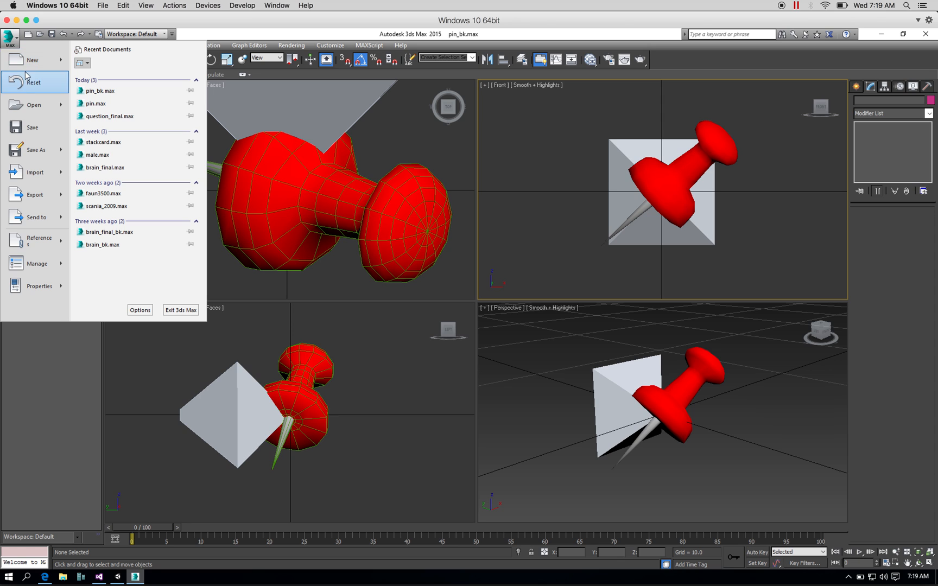
{"action": "left_click", "coordinate": [28, 144]}
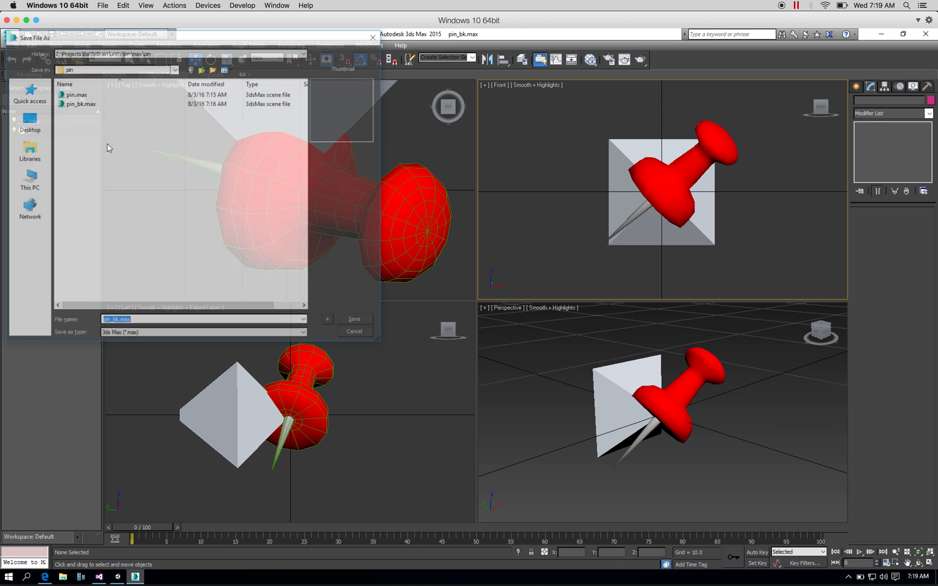
{"action": "double_click", "coordinate": [76, 94]}
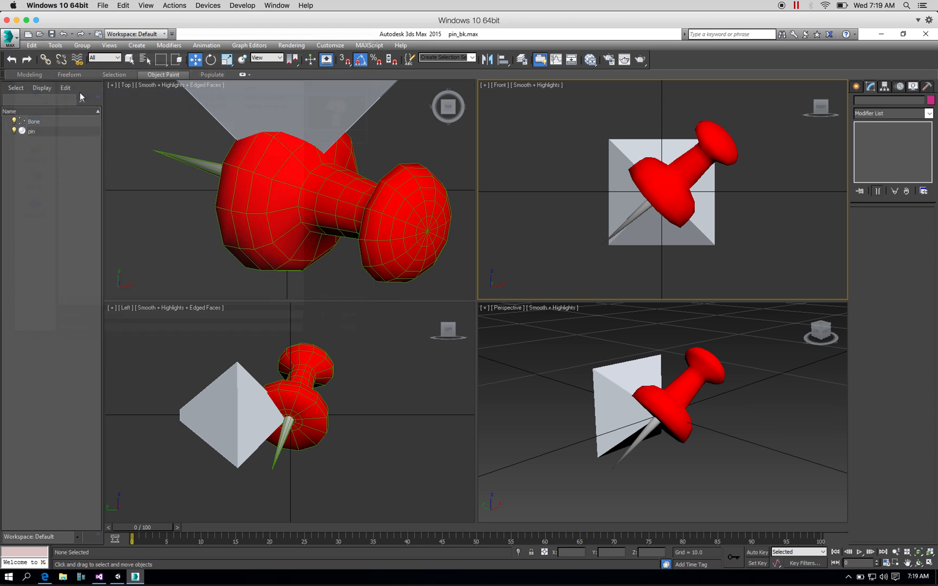
{"action": "left_click", "coordinate": [498, 338]}
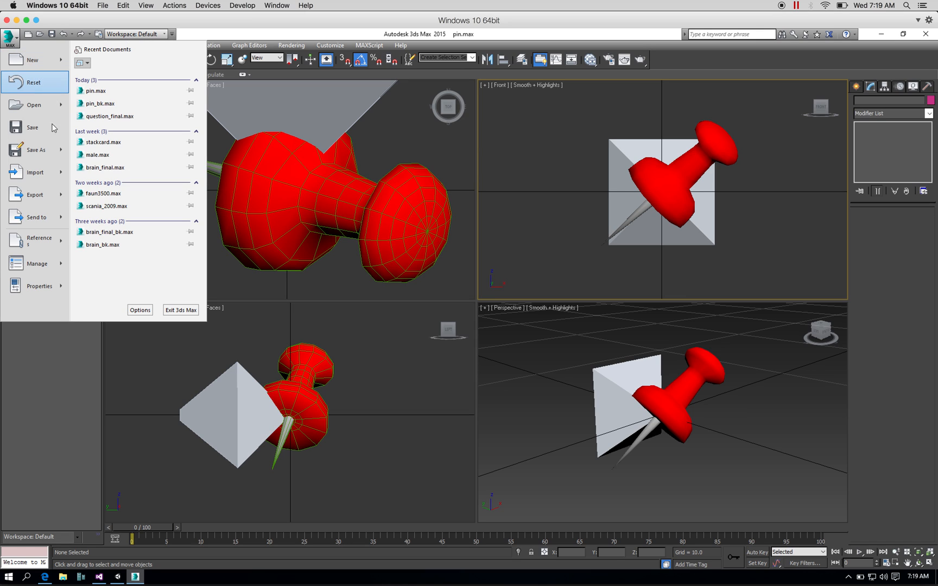
{"action": "mouse_move", "coordinate": [51, 202]}
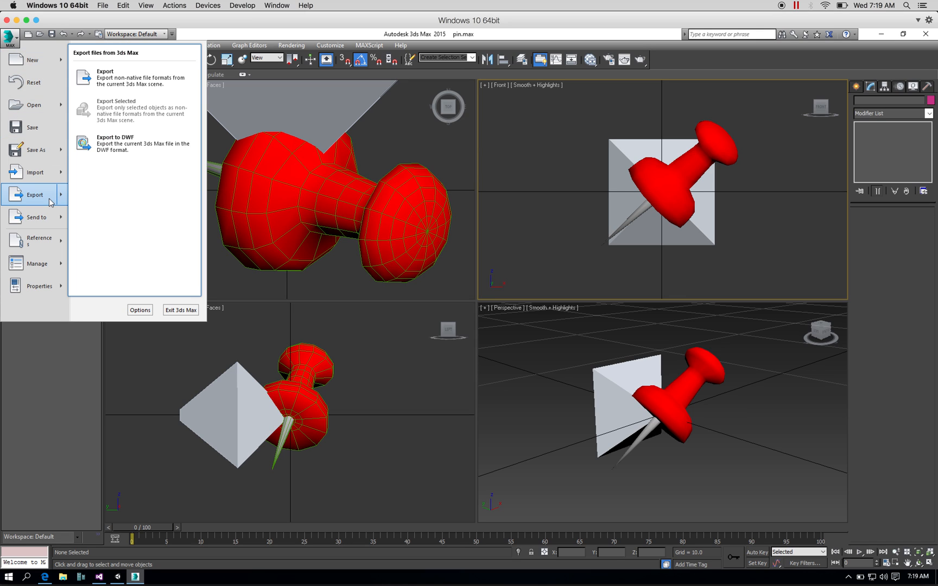
{"action": "key", "text": "Escape"}
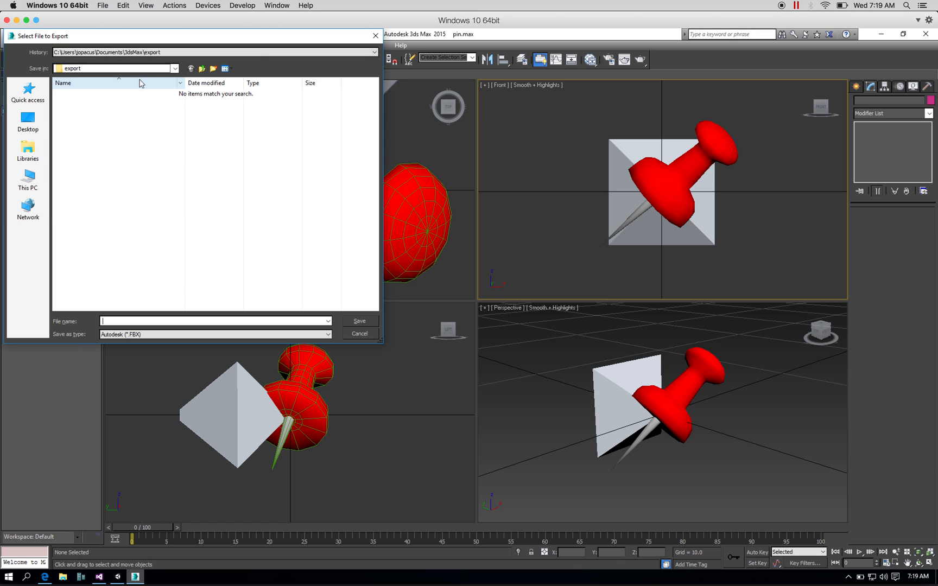
{"action": "left_click", "coordinate": [169, 53]}
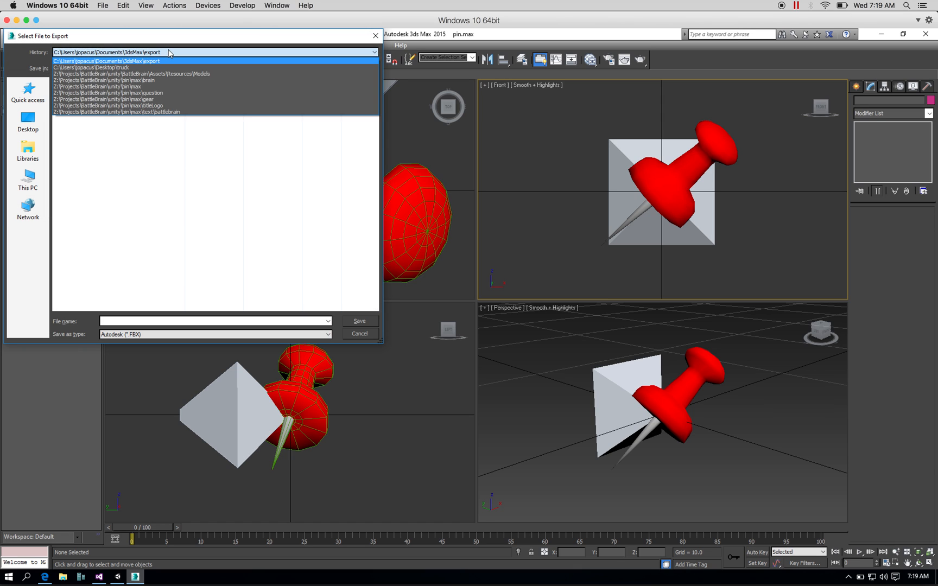
{"action": "left_click", "coordinate": [166, 80]}
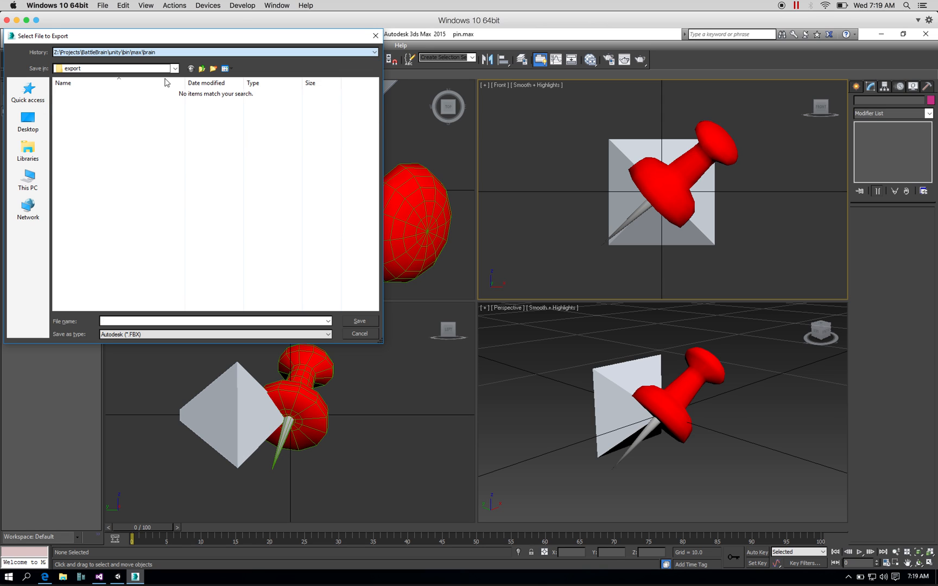
{"action": "left_click", "coordinate": [175, 69]}
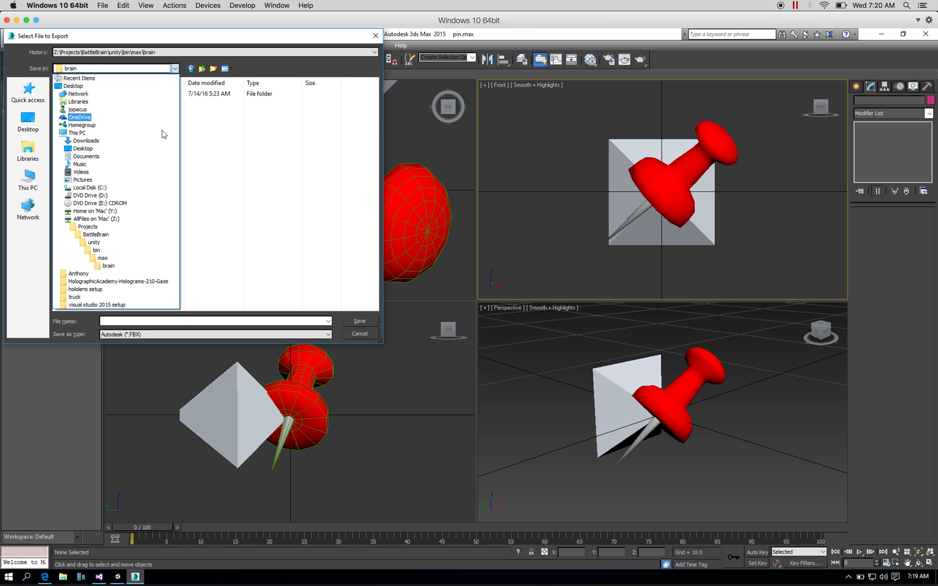
{"action": "left_click", "coordinate": [128, 258]}
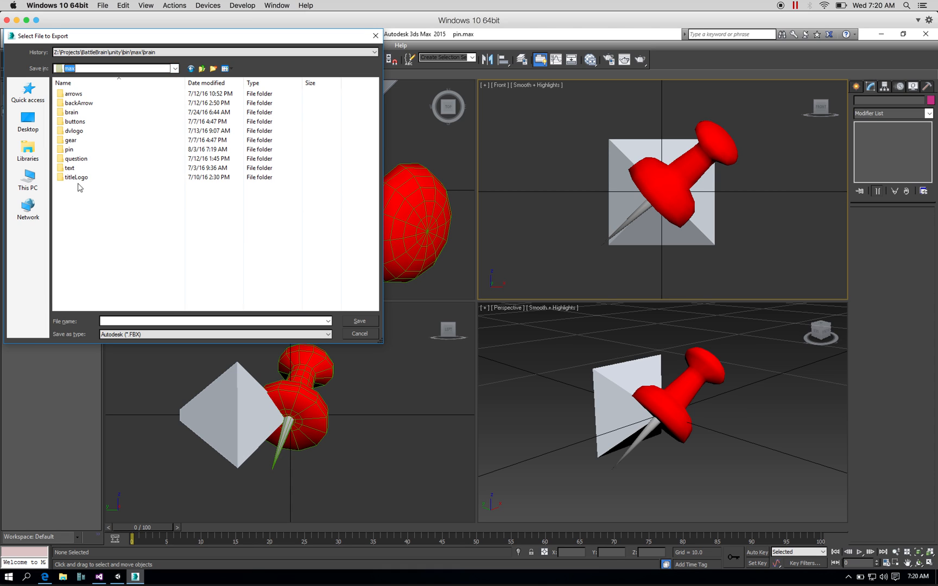
{"action": "double_click", "coordinate": [70, 149]}
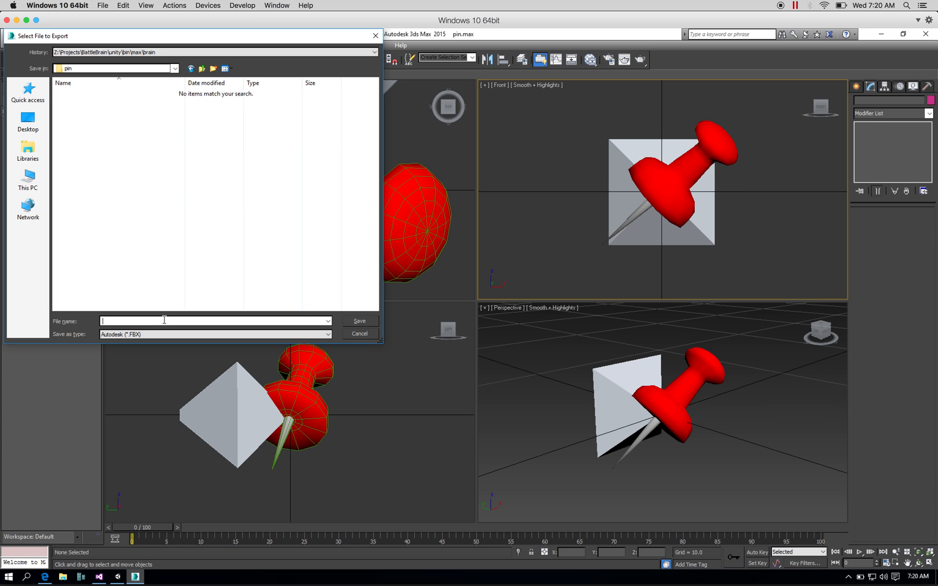
{"action": "left_click", "coordinate": [174, 68]}
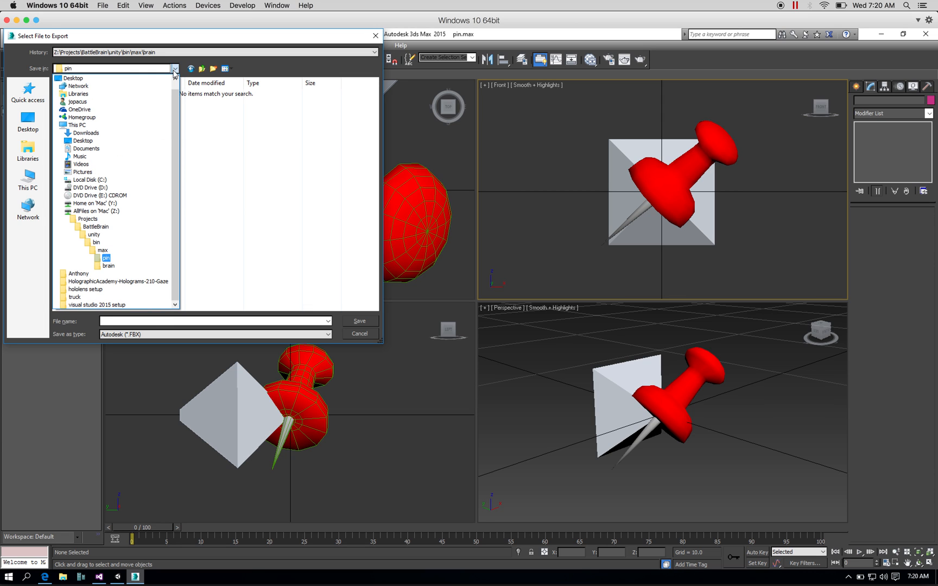
{"action": "left_click", "coordinate": [175, 69]}
- Set the export to an FBX file named pin in the BattleBrain\Assets\Resources\Models folder
{"action": "left_click", "coordinate": [192, 54]}
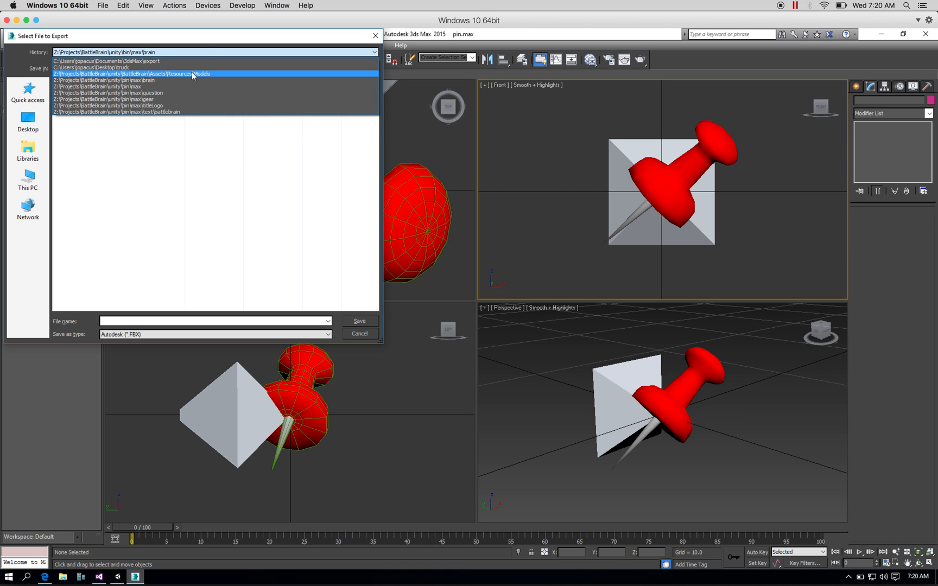
{"action": "left_click", "coordinate": [193, 73]}
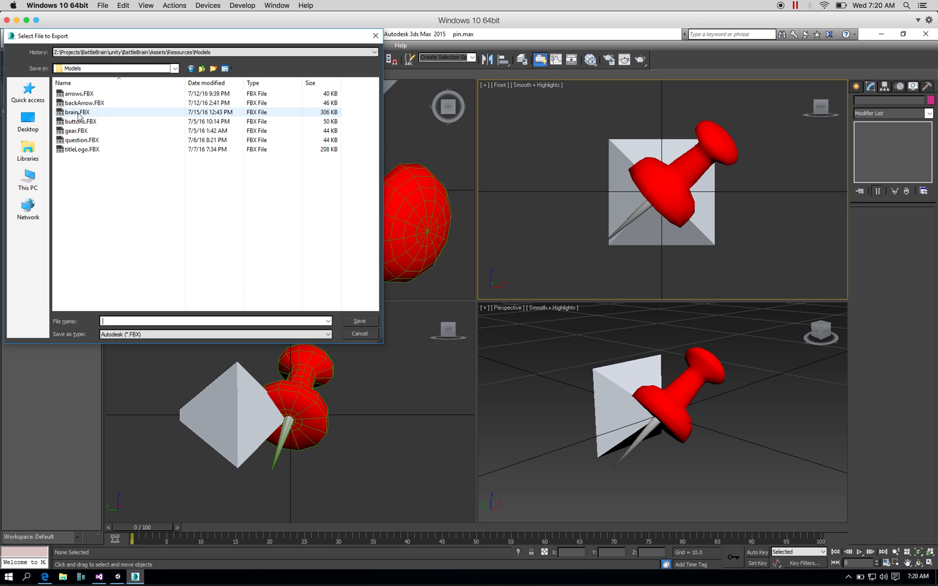
{"action": "left_click", "coordinate": [143, 321]}
{"action": "type", "text": "pin"}
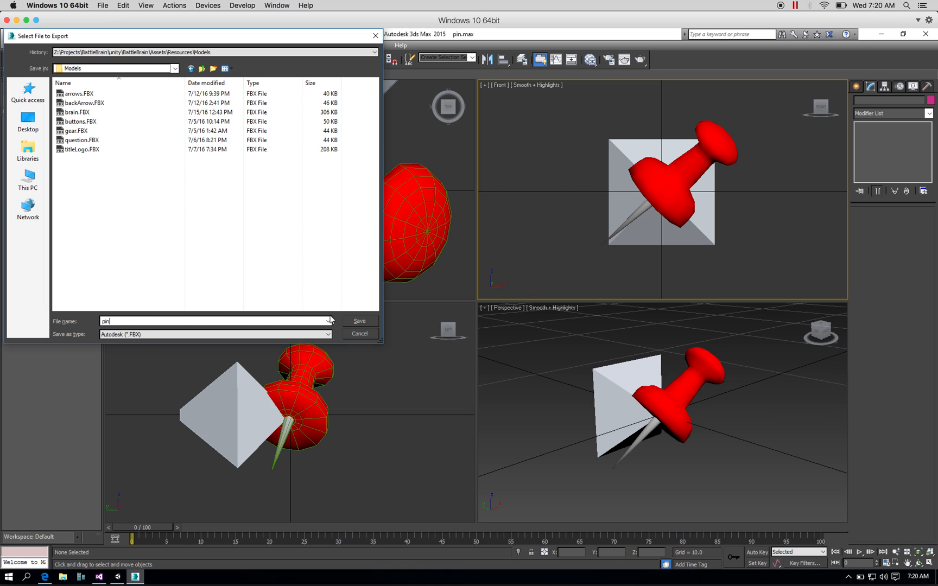
{"action": "left_click", "coordinate": [356, 323]}
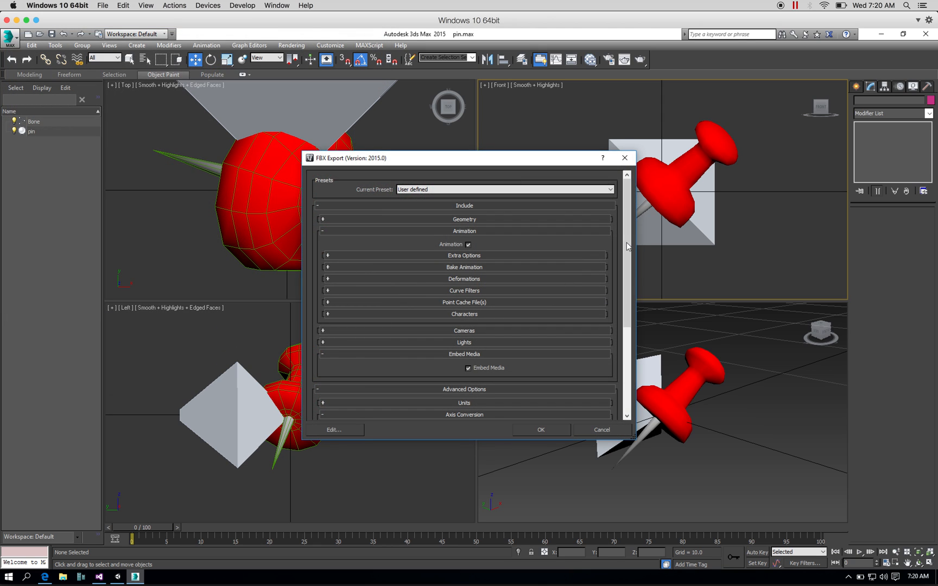
- Turn off Embed Media and complete the FBX export, and review the pinHead material in the material editor
{"action": "left_click_drag", "start_coordinate": [629, 249], "coordinate": [631, 286]}
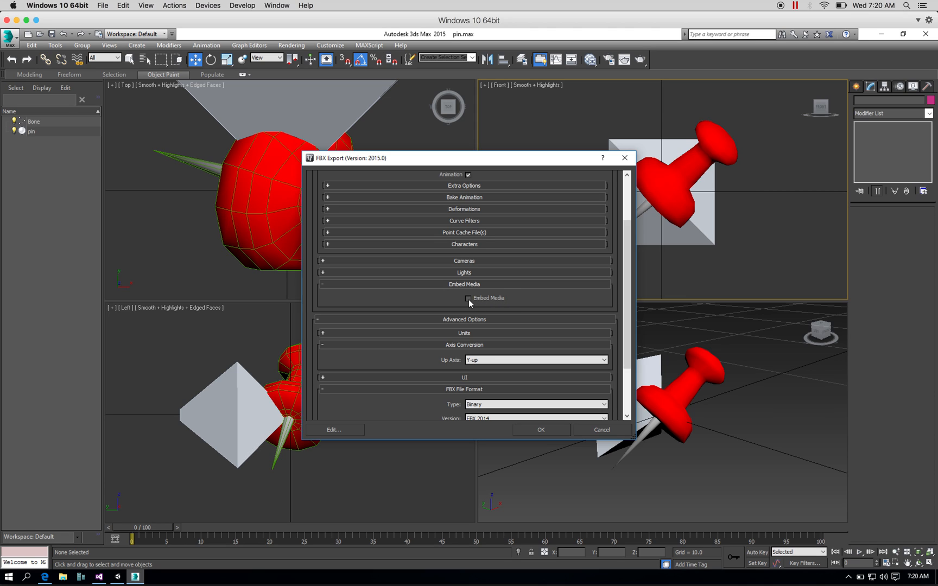
{"action": "left_click_drag", "start_coordinate": [628, 299], "coordinate": [628, 340]}
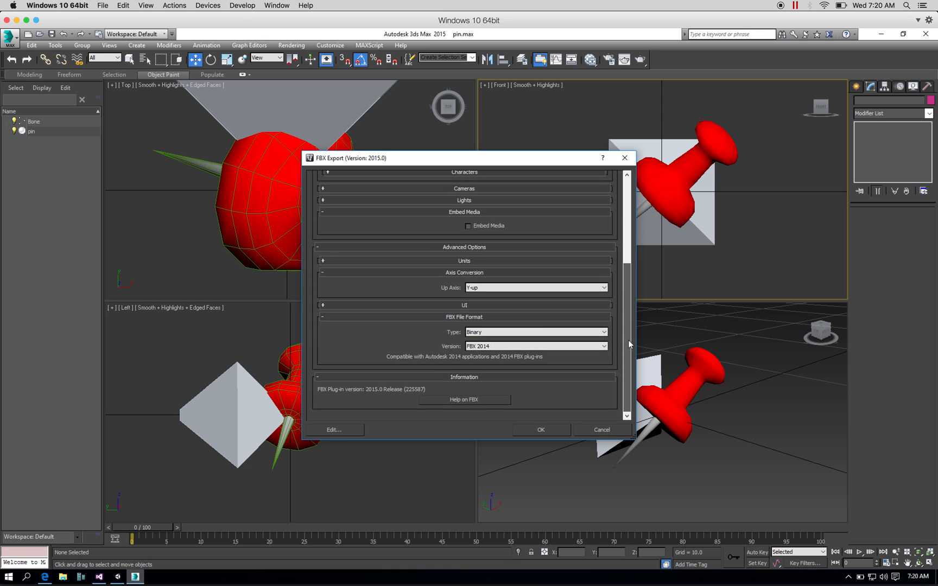
{"action": "left_click", "coordinate": [541, 429]}
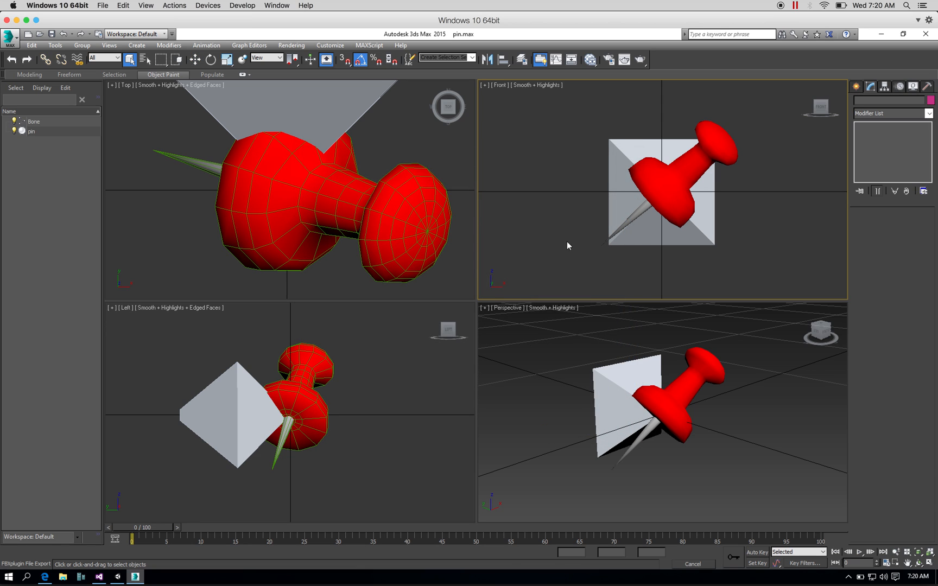
{"action": "left_click", "coordinate": [590, 60]}
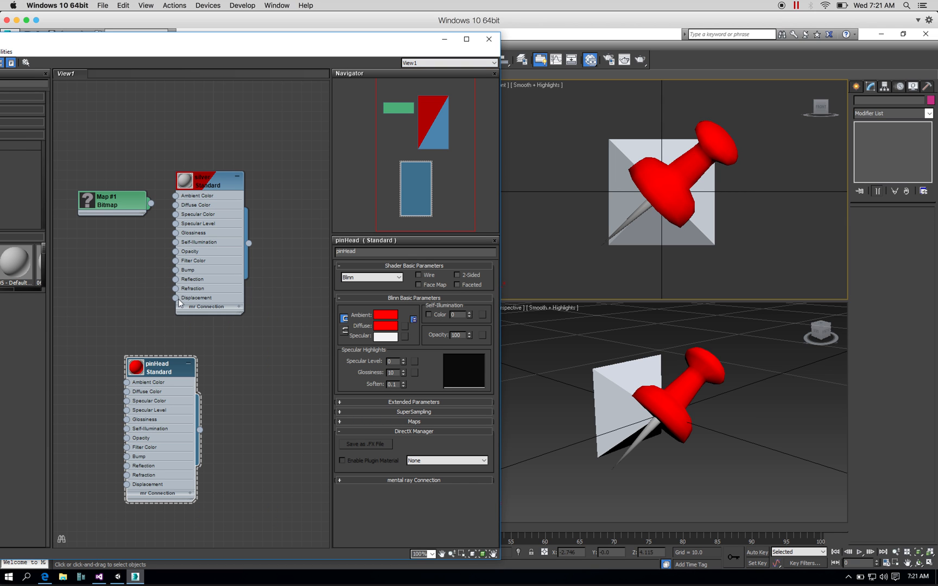
{"action": "left_click", "coordinate": [489, 39]}
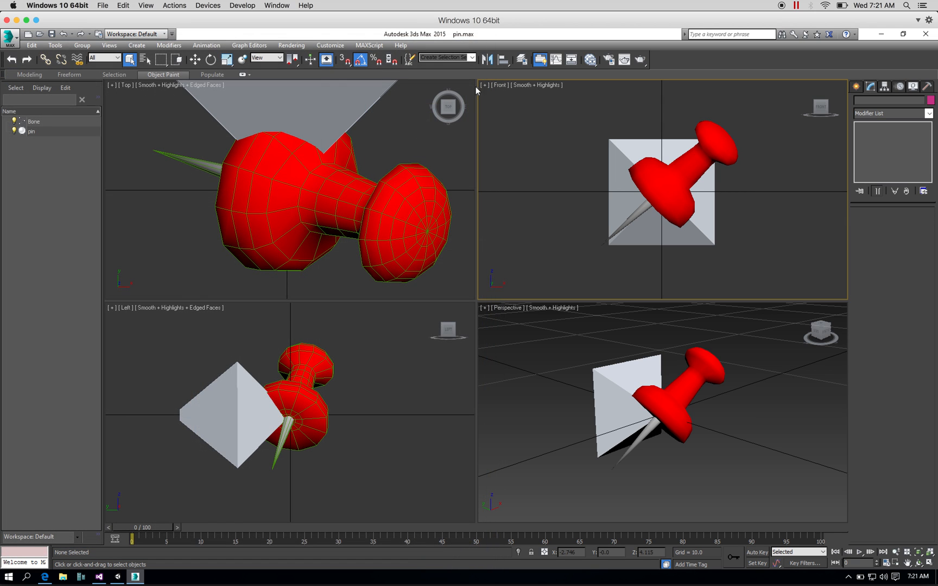
- Switch to Unity and add the pin model from the Resources/Models folder to the Main scene hierarchy
{"action": "left_click", "coordinate": [117, 577]}
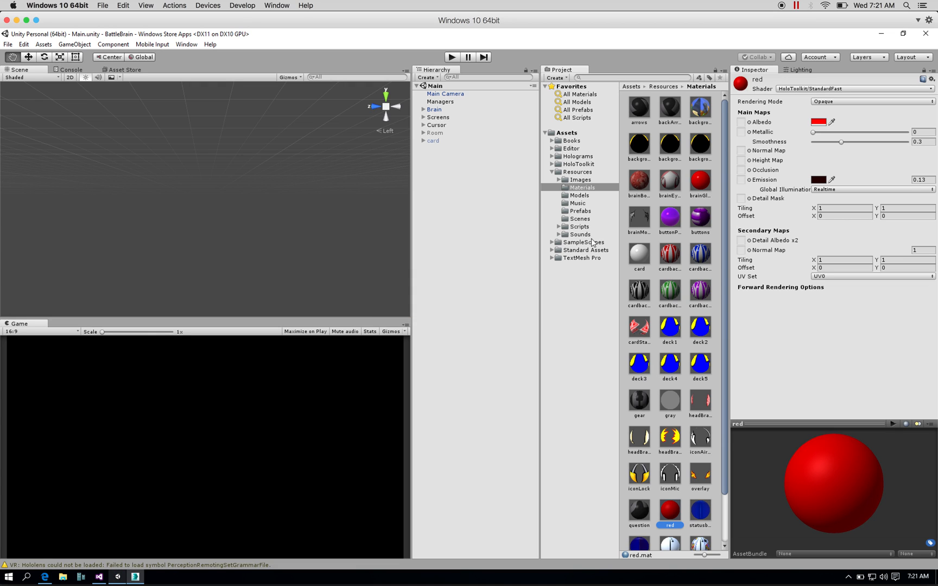
{"action": "left_click", "coordinate": [579, 196]}
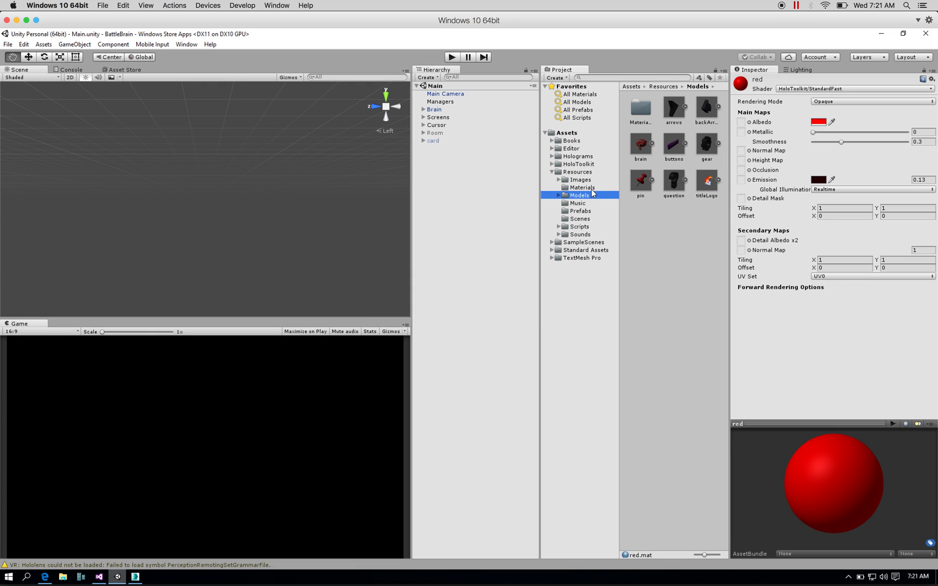
{"action": "left_click", "coordinate": [558, 195]}
{"action": "left_click", "coordinate": [644, 183]}
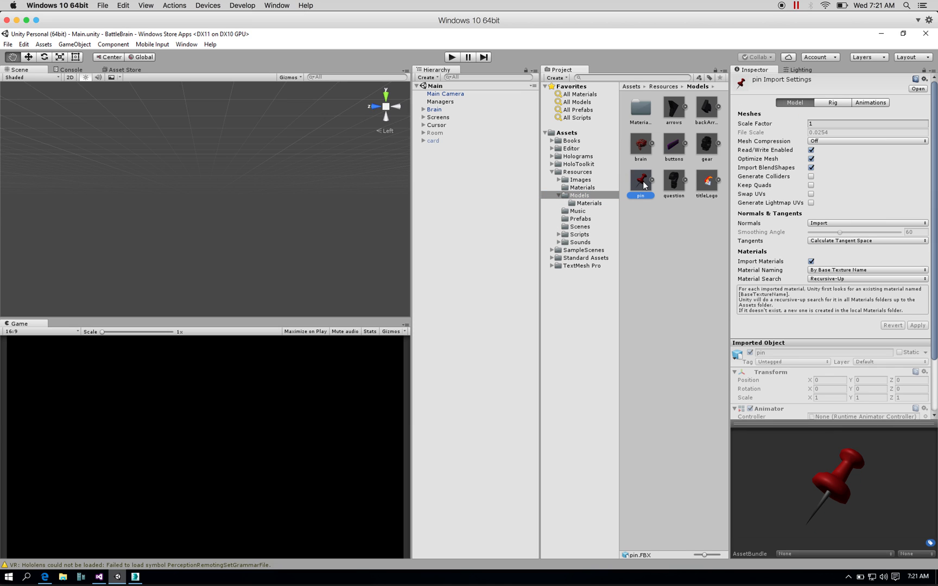
{"action": "left_click_drag", "start_coordinate": [644, 185], "coordinate": [542, 207]}
{"action": "left_click_drag", "start_coordinate": [483, 220], "coordinate": [477, 216]}
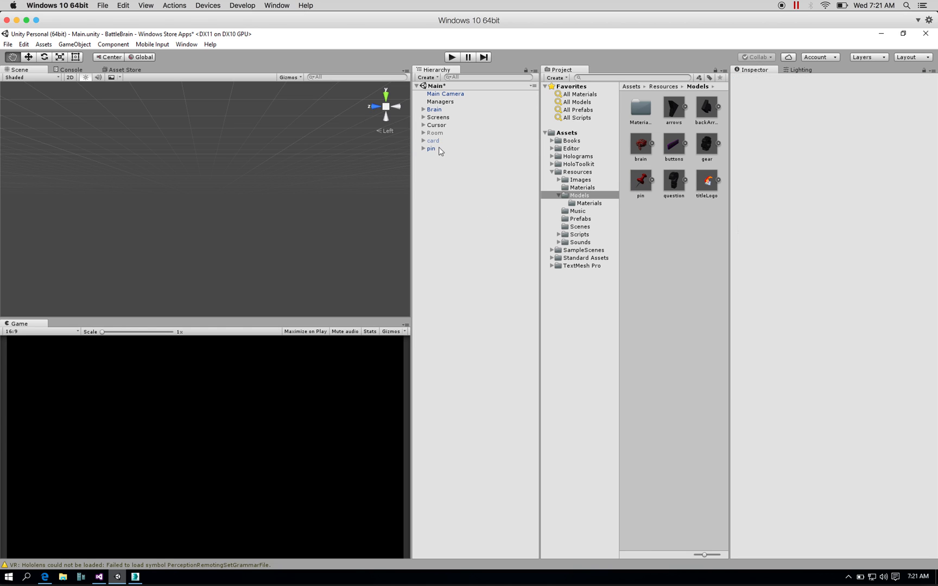
- Frame the pin in the Scene view and deactivate the Screens object so the pin can be inspected alone
{"action": "double_click", "coordinate": [439, 148]}
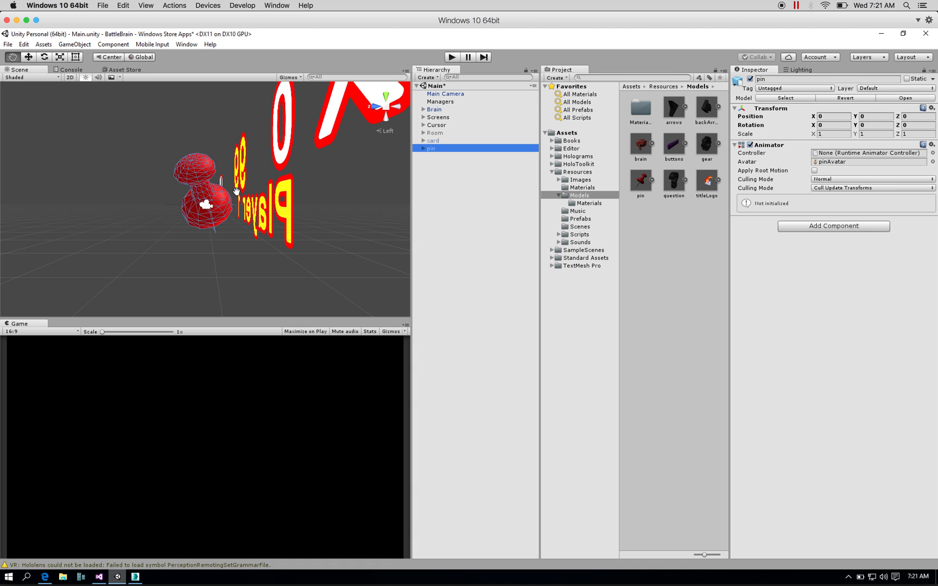
{"action": "left_click_drag", "start_coordinate": [201, 190], "coordinate": [98, 196], "text": "alt"}
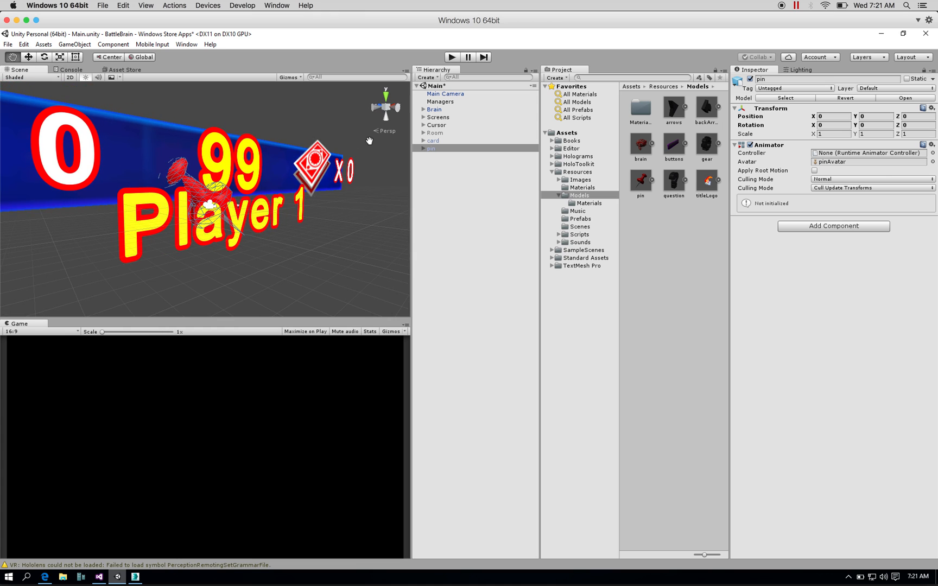
{"action": "left_click", "coordinate": [424, 117]}
{"action": "left_click", "coordinate": [438, 118]}
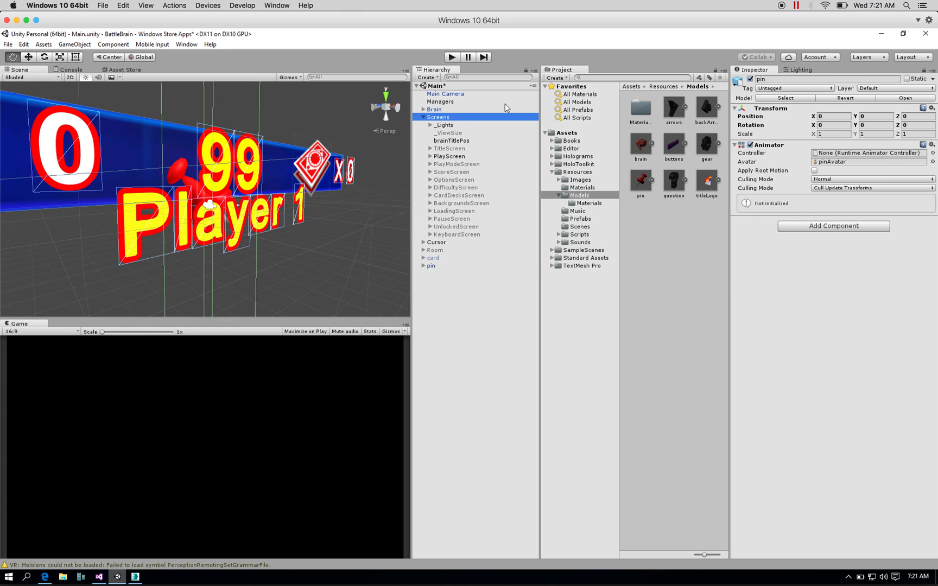
{"action": "left_click", "coordinate": [750, 80]}
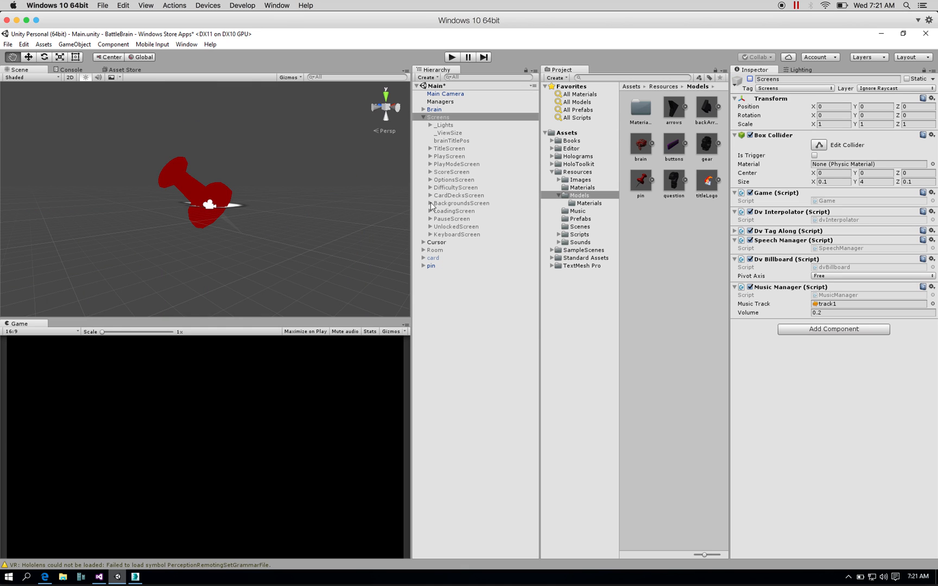
{"action": "left_click_drag", "start_coordinate": [227, 198], "coordinate": [180, 223], "text": "alt"}
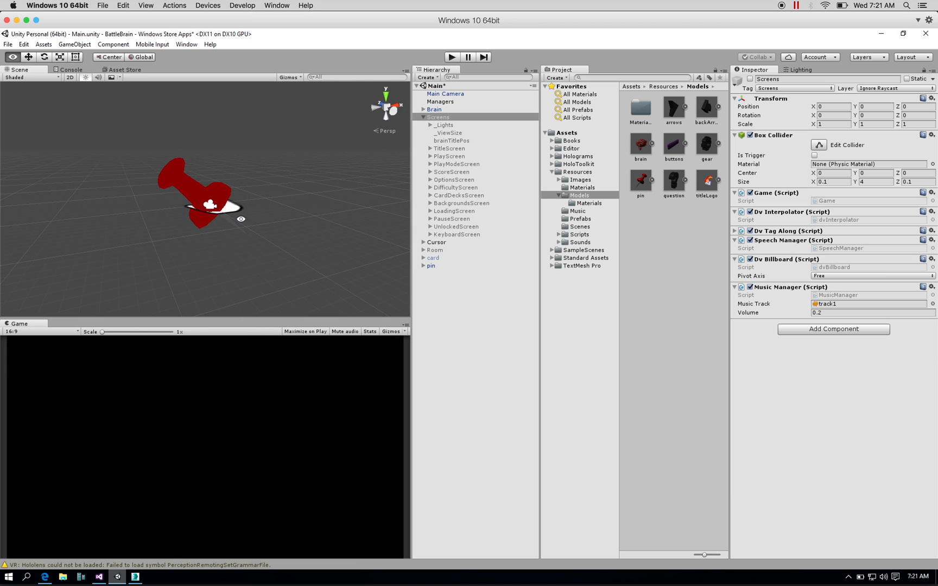
- Inspect the two imported materials in the Models/Materials folder and rename Material #2 as silver
{"action": "left_click", "coordinate": [586, 203]}
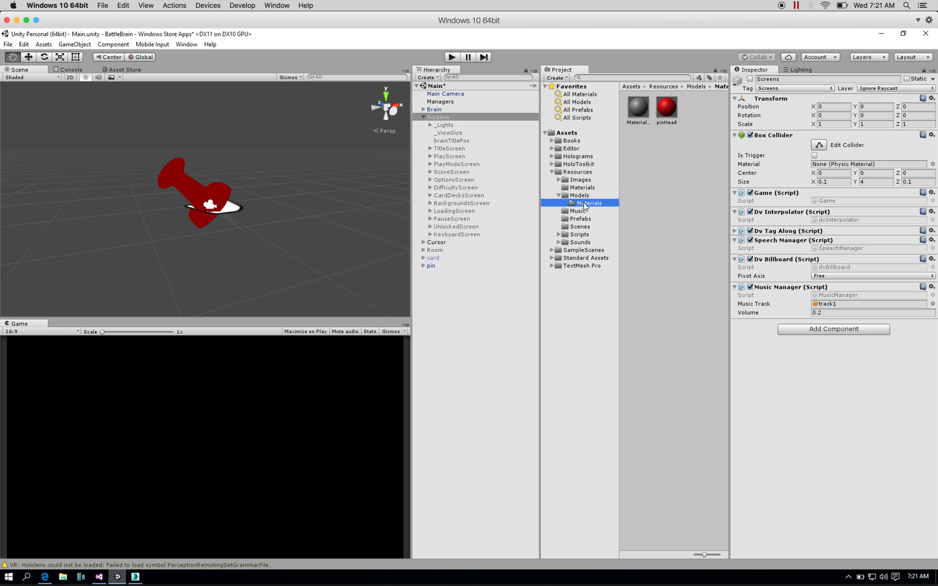
{"action": "left_click", "coordinate": [639, 108]}
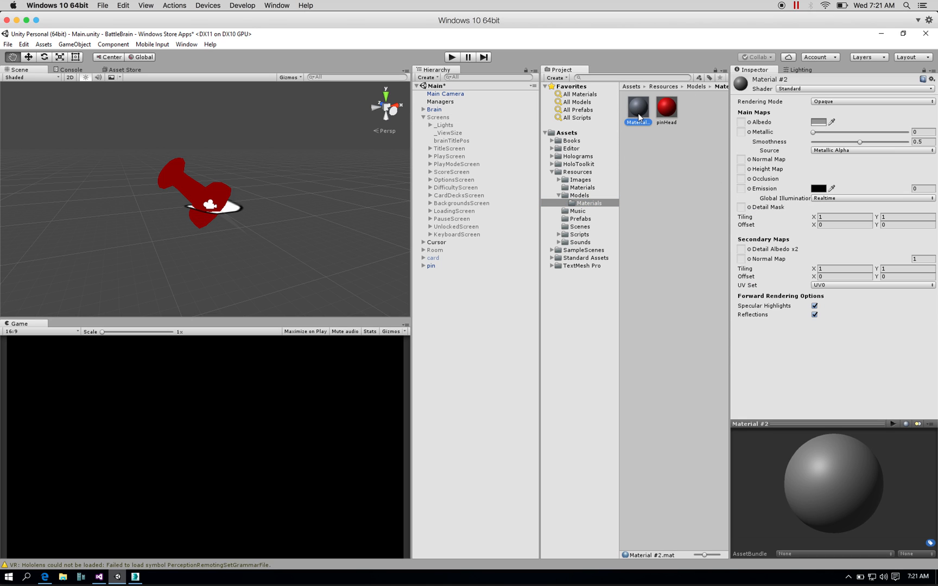
{"action": "left_click", "coordinate": [660, 111]}
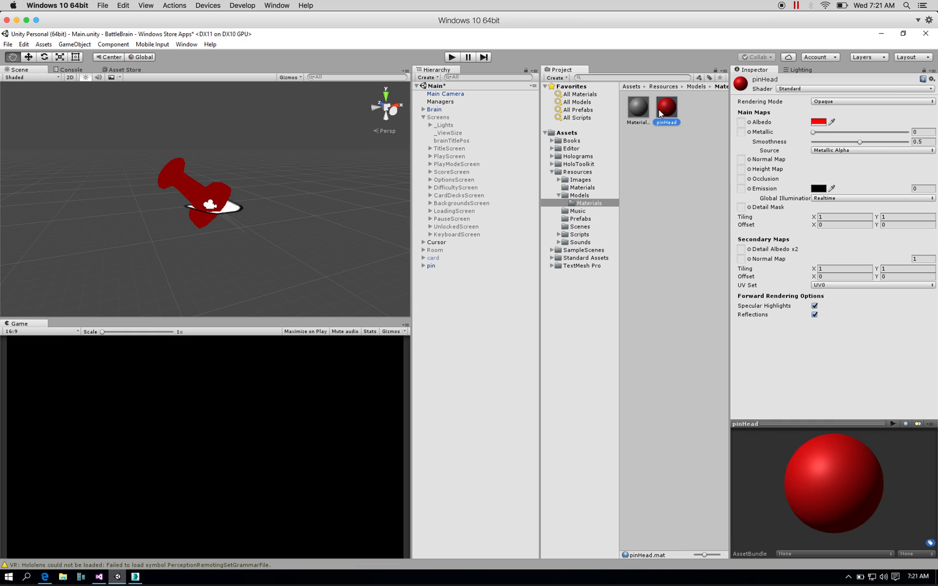
{"action": "left_click", "coordinate": [641, 109]}
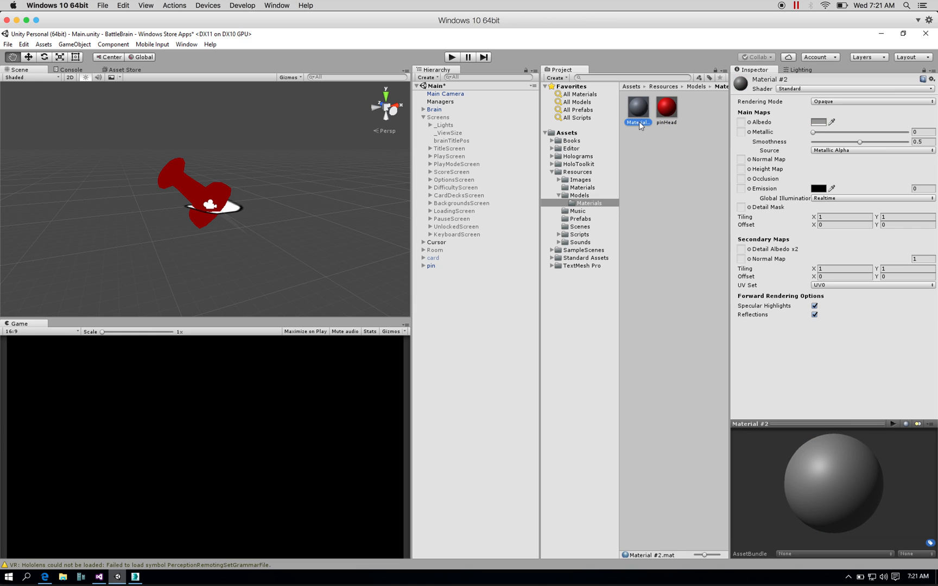
{"action": "left_click", "coordinate": [638, 122]}
{"action": "type", "text": "silver"}
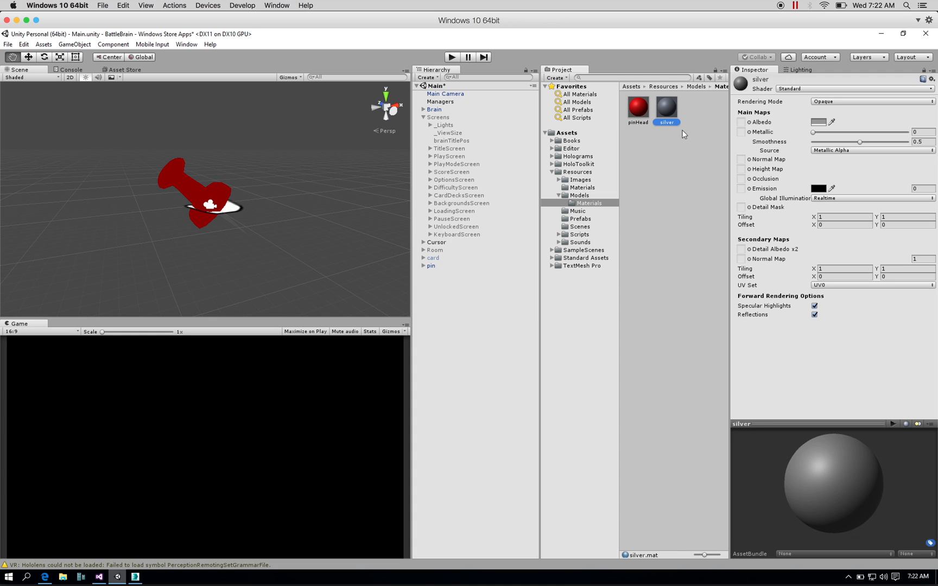
{"action": "left_click", "coordinate": [668, 131]}
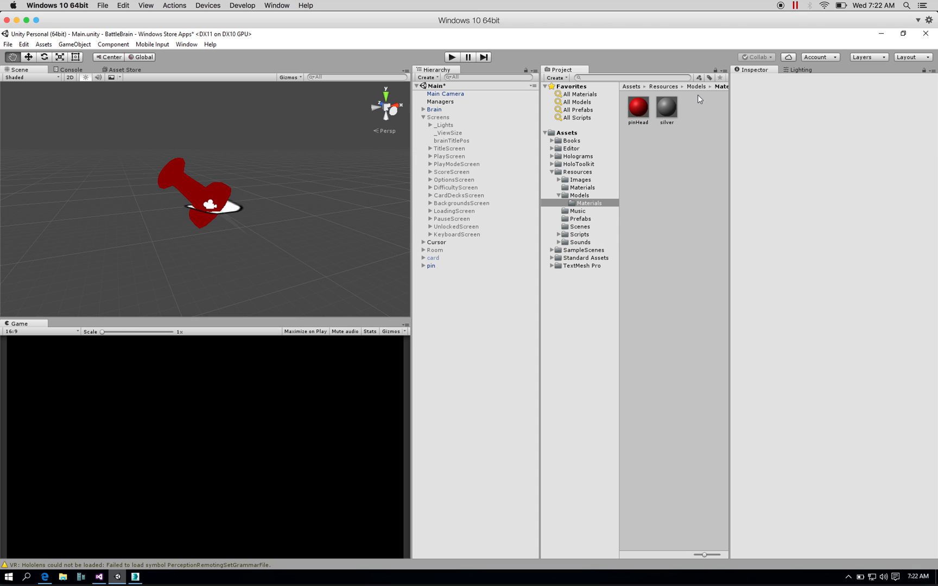
- Move the silver and pinHead materials together from Models/Materials into the Resources/Materials folder
{"action": "left_click", "coordinate": [670, 122]}
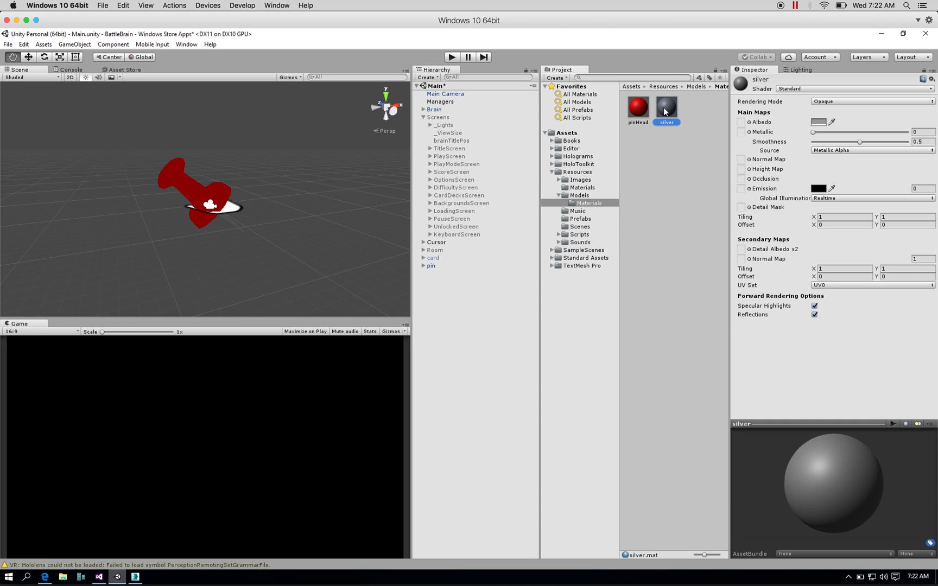
{"action": "left_click", "coordinate": [645, 112], "text": "ctrl"}
{"action": "left_click_drag", "start_coordinate": [640, 111], "coordinate": [584, 188]}
- Delete the empty Materials subfolder inside Resources/Models
{"action": "left_click", "coordinate": [582, 203]}
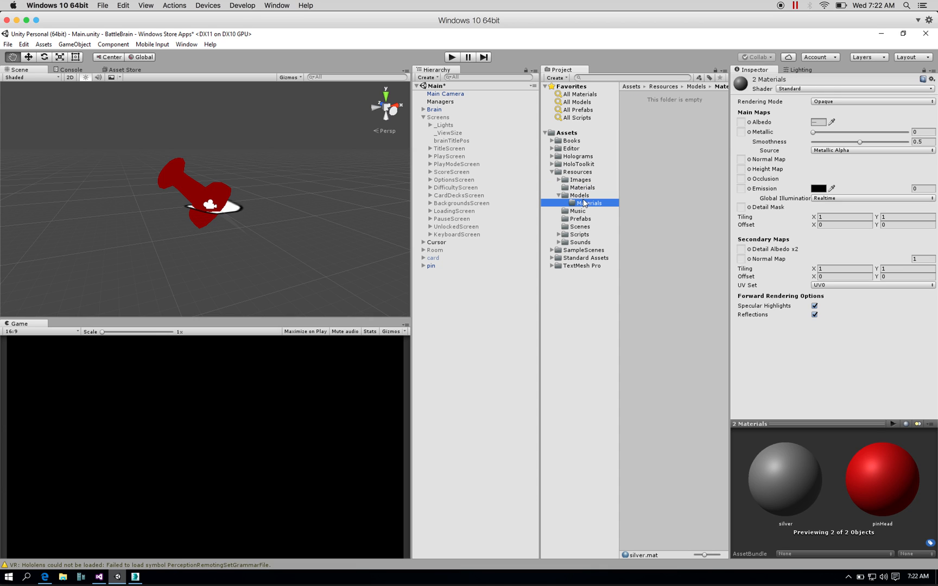
{"action": "right_click", "coordinate": [590, 208]}
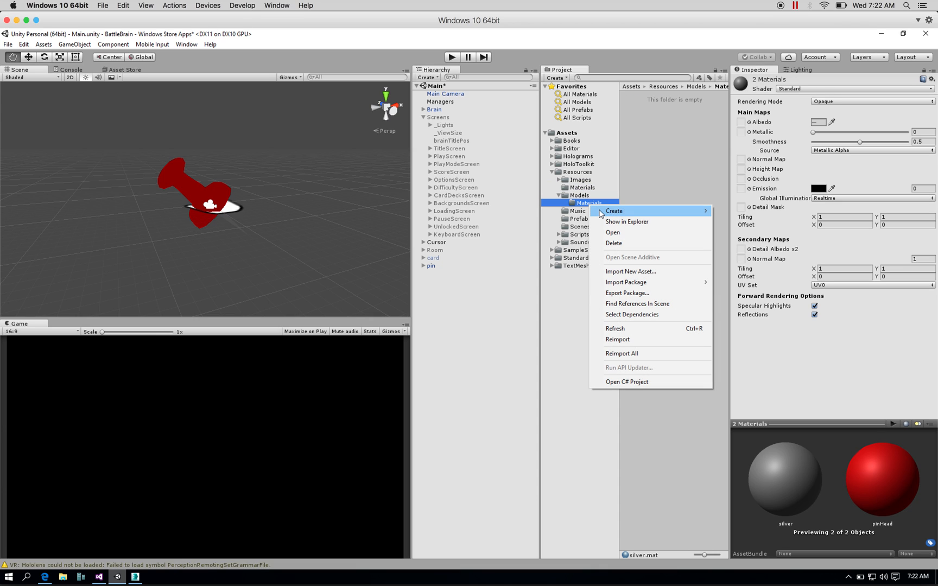
{"action": "left_click", "coordinate": [615, 244]}
{"action": "left_click", "coordinate": [495, 323]}
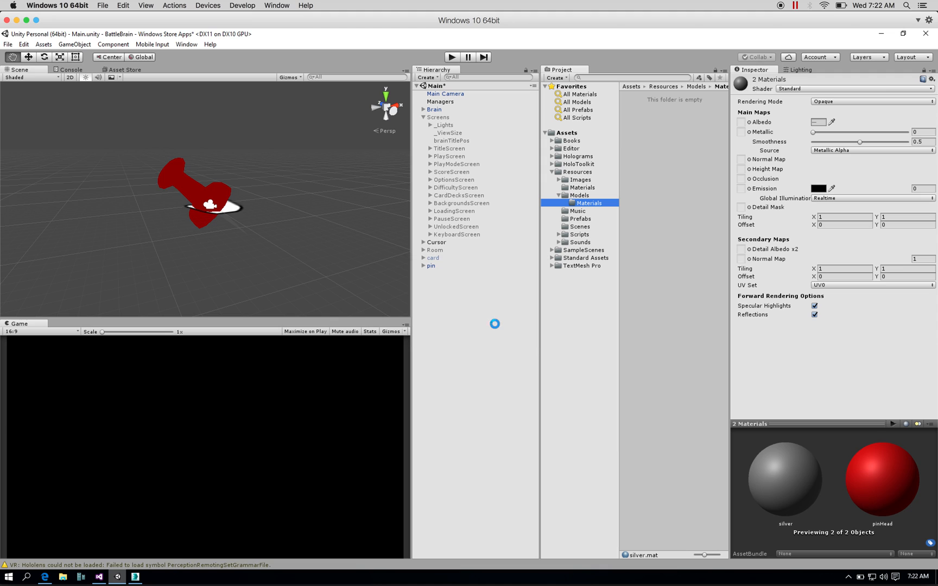
{"action": "left_click", "coordinate": [581, 195]}
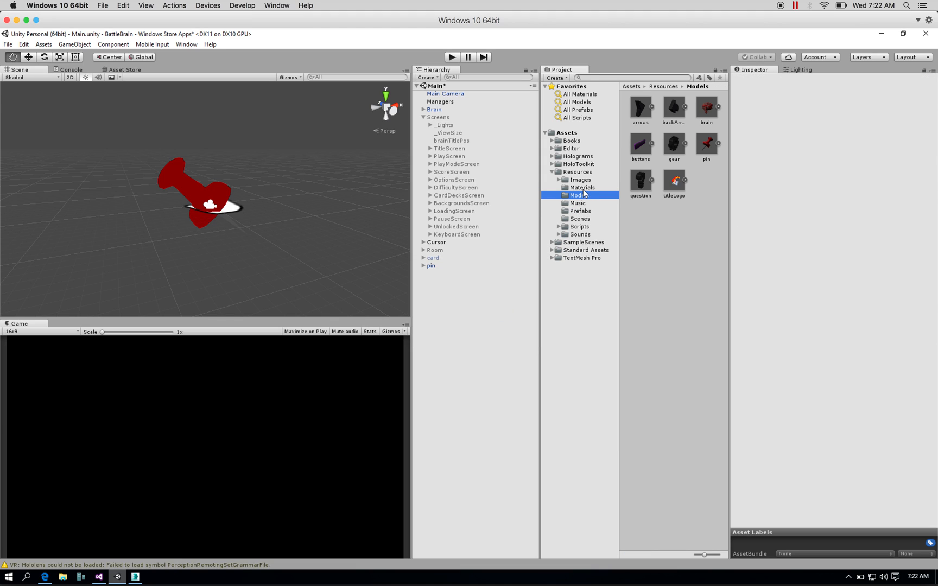
- Find the moved pinHead material in the Resources/Materials folder and view its properties
{"action": "left_click", "coordinate": [582, 188]}
{"action": "scroll", "coordinate": [685, 284], "scroll_direction": "down", "scroll_amount": 1}
{"action": "scroll", "coordinate": [686, 285], "scroll_direction": "down", "scroll_amount": 1}
{"action": "left_click", "coordinate": [645, 473]}
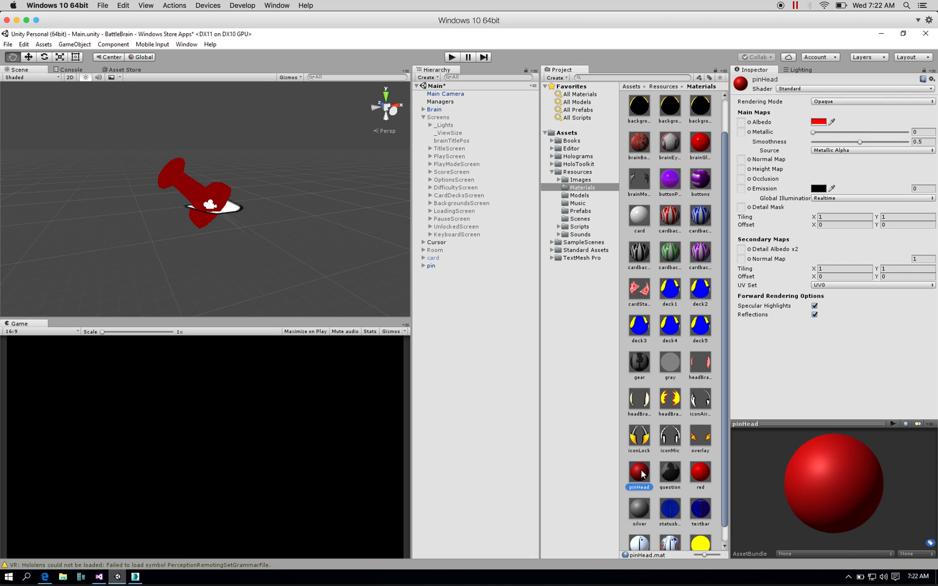
- Reactivate the Screens object and deactivate its PlayScreen child so the pin is lit without the play screen
{"action": "left_click", "coordinate": [445, 118]}
{"action": "left_click", "coordinate": [750, 79]}
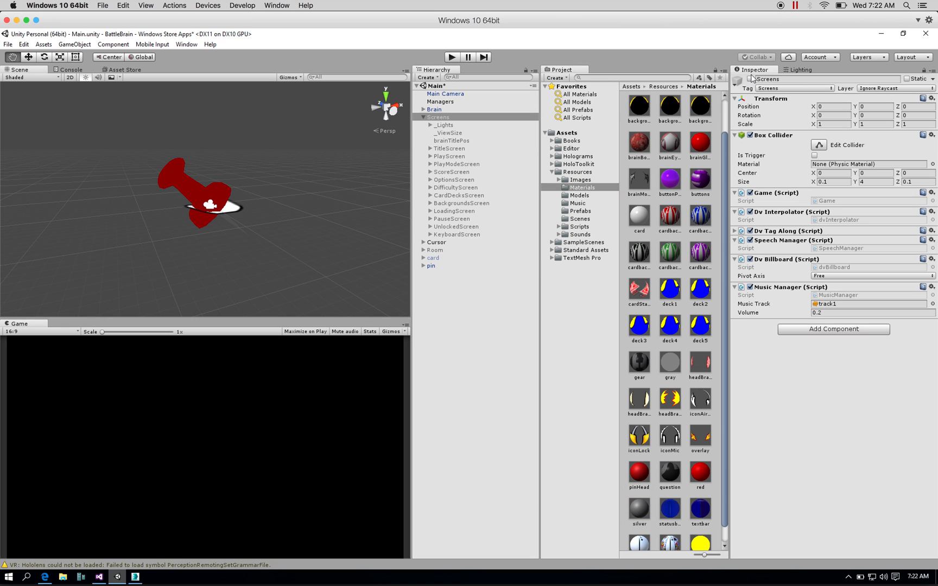
{"action": "left_click", "coordinate": [751, 79]}
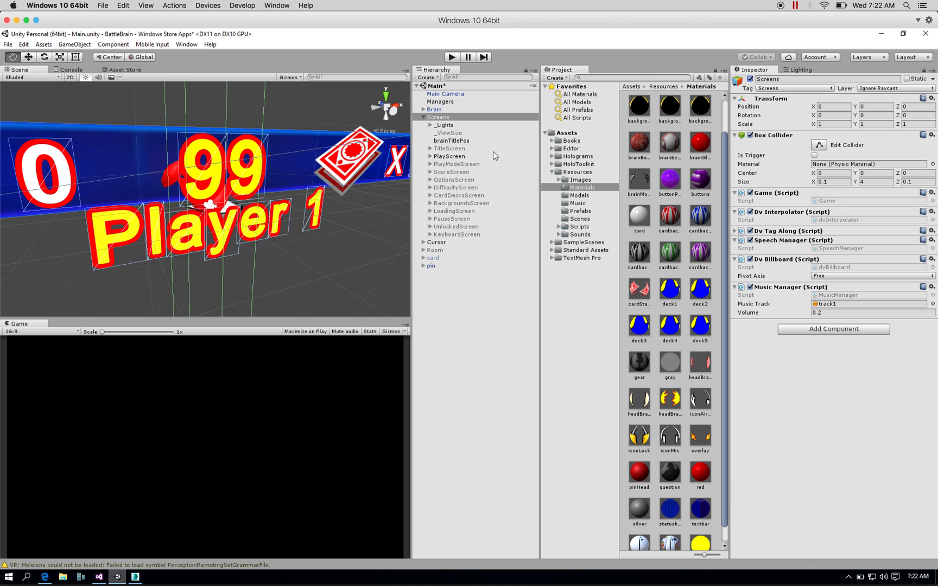
{"action": "left_click", "coordinate": [449, 158]}
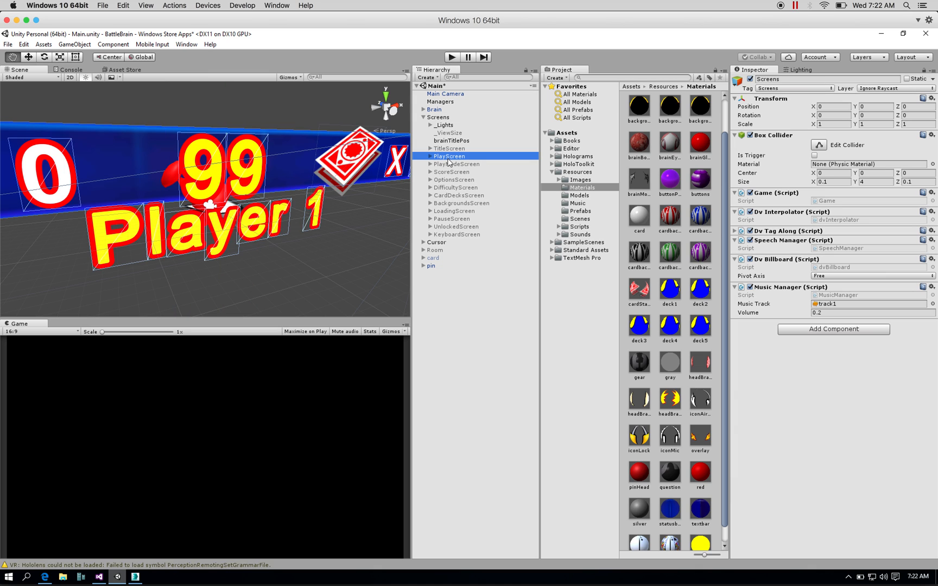
{"action": "left_click", "coordinate": [750, 80]}
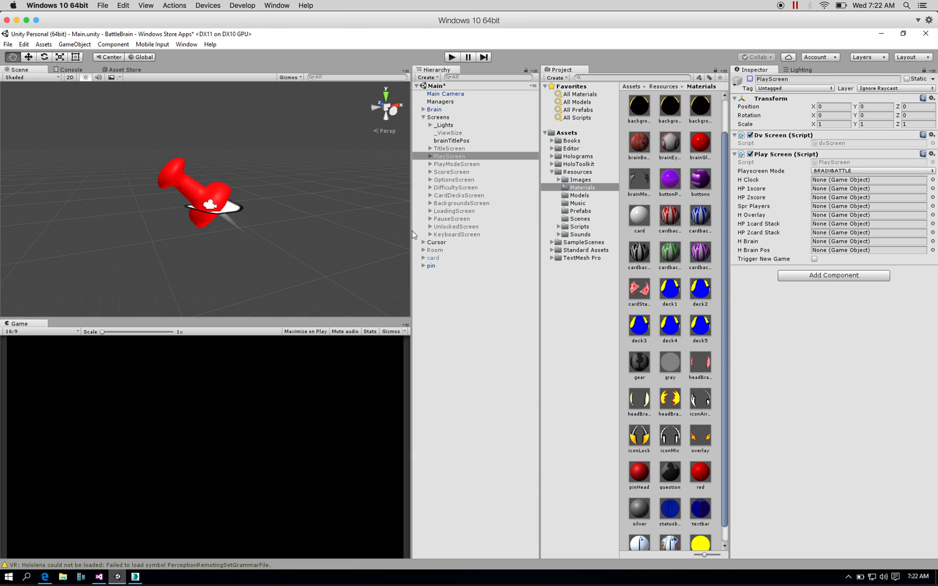
- Move the pin along the Z axis to about -0.38, away from the camera gizmo, and reframe it
{"action": "left_click", "coordinate": [442, 267]}
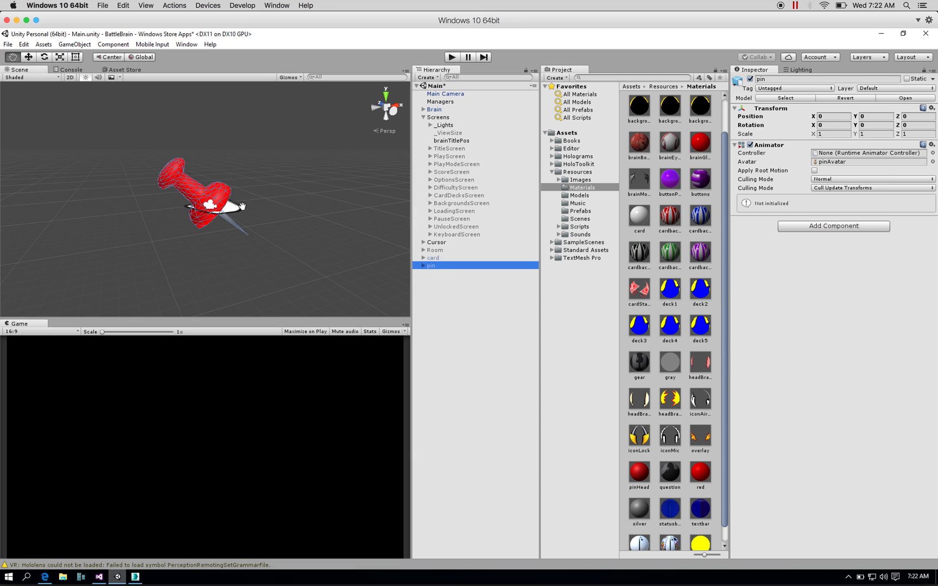
{"action": "left_click", "coordinate": [28, 57]}
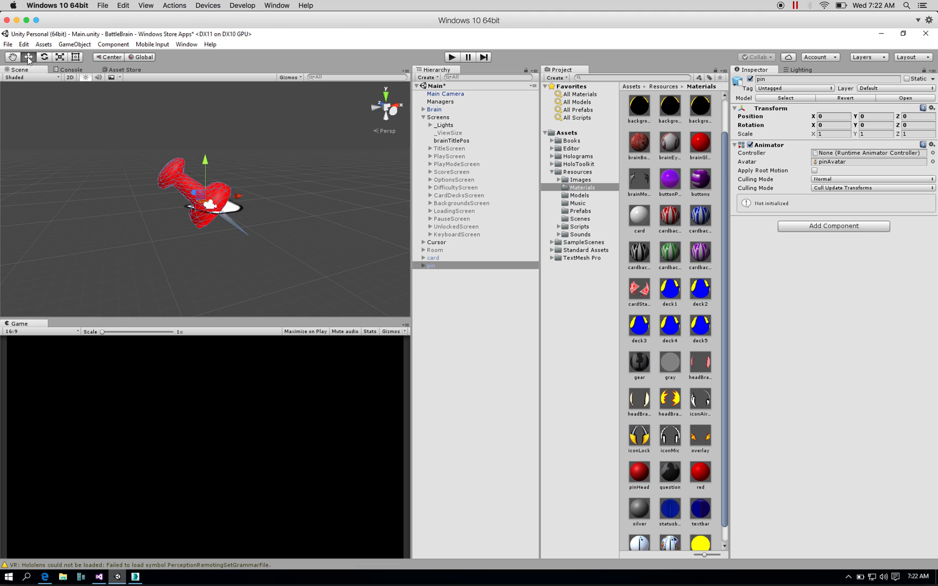
{"action": "left_click_drag", "start_coordinate": [193, 194], "coordinate": [215, 214]}
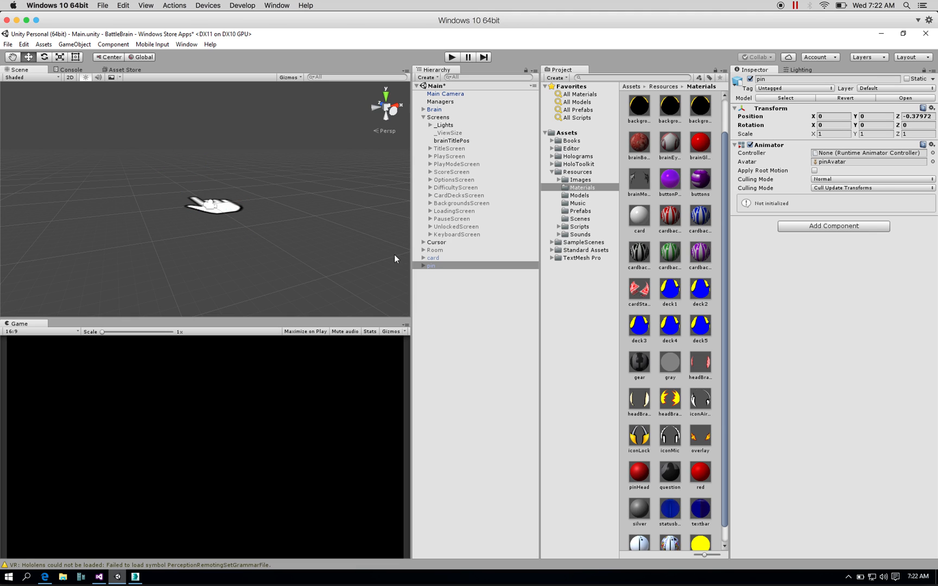
{"action": "left_click", "coordinate": [426, 265]}
{"action": "double_click", "coordinate": [425, 265]}
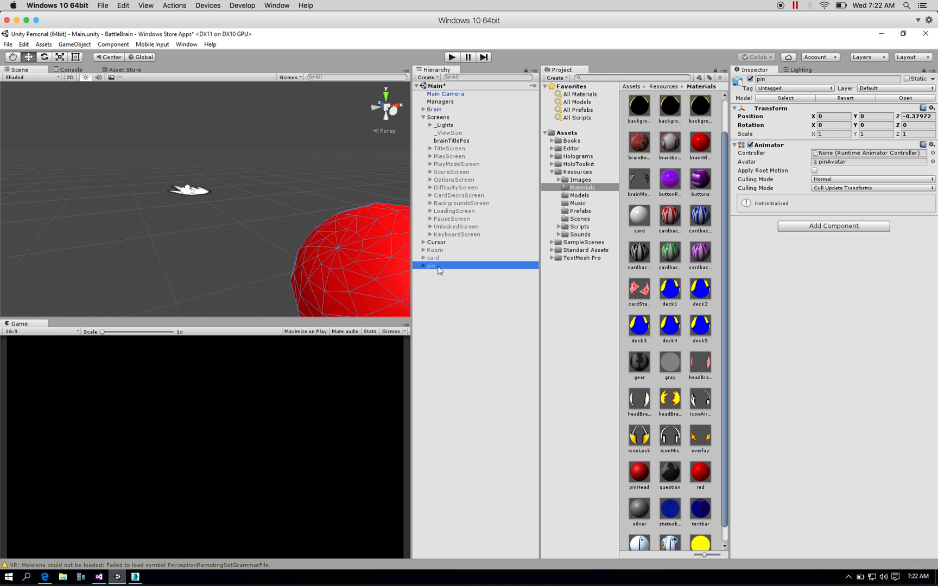
{"action": "left_click_drag", "start_coordinate": [191, 190], "coordinate": [230, 169], "text": "alt"}
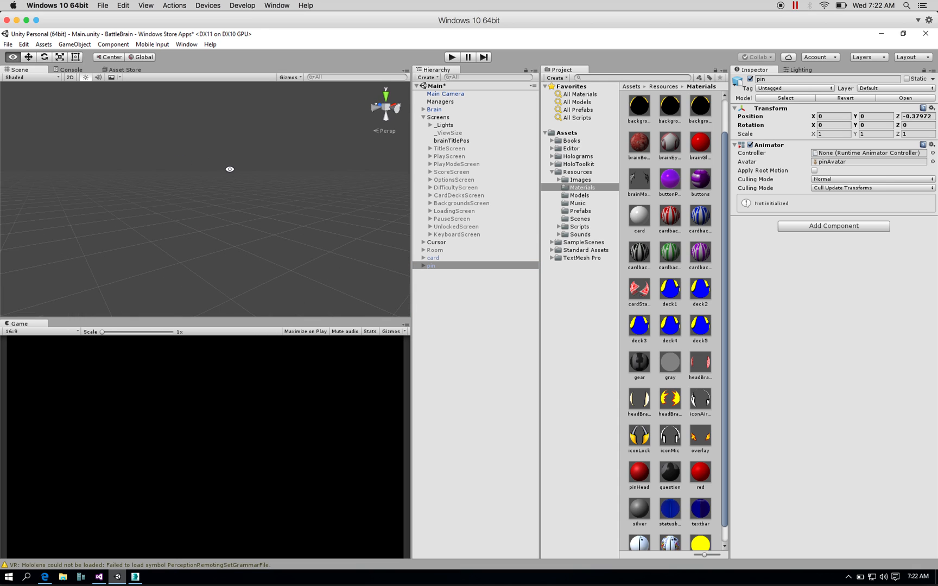
{"action": "left_click", "coordinate": [239, 182]}
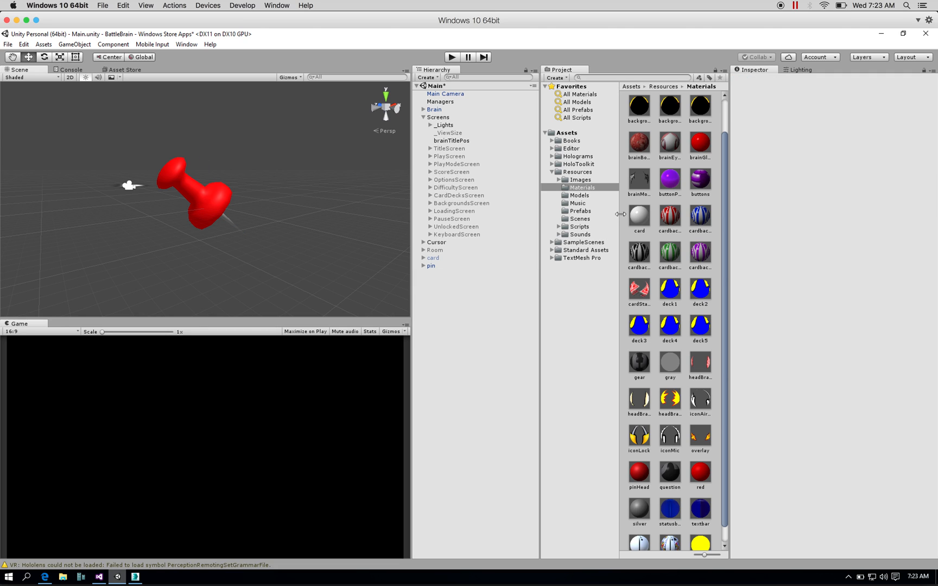
- Raise the pinHead material's Smoothness to 0.748 and leave Metallic at 0
{"action": "left_click", "coordinate": [642, 473]}
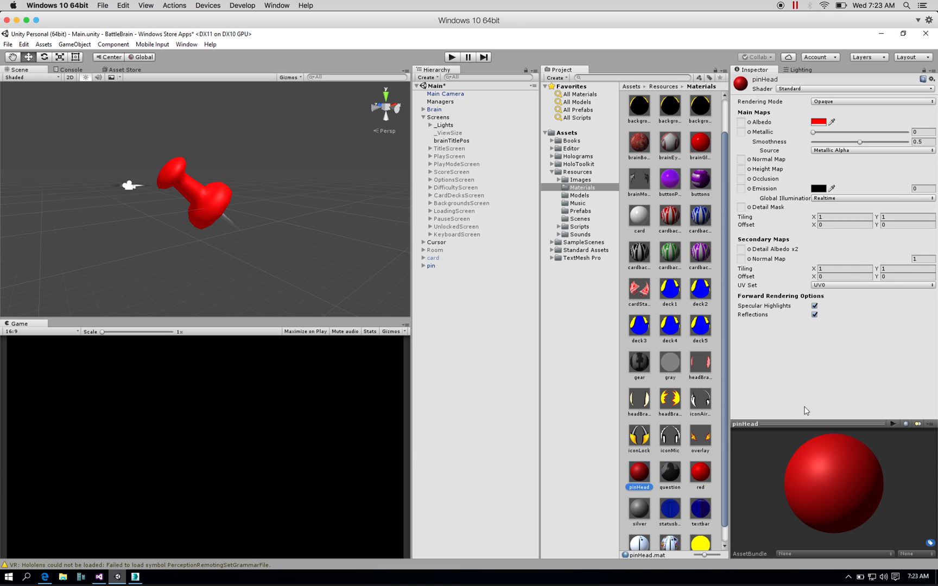
{"action": "left_click_drag", "start_coordinate": [860, 144], "coordinate": [883, 142]}
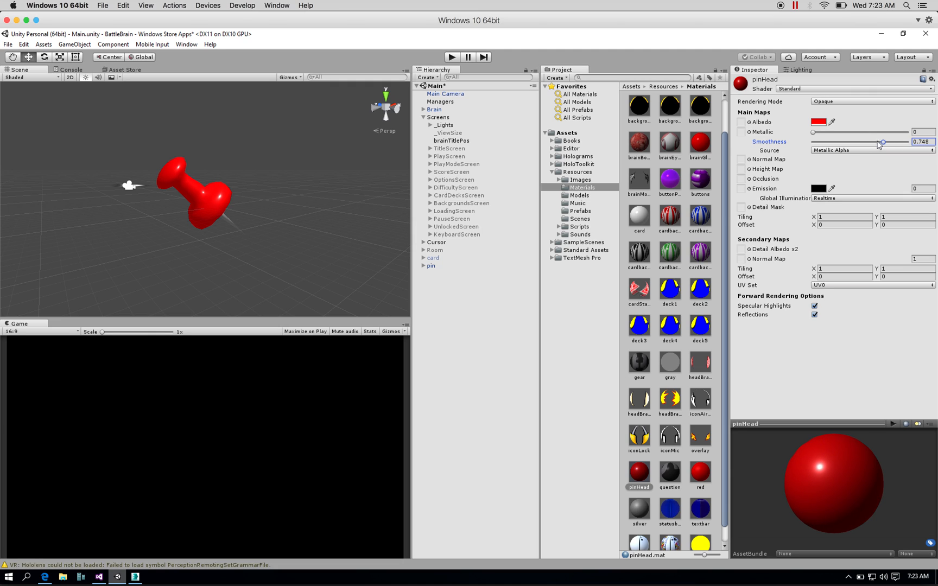
{"action": "mouse_move", "coordinate": [814, 133]}
{"action": "left_mouse_down"}
{"action": "mouse_move", "coordinate": [836, 132]}
{"action": "mouse_move", "coordinate": [821, 130]}
{"action": "left_mouse_up"}
- Examine the silver material and the materials assigned to the pin mesh's Skinned Mesh Renderer
{"action": "scroll", "coordinate": [649, 271], "scroll_direction": "down", "scroll_amount": 3}
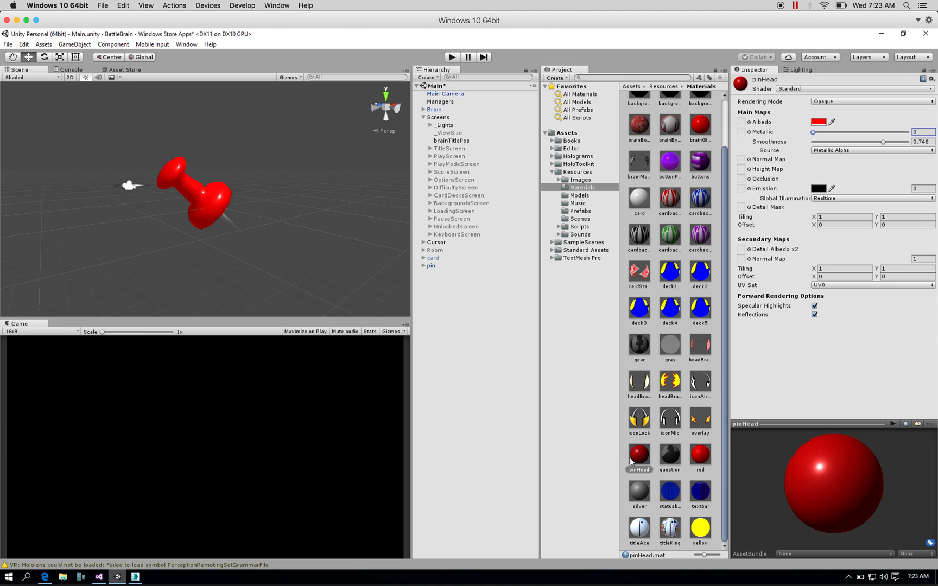
{"action": "left_click", "coordinate": [640, 493]}
{"action": "mouse_move", "coordinate": [637, 494]}
{"action": "left_mouse_down"}
{"action": "mouse_move", "coordinate": [612, 477]}
{"action": "mouse_move", "coordinate": [640, 495]}
{"action": "left_mouse_up"}
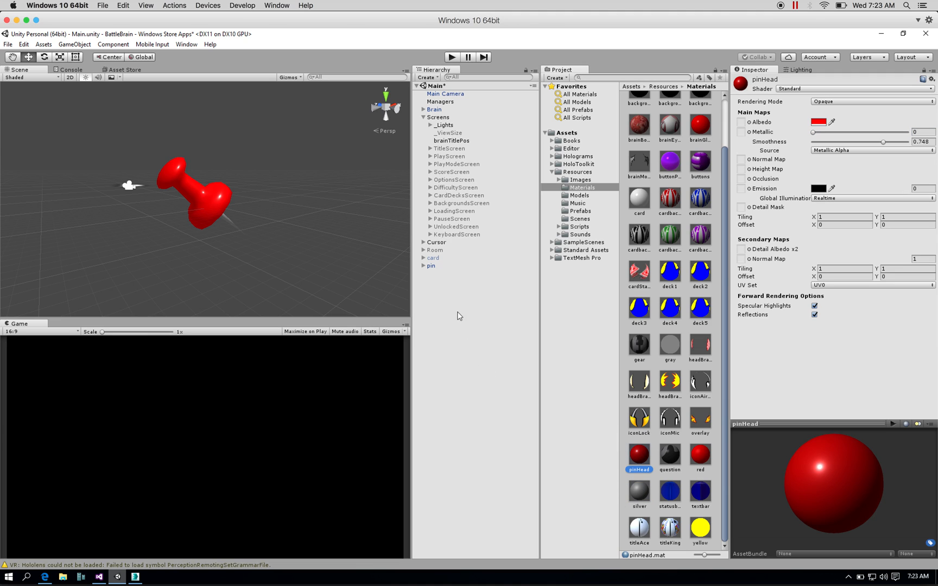
{"action": "left_click", "coordinate": [424, 266]}
{"action": "left_click", "coordinate": [442, 281]}
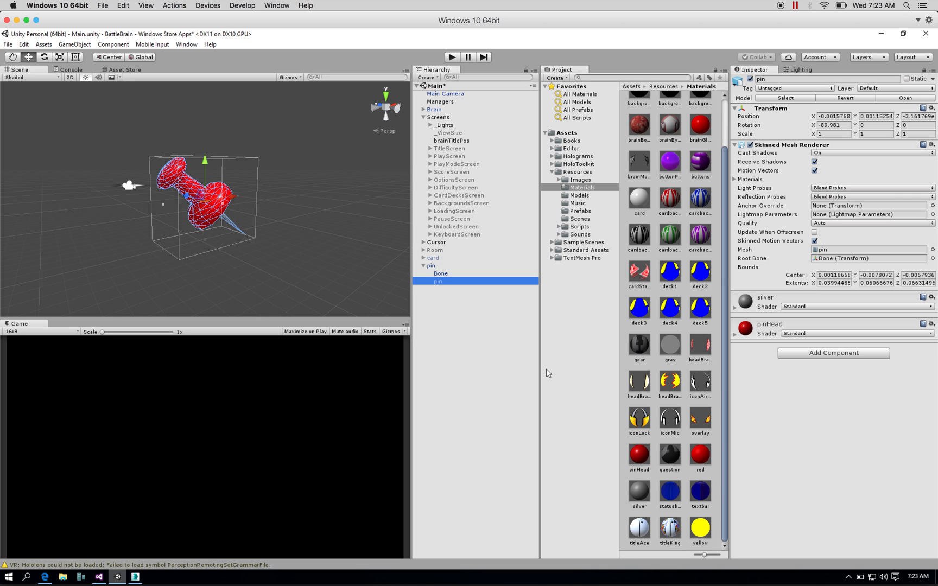
{"action": "left_click", "coordinate": [638, 490]}
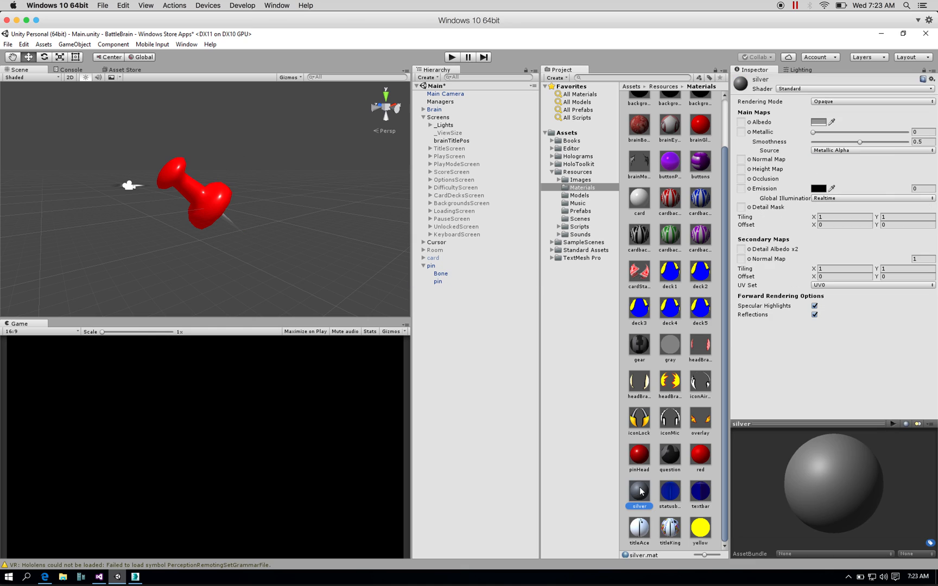
{"action": "left_click", "coordinate": [443, 265]}
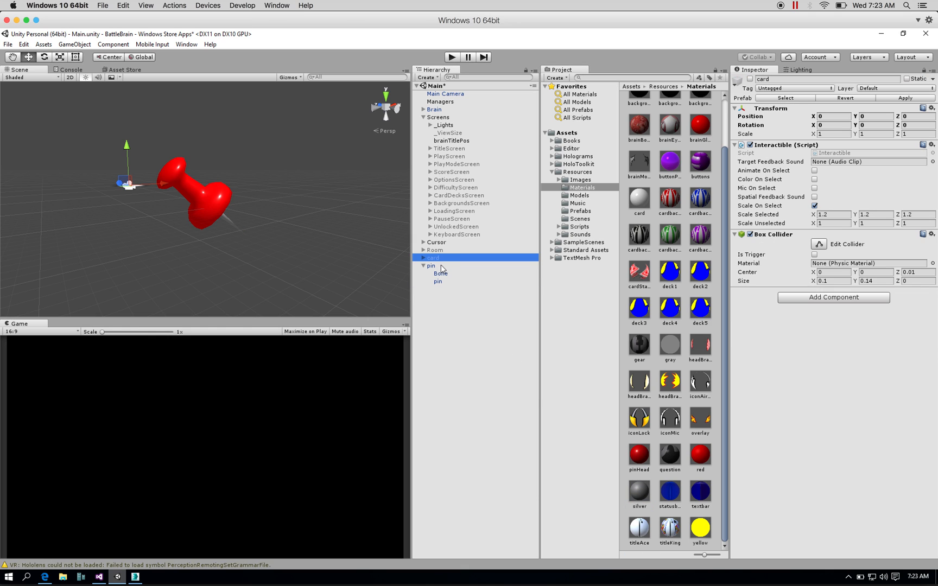
{"action": "left_click", "coordinate": [453, 274]}
{"action": "left_click", "coordinate": [450, 282]}
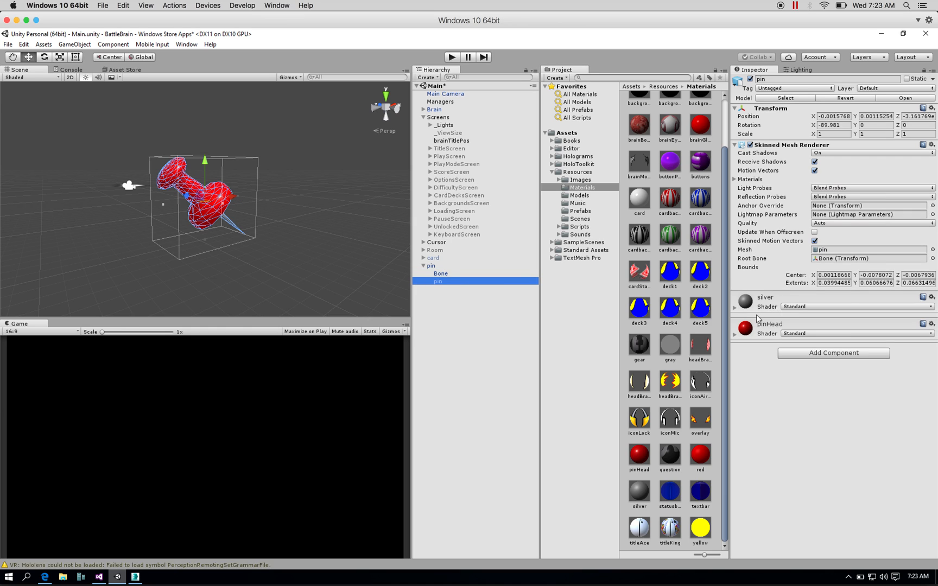
- Set the silver material's Metallic to 0.11 and Smoothness to 0.449, checking the needle in the scene
{"action": "left_click", "coordinate": [641, 492]}
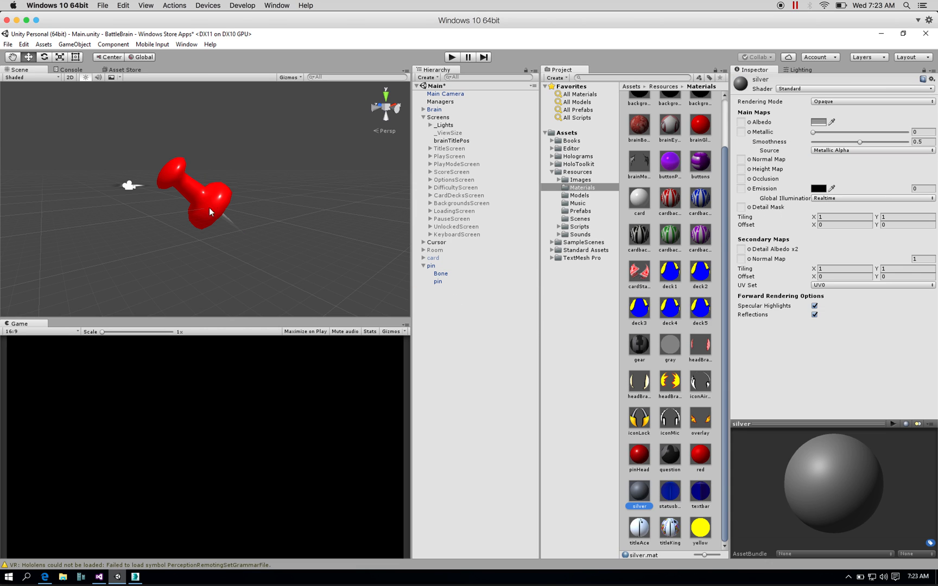
{"action": "left_click_drag", "start_coordinate": [184, 197], "coordinate": [72, 199], "text": "alt"}
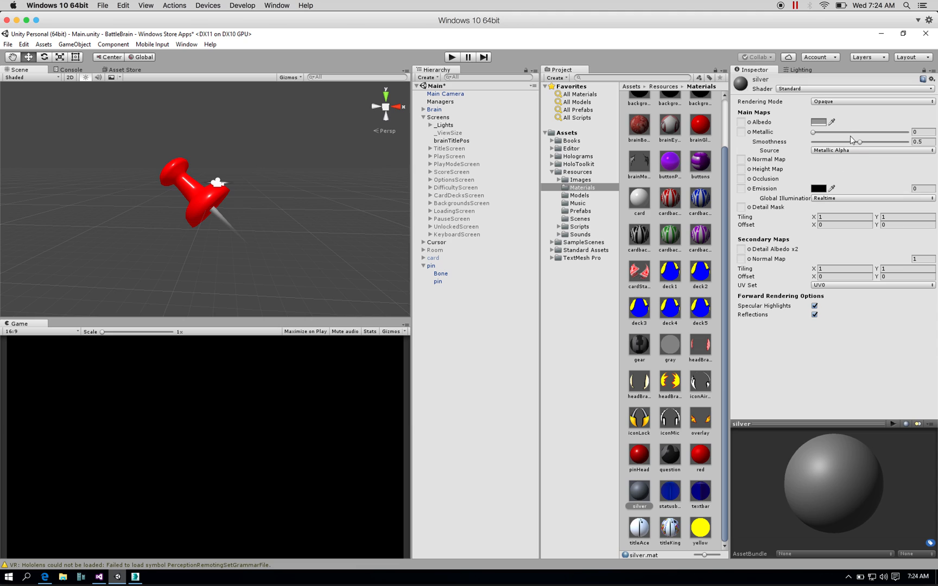
{"action": "mouse_move", "coordinate": [840, 132]}
{"action": "left_mouse_down"}
{"action": "mouse_move", "coordinate": [890, 144]}
{"action": "mouse_move", "coordinate": [825, 135]}
{"action": "left_mouse_up"}
{"action": "left_click_drag", "start_coordinate": [889, 142], "coordinate": [856, 139]}
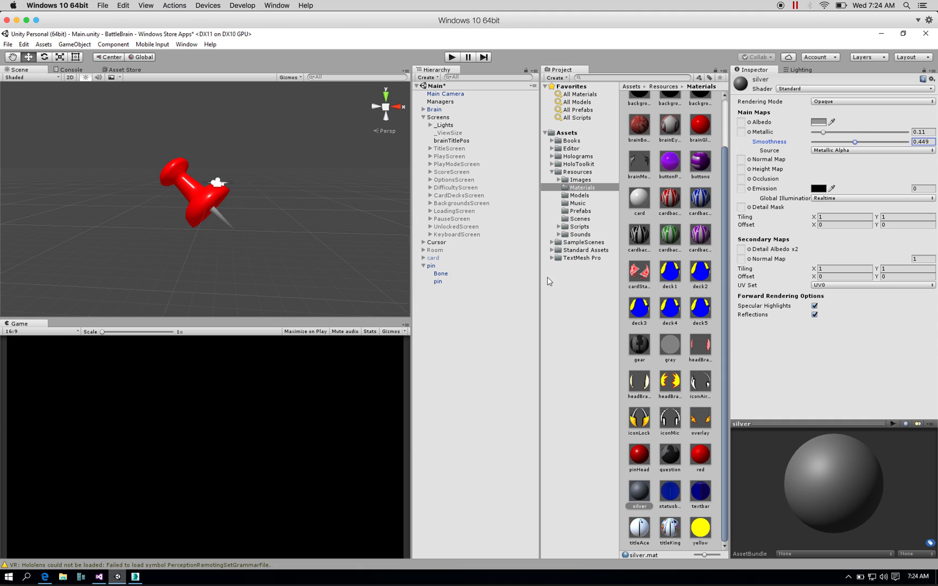
- Collapse the pin object's children in the hierarchy and select the root pin object
{"action": "left_click", "coordinate": [591, 319]}
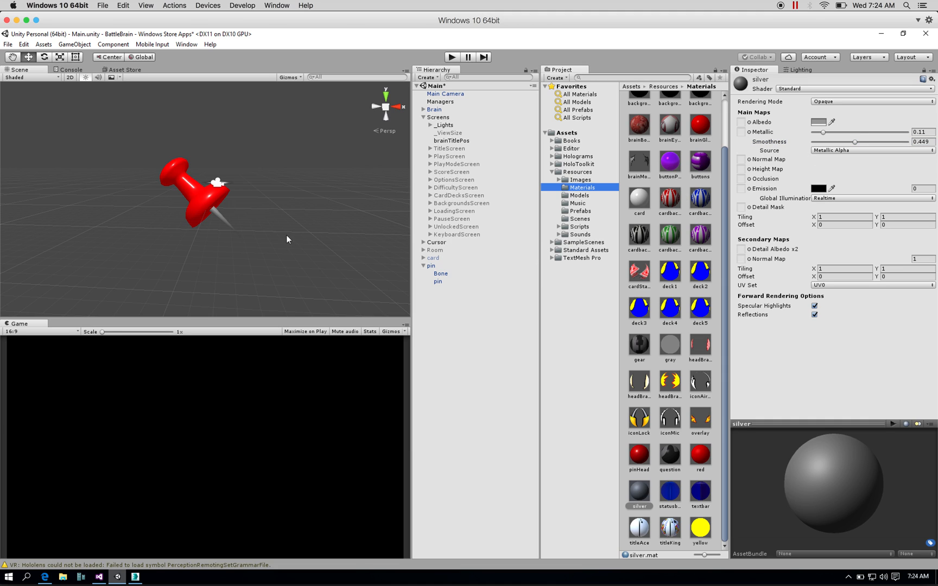
{"action": "left_click", "coordinate": [424, 266]}
{"action": "left_click", "coordinate": [432, 266]}
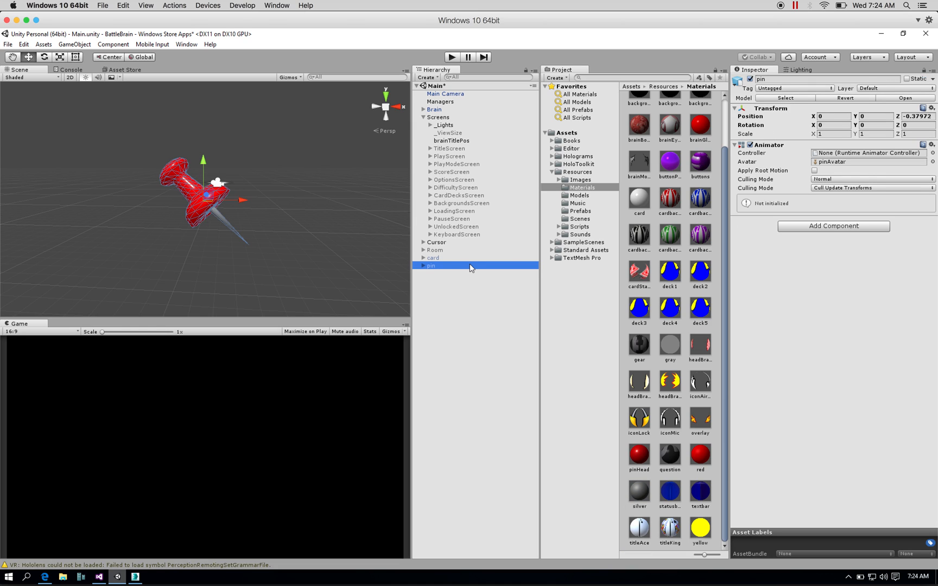
- Save the pin object as a prefab in the Resources Prefabs folder and delete it from the scene
{"action": "left_click_drag", "start_coordinate": [443, 263], "coordinate": [573, 212]}
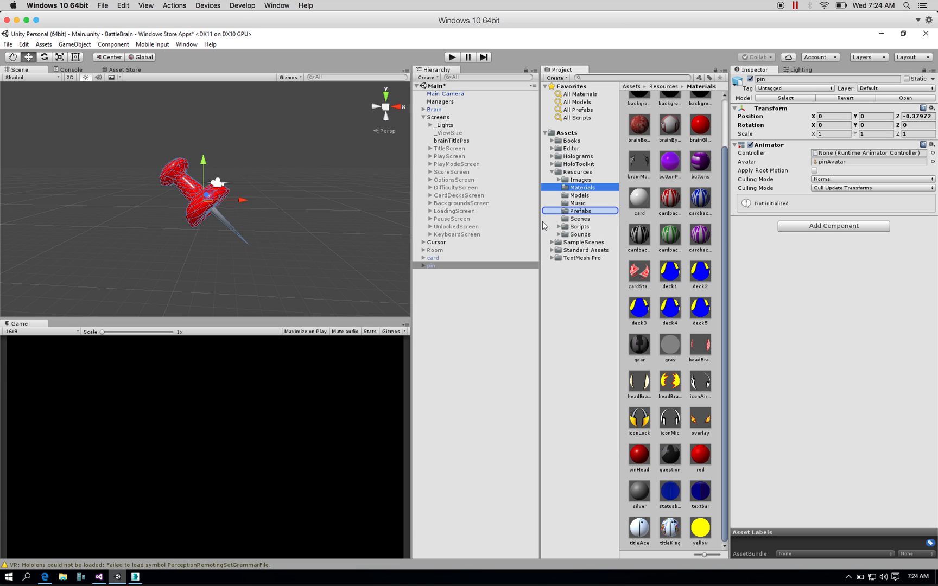
{"action": "left_click", "coordinate": [446, 265]}
{"action": "right_click", "coordinate": [446, 267]}
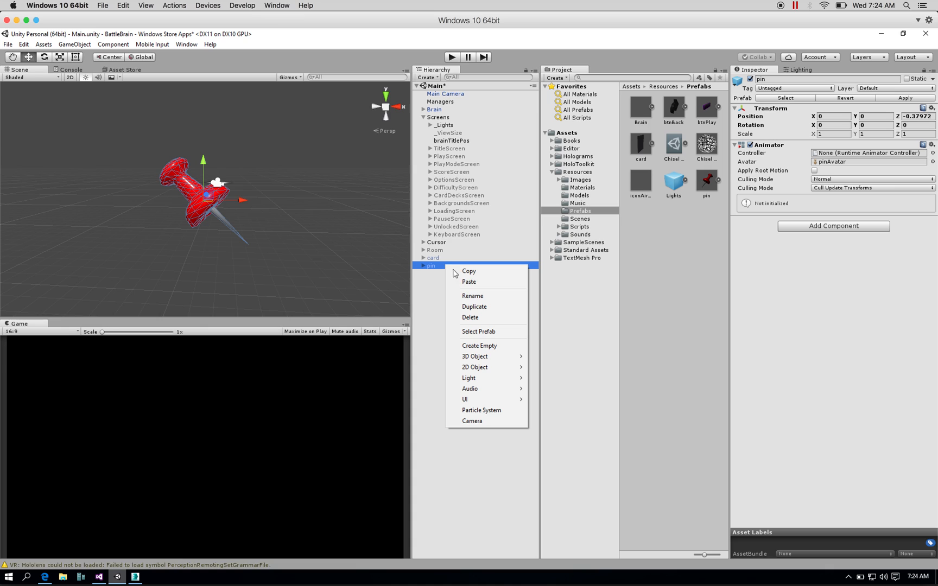
{"action": "left_click", "coordinate": [488, 317]}
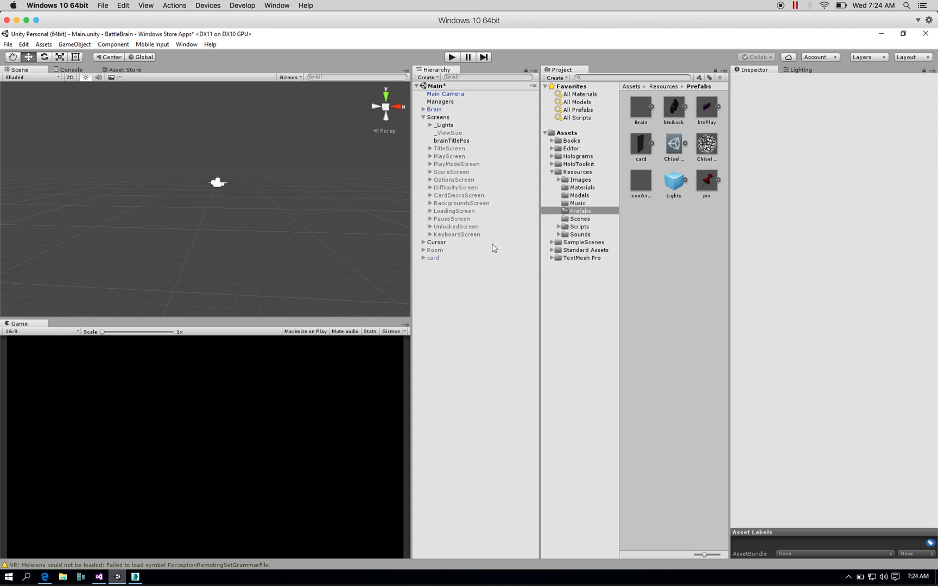
- Activate the TitleScreen object under Screens and bring the whole title menu into view
{"action": "left_click", "coordinate": [450, 118]}
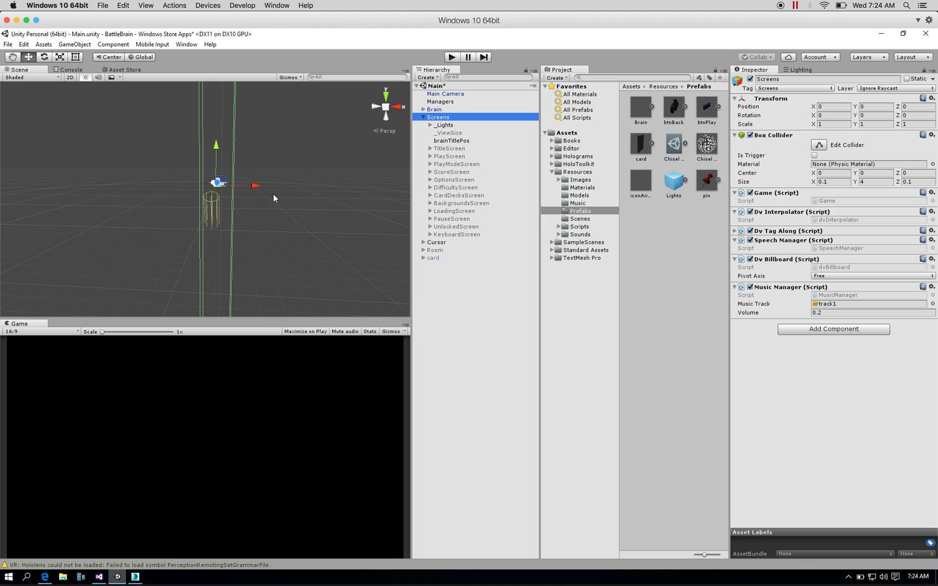
{"action": "left_click_drag", "start_coordinate": [272, 204], "coordinate": [220, 201], "text": "alt"}
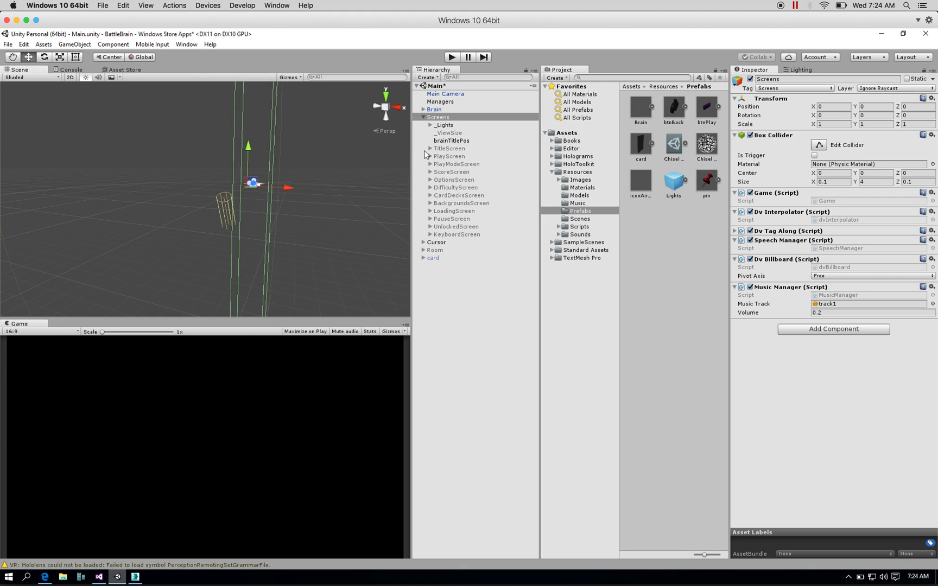
{"action": "left_click", "coordinate": [464, 148]}
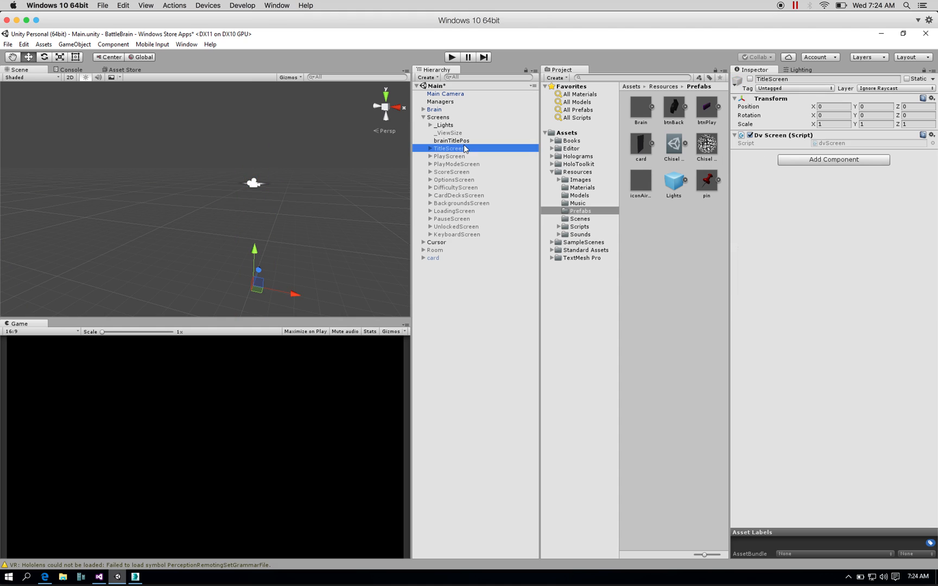
{"action": "left_click", "coordinate": [751, 79]}
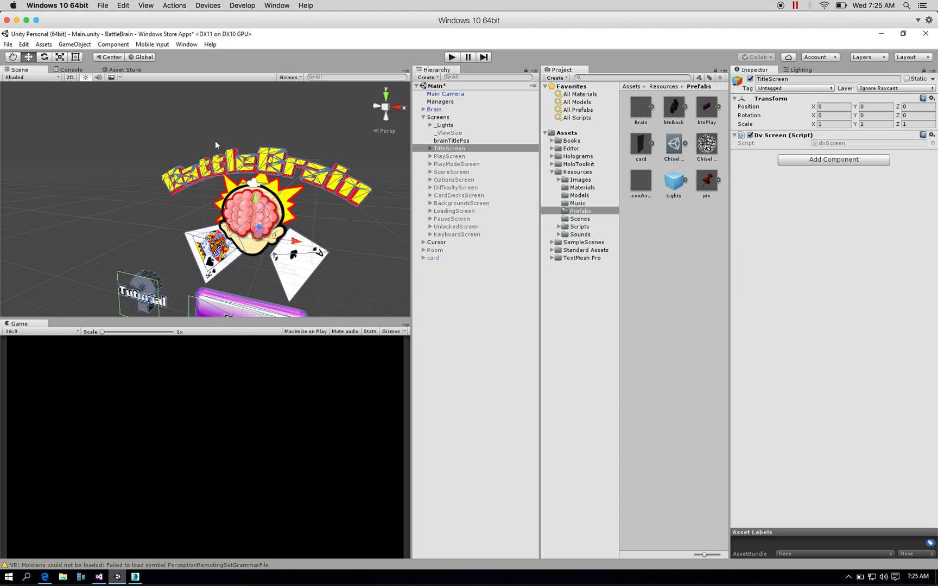
{"action": "left_click", "coordinate": [210, 163]}
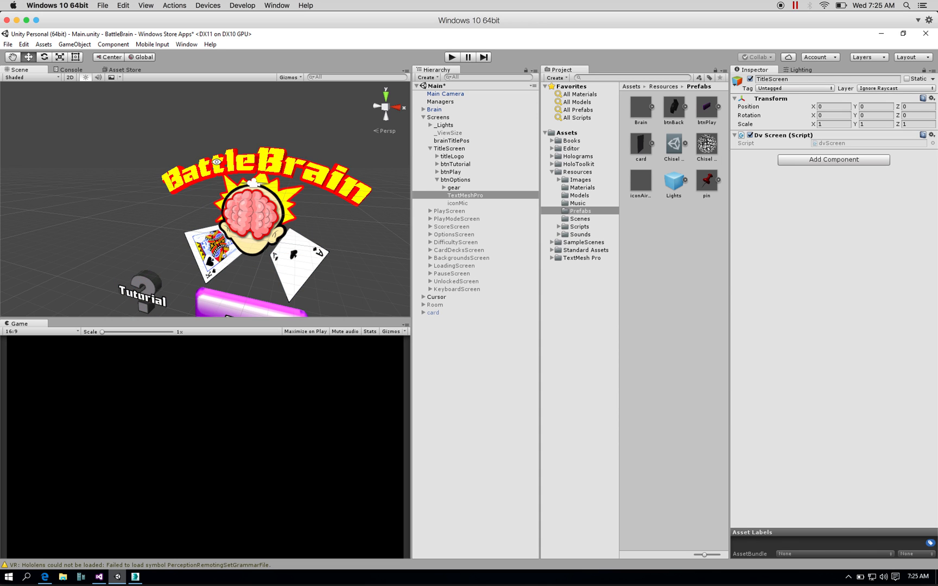
{"action": "right_click_drag", "start_coordinate": [216, 163], "coordinate": [403, 203]}
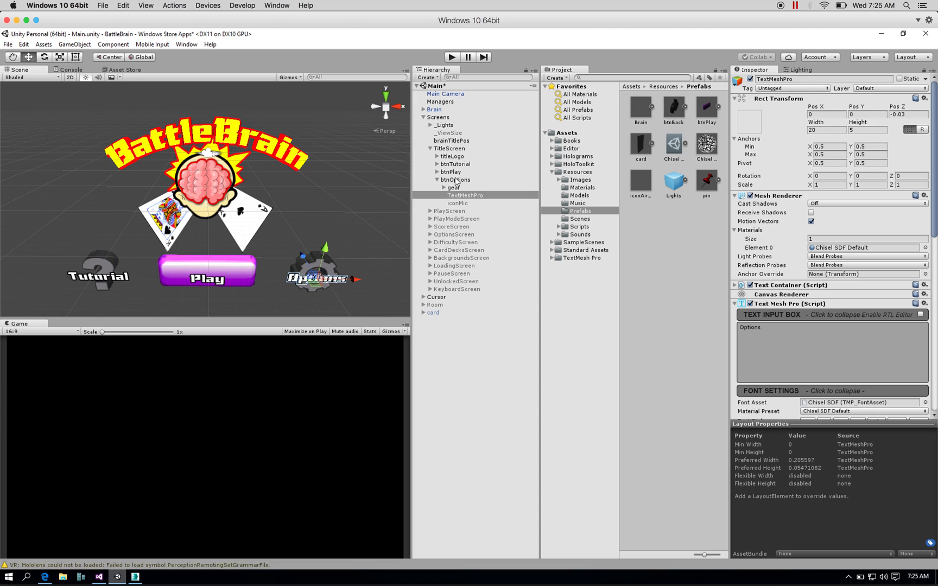
- Duplicate the TitleScreen's btnOptions object and rename the copy btnPin
{"action": "left_click", "coordinate": [456, 179]}
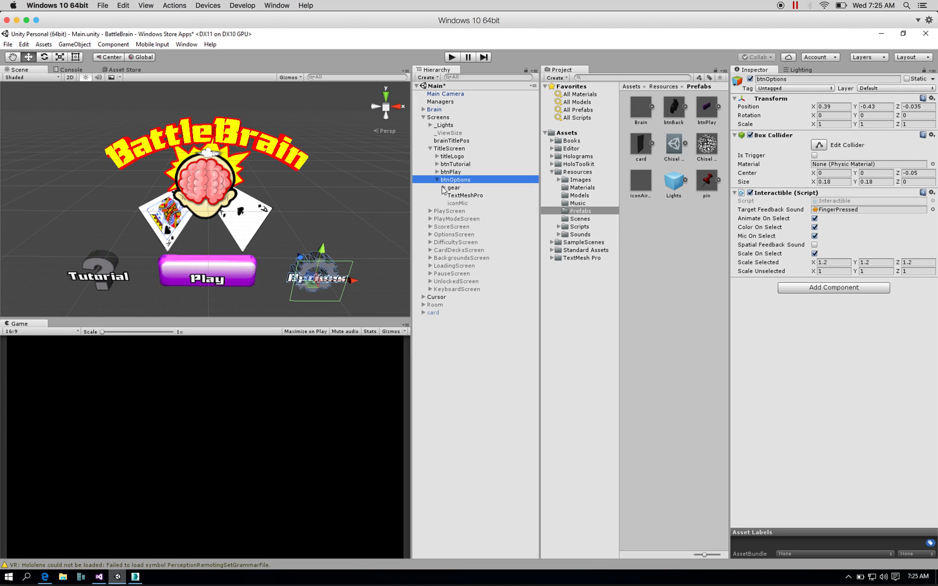
{"action": "left_click", "coordinate": [438, 180]}
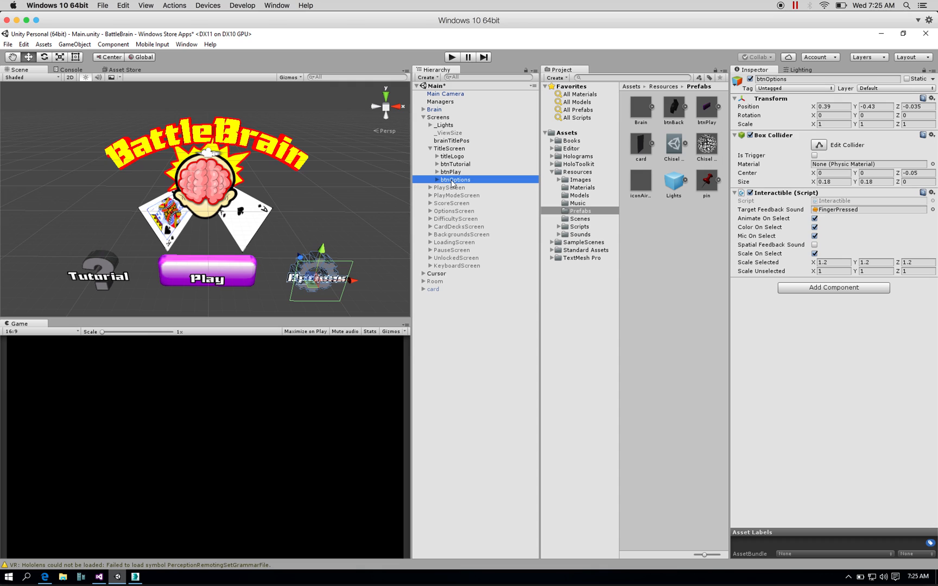
{"action": "right_click", "coordinate": [451, 184]}
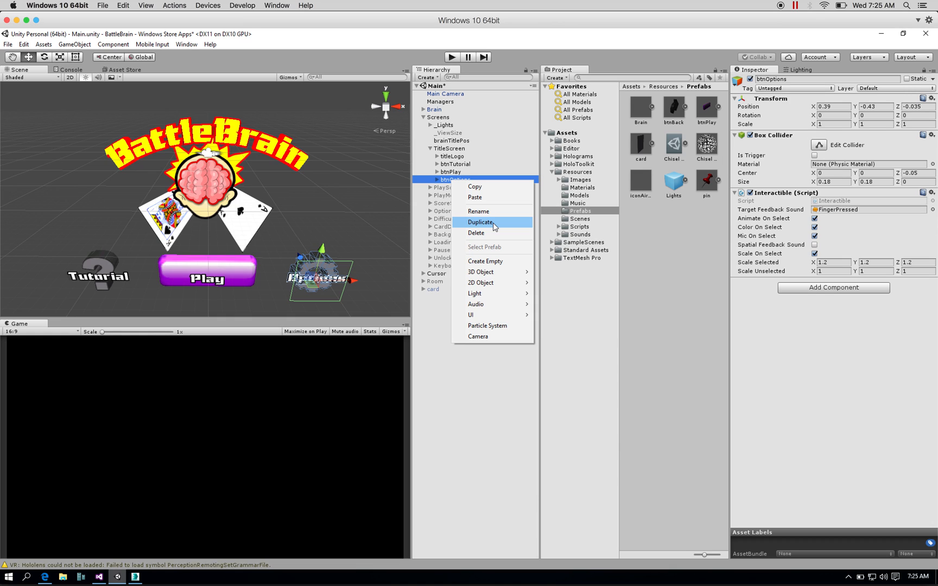
{"action": "left_click", "coordinate": [481, 222]}
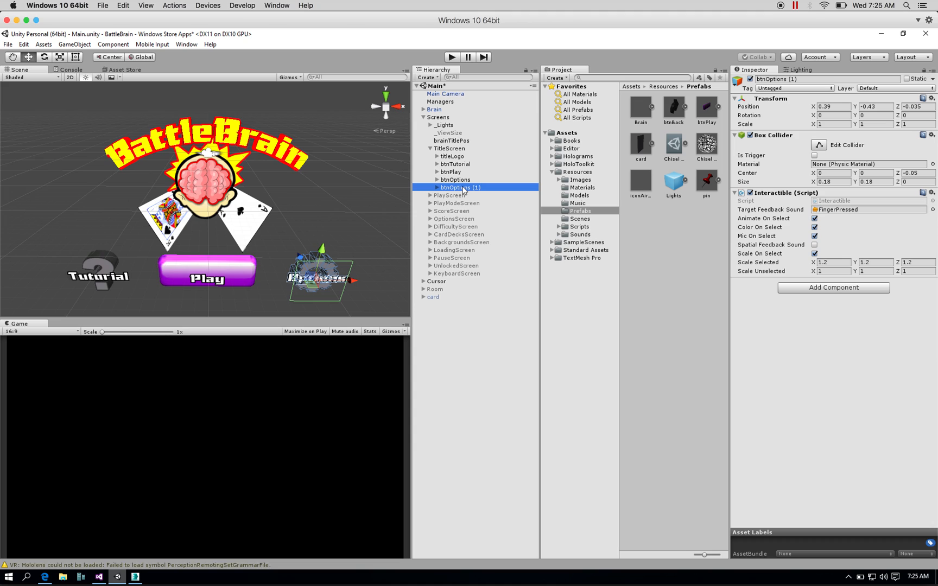
{"action": "left_click", "coordinate": [464, 188]}
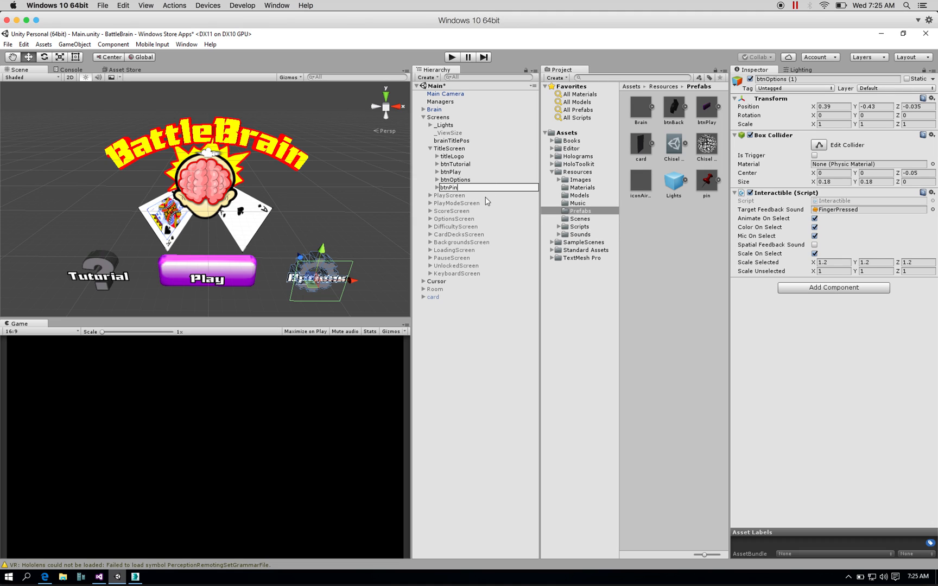
{"action": "left_click", "coordinate": [472, 335]}
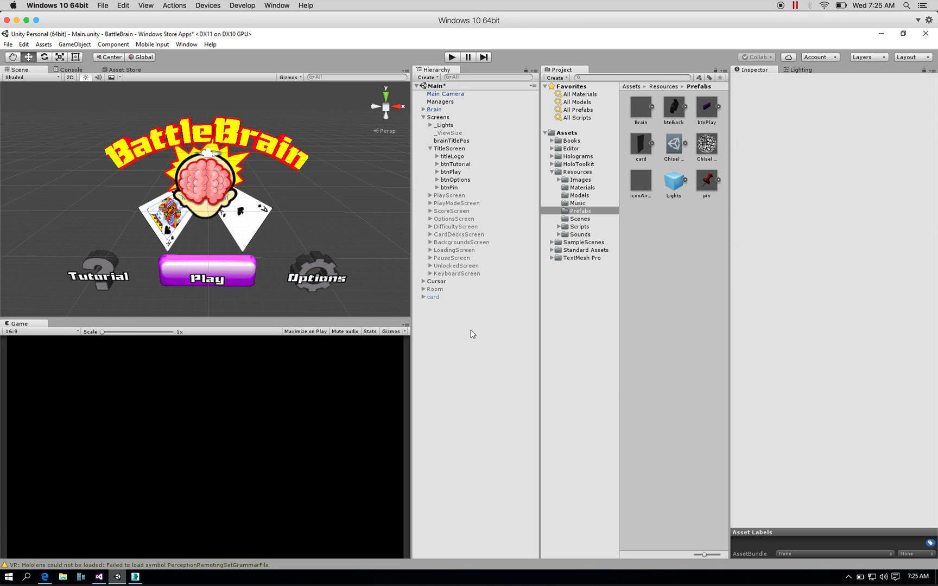
- Move btnPin out of TitleScreen to the root of the Main scene and collapse TitleScreen's children
{"action": "left_click", "coordinate": [453, 195]}
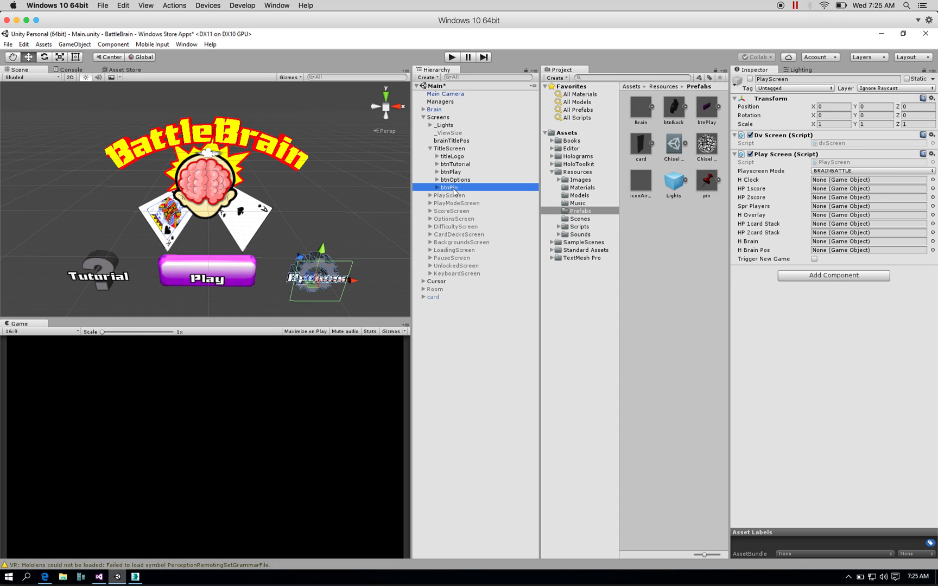
{"action": "left_click", "coordinate": [451, 188]}
{"action": "left_click_drag", "start_coordinate": [450, 188], "coordinate": [451, 303]}
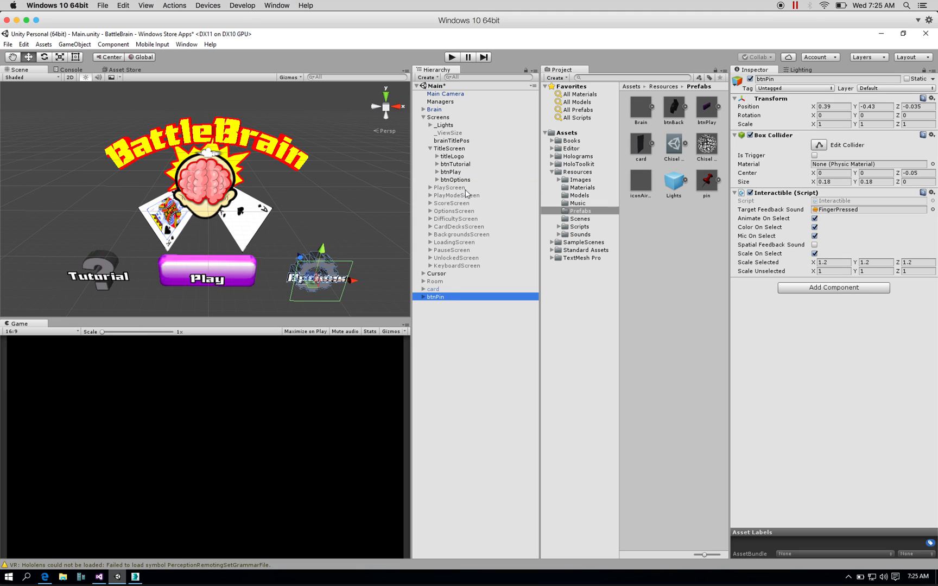
{"action": "left_click", "coordinate": [431, 149]}
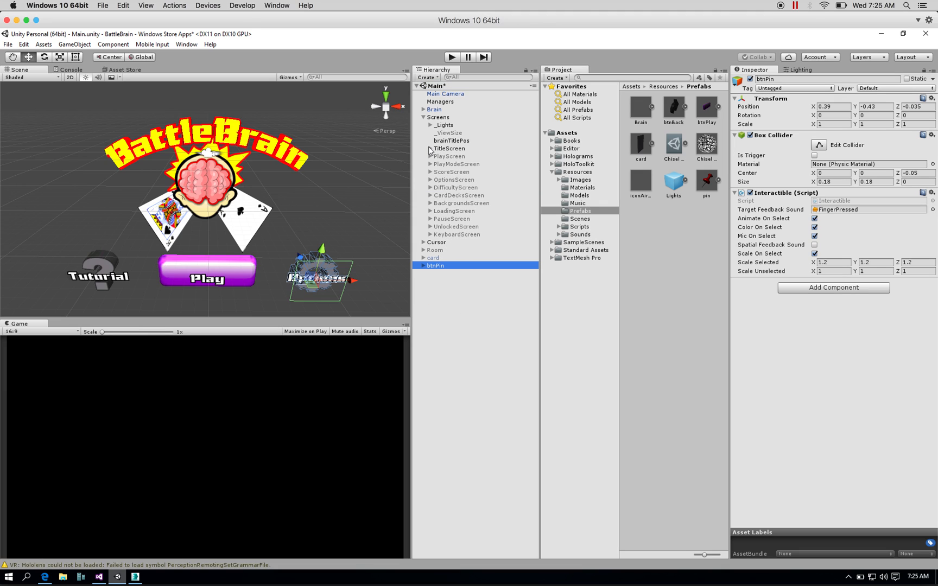
- Deactivate the TitleScreen object so only btnPin is displayed in the scene
{"action": "left_click", "coordinate": [455, 150]}
{"action": "key", "text": "super+Tab"}
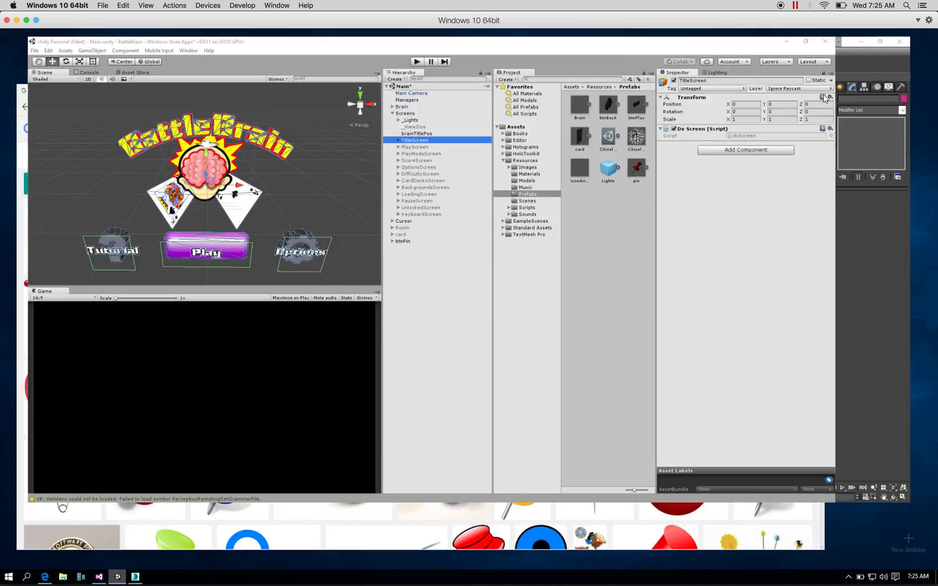
{"action": "left_click", "coordinate": [855, 94]}
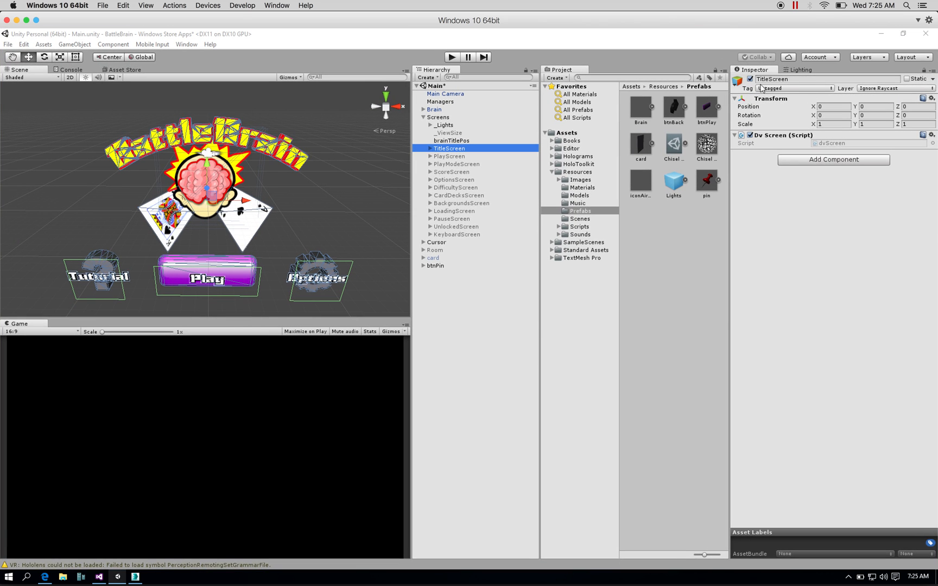
{"action": "left_click", "coordinate": [751, 80]}
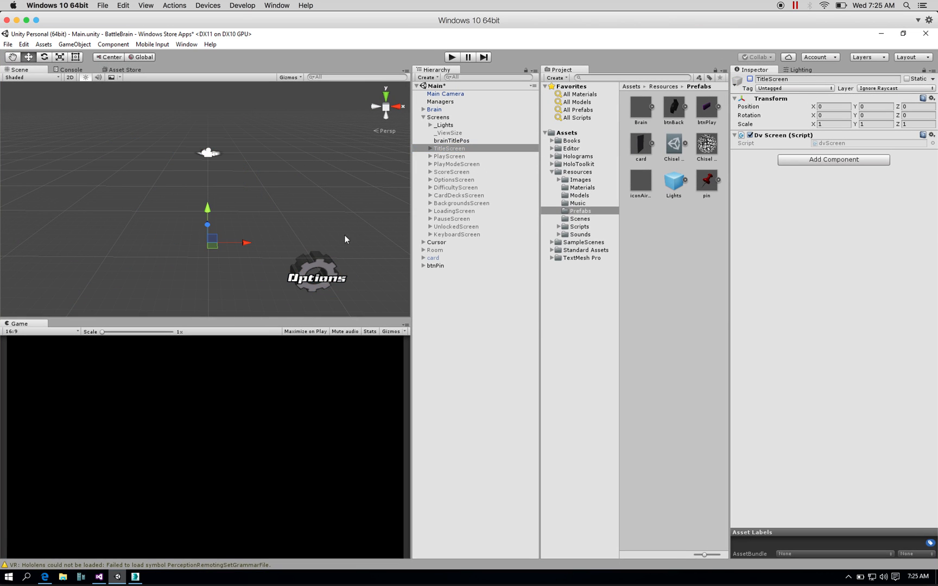
- Examine btnPin and its gear, TextMeshPro and iconMic children
{"action": "left_click", "coordinate": [326, 260]}
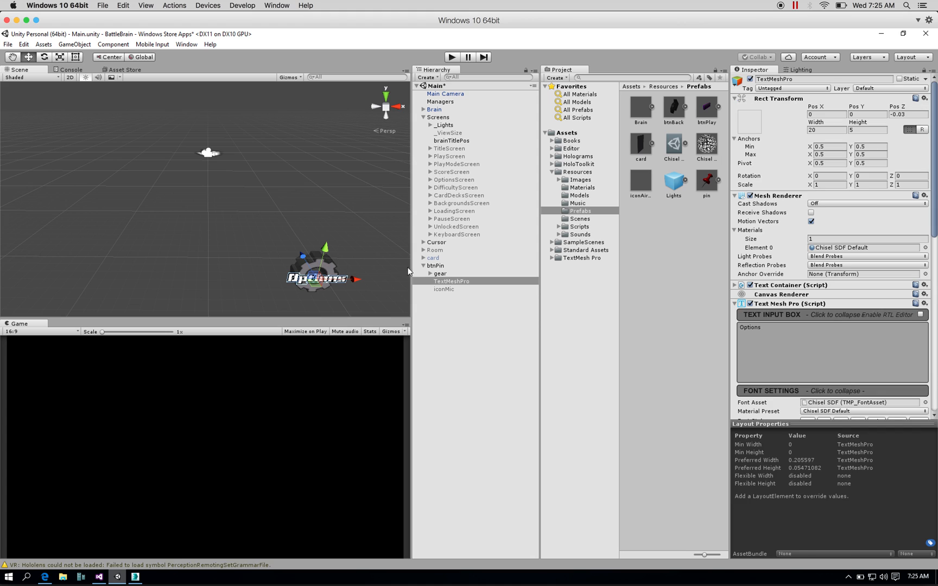
{"action": "left_click", "coordinate": [437, 266]}
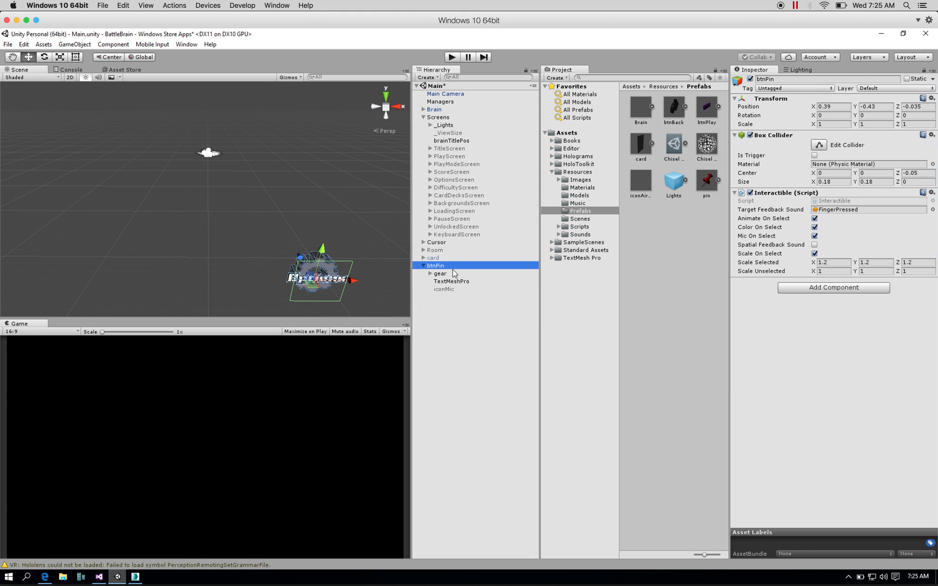
{"action": "left_click", "coordinate": [452, 275]}
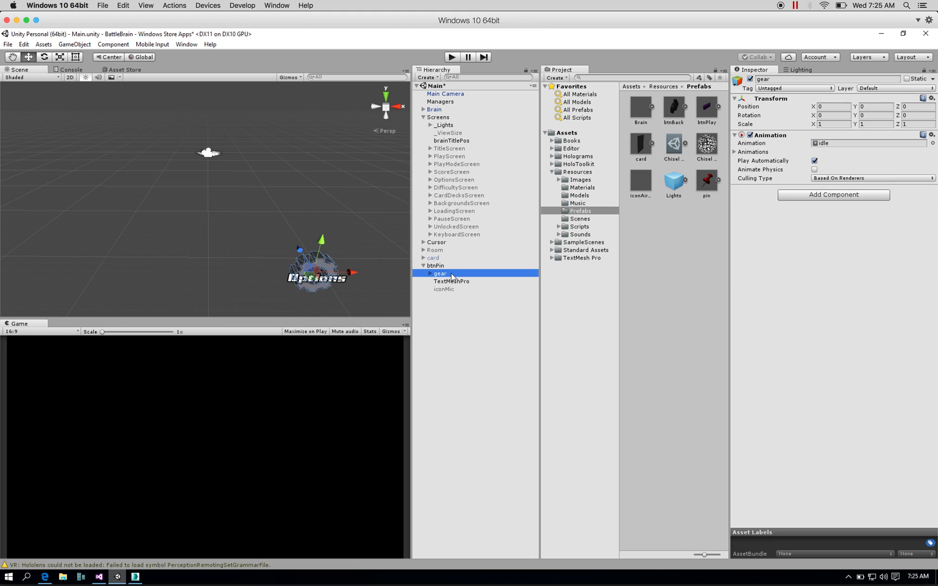
{"action": "left_click", "coordinate": [450, 282]}
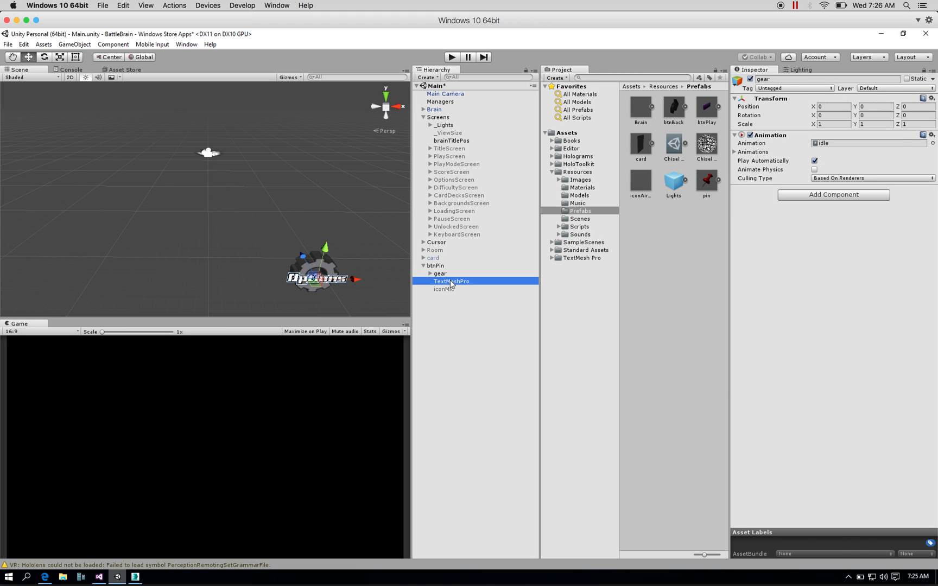
{"action": "left_click", "coordinate": [448, 290]}
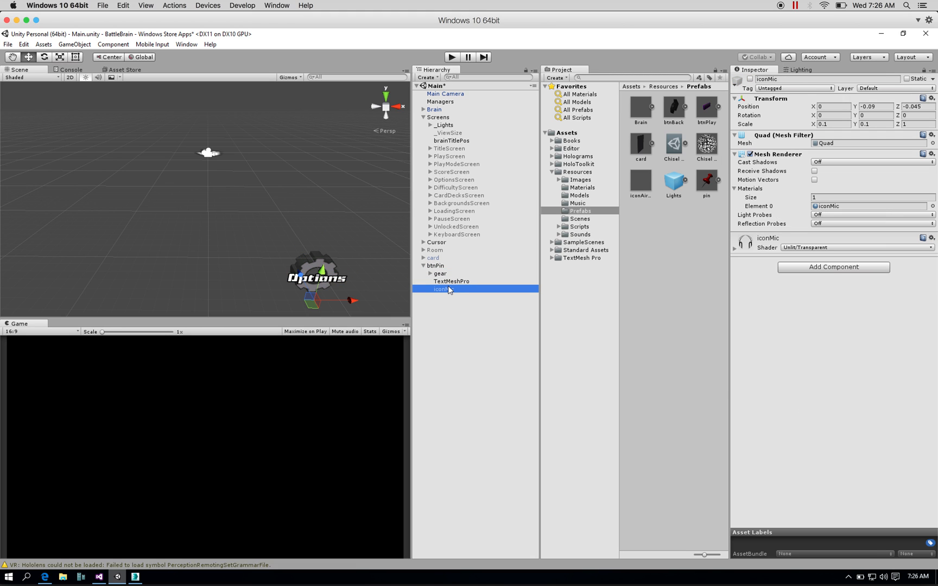
- Preview btnPin's microphone icon by switching iconMic on and off with the button framed, leaving iconMic inactive
{"action": "left_click", "coordinate": [750, 79]}
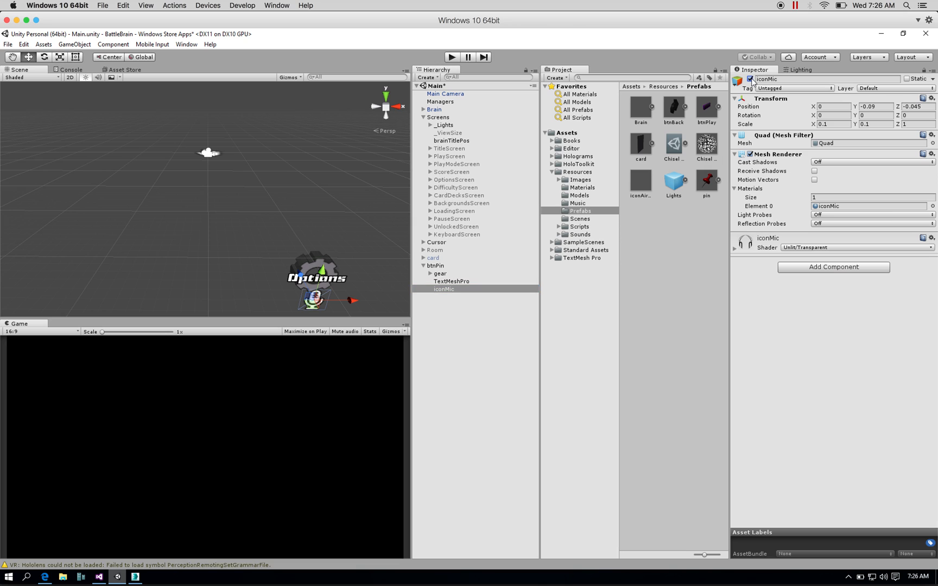
{"action": "left_click", "coordinate": [751, 80]}
{"action": "left_click", "coordinate": [751, 80]}
{"action": "left_click", "coordinate": [751, 80]}
{"action": "double_click", "coordinate": [440, 266]}
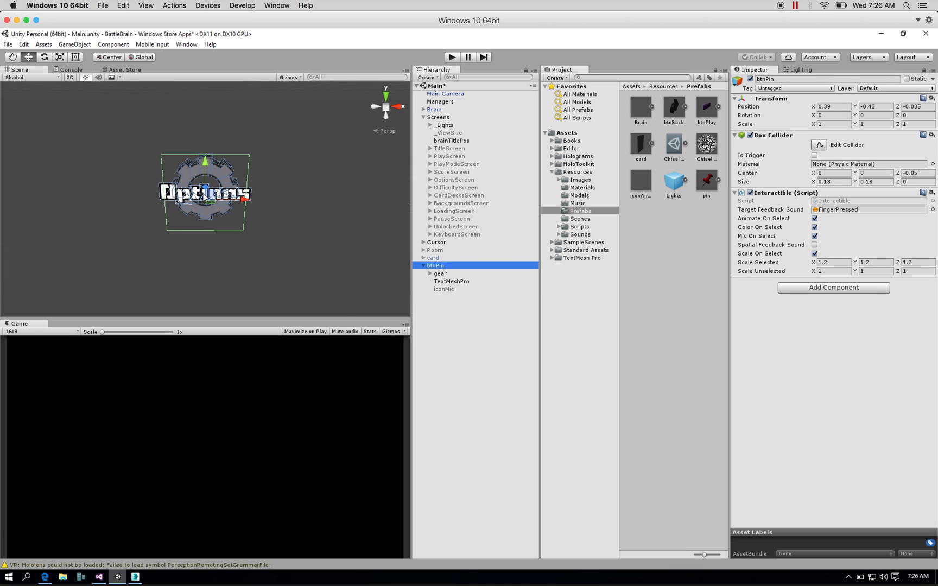
{"action": "left_click_drag", "start_coordinate": [135, 195], "coordinate": [185, 166], "text": "alt"}
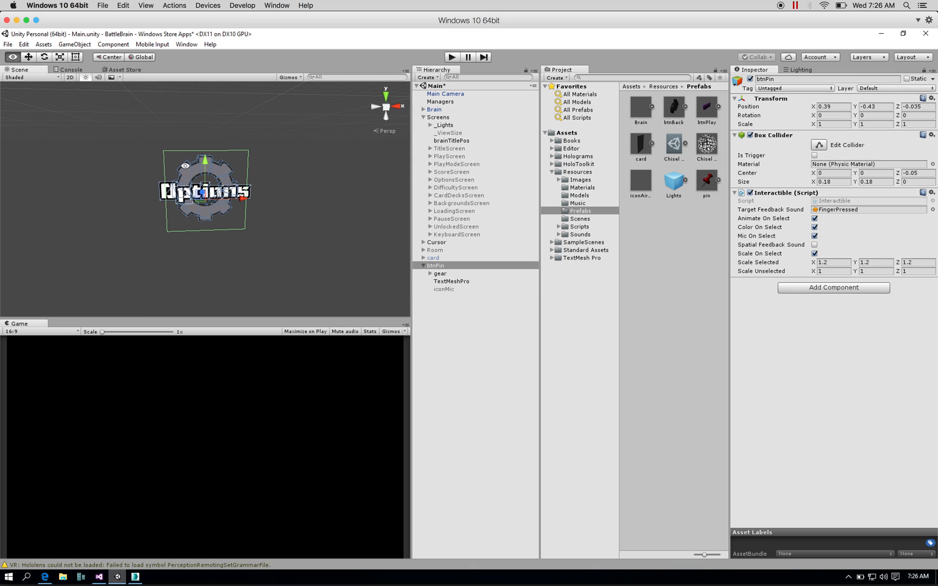
{"action": "left_click", "coordinate": [445, 289]}
{"action": "left_click", "coordinate": [750, 79]}
{"action": "left_click", "coordinate": [751, 80]}
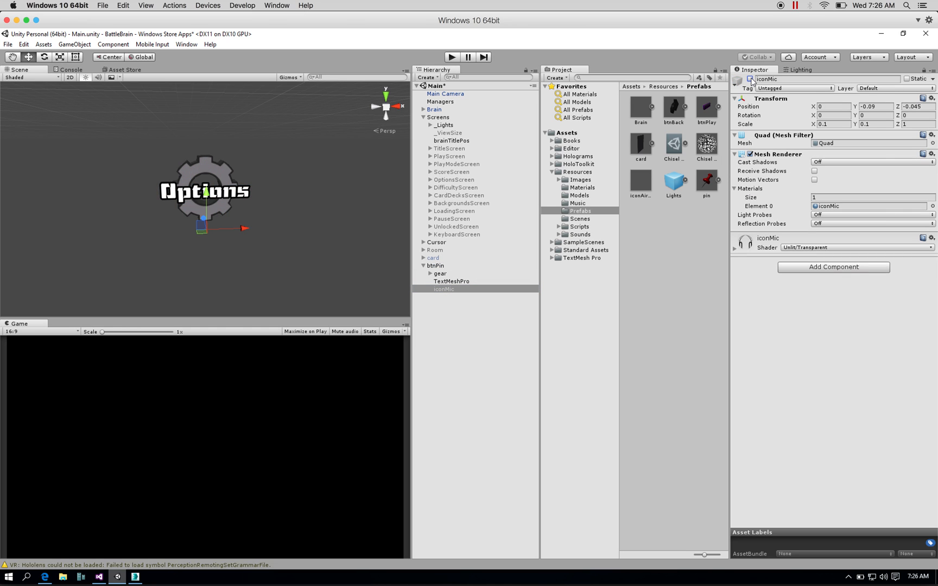
- Change the text of btnPin's TextMeshPro label to "Pin Game"
{"action": "left_click", "coordinate": [451, 281]}
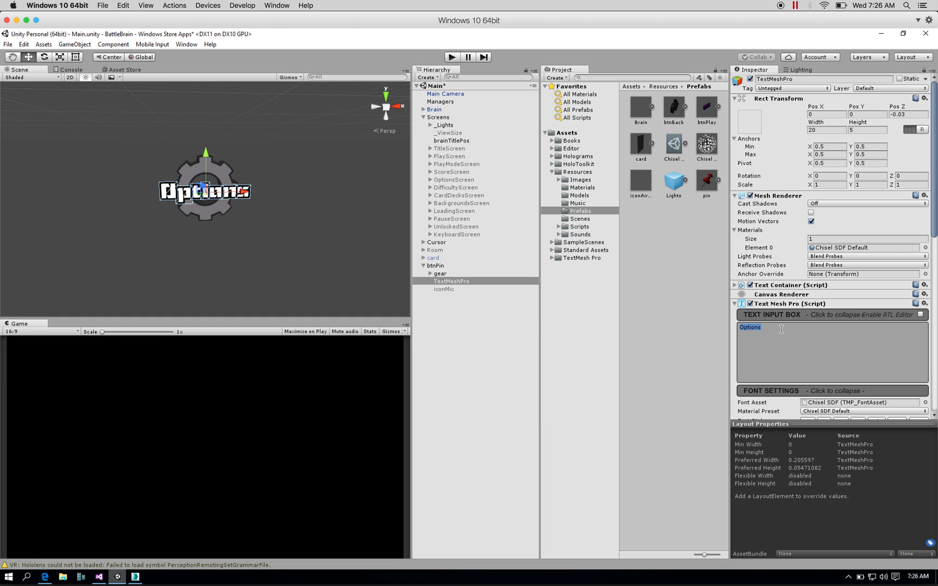
{"action": "type", "text": "Pin "}
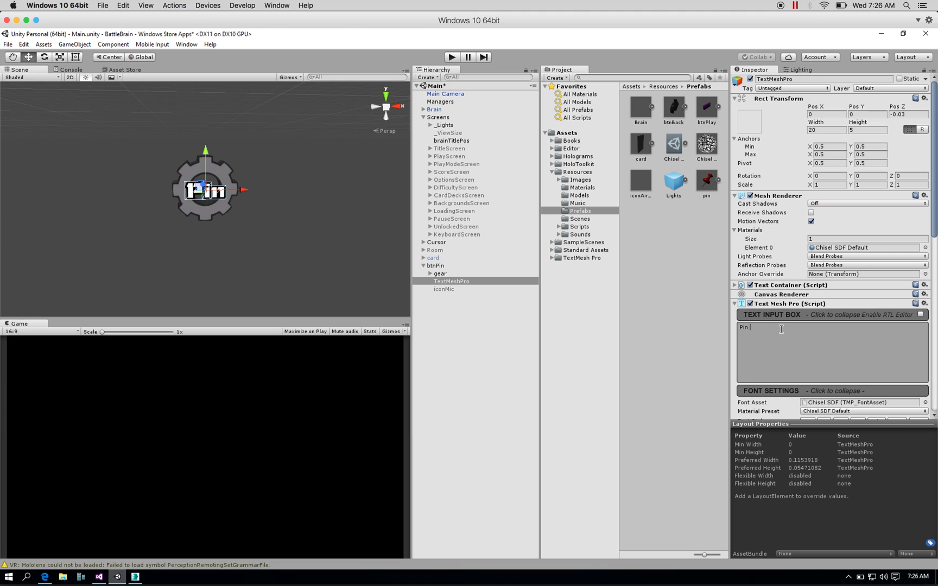
{"action": "type", "text": "Game"}
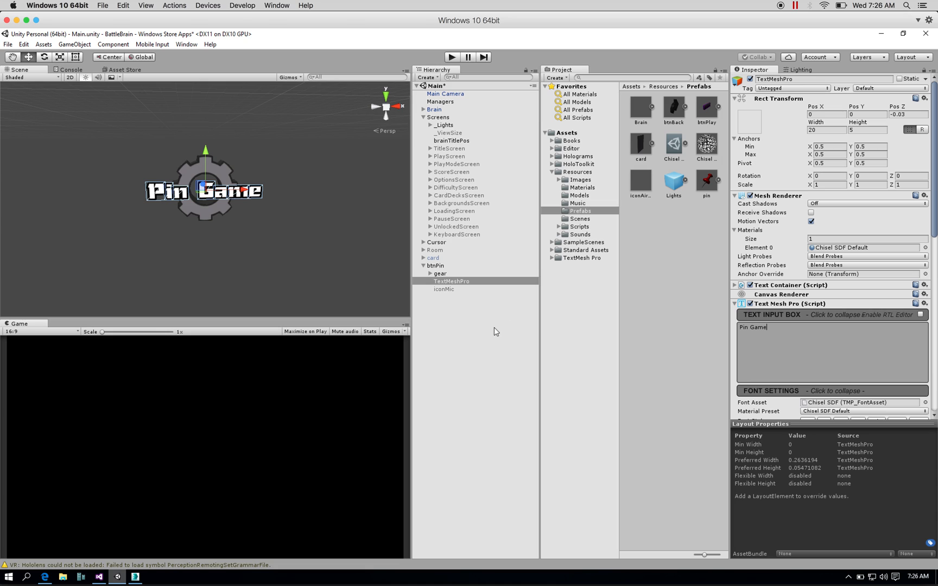
- Add the pin model from Resources/Models as a child of btnPin and delete the gear child
{"action": "left_click", "coordinate": [459, 274]}
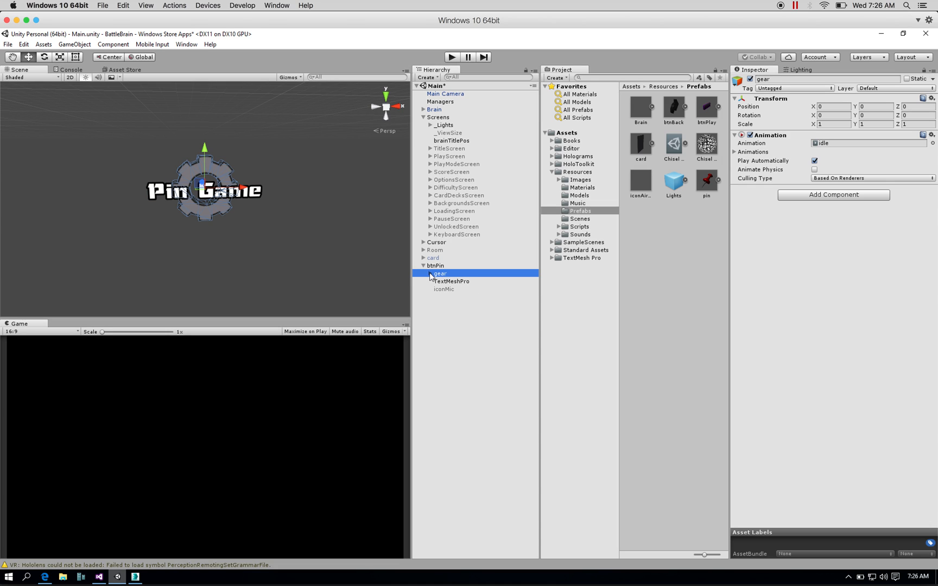
{"action": "left_click", "coordinate": [579, 196]}
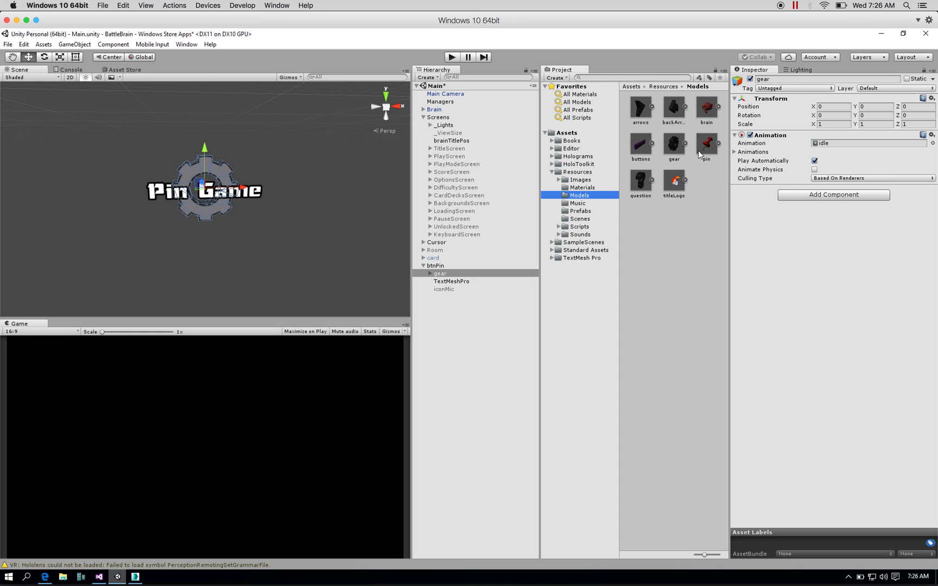
{"action": "left_click_drag", "start_coordinate": [710, 143], "coordinate": [440, 270]}
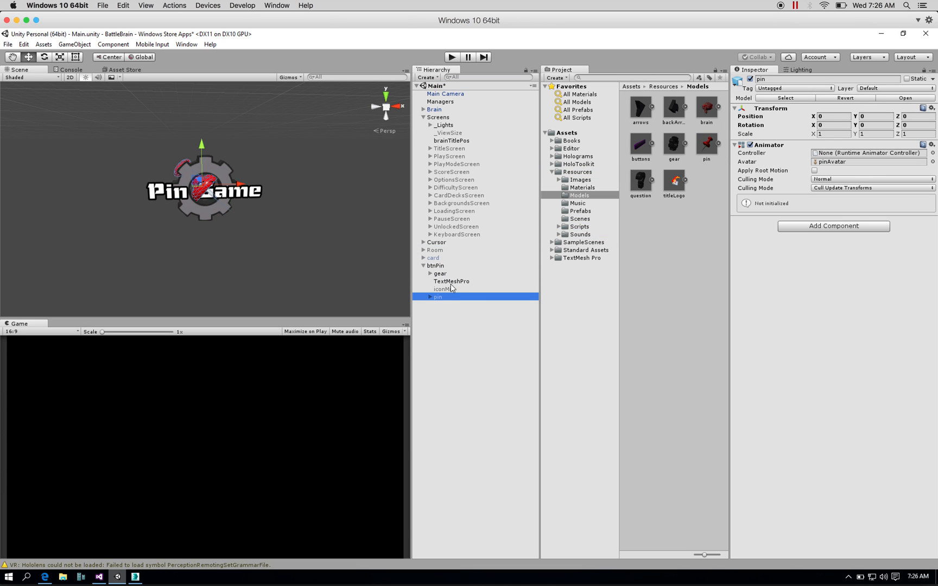
{"action": "left_click", "coordinate": [441, 274]}
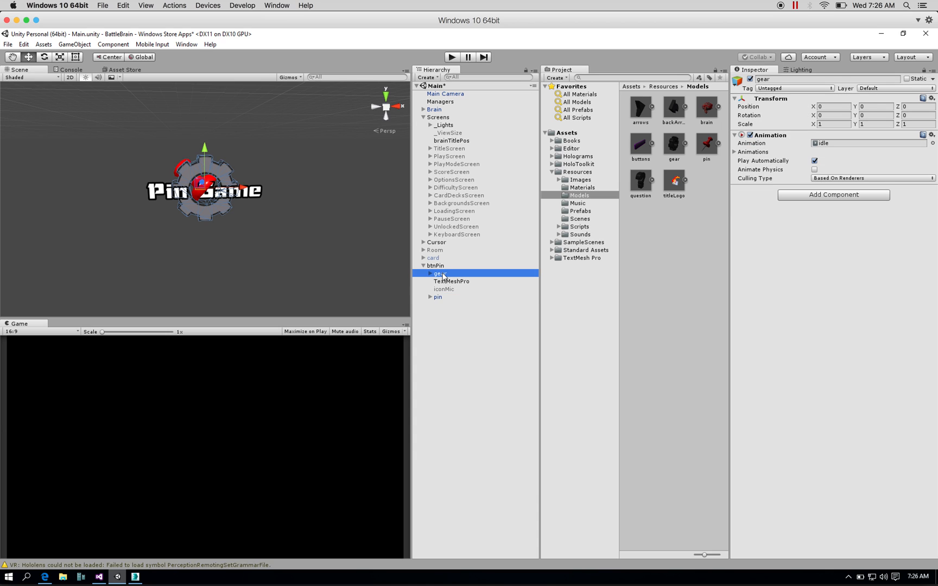
{"action": "right_click", "coordinate": [443, 275]}
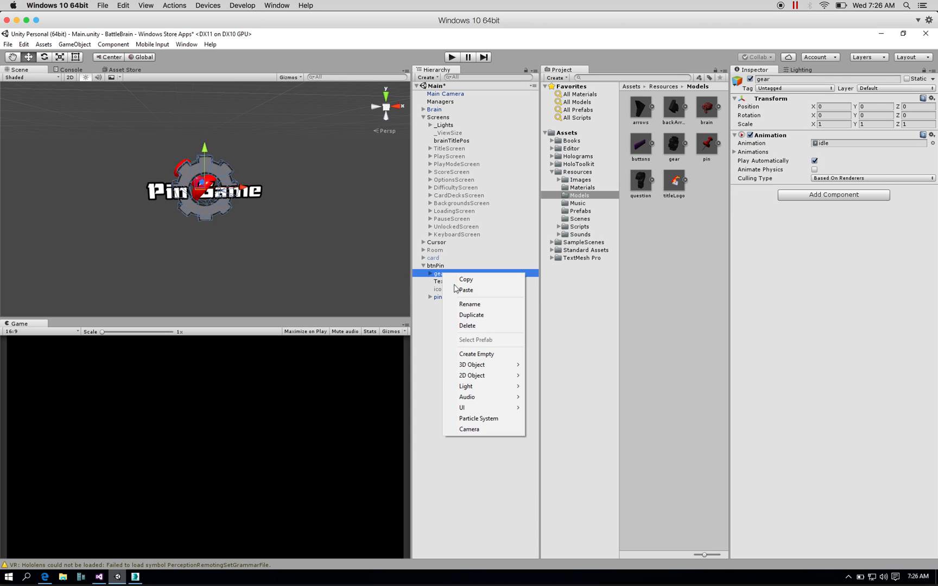
{"action": "left_click", "coordinate": [478, 327]}
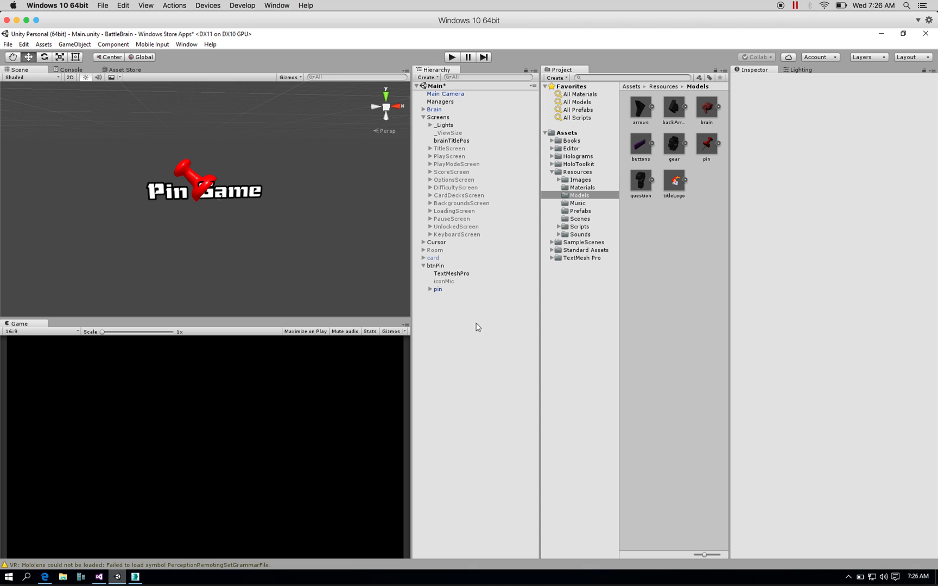
- Move the pin inside btnPin down and back behind the text, to Y -0.02 and Z 0.02
{"action": "left_click", "coordinate": [450, 290]}
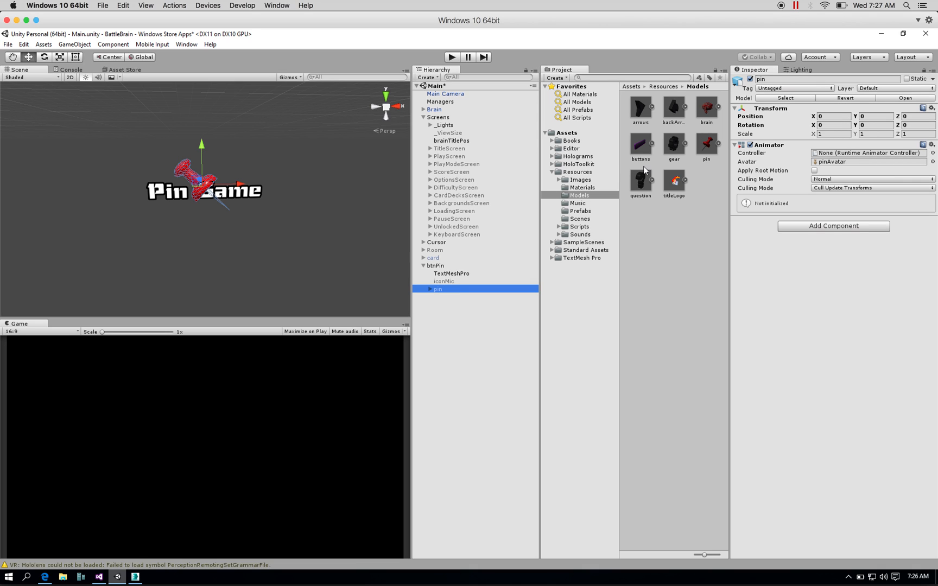
{"action": "left_click_drag", "start_coordinate": [207, 174], "coordinate": [434, 179], "text": "alt"}
{"action": "mouse_move", "coordinate": [164, 188]}
{"action": "left_mouse_down"}
{"action": "mouse_move", "coordinate": [148, 188]}
{"action": "mouse_move", "coordinate": [158, 188]}
{"action": "left_mouse_up"}
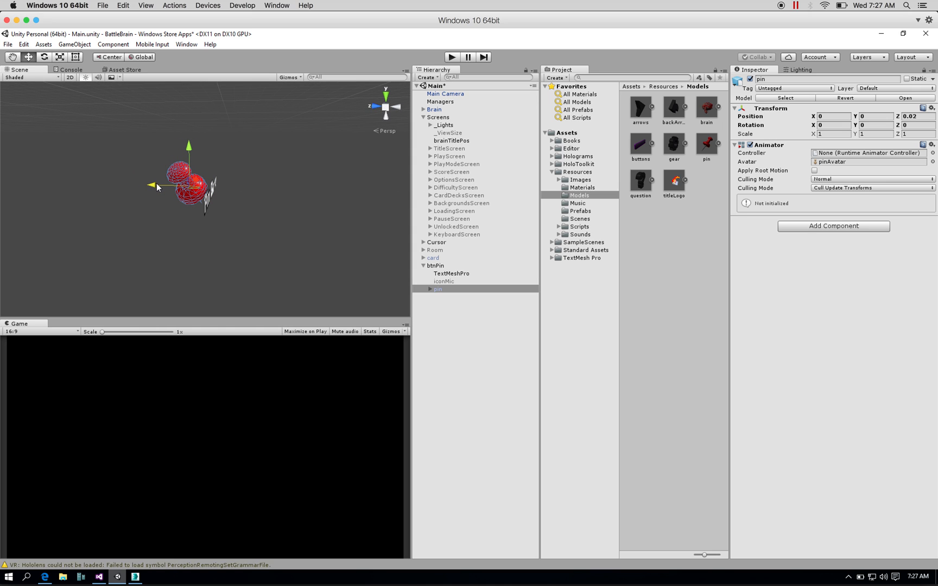
{"action": "left_click_drag", "start_coordinate": [188, 147], "coordinate": [189, 155]}
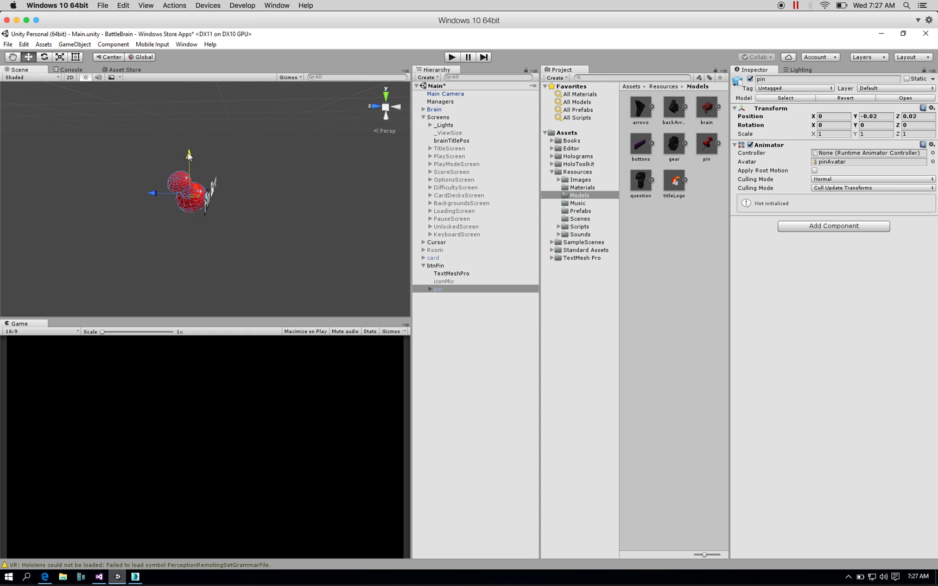
{"action": "left_click_drag", "start_coordinate": [226, 205], "coordinate": [5, 164], "text": "alt"}
{"action": "left_click_drag", "start_coordinate": [221, 199], "coordinate": [212, 239], "text": "alt"}
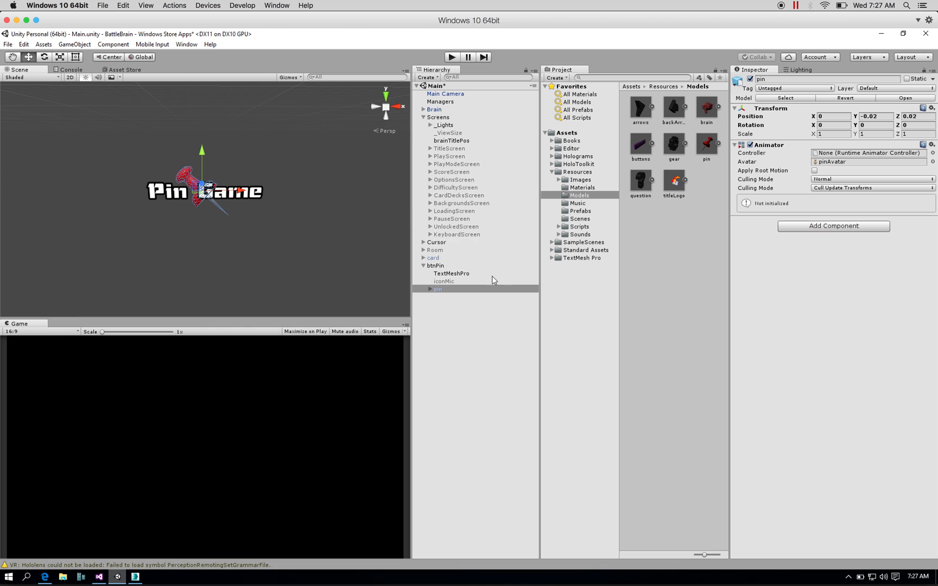
- Set the pin's scale to 1.3 on all three axes
{"action": "left_click", "coordinate": [833, 134]}
{"action": "type", "text": "1.3"}
{"action": "left_click", "coordinate": [874, 133]}
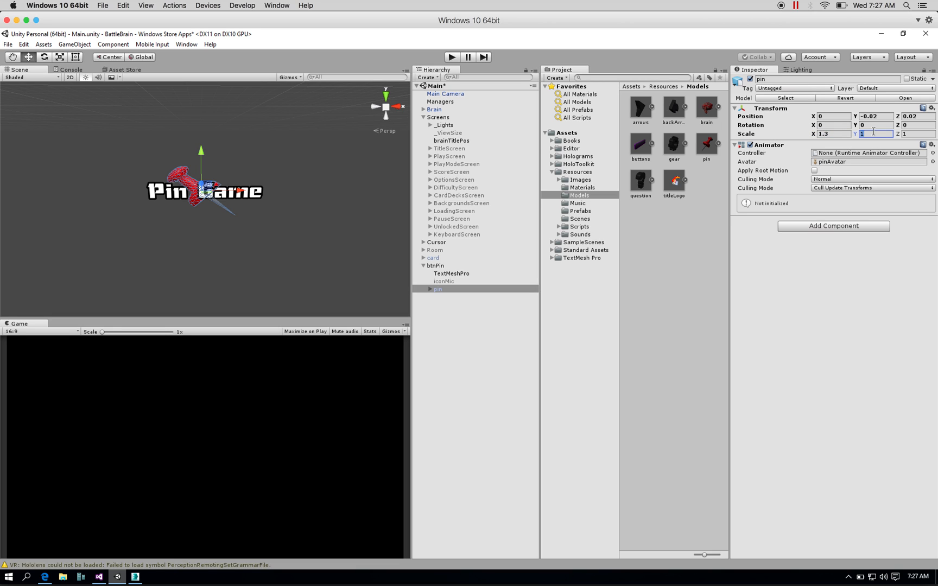
{"action": "type", "text": ".3"}
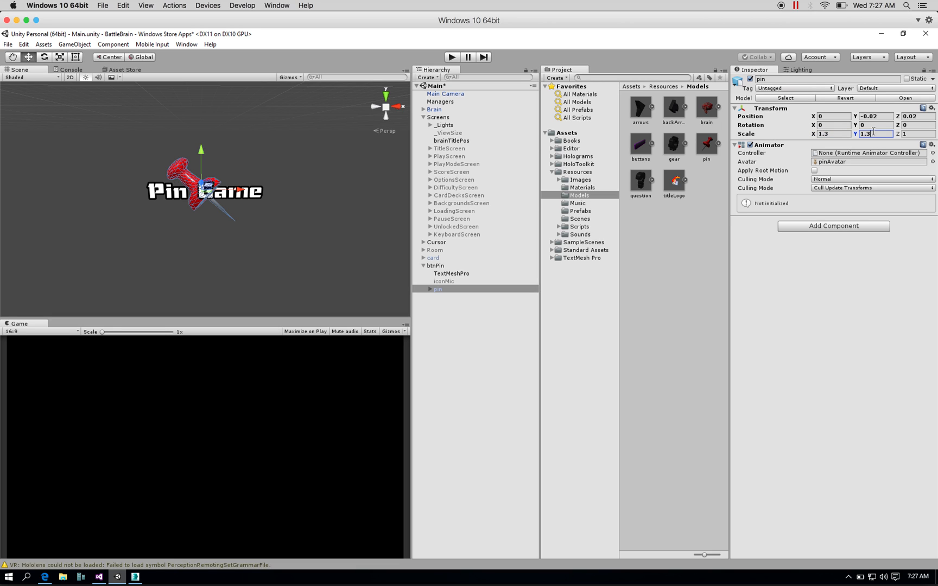
{"action": "left_click", "coordinate": [924, 135]}
{"action": "type", "text": ".3"}
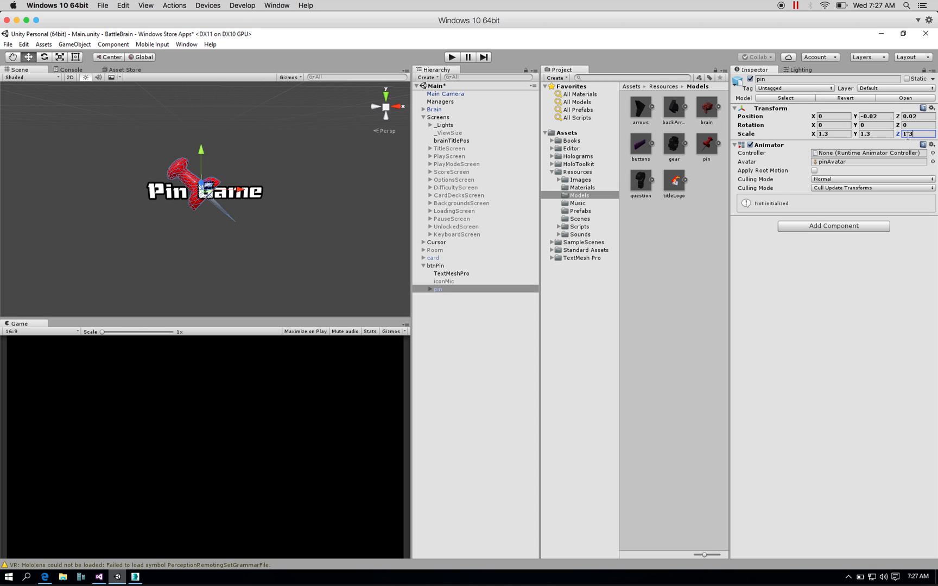
- Set the pin's scale to 1.4 on all three axes
{"action": "left_click", "coordinate": [835, 134]}
{"action": "key", "text": "BackSpace"}
{"action": "type", "text": "4"}
{"action": "left_click", "coordinate": [866, 135]}
{"action": "key", "text": "BackSpace"}
{"action": "type", "text": "4"}
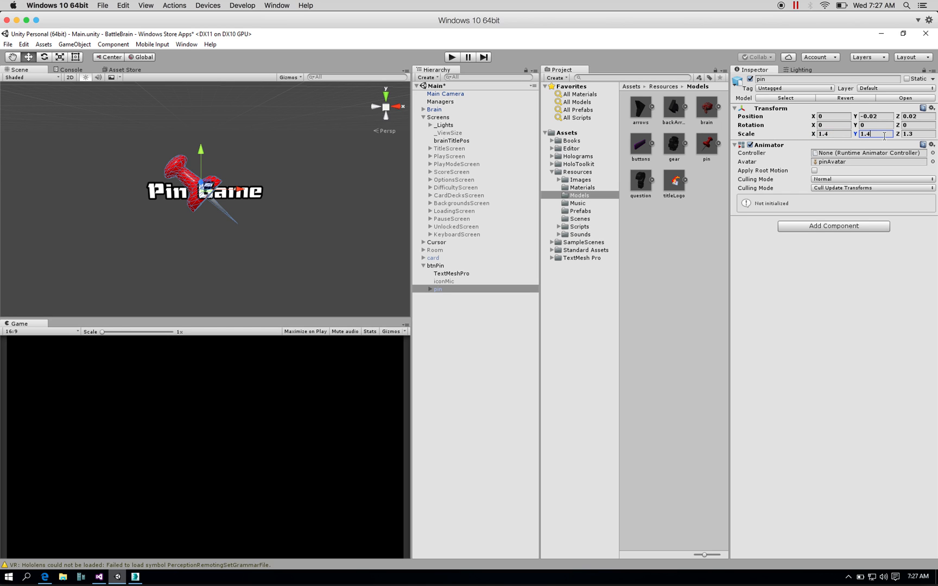
{"action": "left_click", "coordinate": [919, 135]}
{"action": "key", "text": "BackSpace"}
- Move the pin farther back behind the Pin Game text, to Z of about 0.043
{"action": "left_click_drag", "start_coordinate": [201, 212], "coordinate": [316, 231], "text": "alt"}
{"action": "key", "text": "w"}
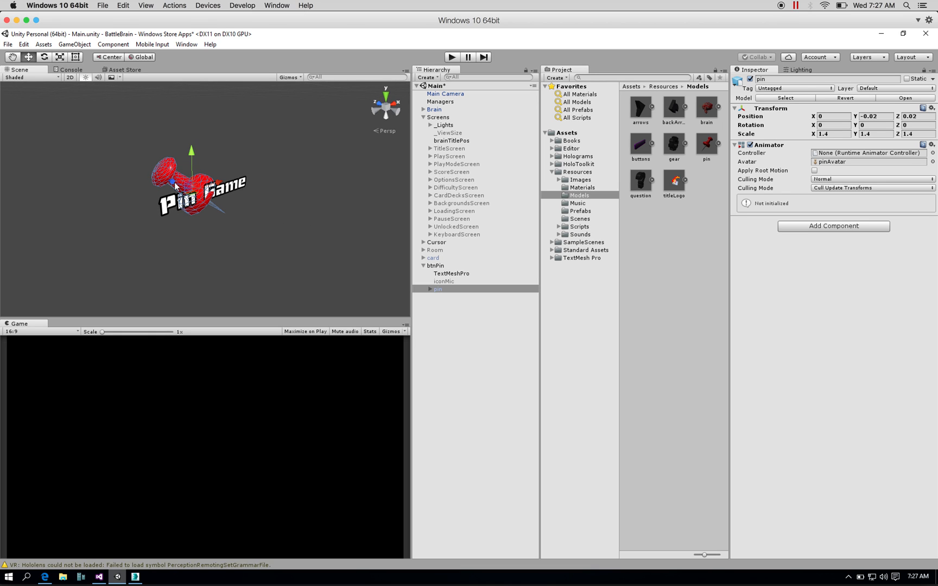
{"action": "left_click_drag", "start_coordinate": [173, 183], "coordinate": [172, 184]}
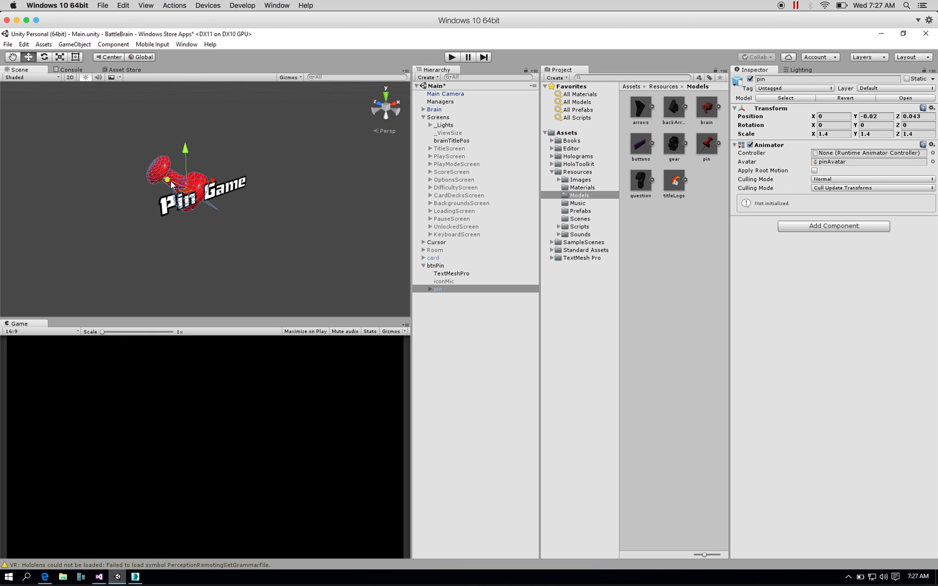
{"action": "left_click", "coordinate": [273, 247]}
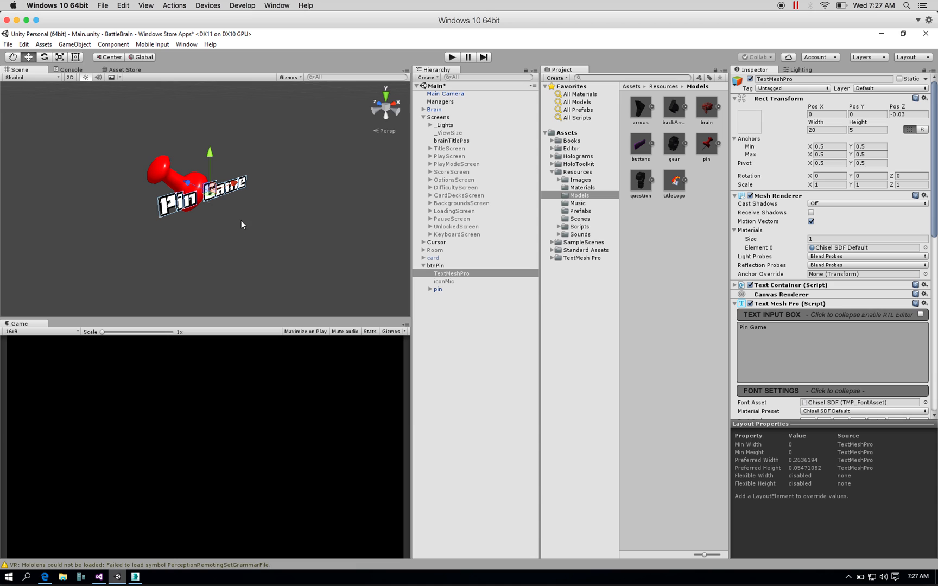
{"action": "left_click_drag", "start_coordinate": [228, 213], "coordinate": [124, 175], "text": "alt"}
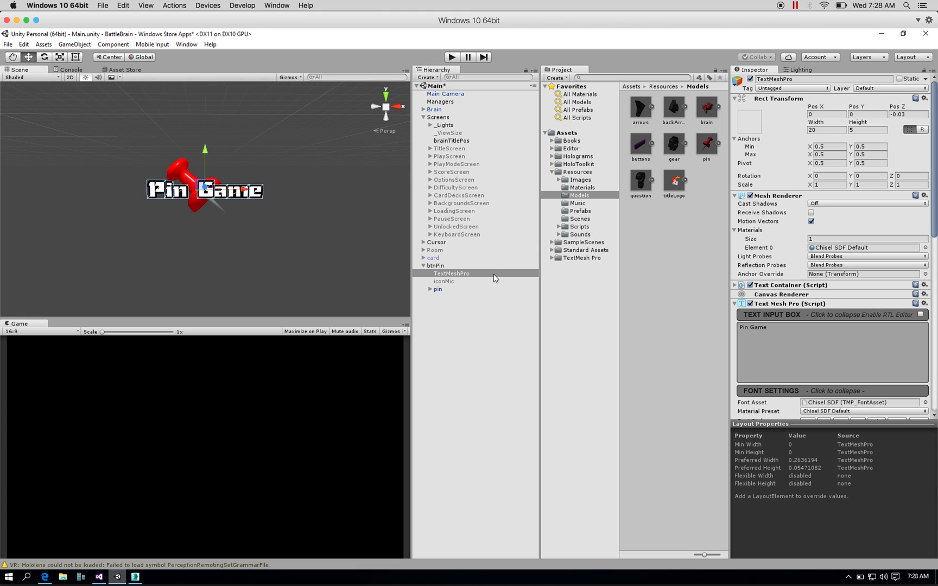
- Set the pin's Y rotation to 180 so it faces the opposite way
{"action": "left_click", "coordinate": [458, 289]}
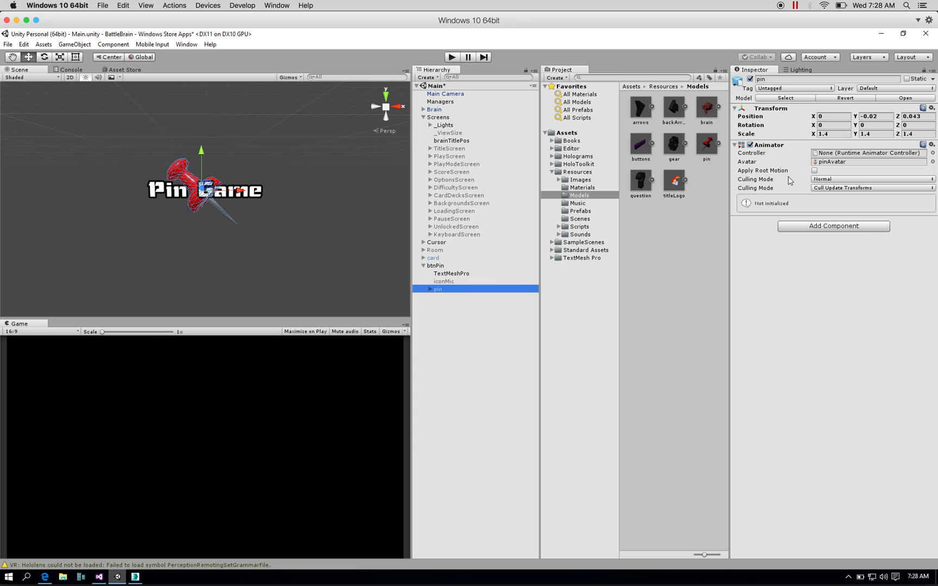
{"action": "left_click", "coordinate": [872, 124]}
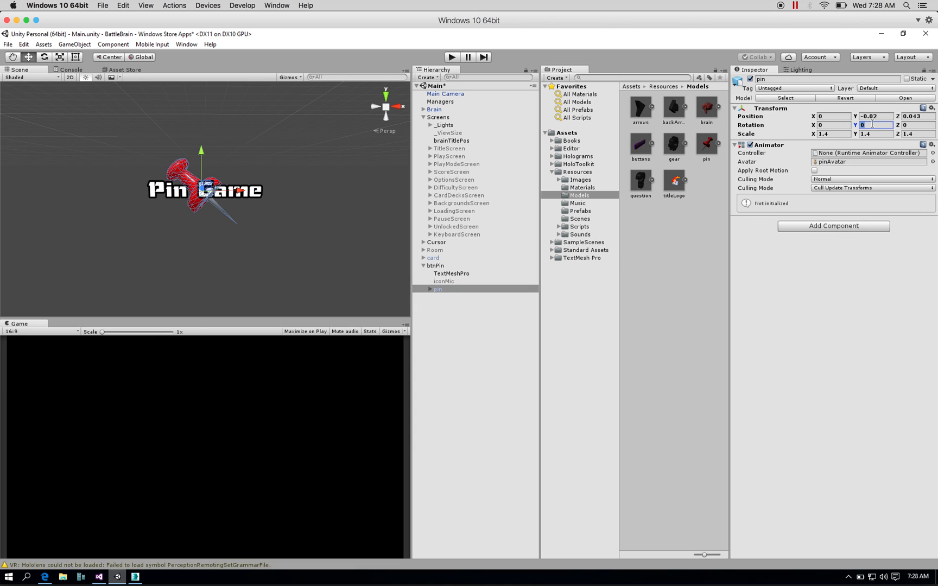
{"action": "type", "text": "180"}
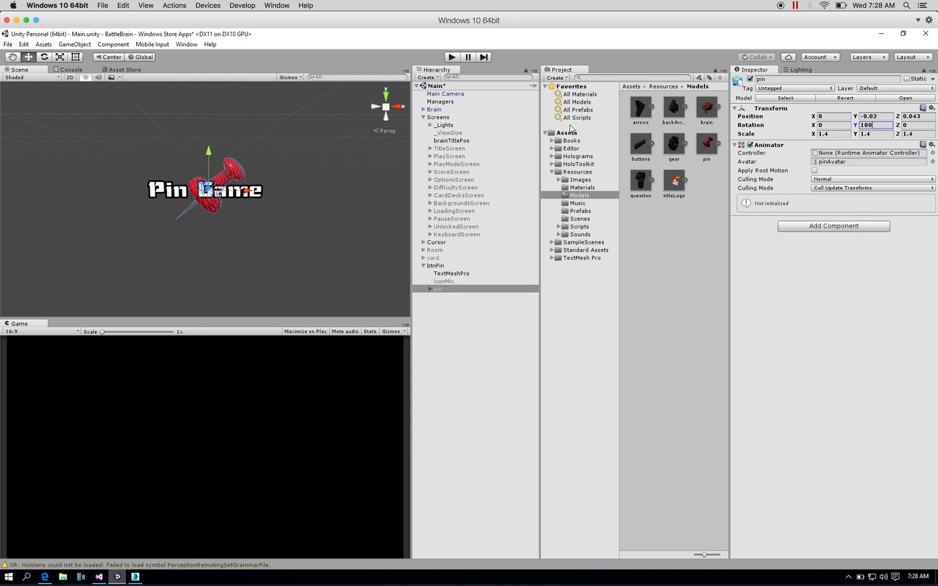
- Set the pin's scale to 1.6 on X, Y and Z and check it behind the Pin Game text
{"action": "left_click", "coordinate": [842, 134]}
{"action": "type", "text": "1.6"}
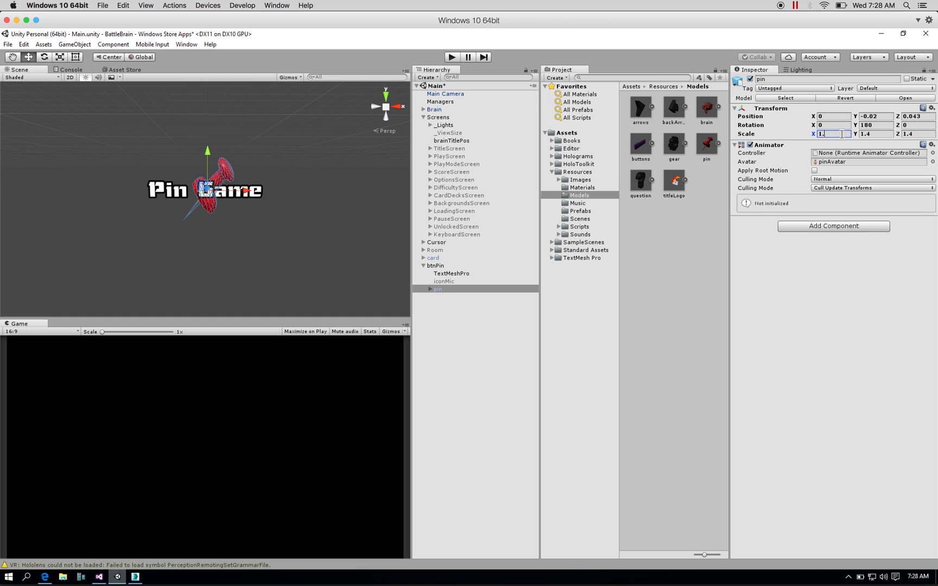
{"action": "left_click", "coordinate": [882, 134]}
{"action": "left_click", "coordinate": [883, 134]}
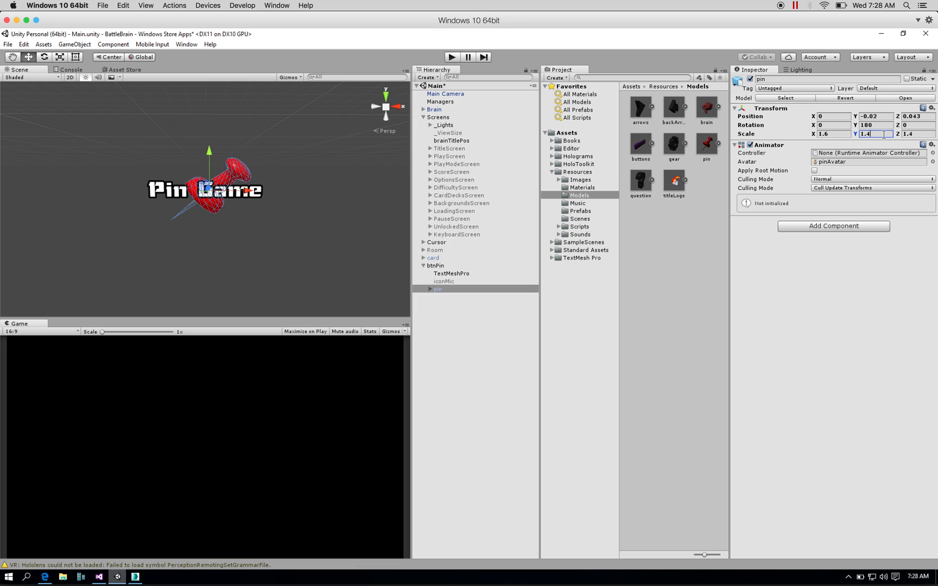
{"action": "key", "text": "BackSpace"}
{"action": "type", "text": "6"}
{"action": "left_click", "coordinate": [917, 134]}
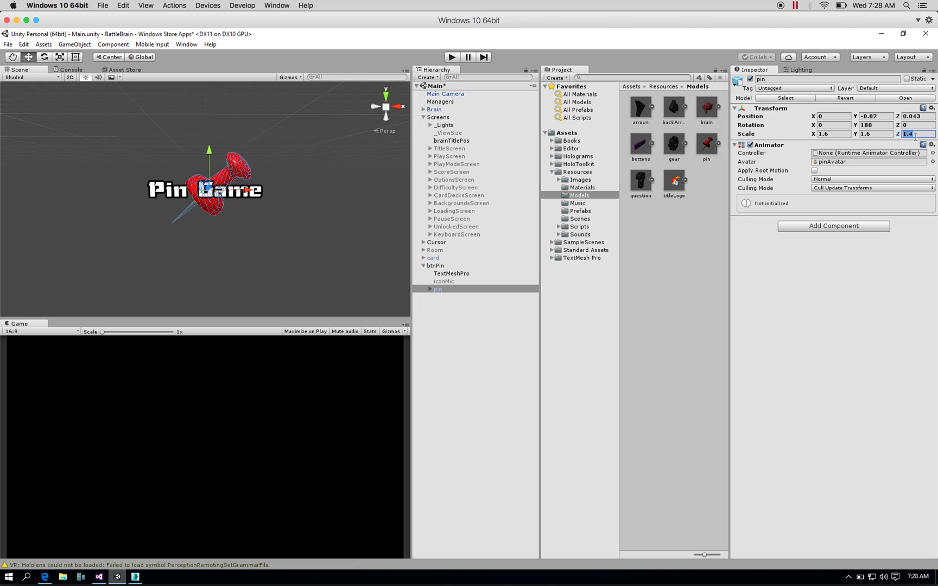
{"action": "key", "text": "BackSpace"}
{"action": "left_click", "coordinate": [913, 127]}
{"action": "left_click", "coordinate": [278, 172]}
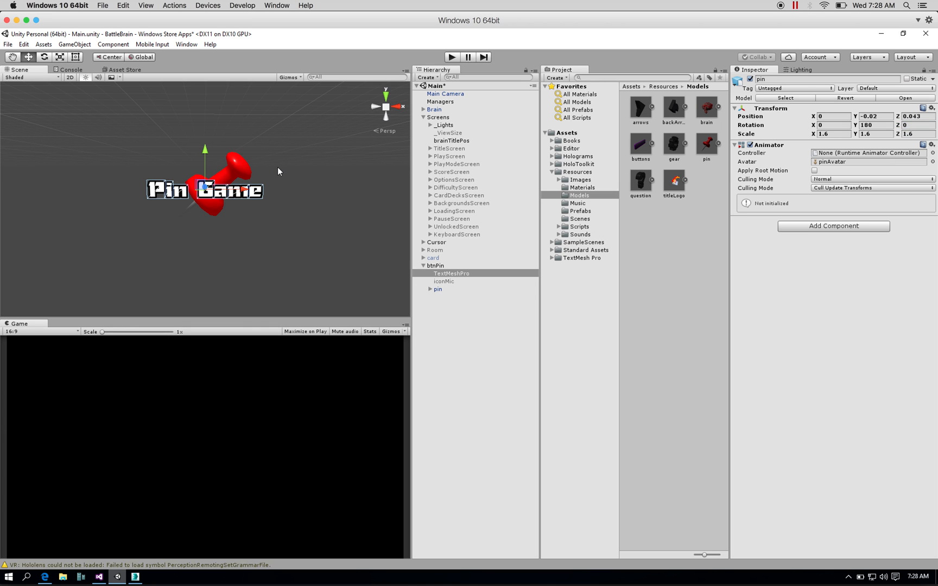
{"action": "left_click", "coordinate": [222, 189]}
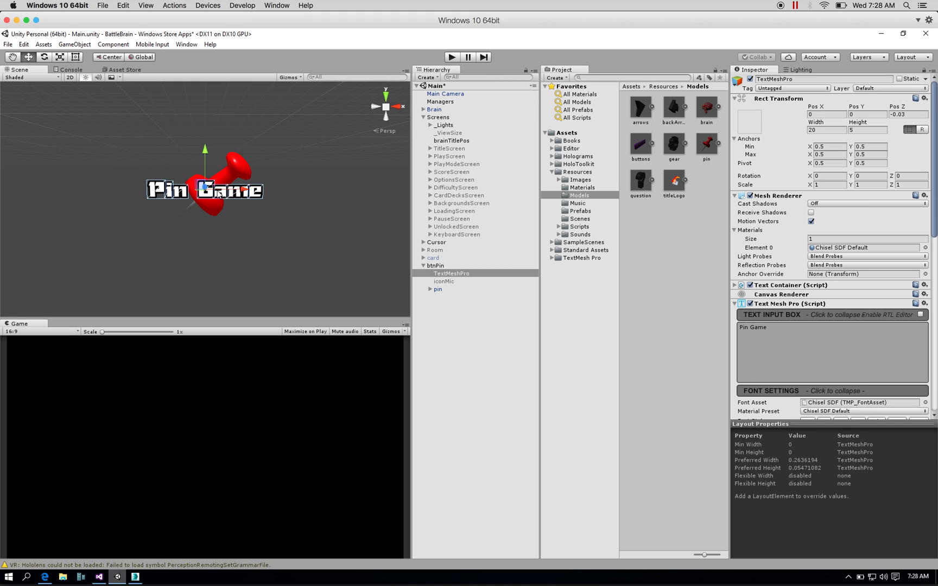
{"action": "left_click_drag", "start_coordinate": [219, 194], "coordinate": [261, 174], "text": "alt"}
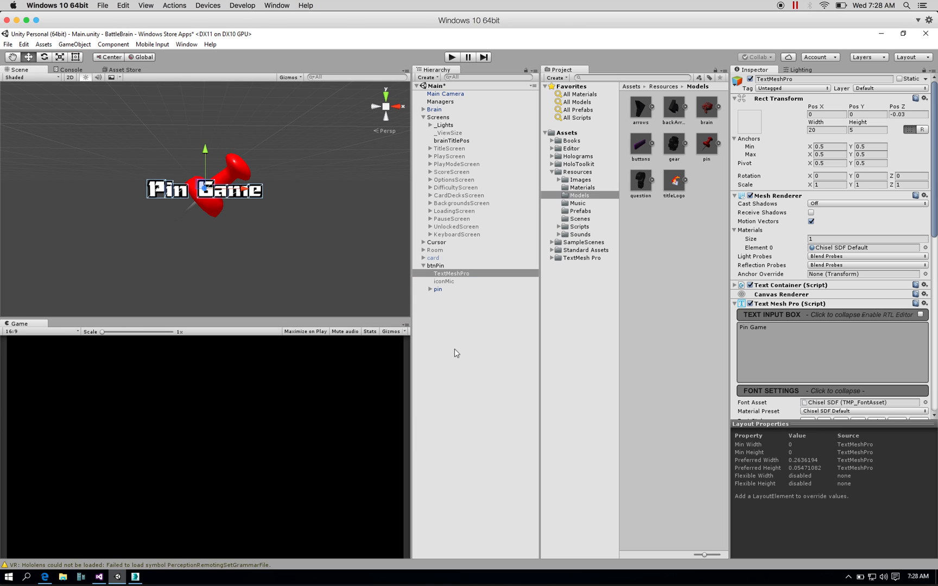
- Collapse btnPin, save the Main scene and reactivate the TitleScreen object
{"action": "left_click", "coordinate": [423, 265]}
{"action": "left_click", "coordinate": [451, 150]}
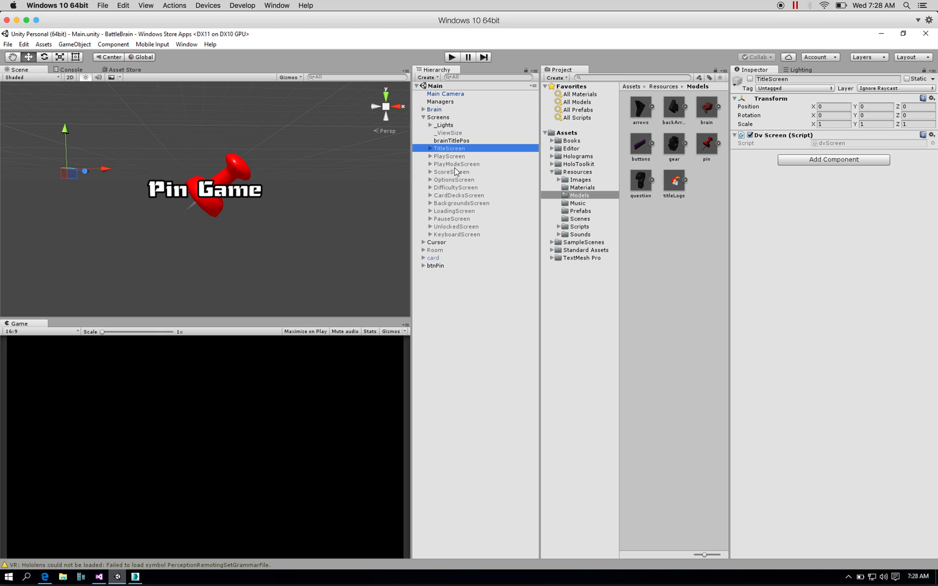
{"action": "left_click", "coordinate": [750, 79]}
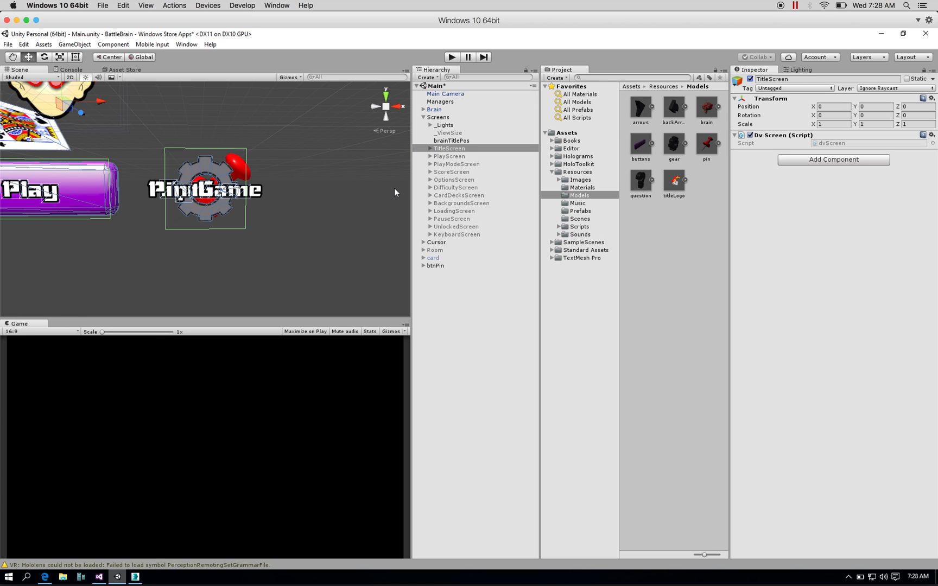
- Move btnPin straight up above the Options button, to Y of about -0.261
{"action": "left_click", "coordinate": [430, 266]}
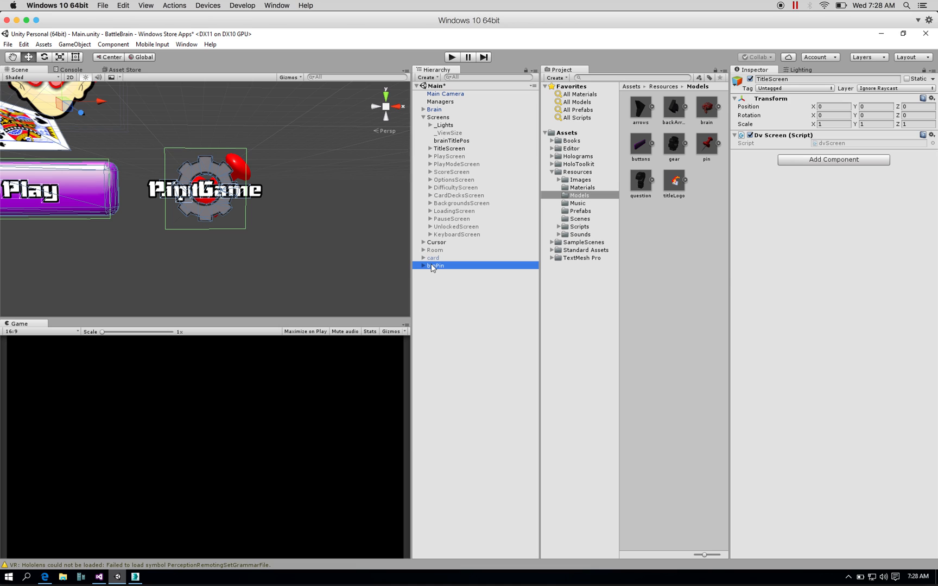
{"action": "left_click_drag", "start_coordinate": [203, 163], "coordinate": [202, 80]}
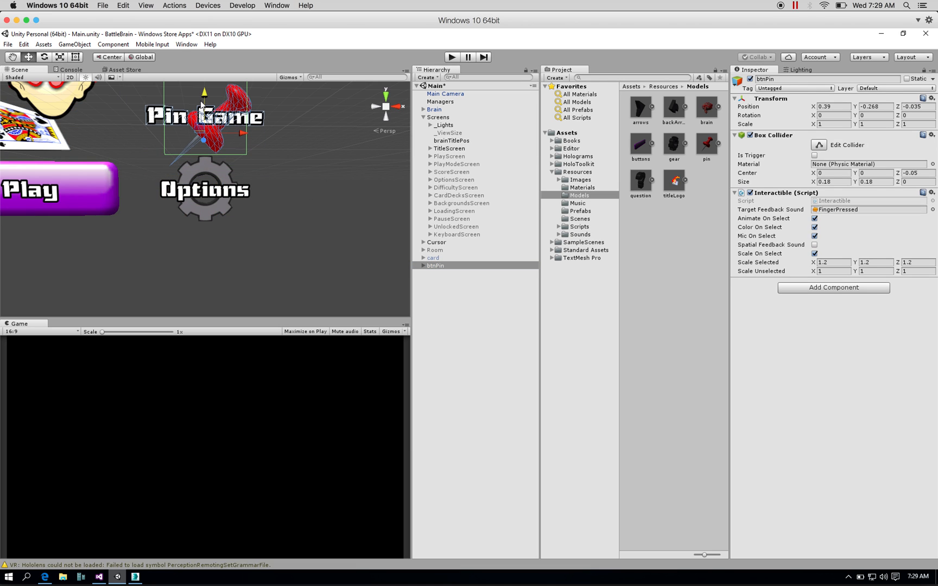
{"action": "scroll", "coordinate": [221, 161], "scroll_direction": "down", "scroll_amount": 5}
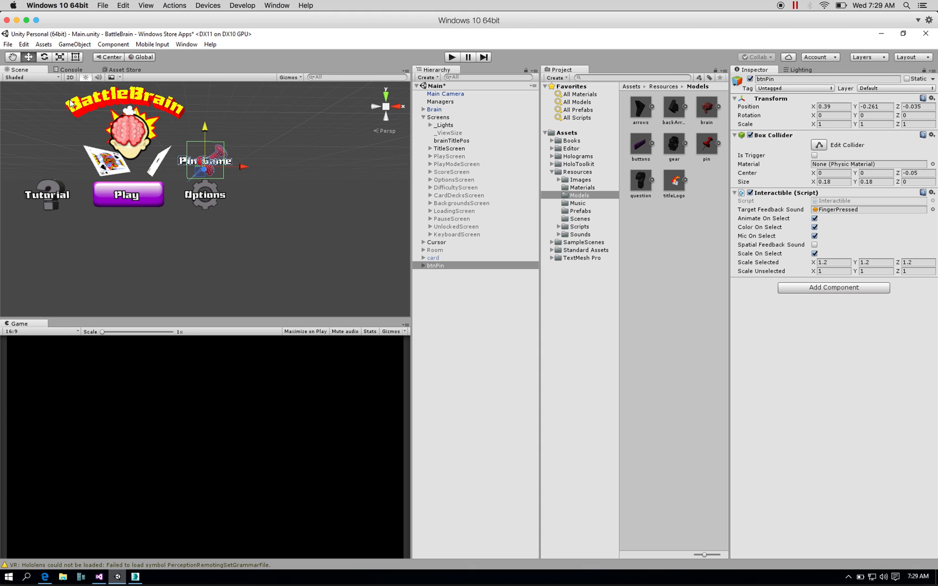
- Examine the title screen layout with the Pin Game button placed above Options
{"action": "left_click", "coordinate": [12, 57]}
{"action": "left_click_drag", "start_coordinate": [158, 156], "coordinate": [215, 180]}
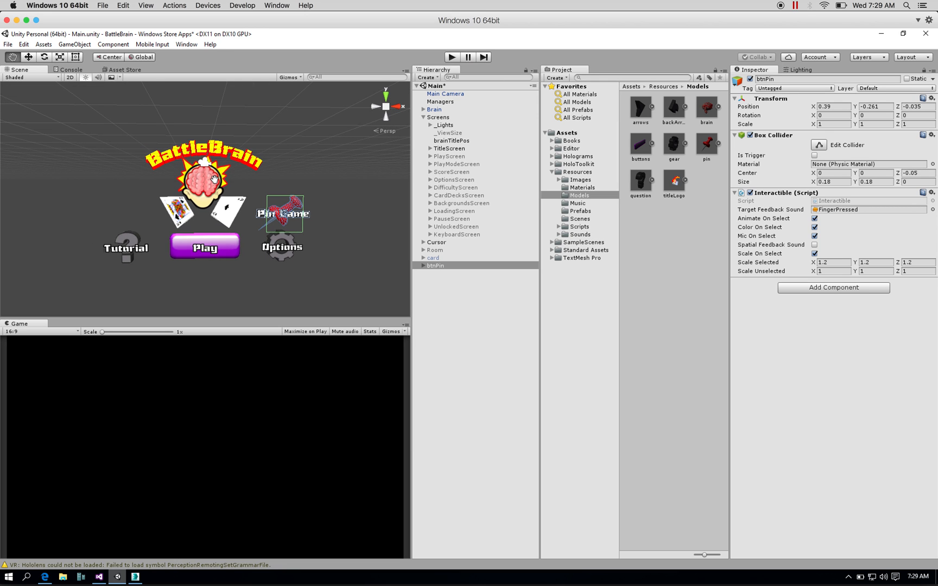
{"action": "scroll", "coordinate": [215, 180], "scroll_direction": "down", "scroll_amount": 5}
{"action": "scroll", "coordinate": [215, 180], "scroll_direction": "up", "scroll_amount": 8}
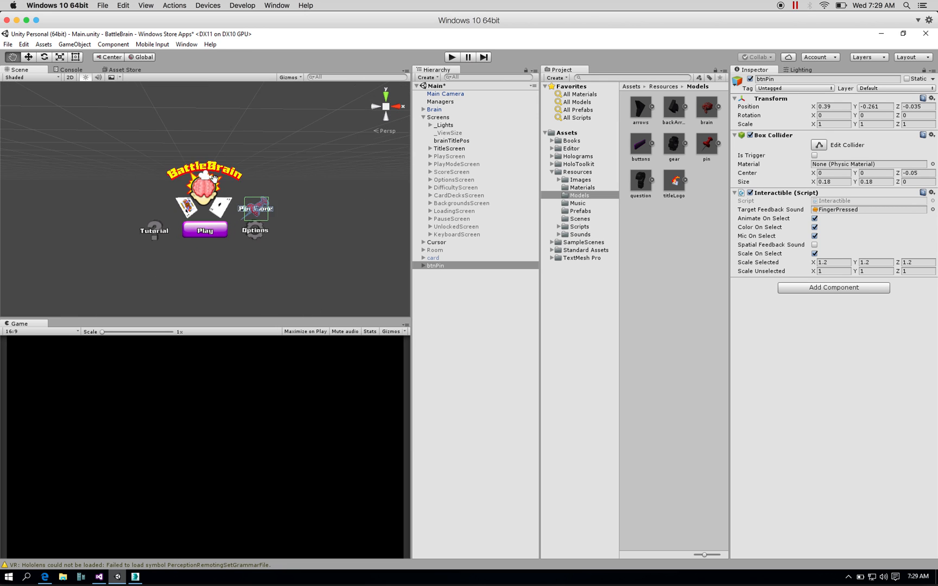
{"action": "scroll", "coordinate": [215, 180], "scroll_direction": "down", "scroll_amount": 5}
{"action": "scroll", "coordinate": [215, 180], "scroll_direction": "up", "scroll_amount": 10}
{"action": "scroll", "coordinate": [215, 180], "scroll_direction": "down", "scroll_amount": 5}
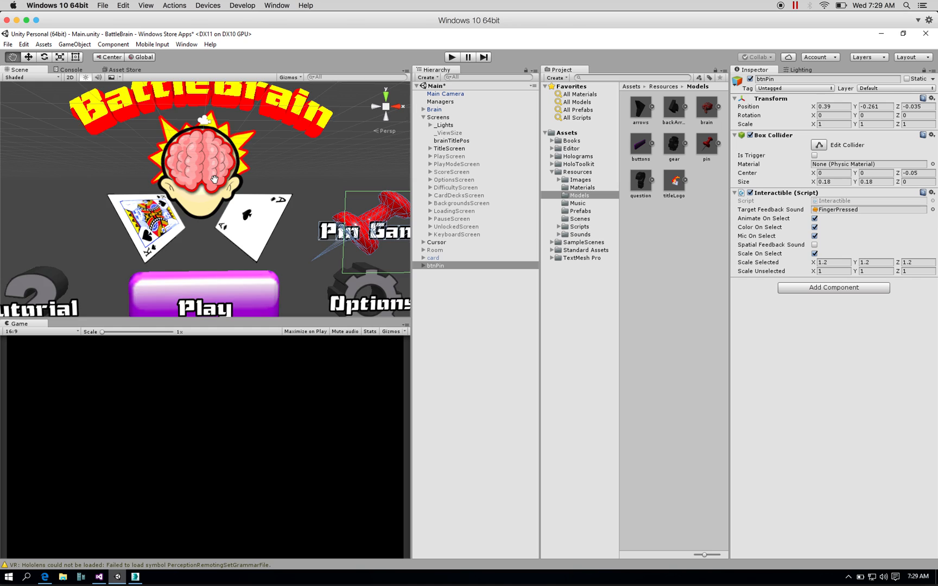
- Move btnPin straight up beside the BattleBrain logo, to Y of about -0.075
{"action": "left_click", "coordinate": [29, 56]}
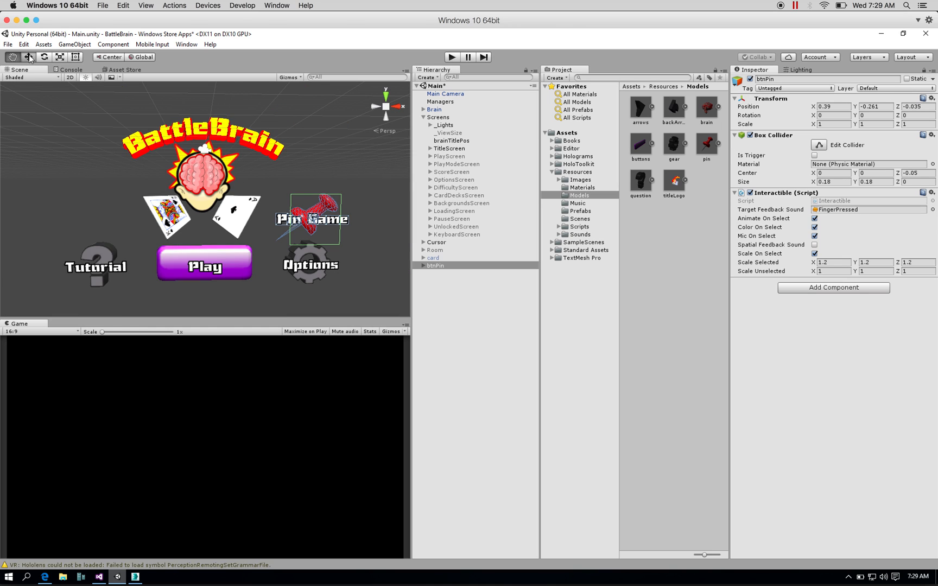
{"action": "left_click_drag", "start_coordinate": [306, 188], "coordinate": [307, 133]}
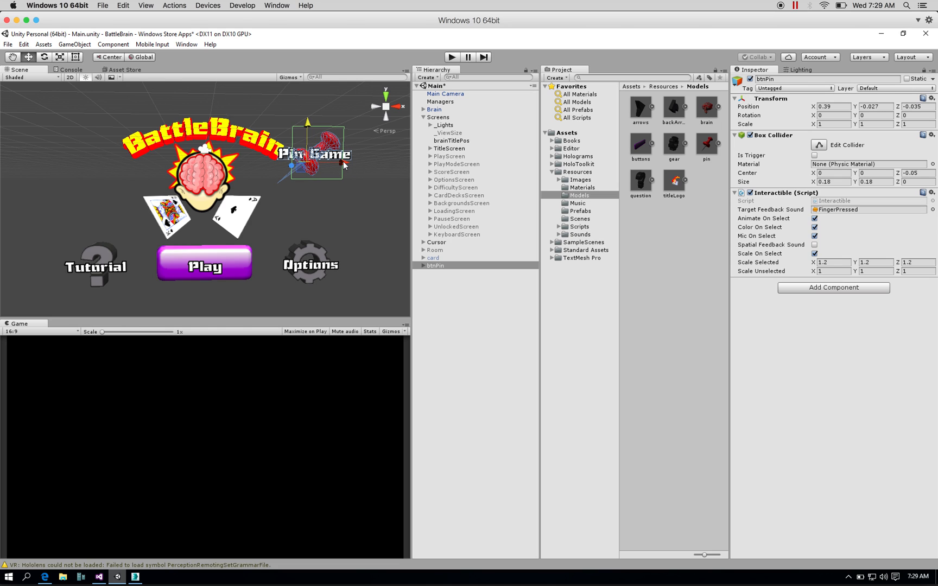
{"action": "left_click_drag", "start_coordinate": [308, 122], "coordinate": [308, 135]}
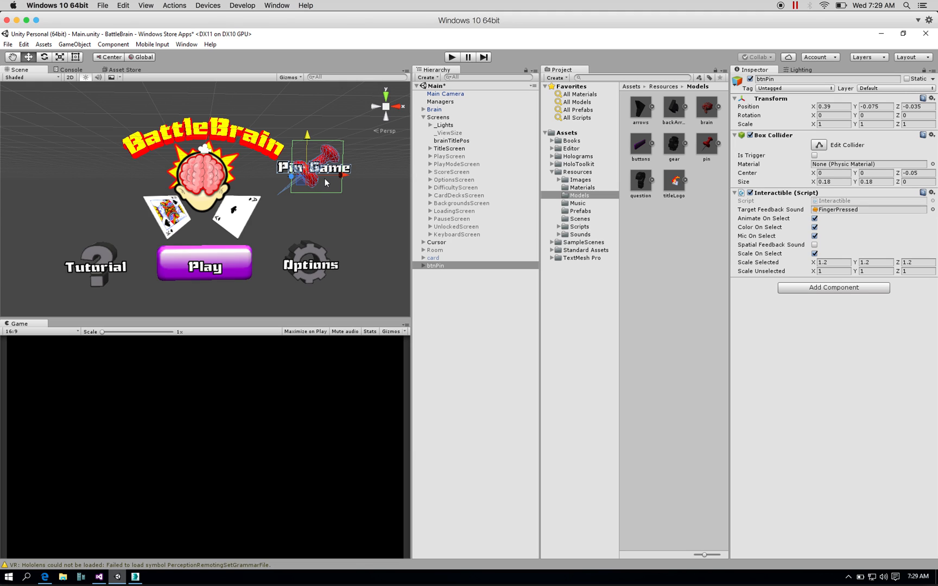
- Activate the PlayScreen object and deactivate the TitleScreen object
{"action": "left_click", "coordinate": [444, 157]}
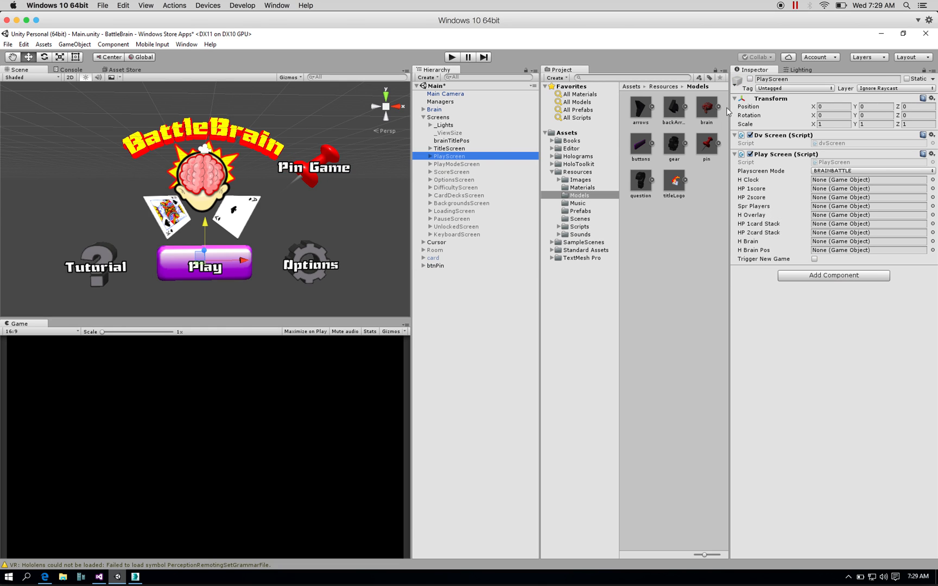
{"action": "left_click", "coordinate": [750, 79]}
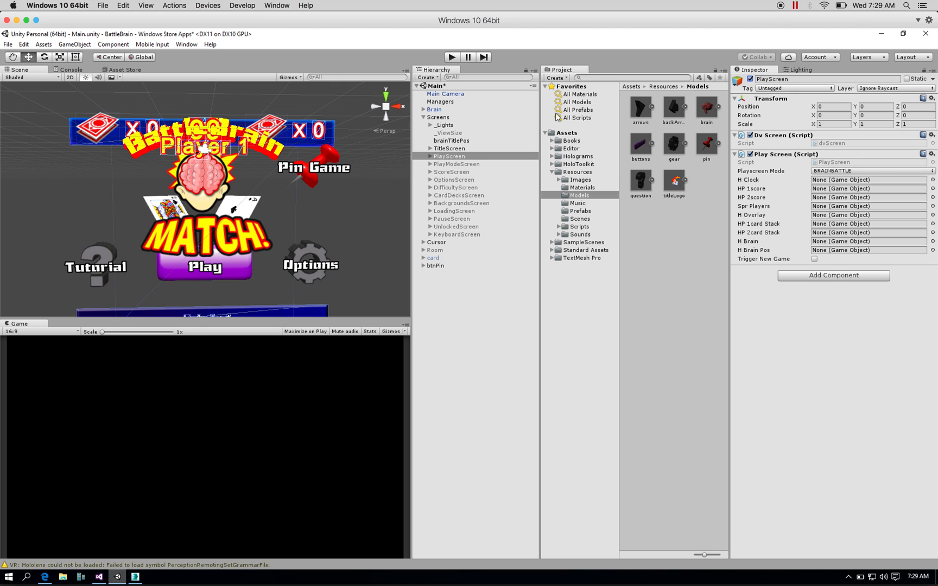
{"action": "left_click", "coordinate": [451, 148]}
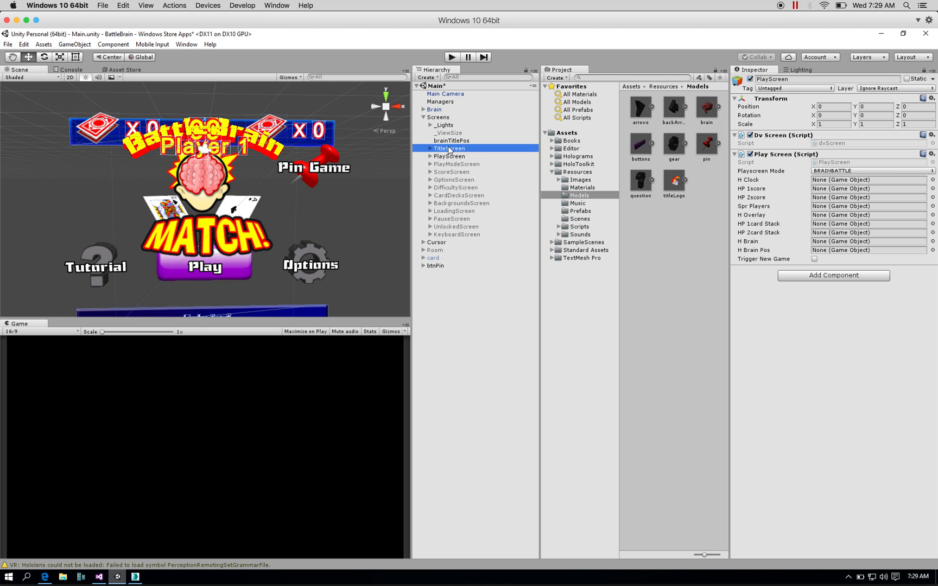
{"action": "left_click", "coordinate": [750, 79]}
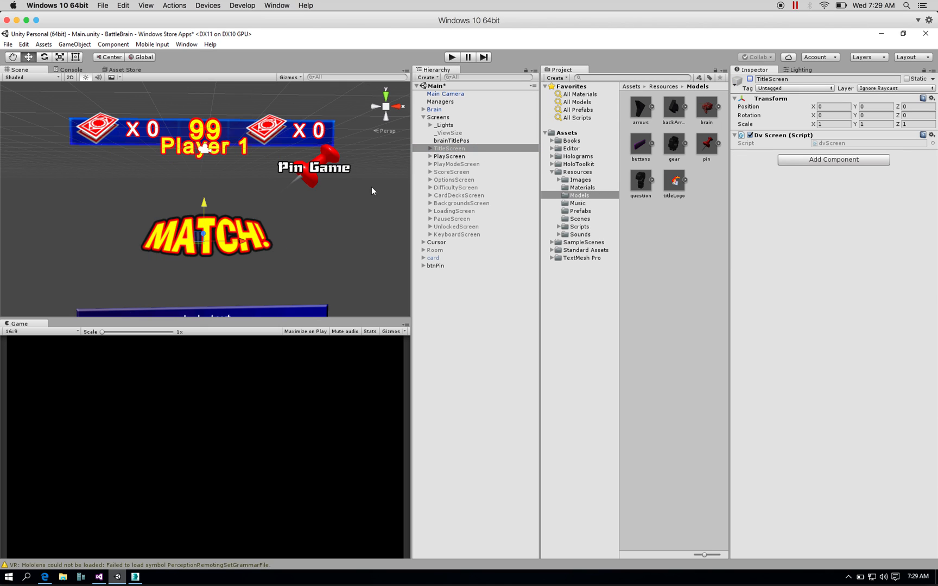
- Move btnPin straight down below the help text bar, level with the Menu button, to Y of about -0.801
{"action": "scroll", "coordinate": [371, 187], "scroll_direction": "down", "scroll_amount": 5}
{"action": "scroll", "coordinate": [372, 187], "scroll_direction": "up", "scroll_amount": 1}
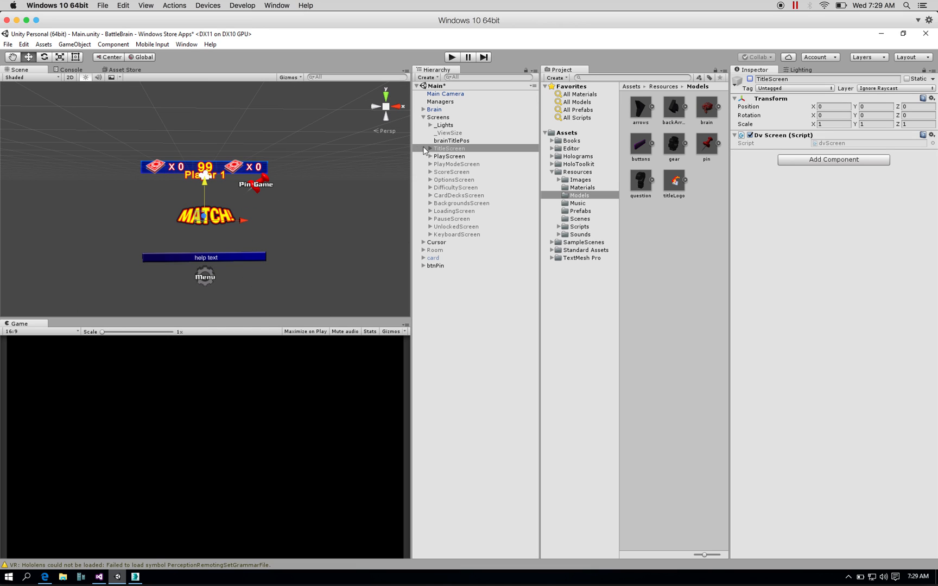
{"action": "left_click", "coordinate": [436, 266]}
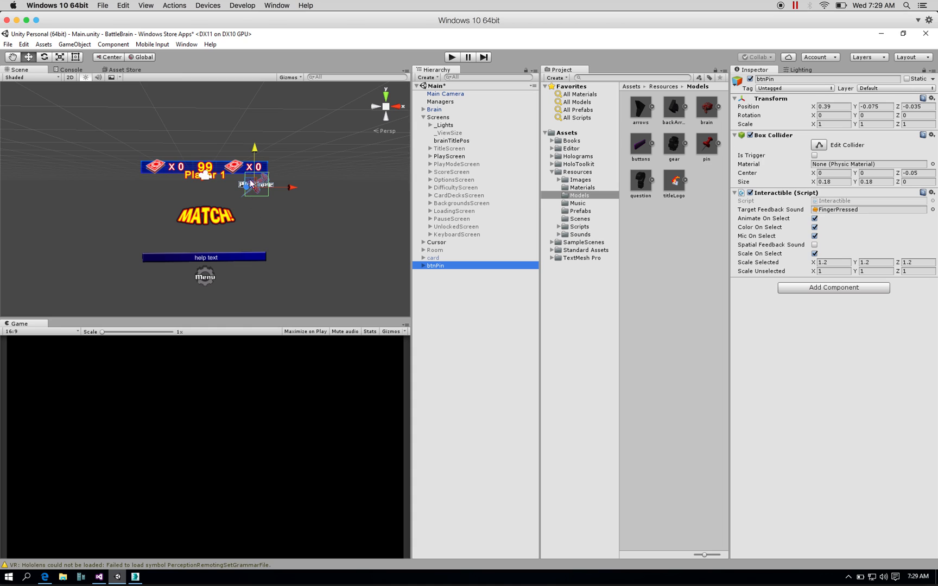
{"action": "left_click_drag", "start_coordinate": [255, 152], "coordinate": [256, 236]}
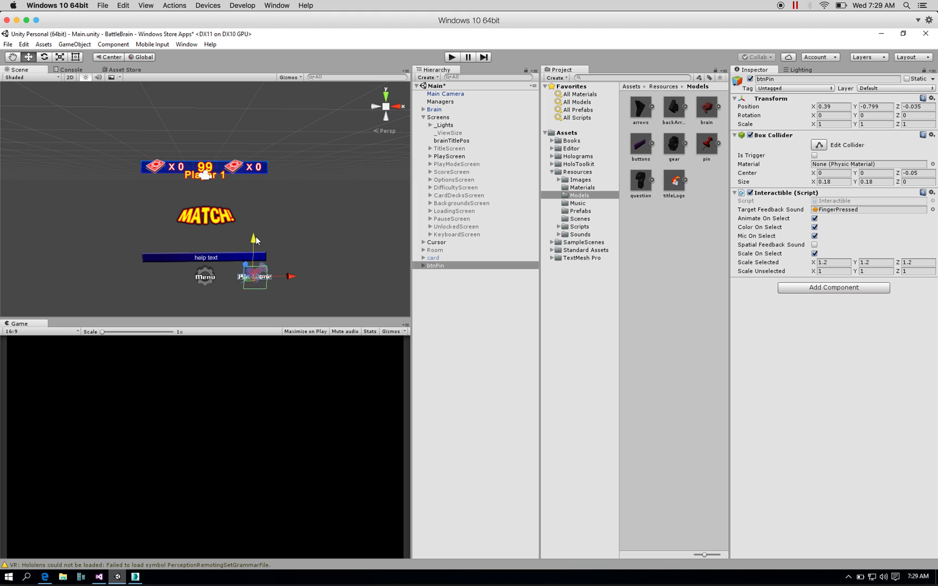
{"action": "left_click", "coordinate": [311, 240]}
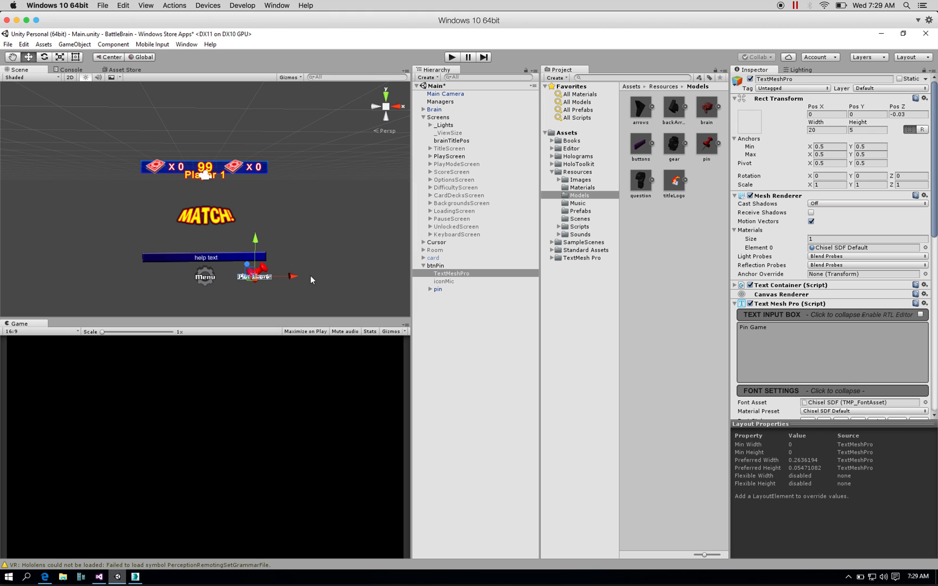
{"action": "left_click_drag", "start_coordinate": [261, 255], "coordinate": [231, 220], "text": "alt"}
{"action": "scroll", "coordinate": [230, 221], "scroll_direction": "up", "scroll_amount": 4}
{"action": "left_click", "coordinate": [12, 57]}
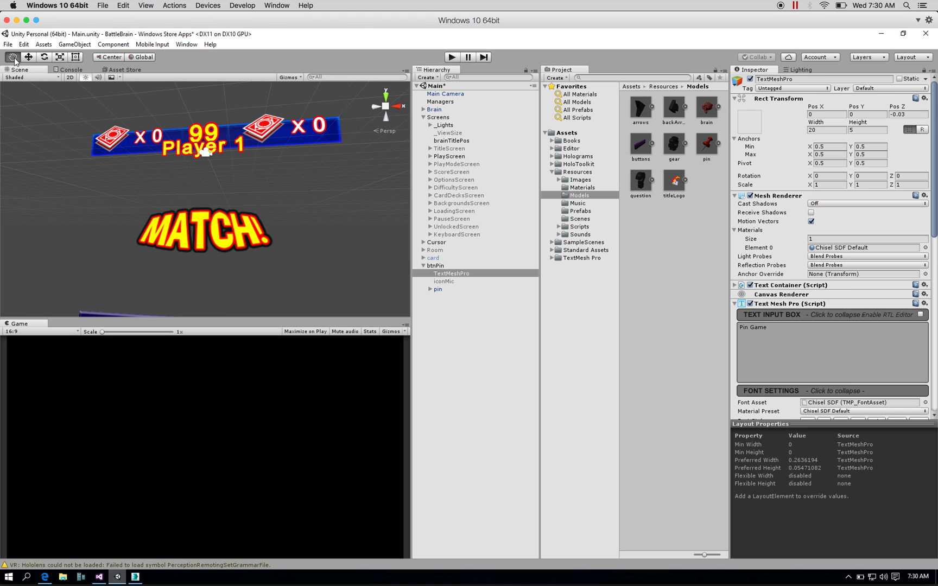
{"action": "left_click_drag", "start_coordinate": [262, 203], "coordinate": [251, 166]}
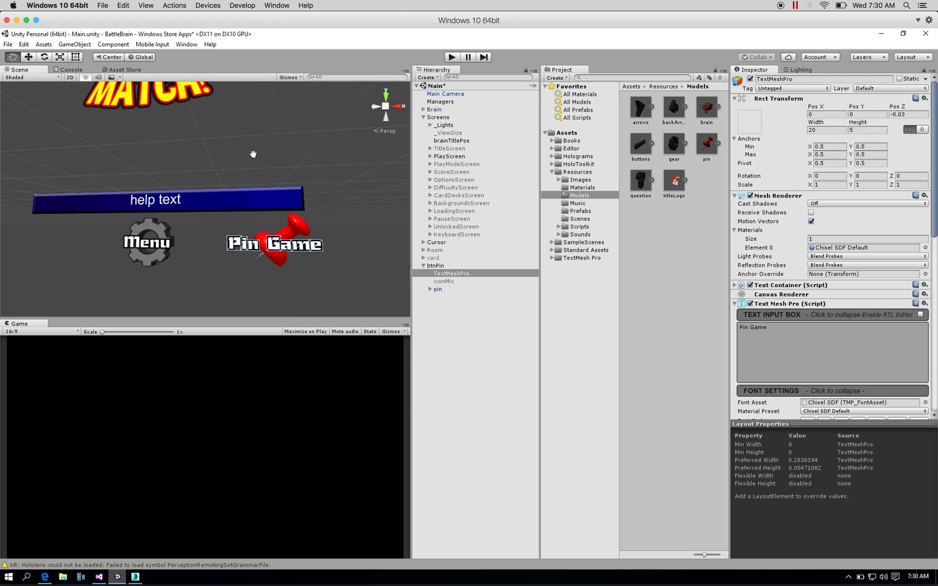
{"action": "left_click", "coordinate": [28, 57]}
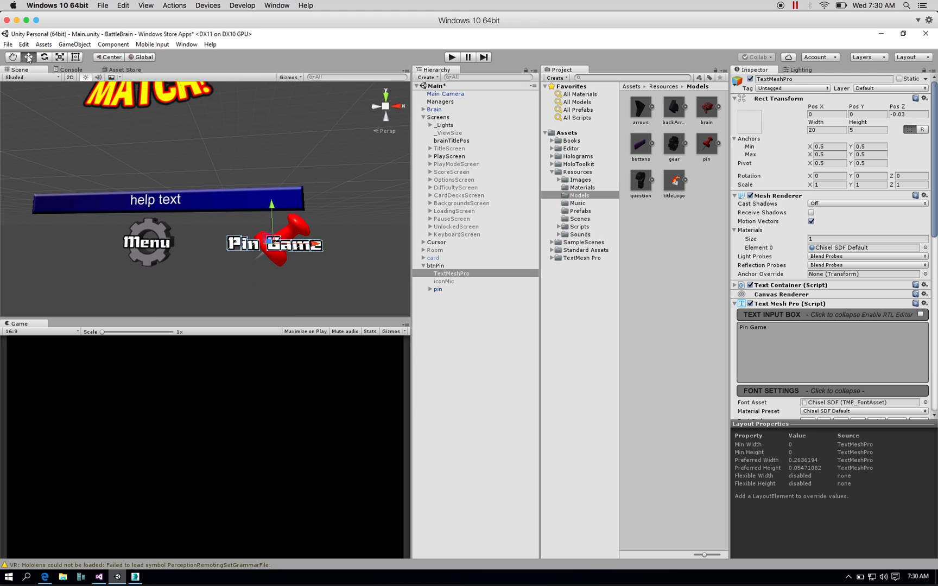
{"action": "left_click", "coordinate": [453, 266]}
{"action": "left_click_drag", "start_coordinate": [268, 212], "coordinate": [266, 212]}
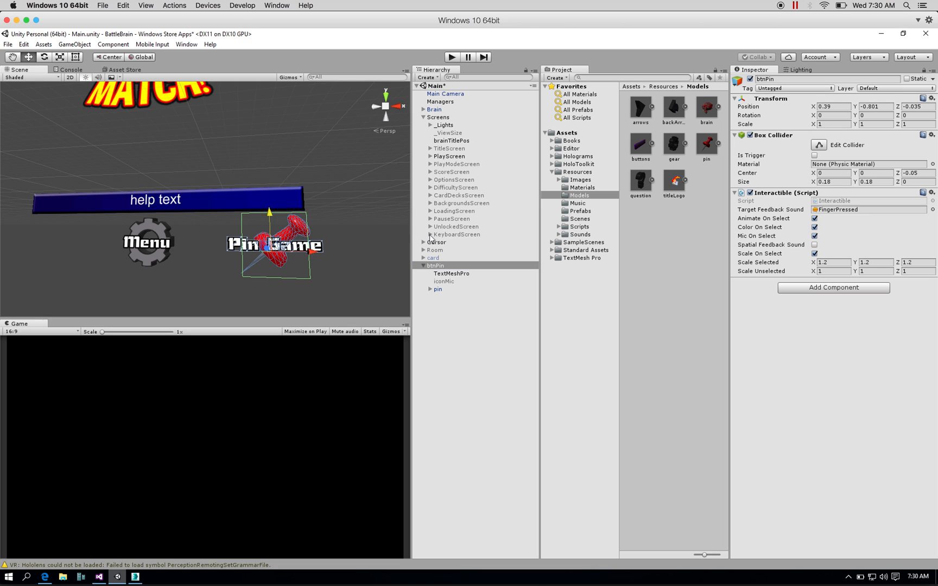
- Expand PlayScreen, collapse btnPin and make btnPin a child of PlayScreen
{"action": "left_click", "coordinate": [430, 157]}
{"action": "left_click", "coordinate": [430, 157]}
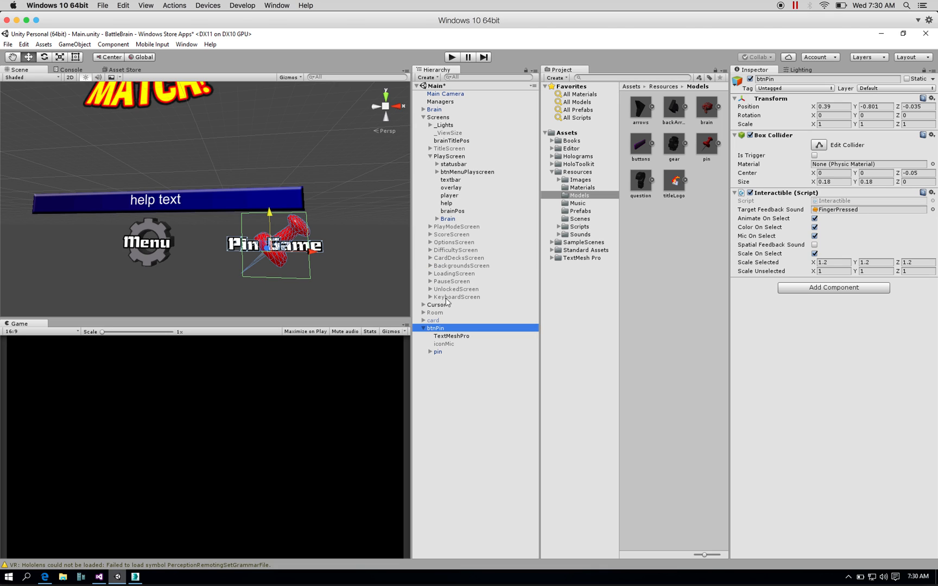
{"action": "left_click", "coordinate": [423, 328]}
{"action": "left_click_drag", "start_coordinate": [436, 329], "coordinate": [449, 159]}
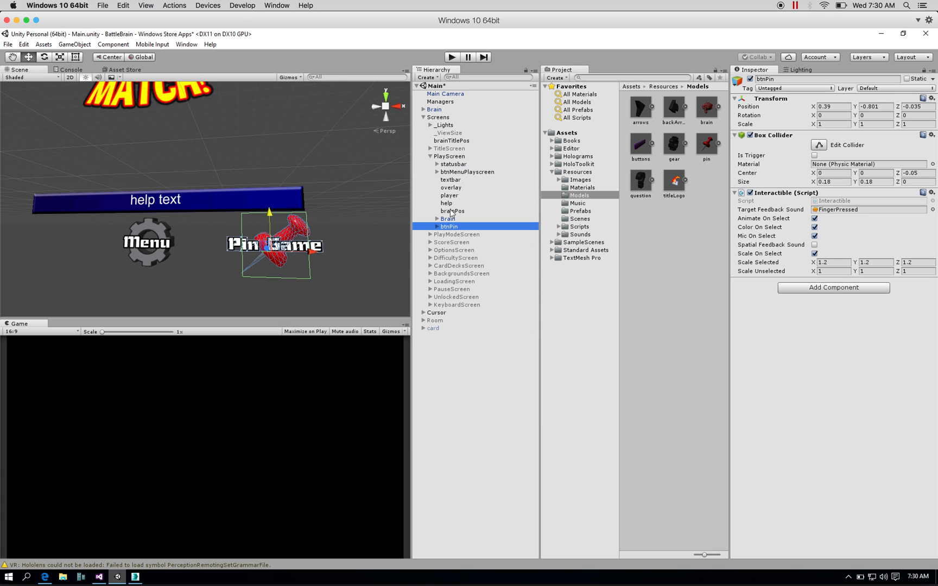
- Compare the placement of btnMenuPlayscreen and btnPin below the help text bar from an angle
{"action": "left_click", "coordinate": [463, 172]}
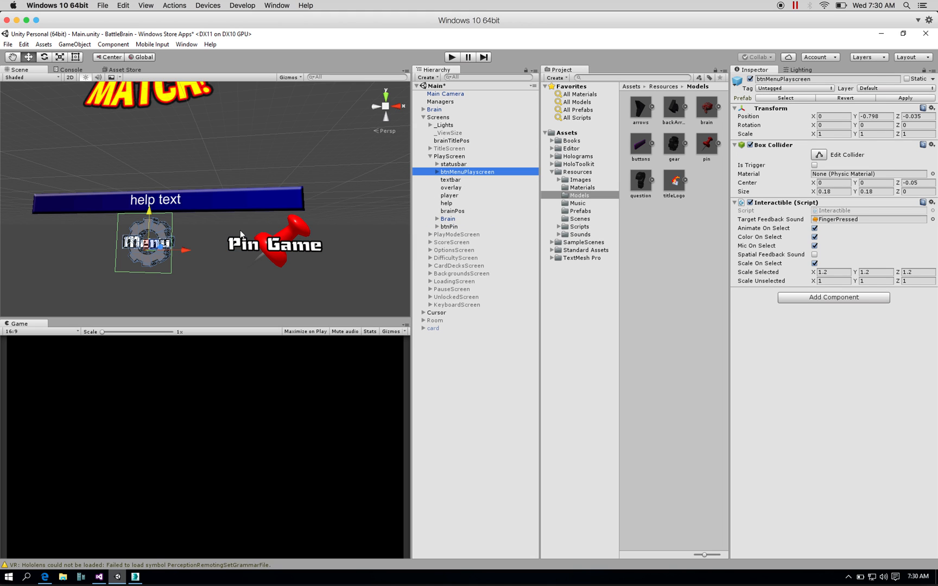
{"action": "left_click_drag", "start_coordinate": [228, 222], "coordinate": [142, 228], "text": "alt"}
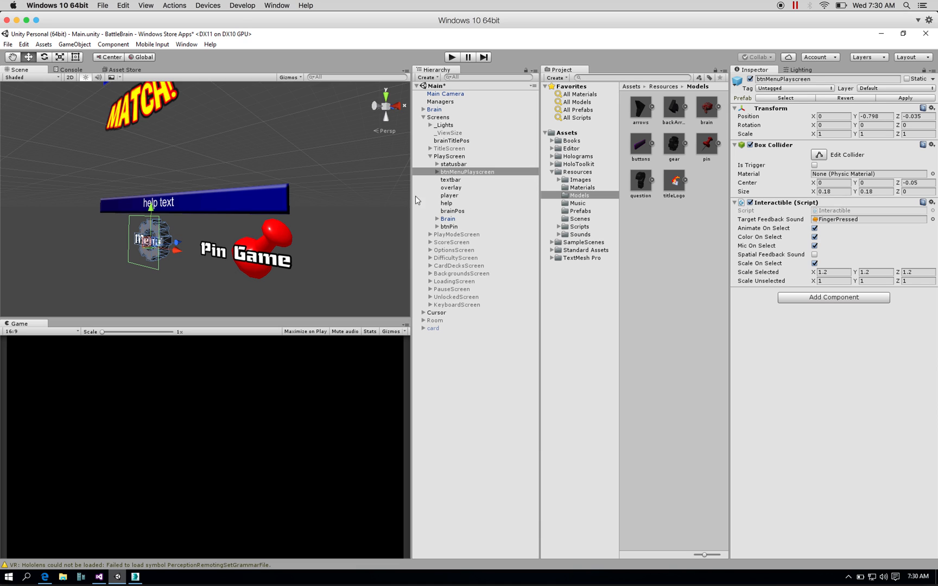
{"action": "left_click", "coordinate": [463, 219]}
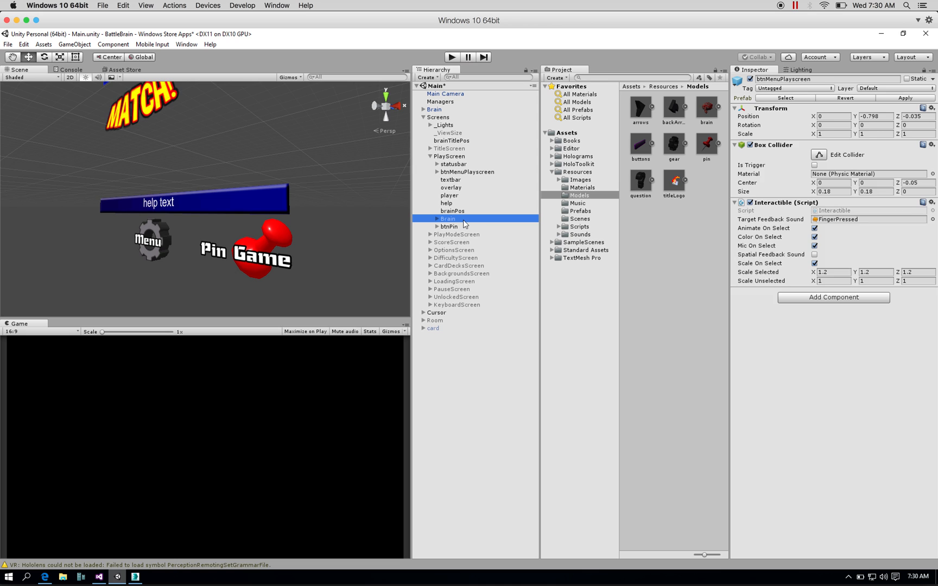
{"action": "left_click", "coordinate": [462, 226]}
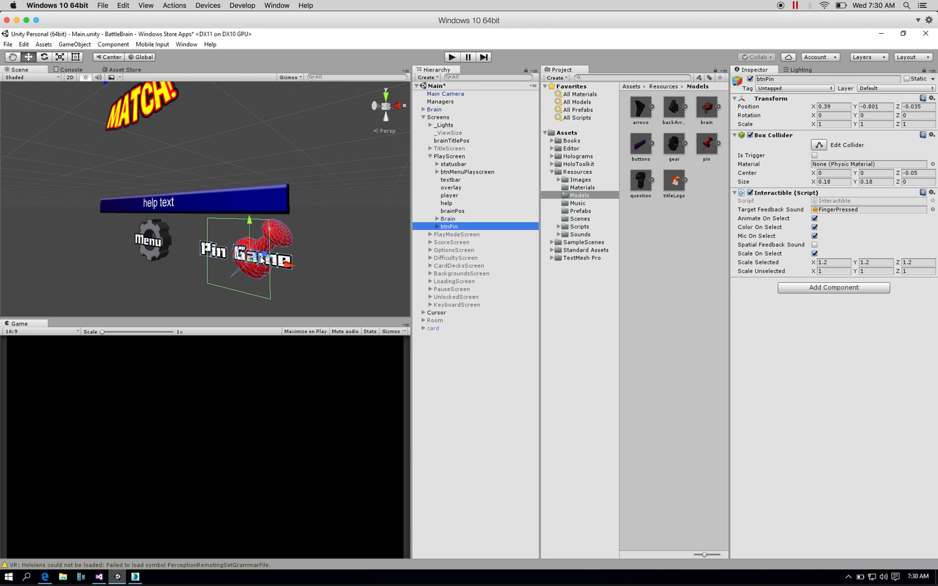
{"action": "mouse_move", "coordinate": [261, 256]}
{"action": "left_mouse_down", "text": "alt"}
{"action": "mouse_move", "coordinate": [144, 237]}
{"action": "mouse_move", "coordinate": [316, 253]}
{"action": "mouse_move", "coordinate": [369, 245]}
{"action": "mouse_move", "coordinate": [270, 250]}
{"action": "left_mouse_up", "text": "alt"}
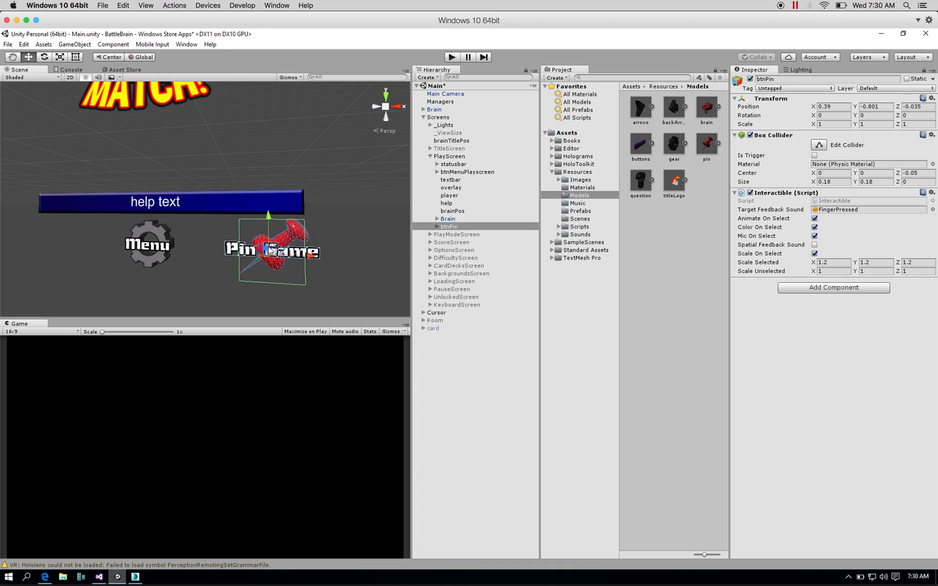
{"action": "left_click", "coordinate": [479, 356]}
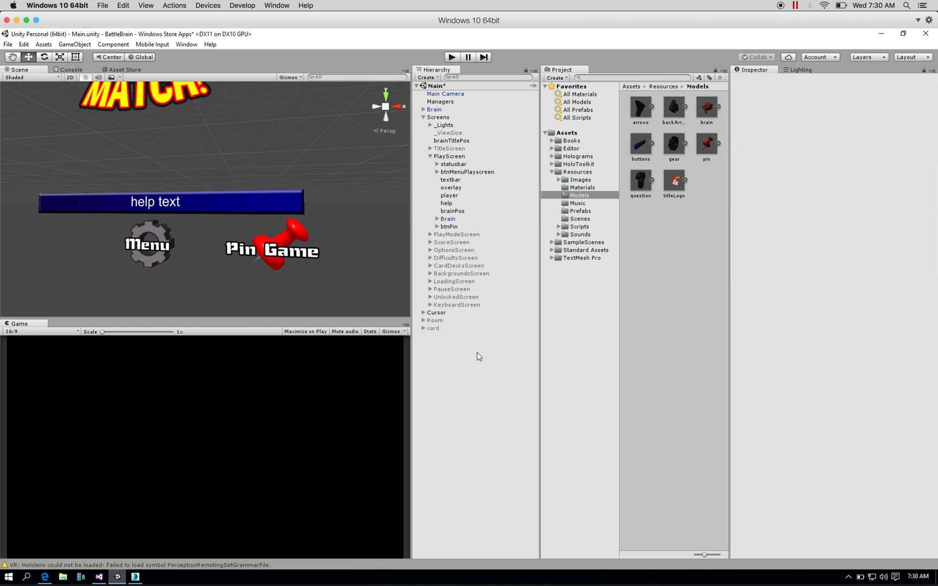
- Rename btnPin as btnPinPlayscreen and save the Main scene
{"action": "left_click", "coordinate": [453, 227]}
{"action": "left_click", "coordinate": [455, 227]}
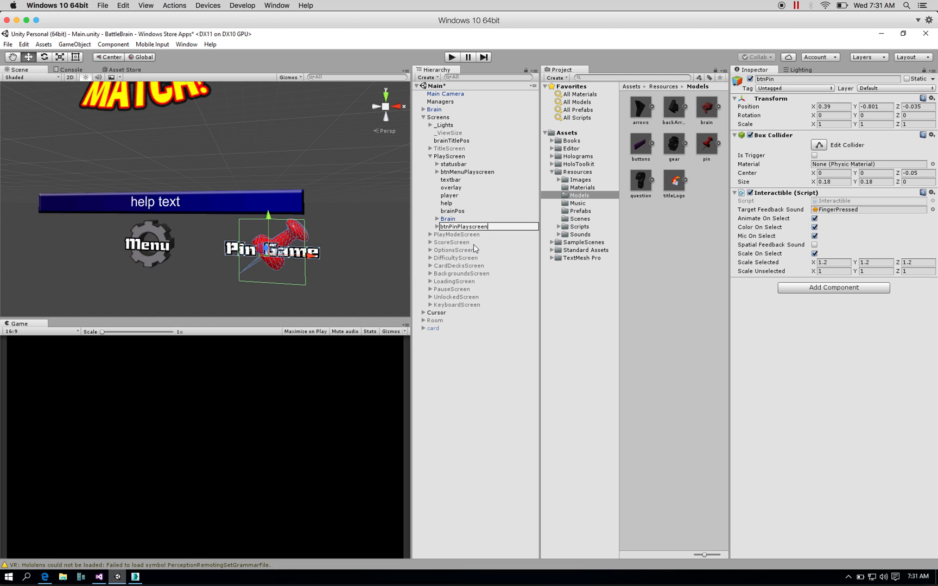
{"action": "key", "text": "Return"}
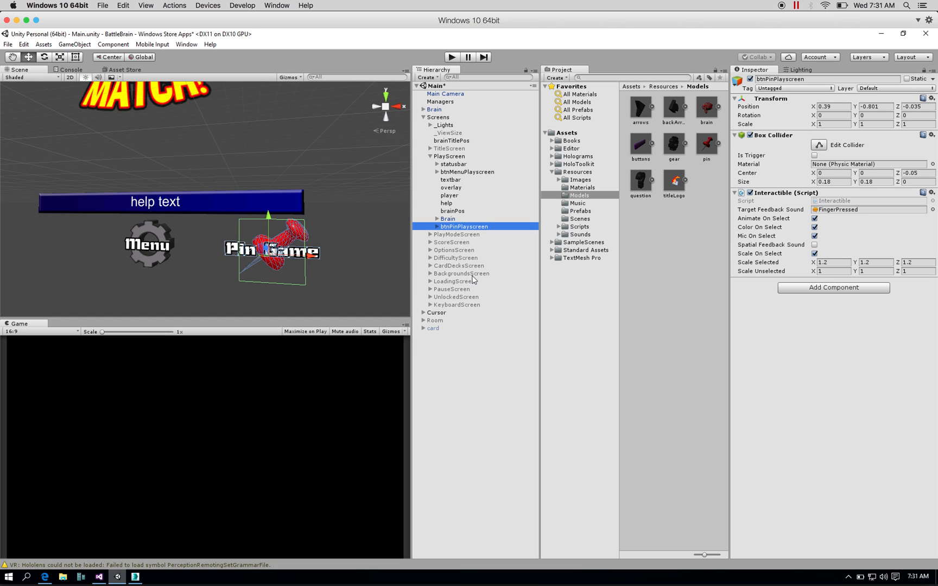
{"action": "key", "text": "ctrl+s"}
- Test-run the scene up to the BattleBrain title screen and stop it
{"action": "left_click_drag", "start_coordinate": [209, 191], "coordinate": [223, 196], "text": "alt"}
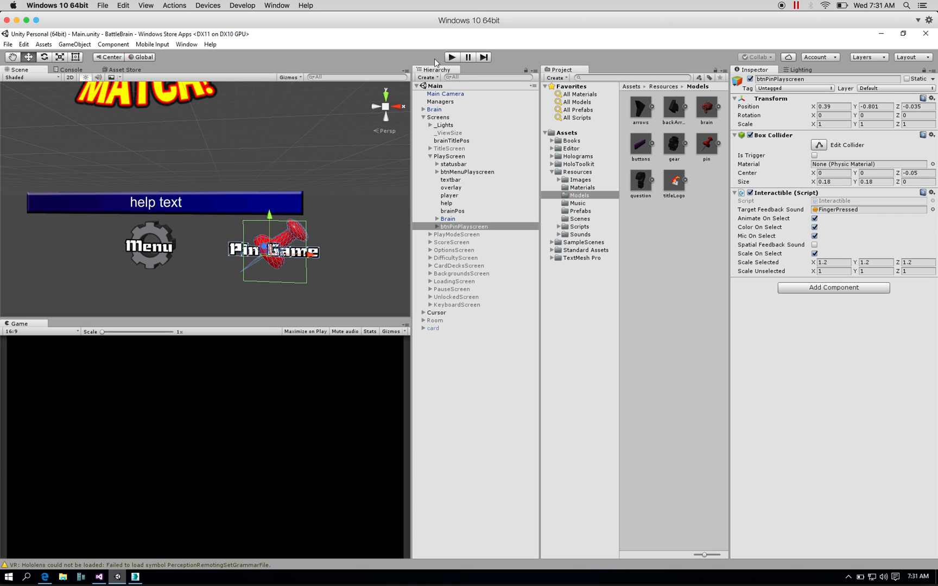
{"action": "left_click", "coordinate": [452, 58]}
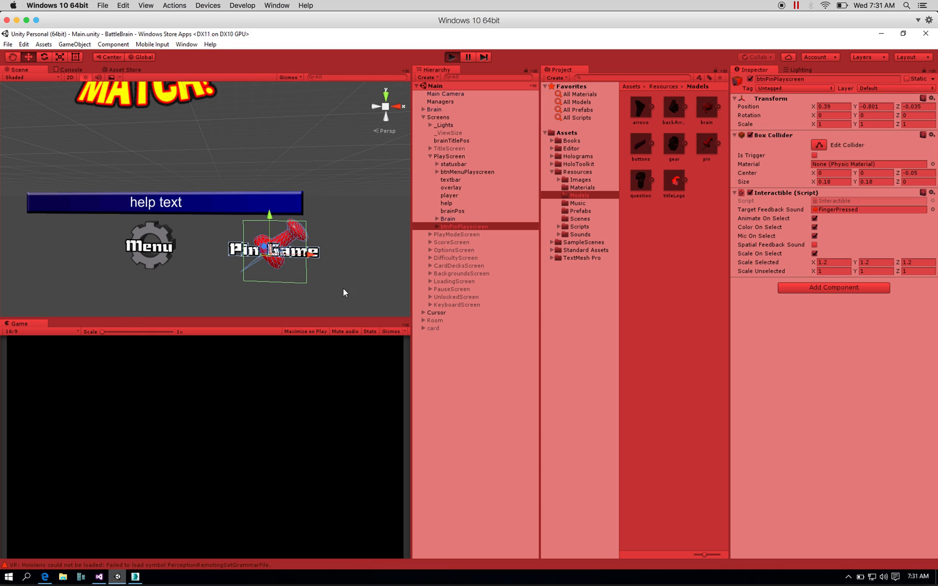
{"action": "key", "text": "ctrl+p"}
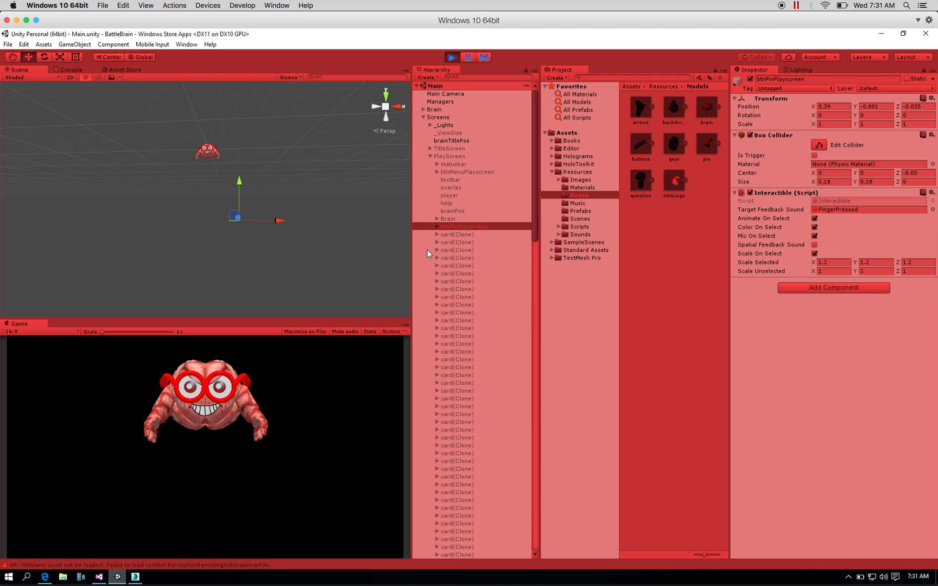
{"action": "left_click", "coordinate": [452, 57]}
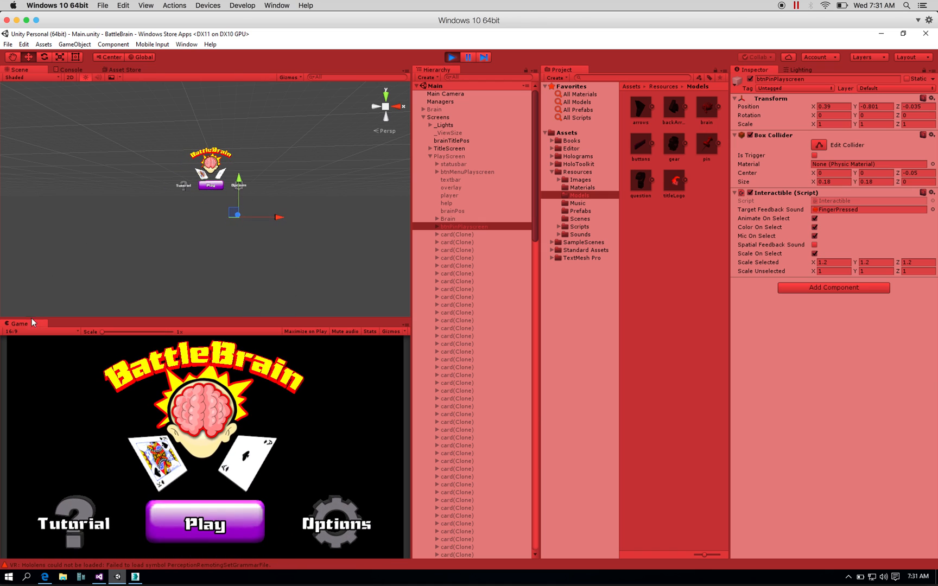
{"action": "left_click", "coordinate": [451, 57]}
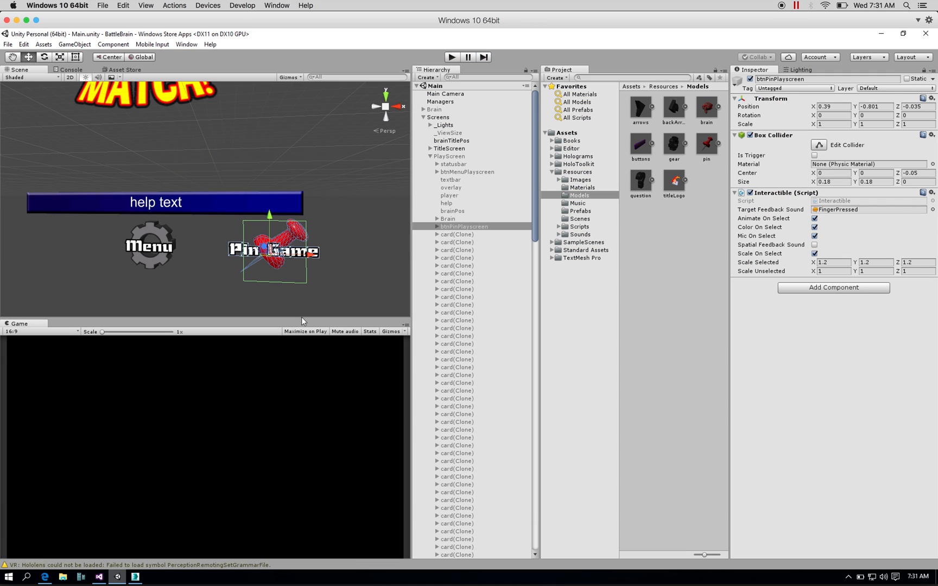
- Run the game with Maximize on Play, start a match to check the Pin Game button beside Menu, and stop the run
{"action": "left_click", "coordinate": [451, 57]}
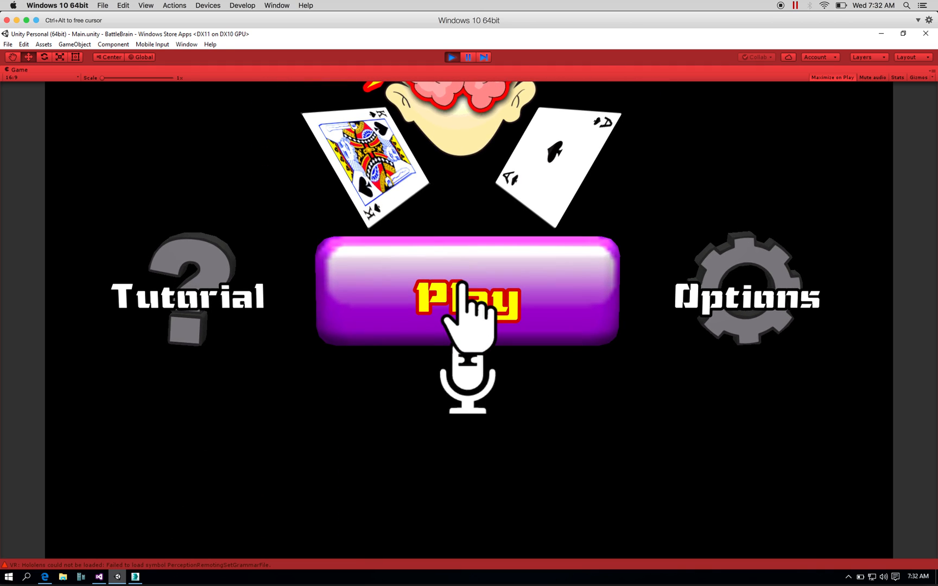
{"action": "left_click", "coordinate": [463, 286]}
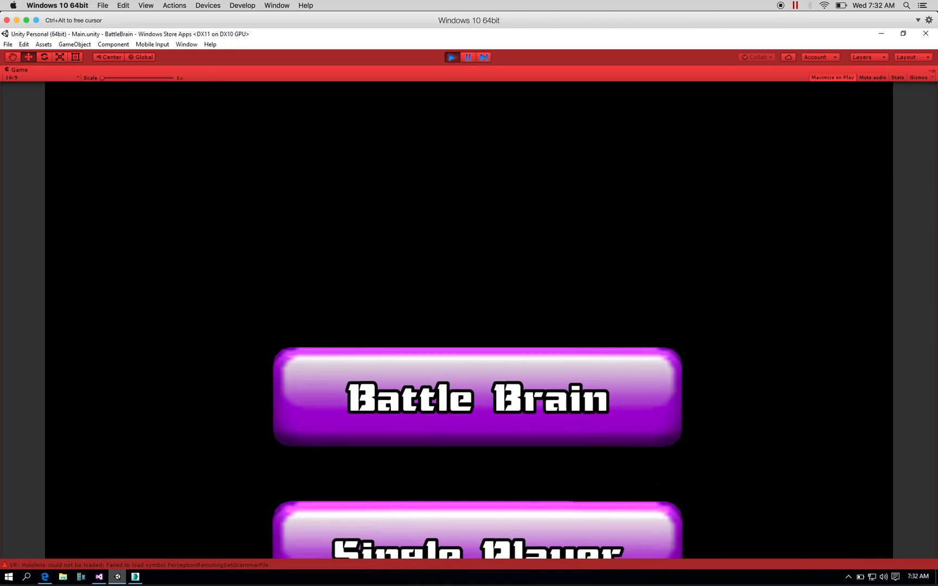
{"action": "left_click", "coordinate": [460, 295]}
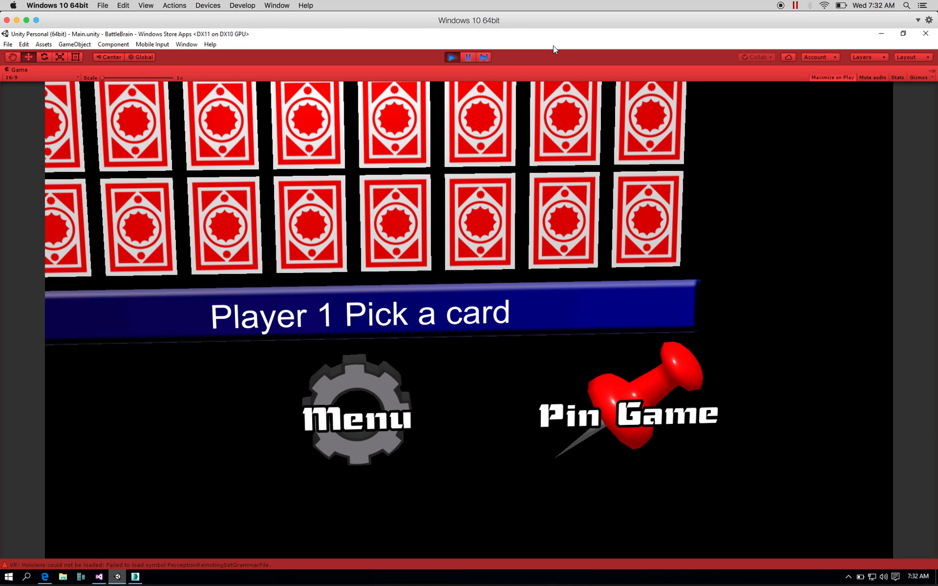
{"action": "left_click", "coordinate": [451, 58]}
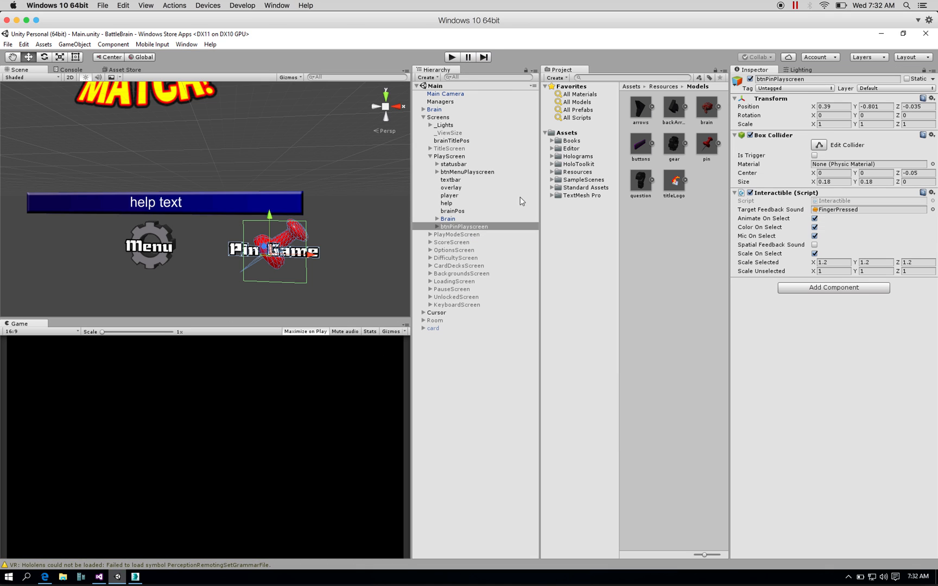
- Inspect the pin object inside btnPinPlayscreen, and open the import settings of the pin model in Resources/Models
{"action": "left_click", "coordinate": [438, 227]}
{"action": "left_click", "coordinate": [454, 250]}
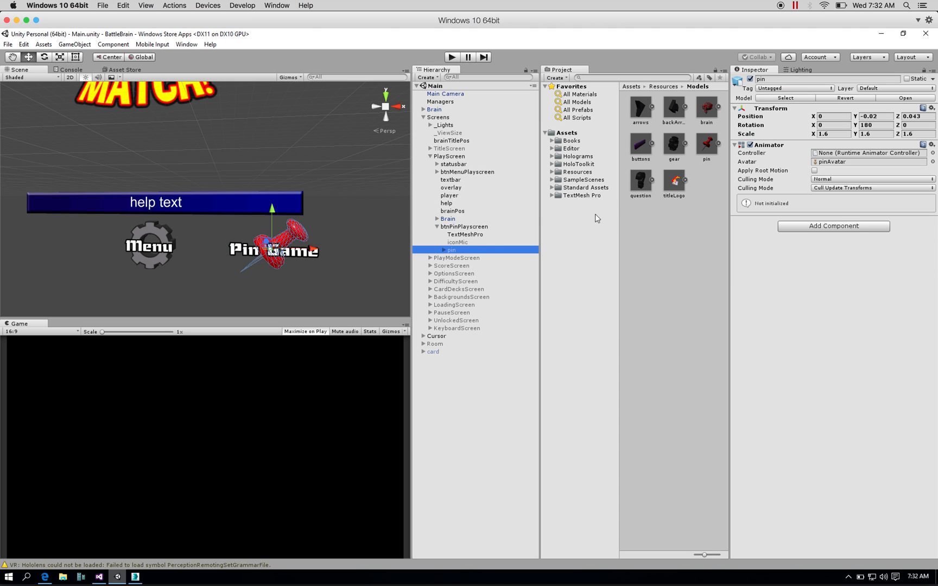
{"action": "left_click", "coordinate": [560, 174]}
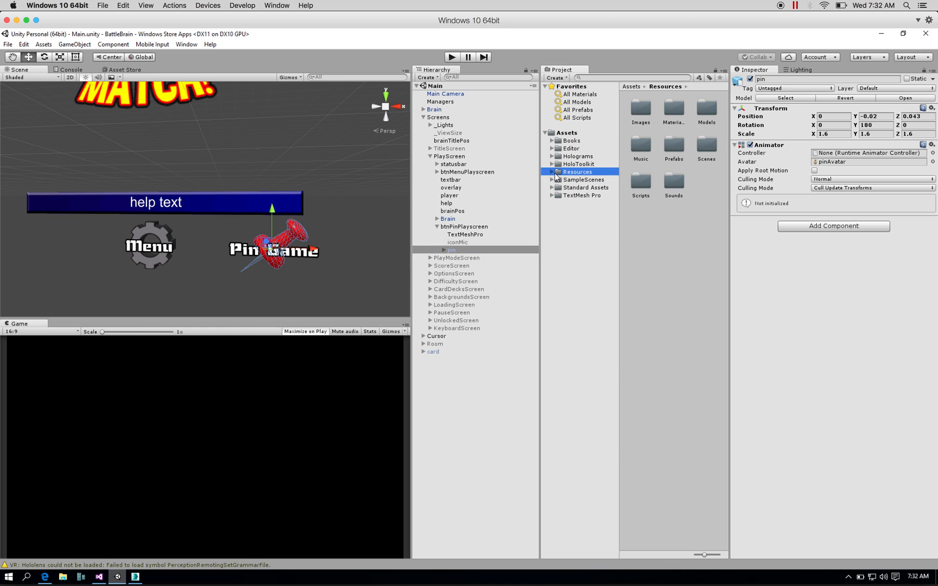
{"action": "left_click", "coordinate": [551, 173]}
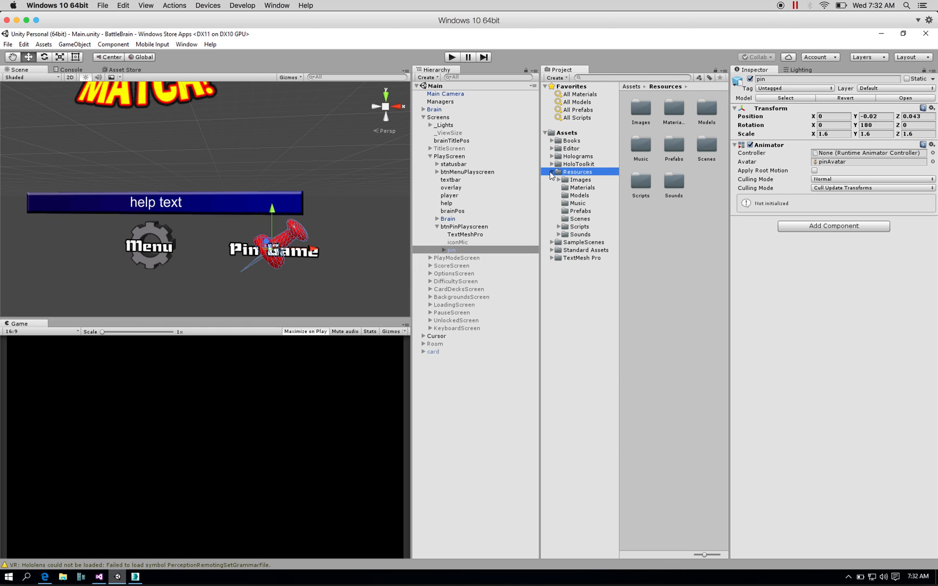
{"action": "left_click", "coordinate": [577, 196]}
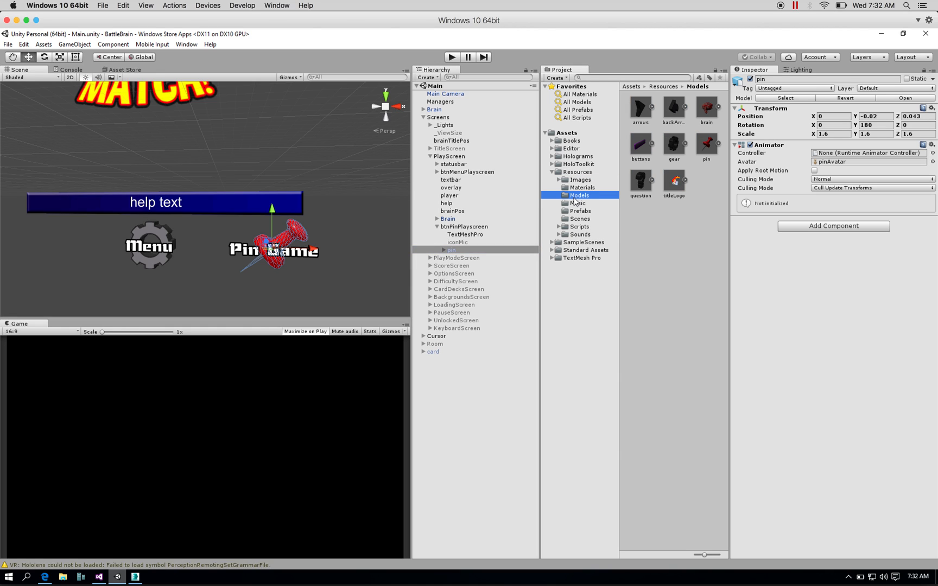
{"action": "left_click", "coordinate": [712, 140]}
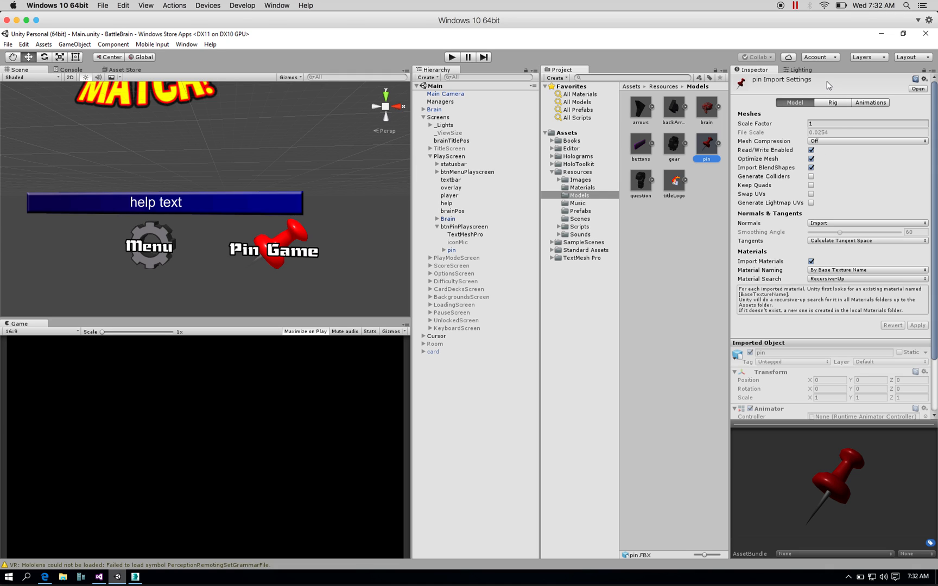
- Set the pin model's rig animation type to Legacy and apply the import change
{"action": "left_click", "coordinate": [836, 103]}
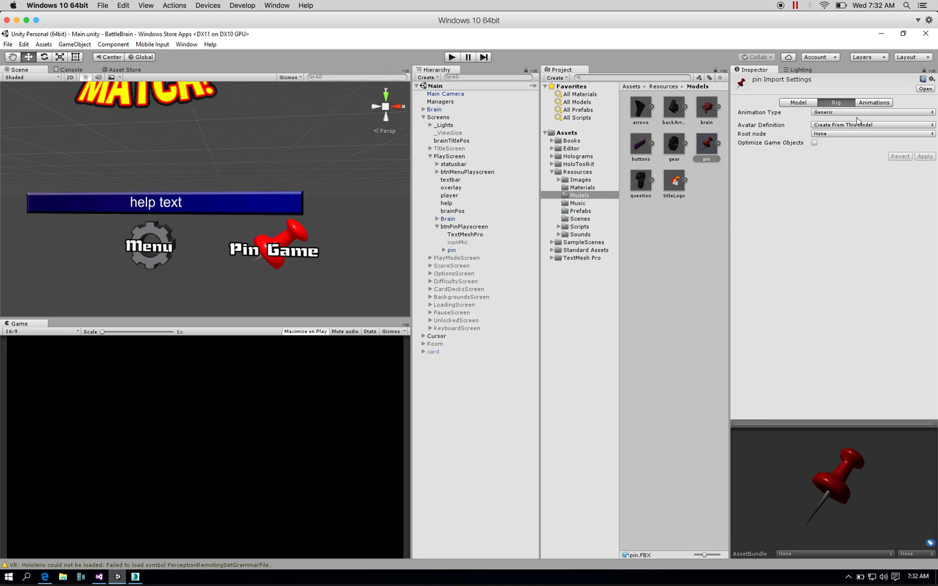
{"action": "left_click", "coordinate": [885, 113]}
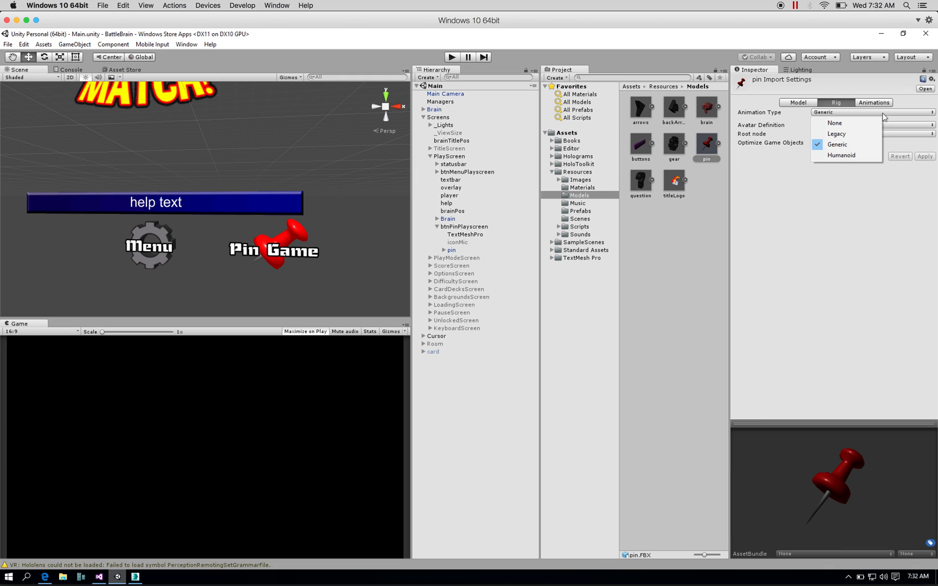
{"action": "left_click", "coordinate": [863, 135]}
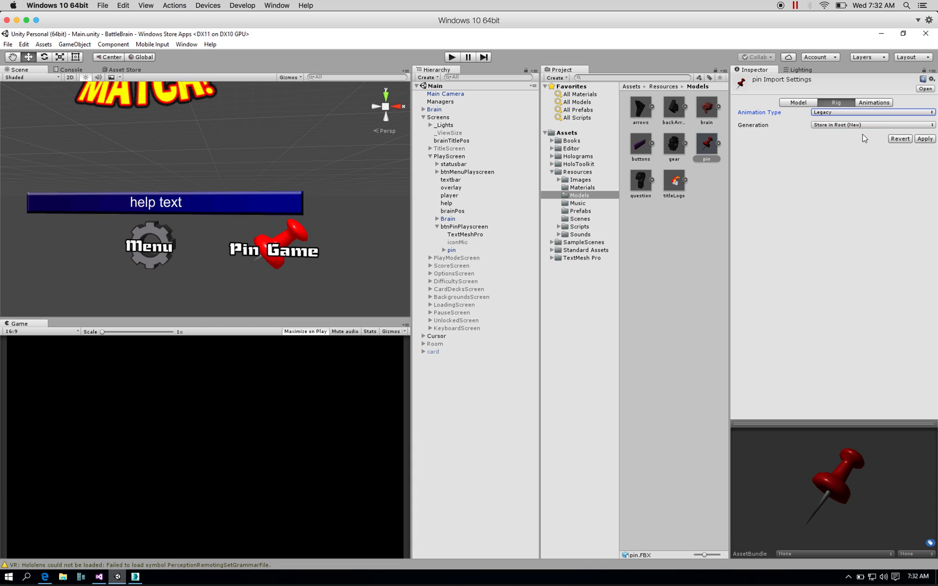
{"action": "left_click", "coordinate": [924, 139]}
- Set the wrap mode to Loop for both the pin model's animation import and its Take 001 clip, and apply
{"action": "left_click", "coordinate": [872, 103]}
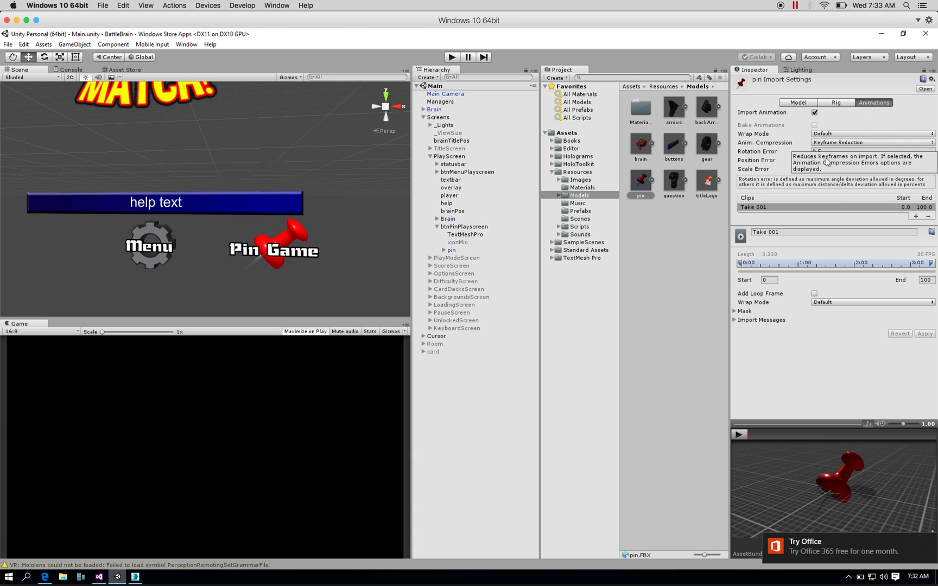
{"action": "left_click", "coordinate": [865, 133]}
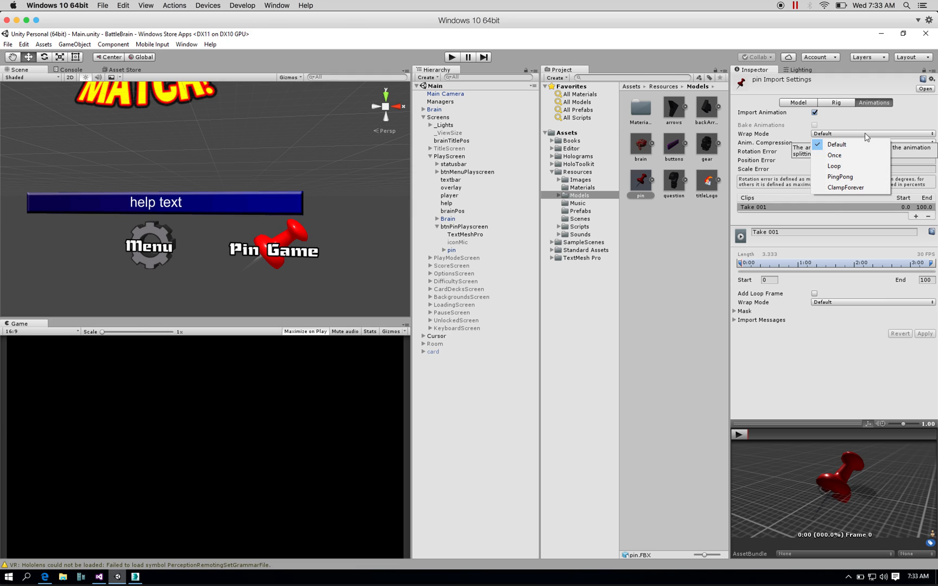
{"action": "left_click", "coordinate": [850, 165]}
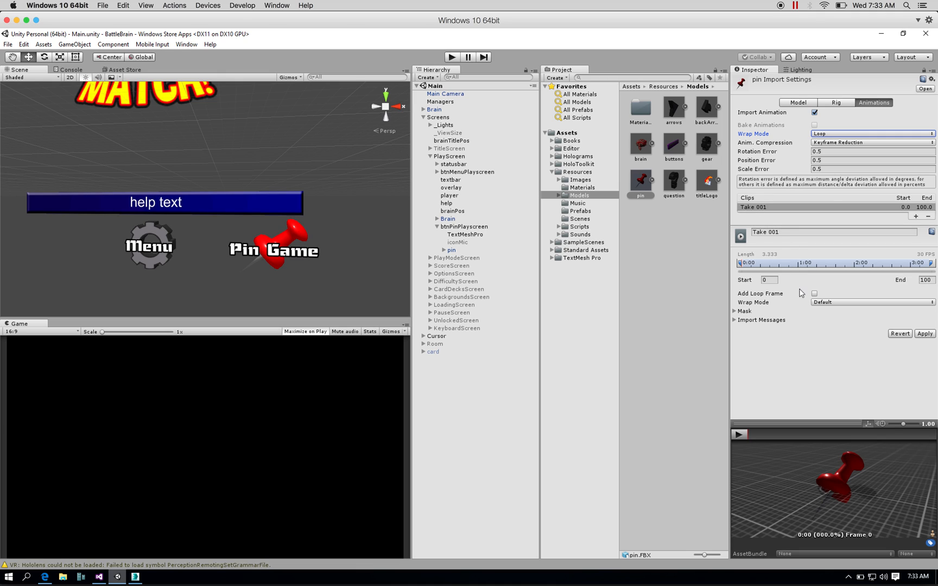
{"action": "left_click", "coordinate": [829, 305]}
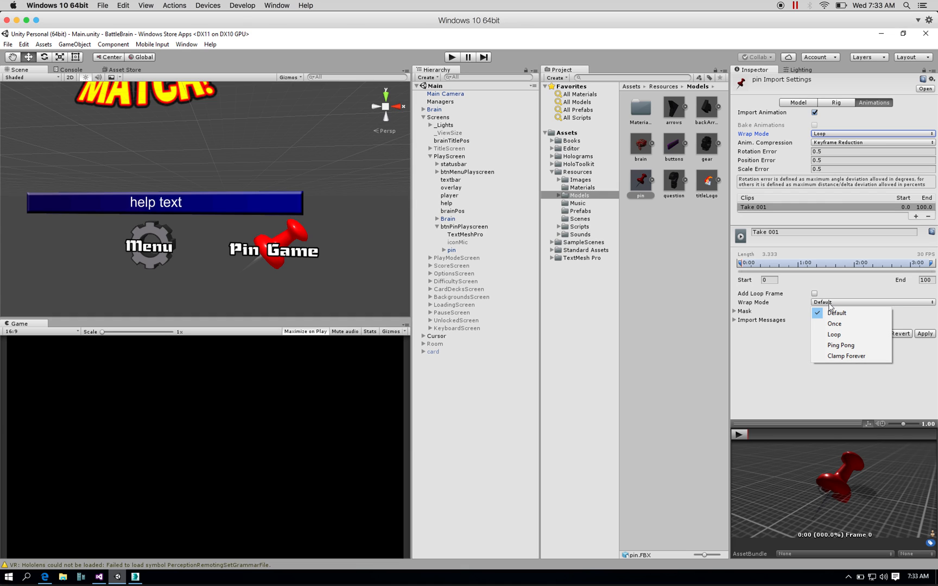
{"action": "left_click", "coordinate": [844, 336]}
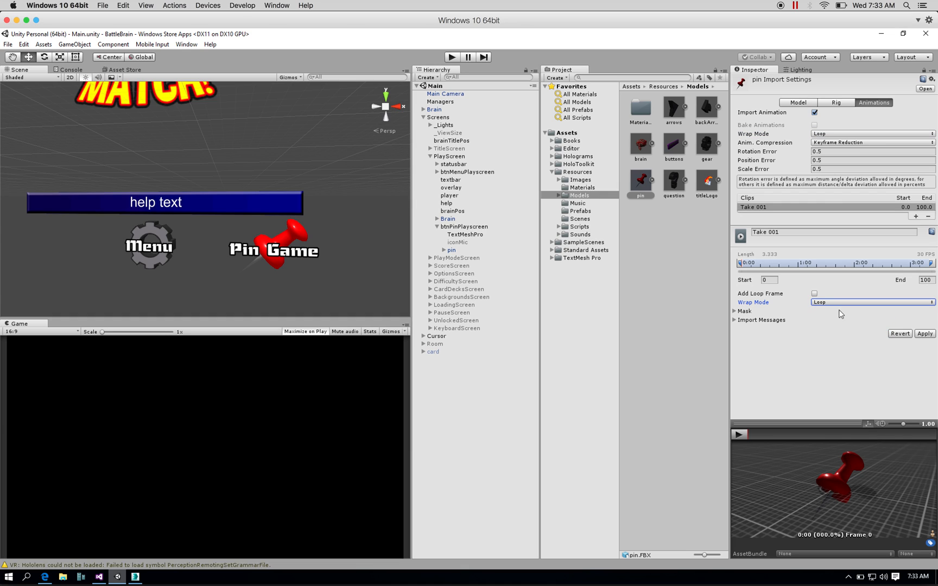
{"action": "left_click", "coordinate": [928, 334]}
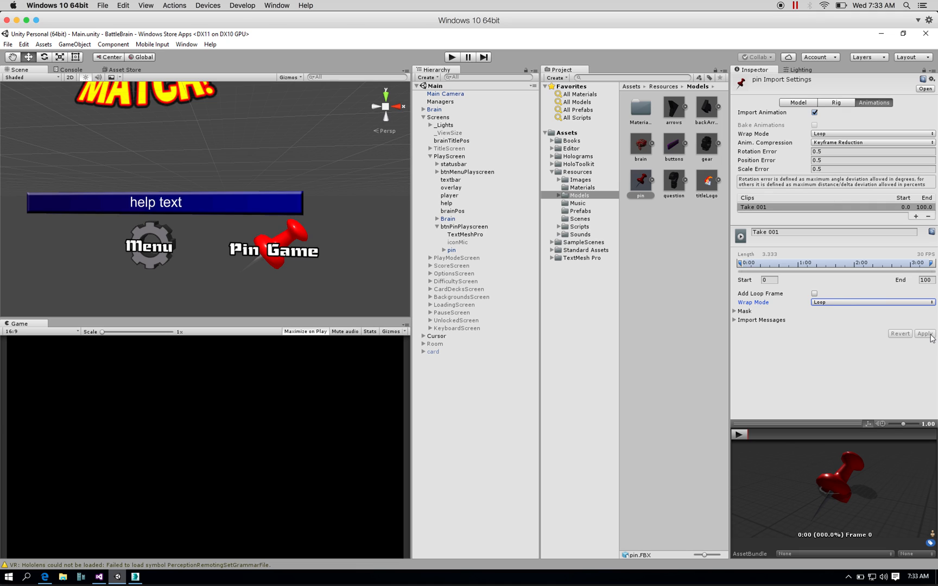
- Run the game, start a Battle Brain match, and try the Pin Game button to check the pin's animation
{"action": "left_click", "coordinate": [451, 57]}
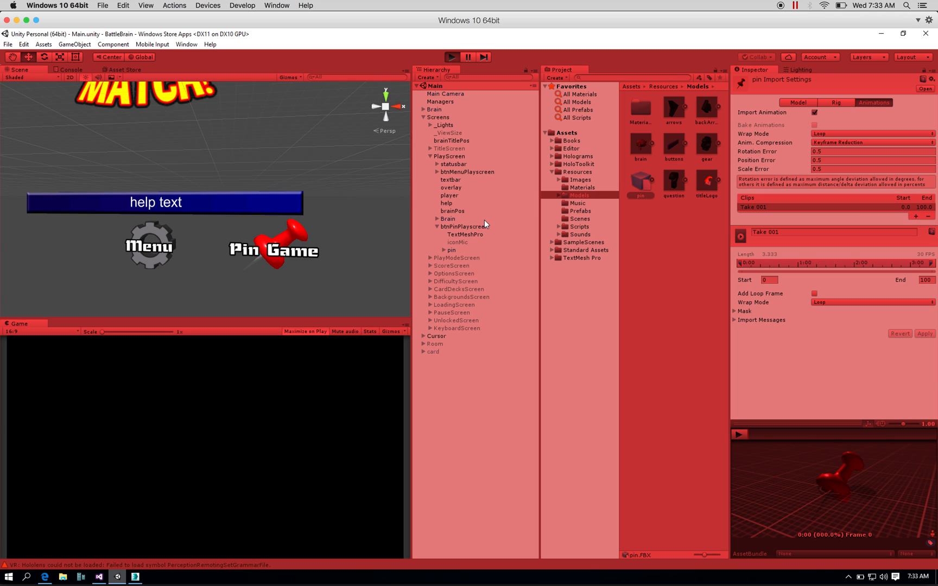
{"action": "key", "text": "ctrl+p"}
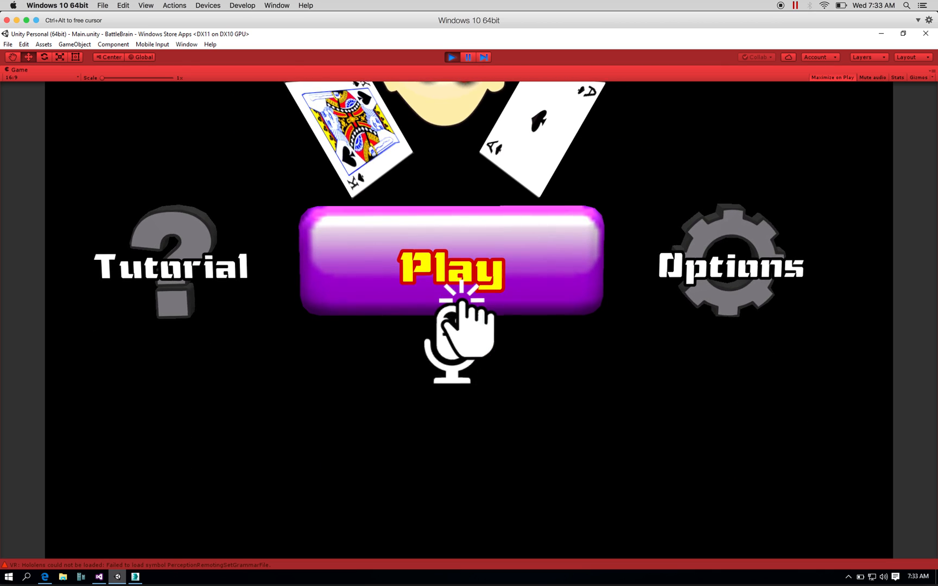
{"action": "left_click", "coordinate": [462, 300]}
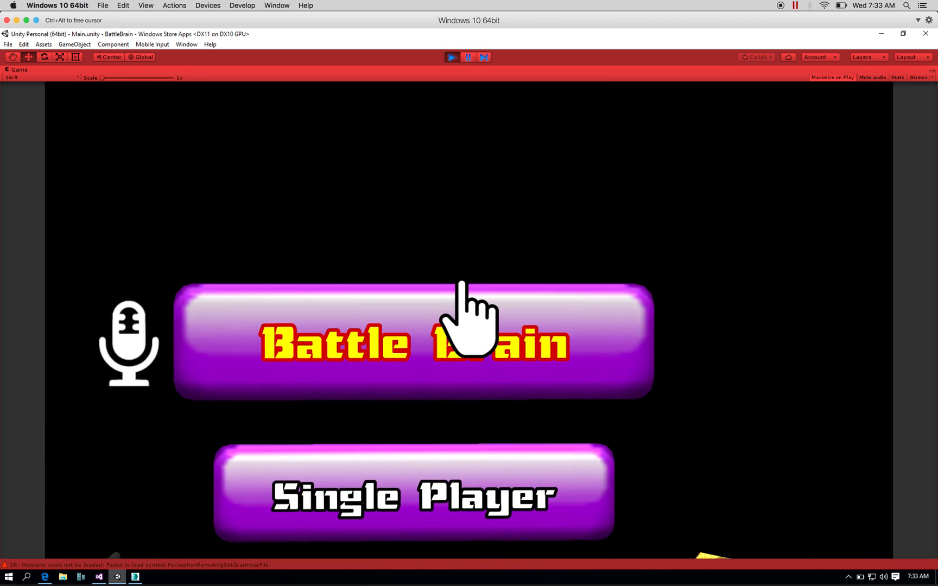
{"action": "left_click", "coordinate": [461, 304]}
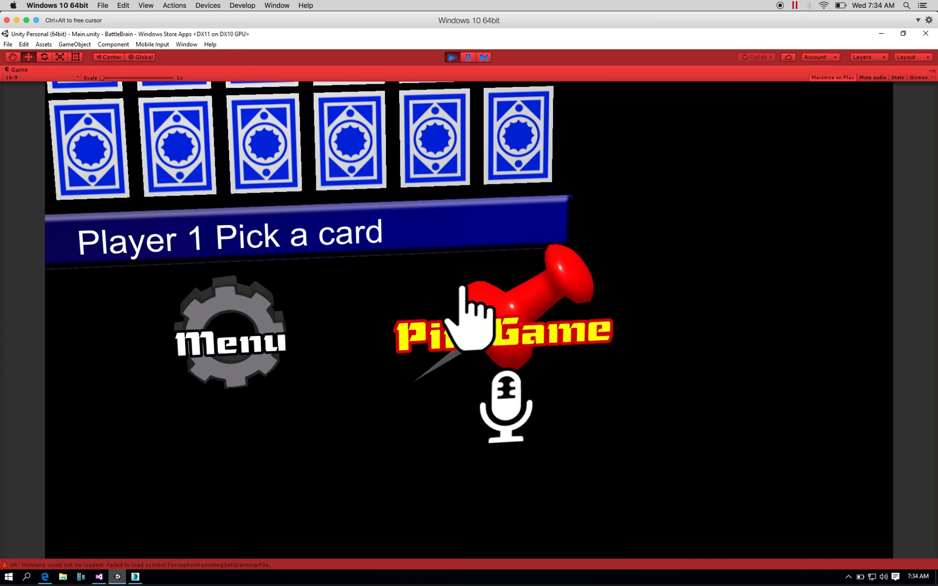
{"action": "left_click", "coordinate": [469, 319]}
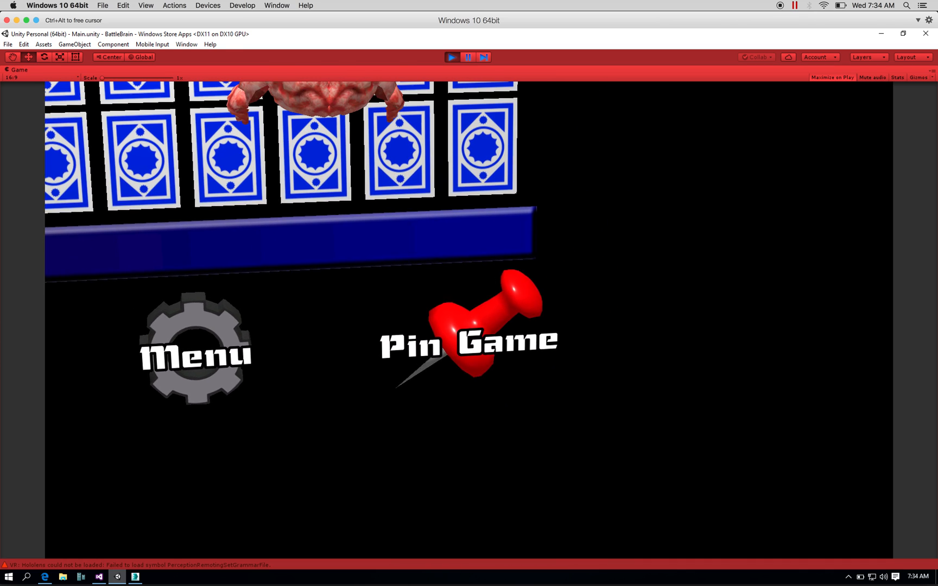